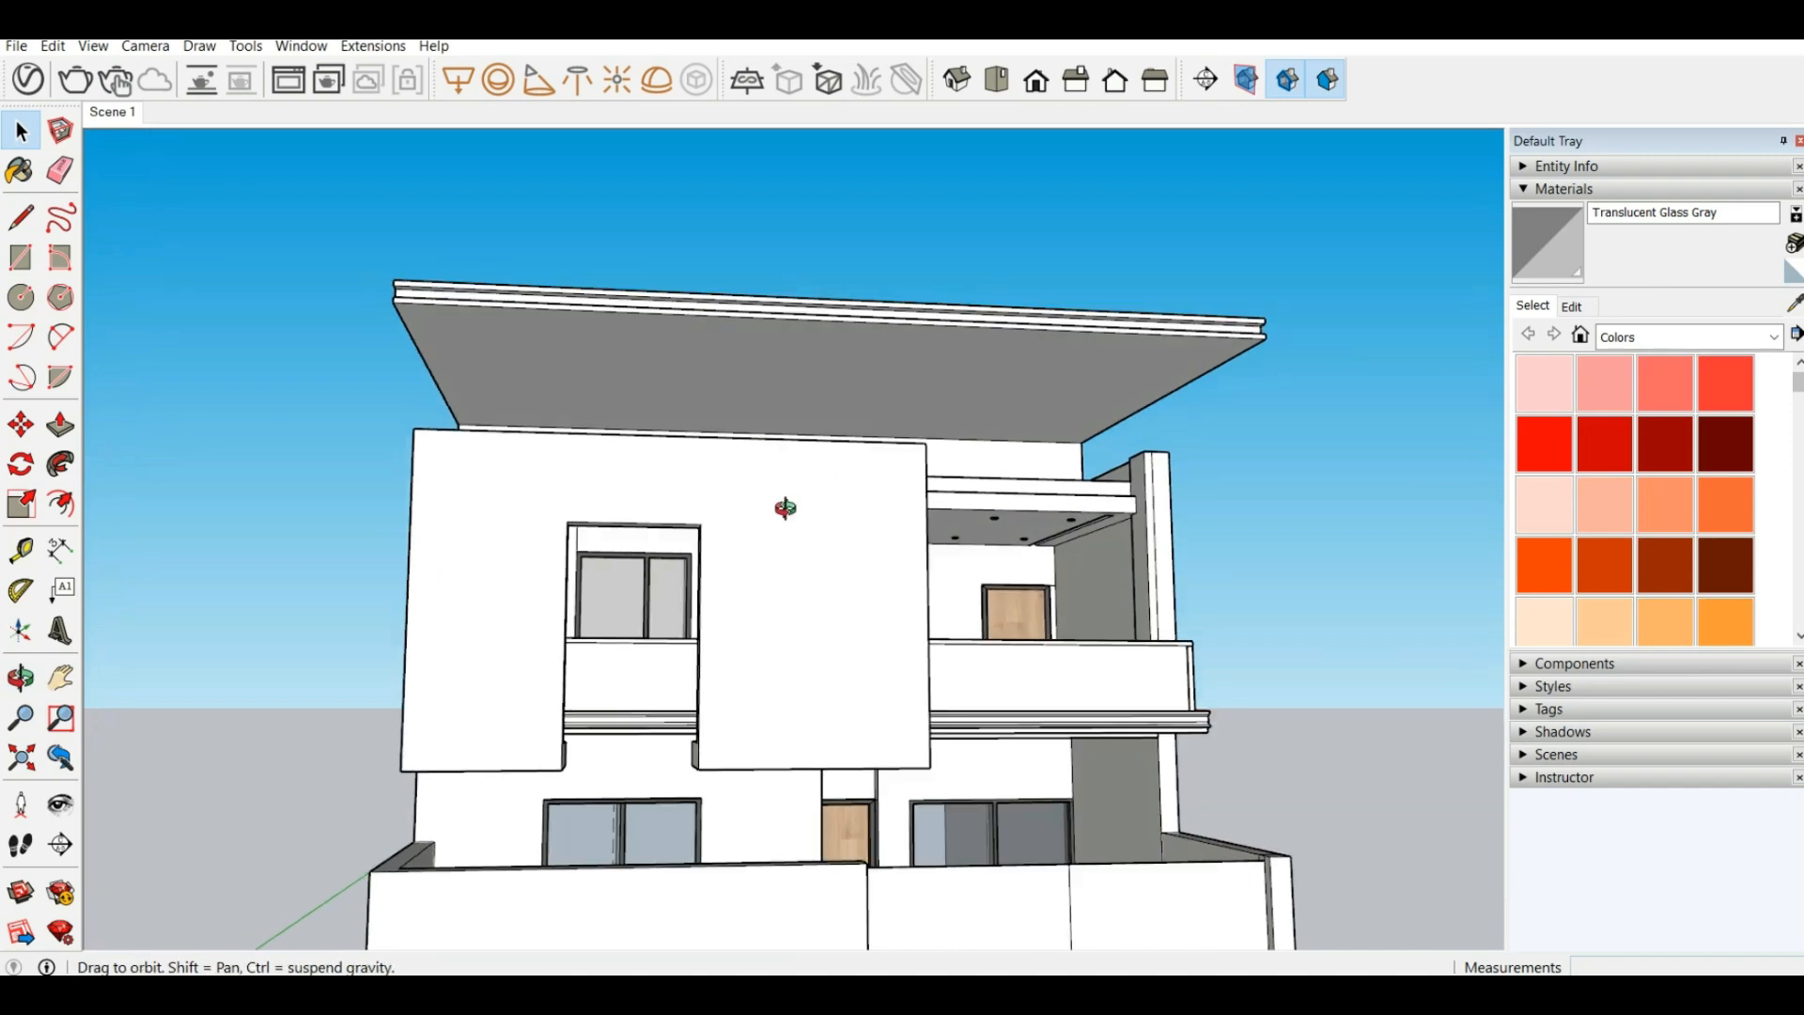
# Show the Wood collection in the material library
pyautogui.scroll(-5, 777, 552)
pyautogui.scroll(5, 690, 421)
pyautogui.scroll(3, 690, 421)
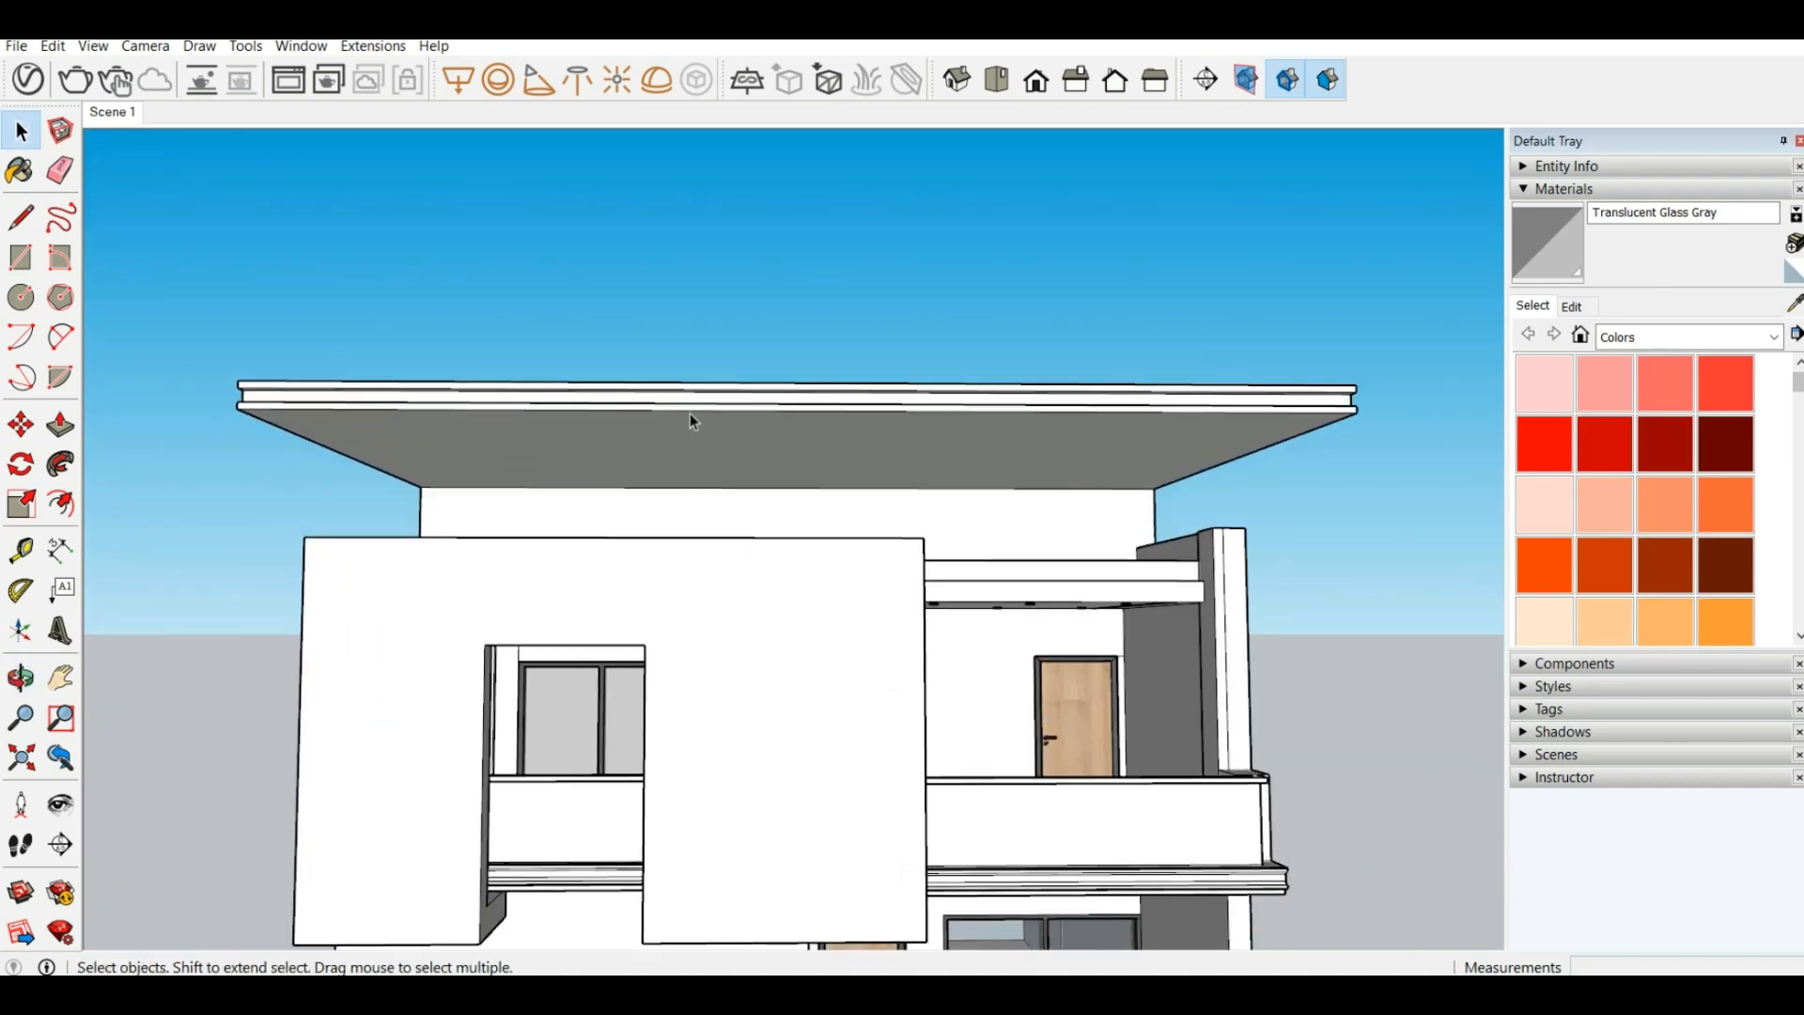
pyautogui.click(1572, 308)
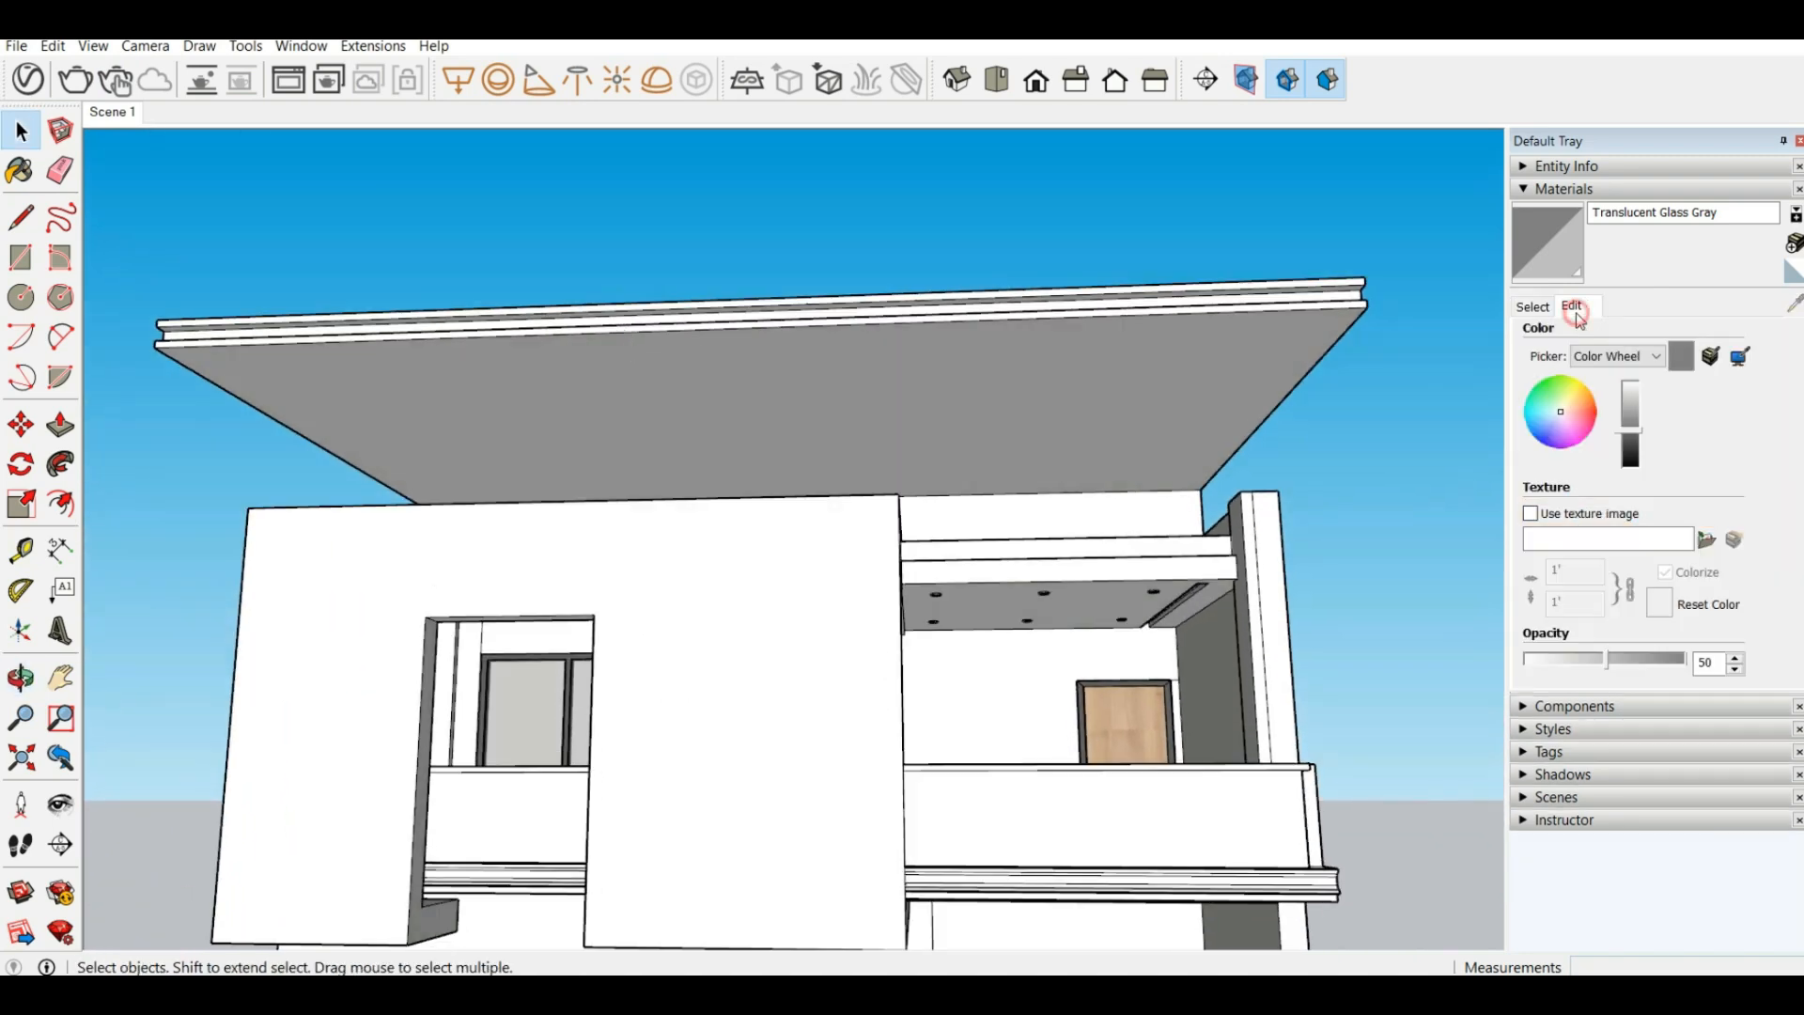
pyautogui.click(1533, 307)
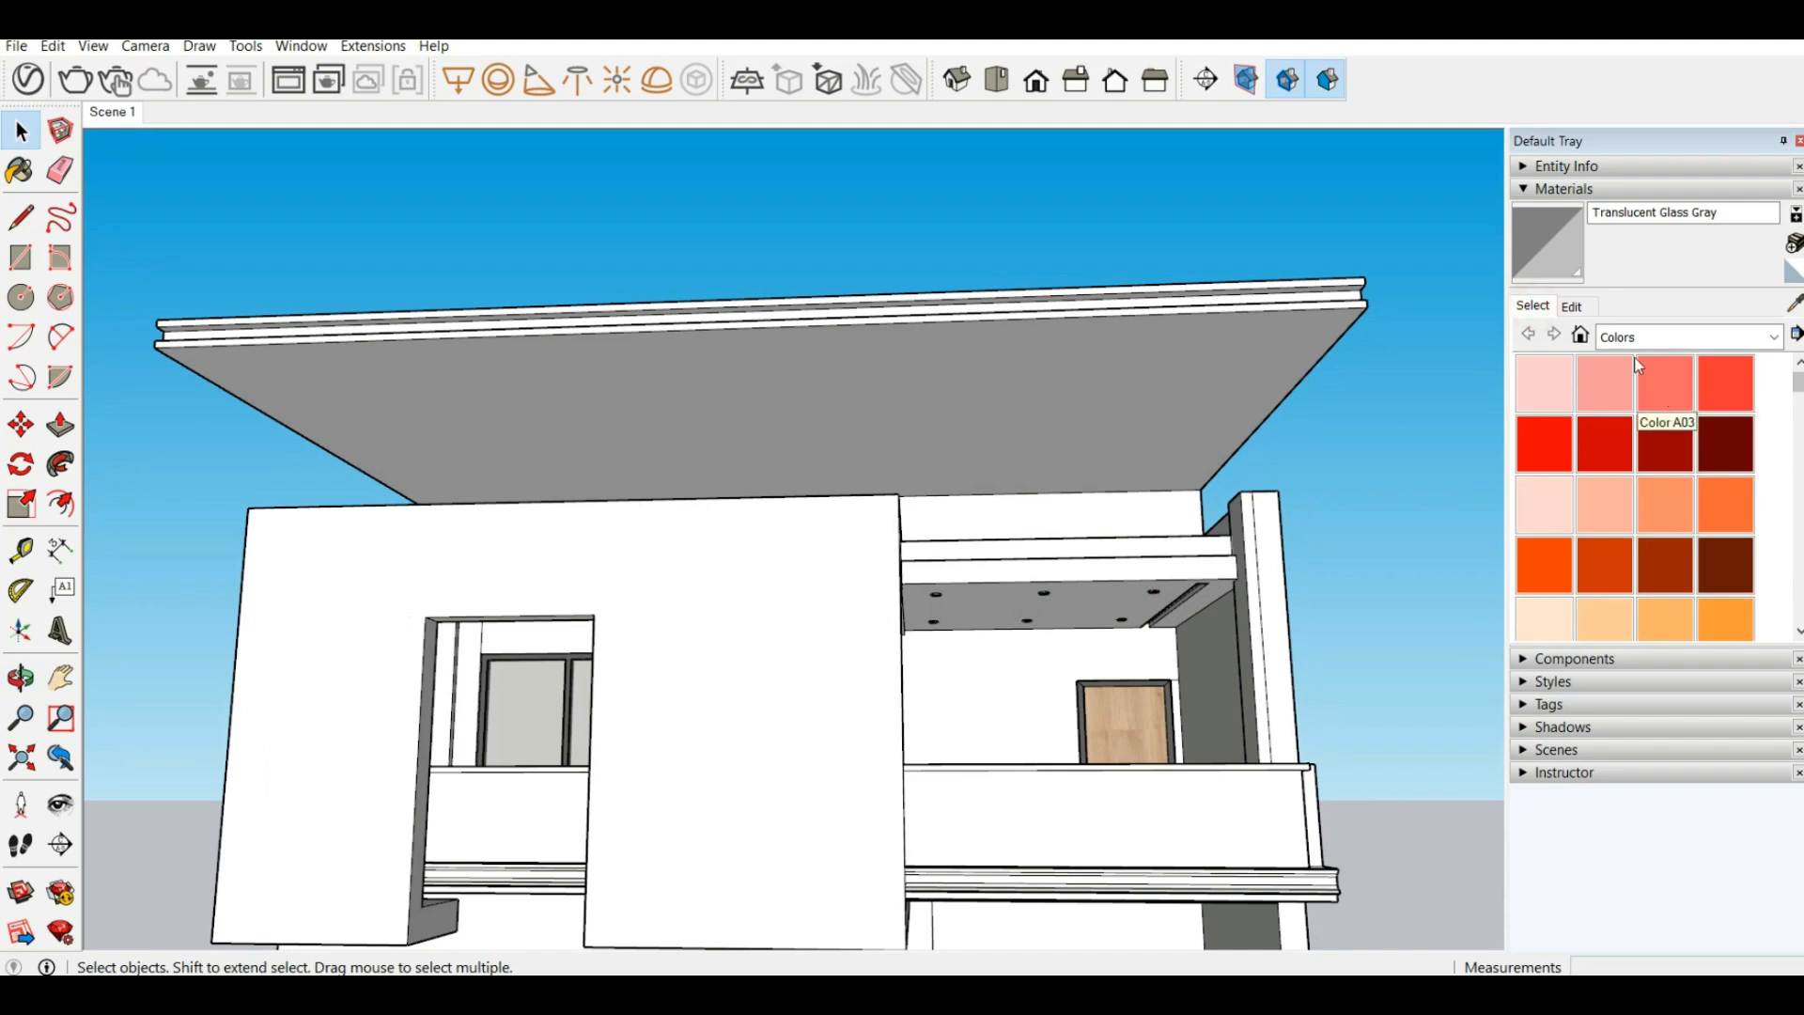
pyautogui.click(1582, 335)
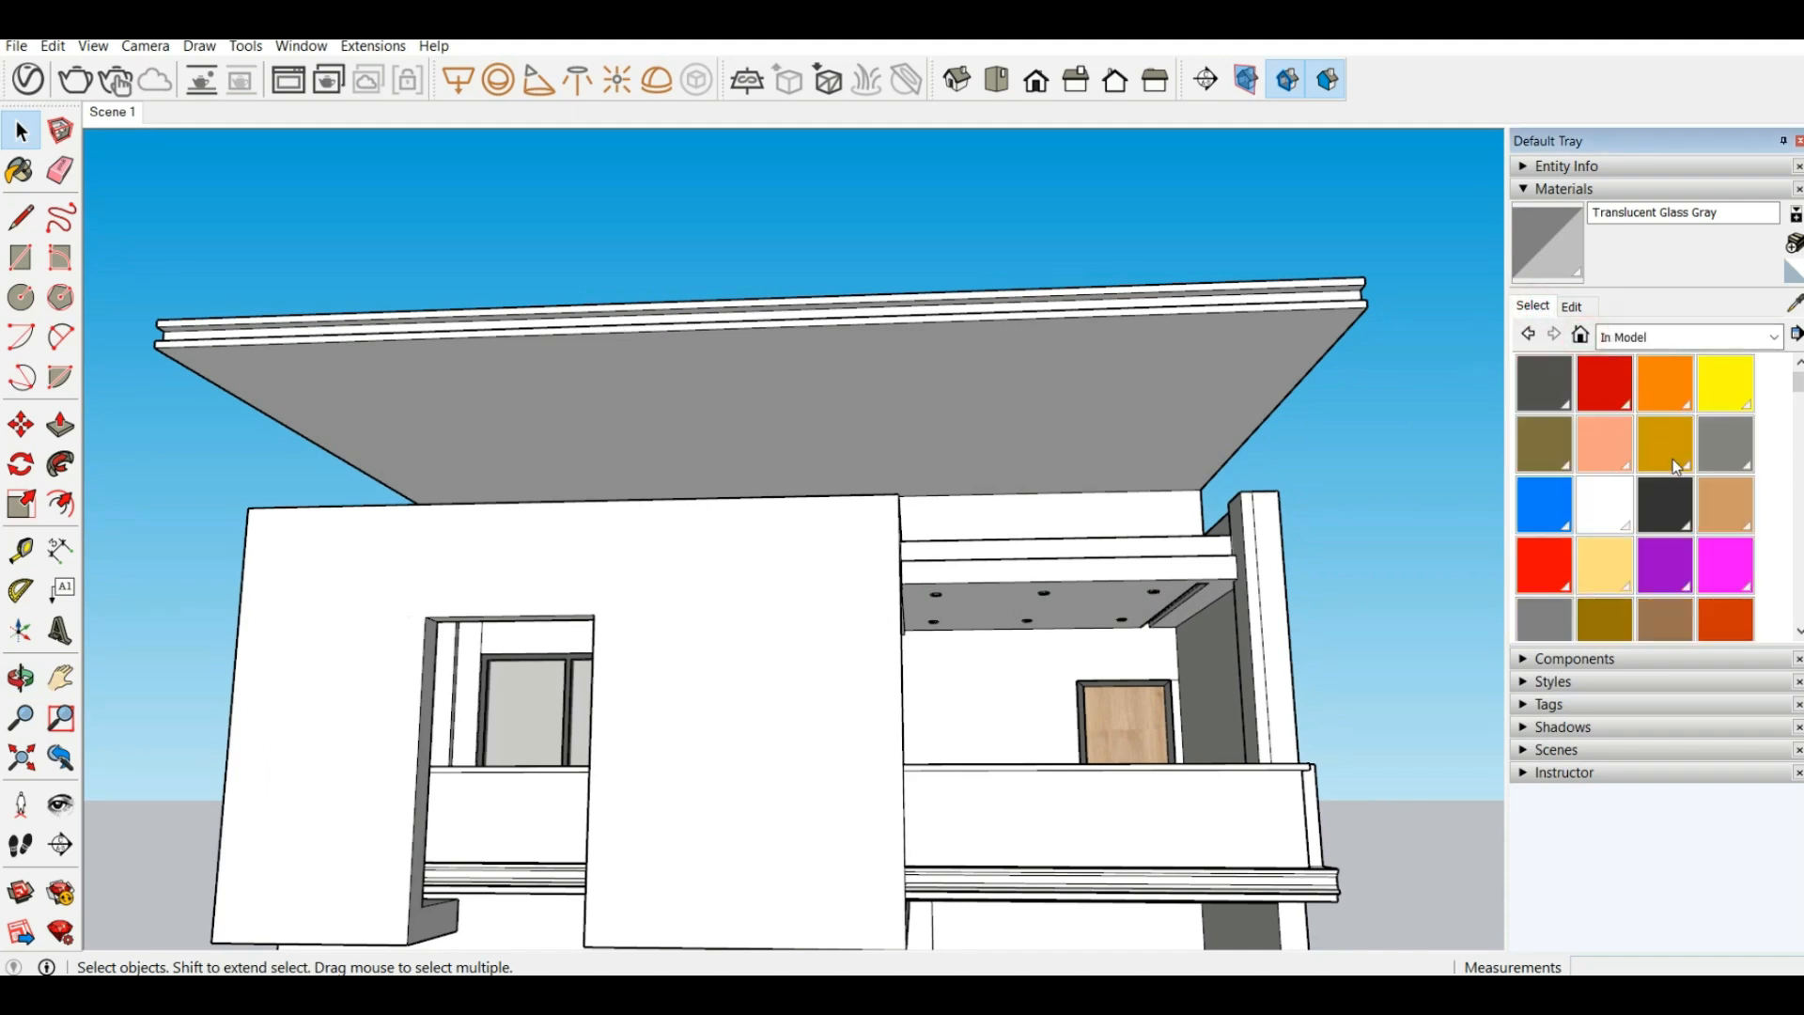
pyautogui.click(1639, 336)
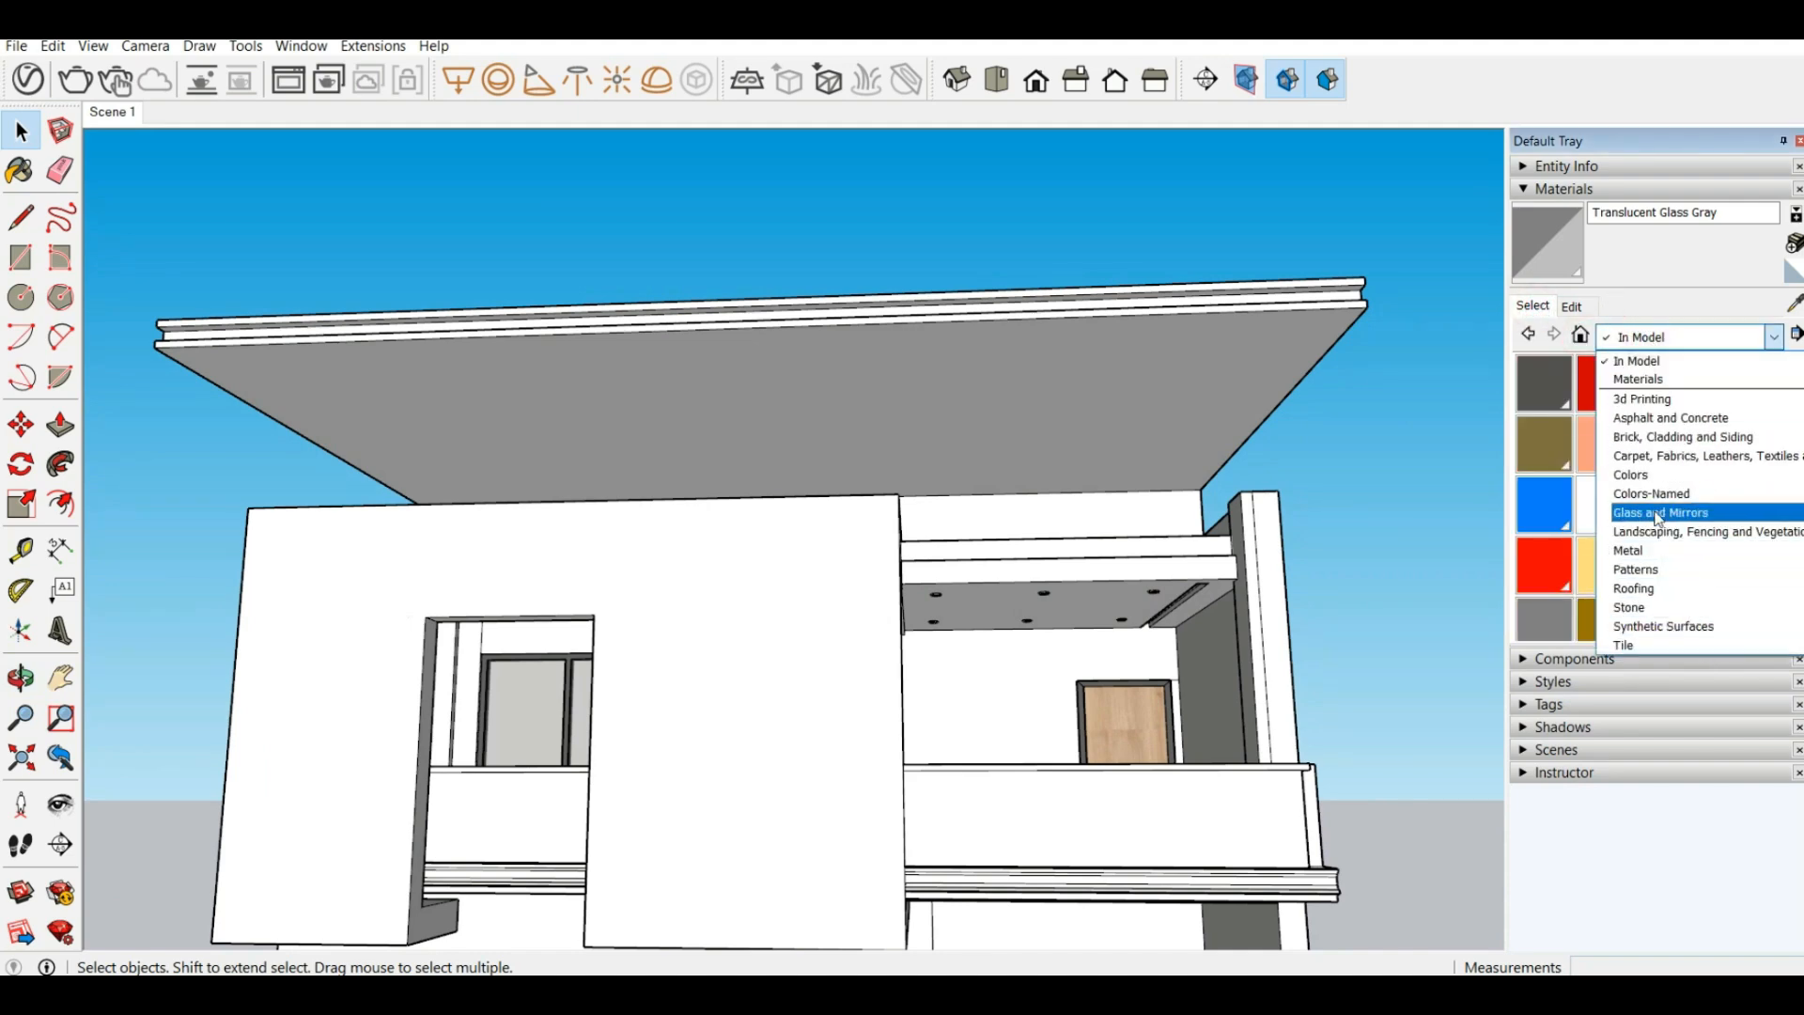
pyautogui.scroll(-1, 1710, 592)
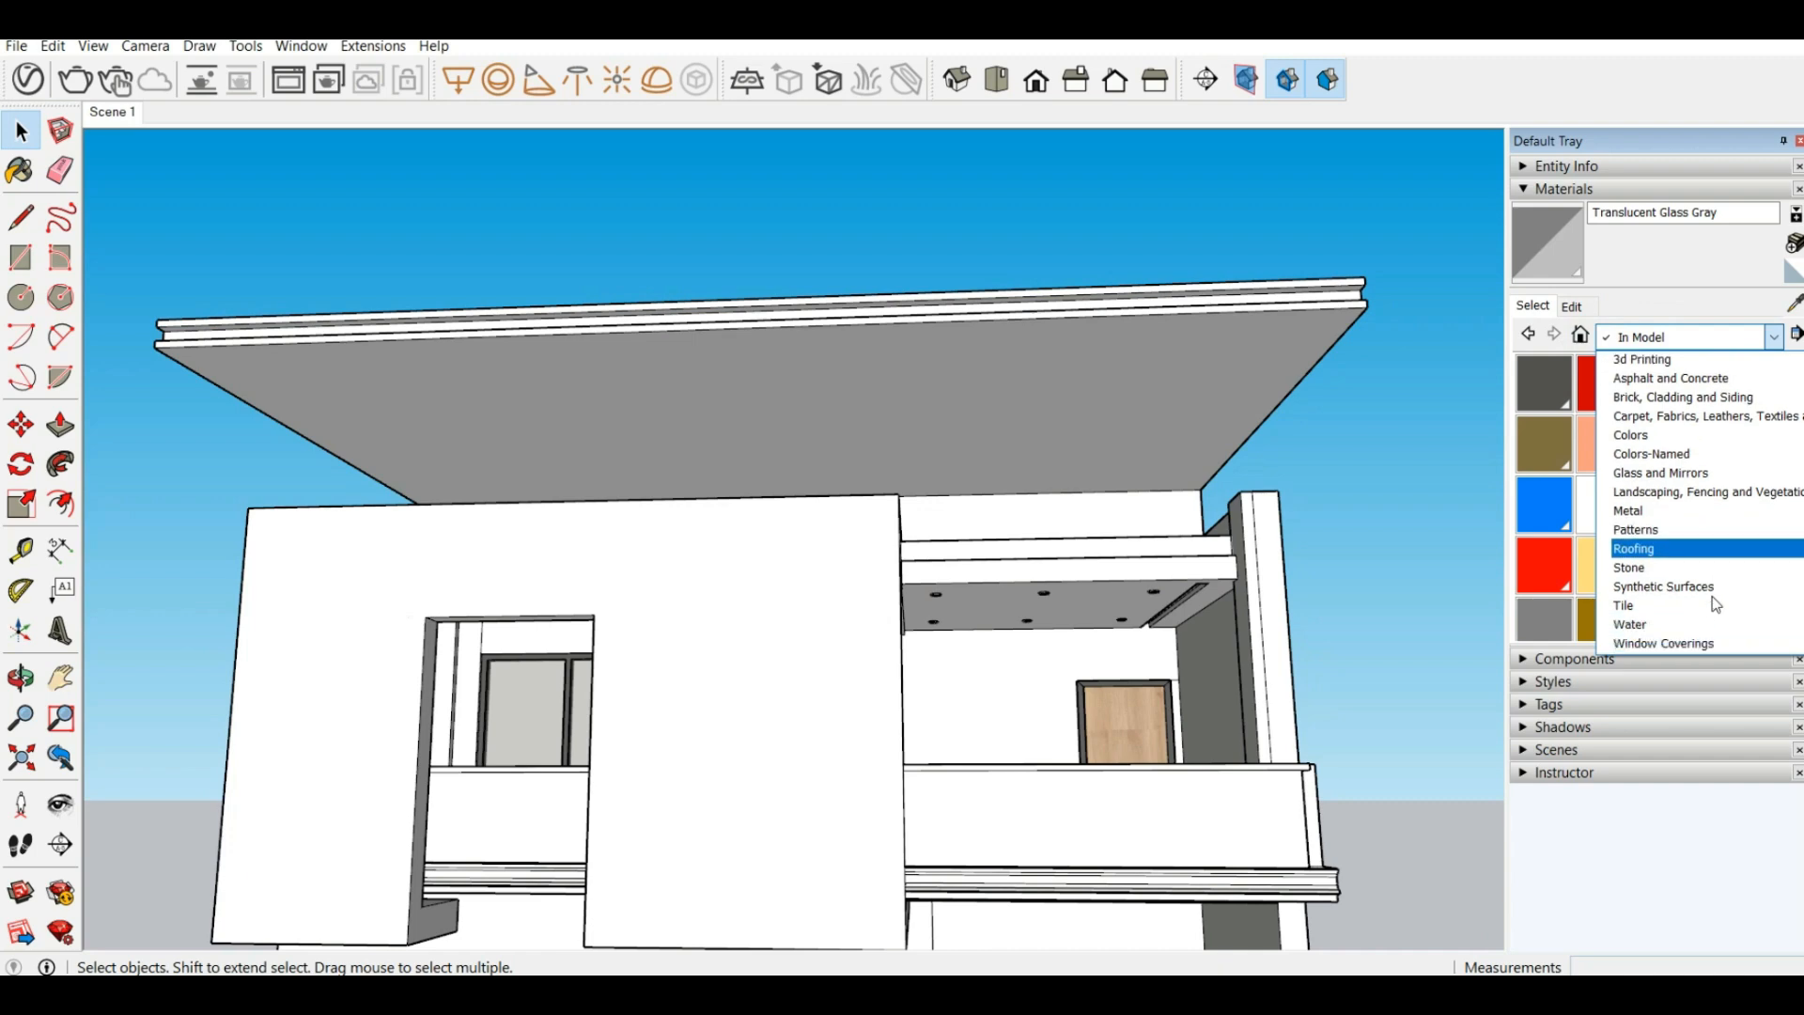
pyautogui.scroll(-1, 1714, 601)
pyautogui.click(1667, 644)
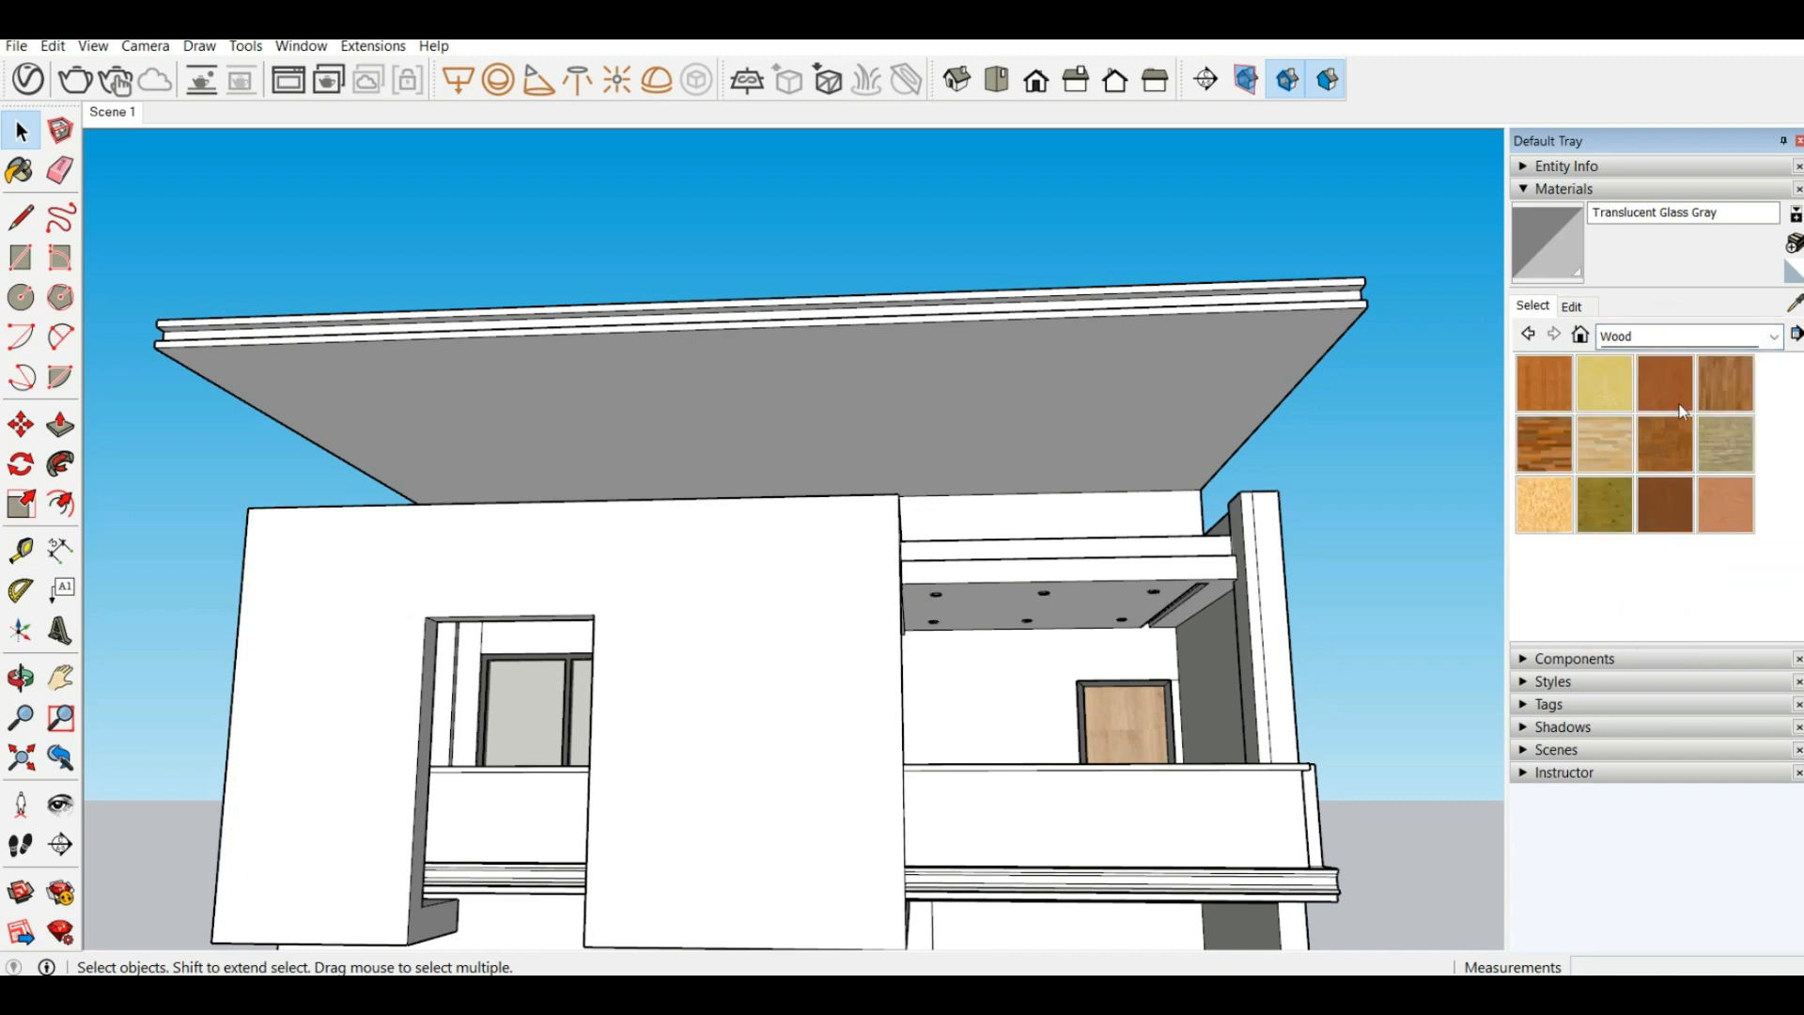
# Try painting the whole upper-floor group with the Wood Floor material
pyautogui.click(1727, 380)
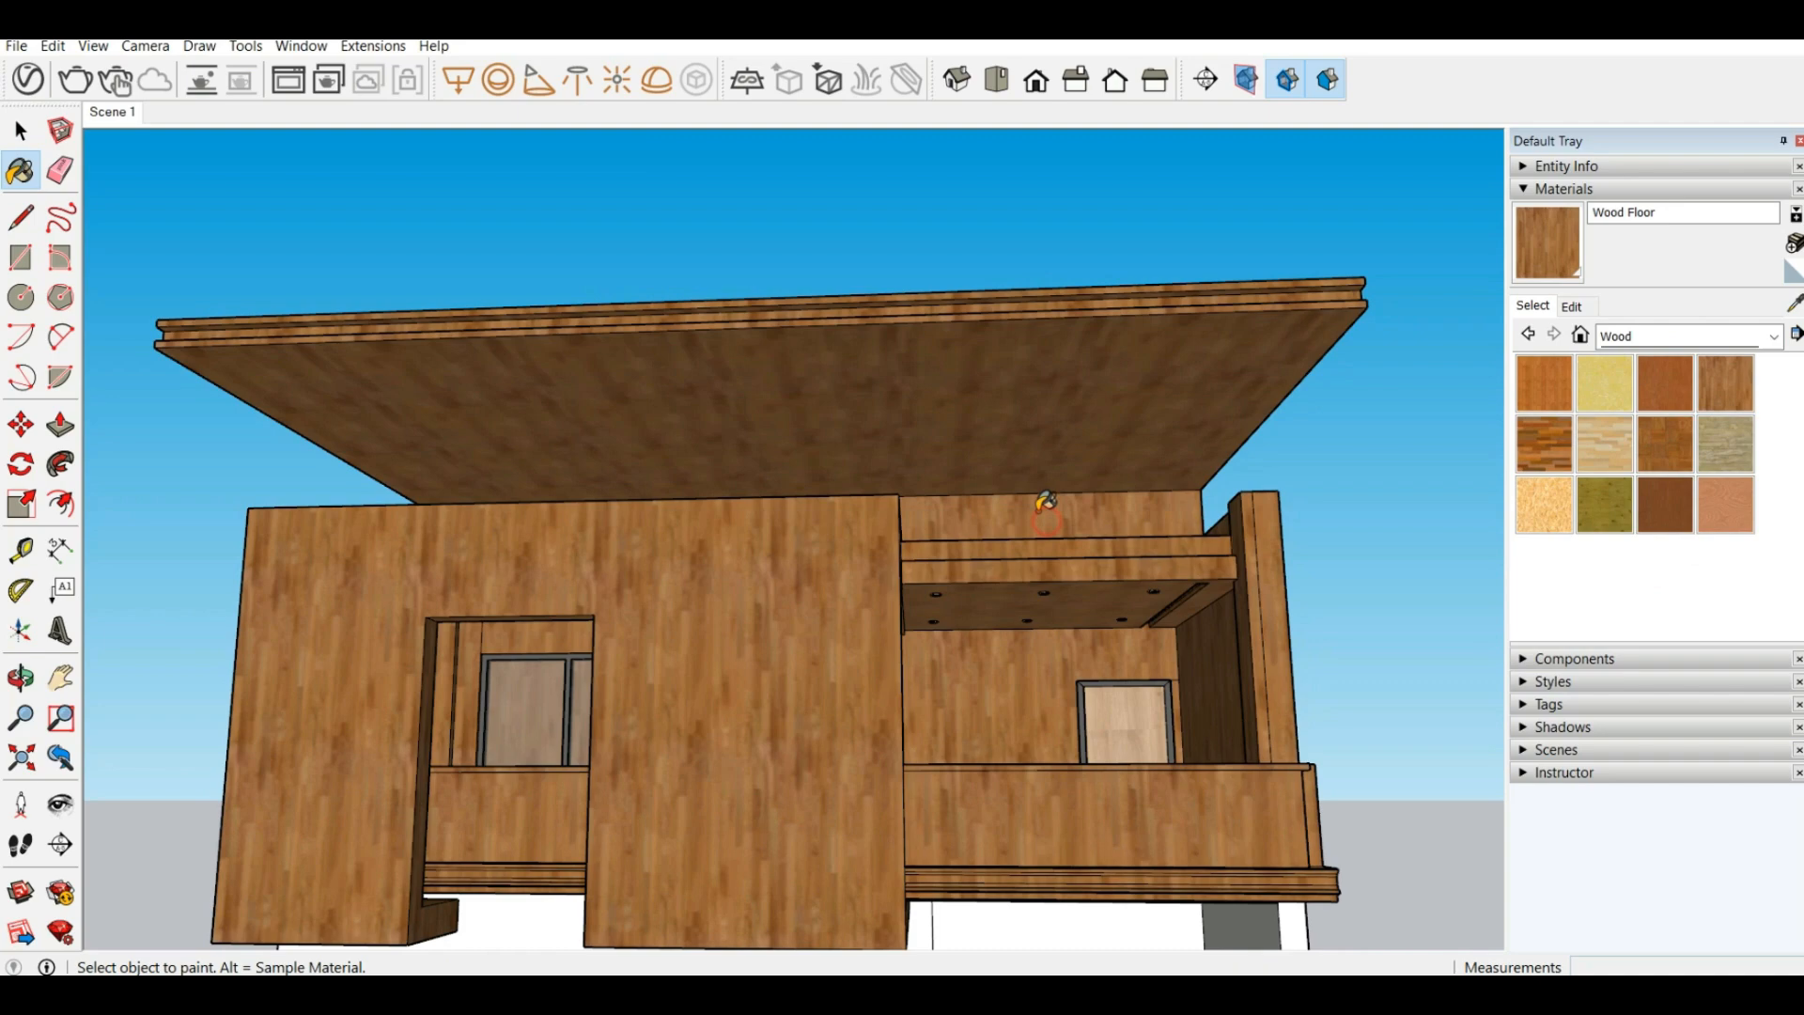
pyautogui.click(1045, 512)
pyautogui.hotkey('ctrl', 'z')
pyautogui.press('space')
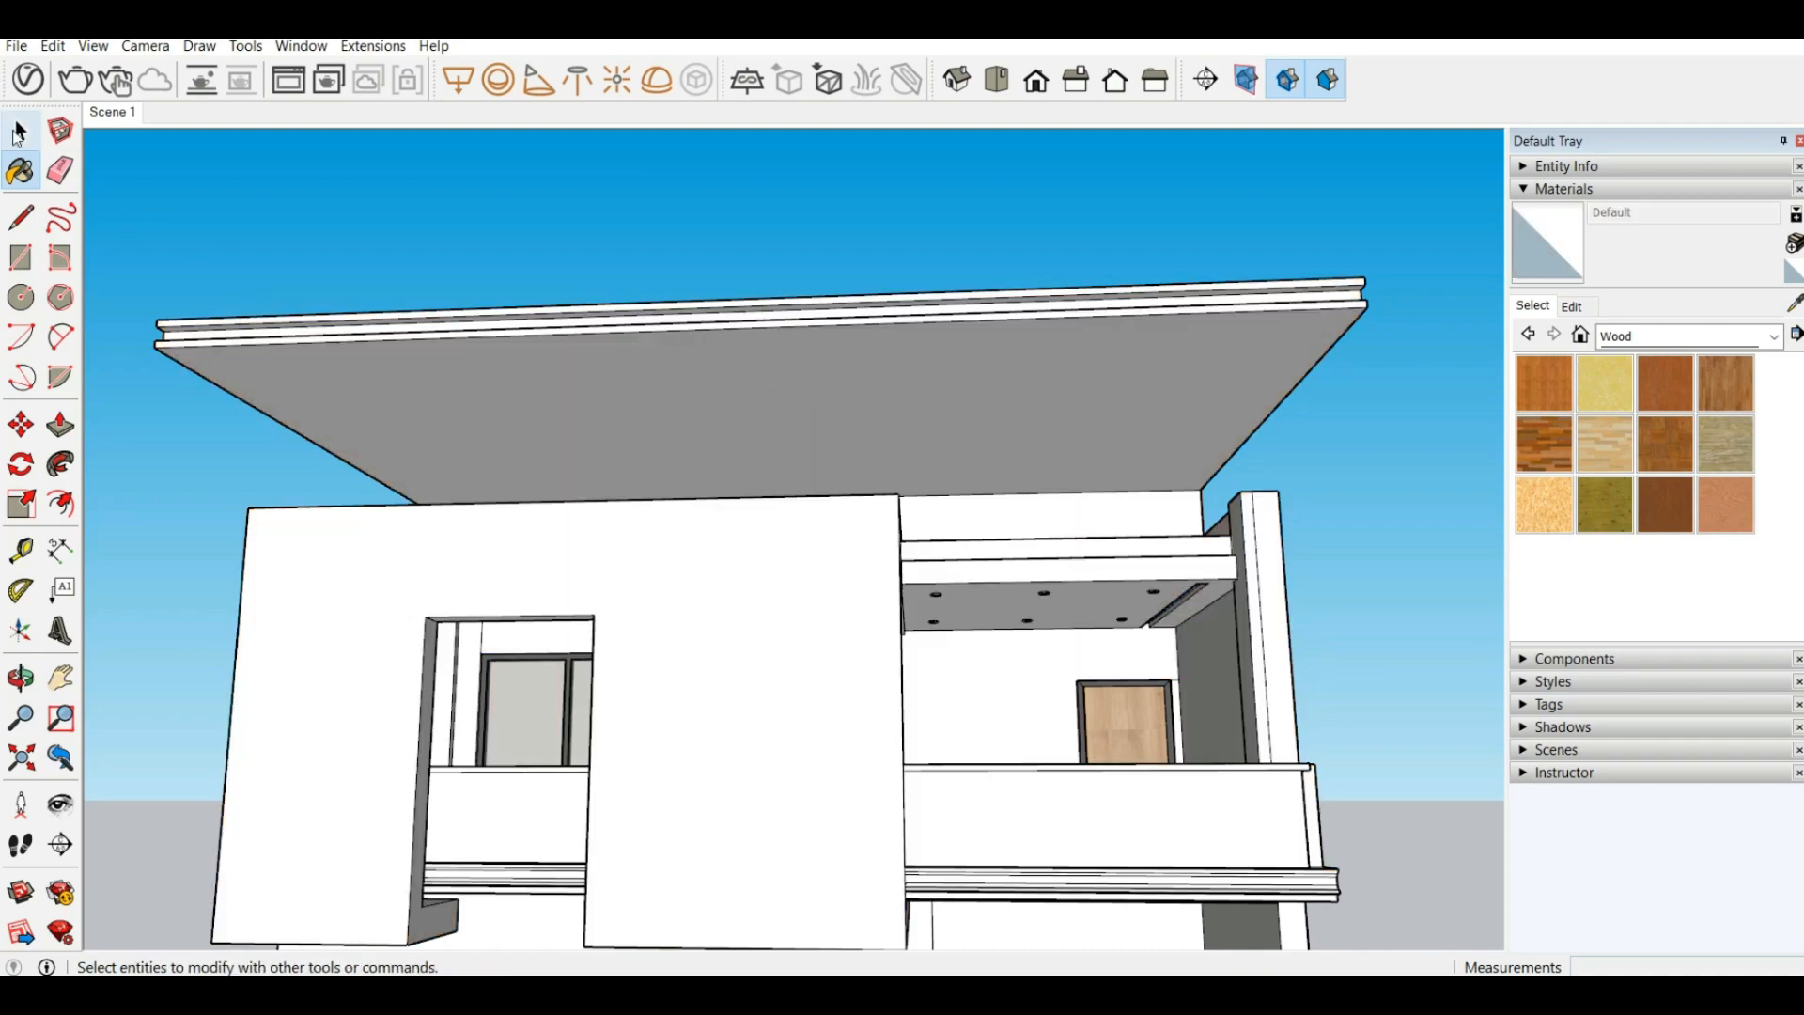
# Open the upper-floor group for editing
pyautogui.click(1024, 526)
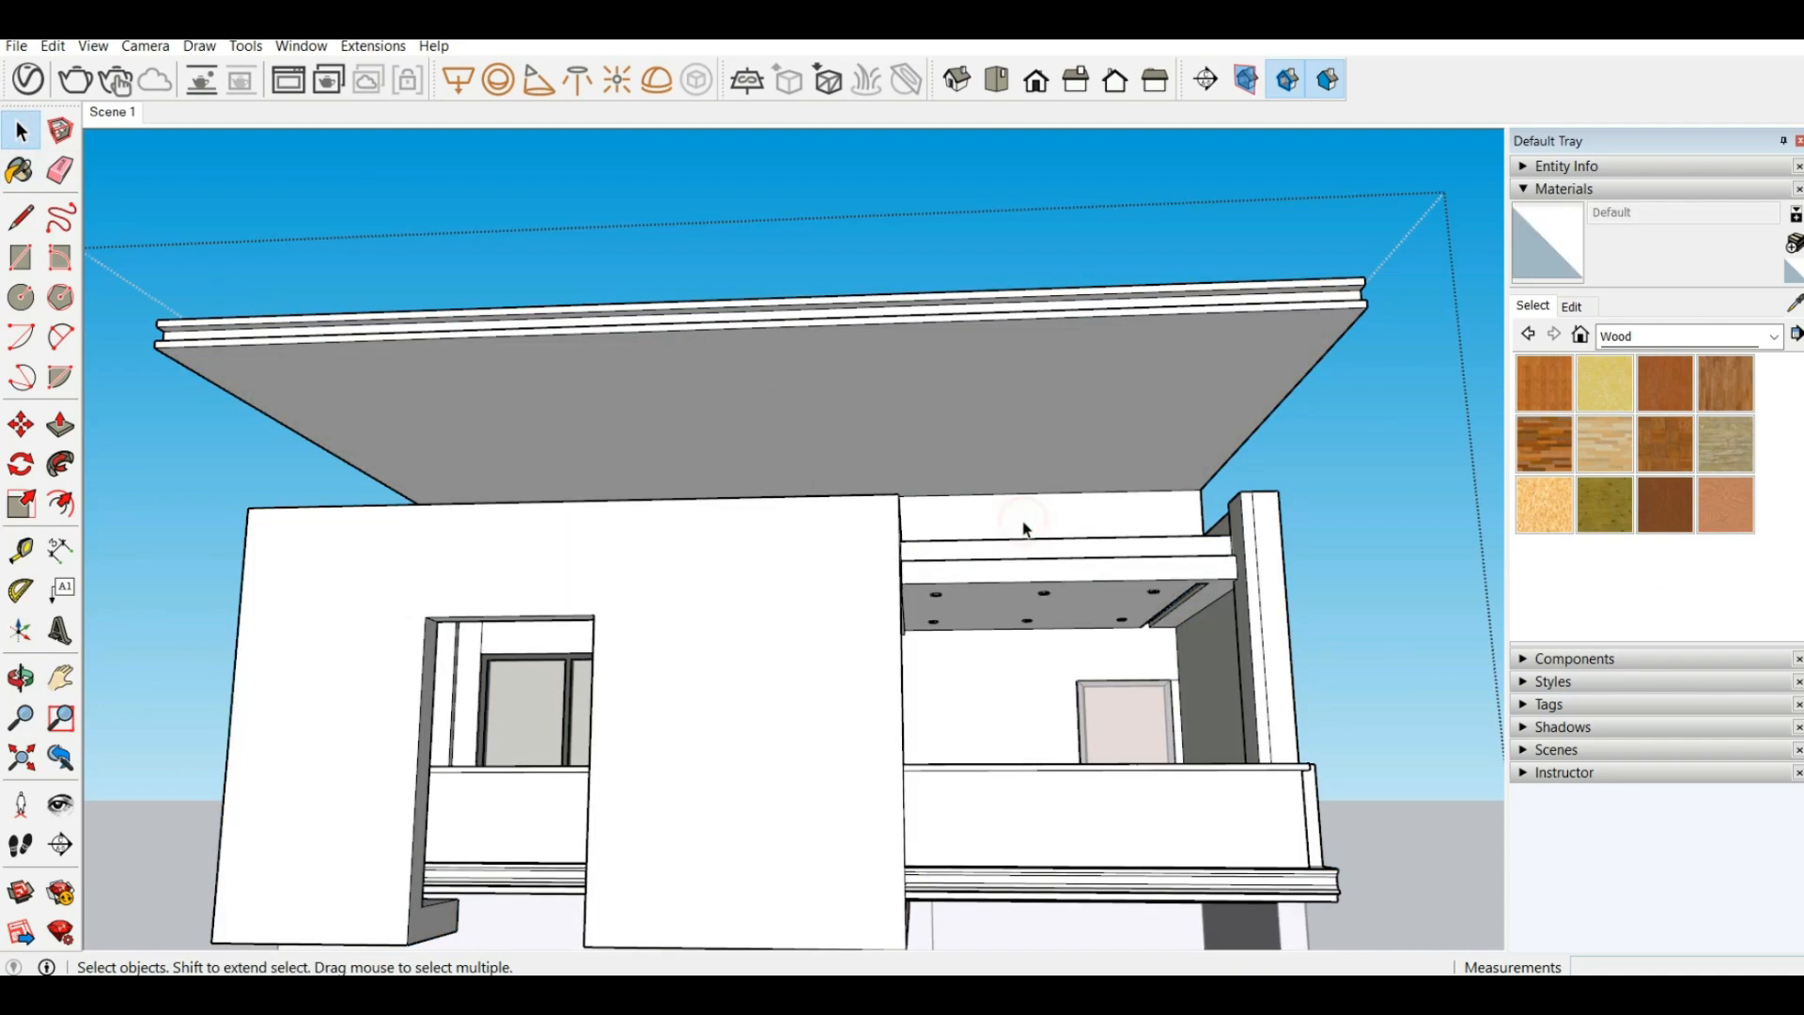
pyautogui.moveTo(1018, 545); pyautogui.dragTo(975, 552, button='middle')
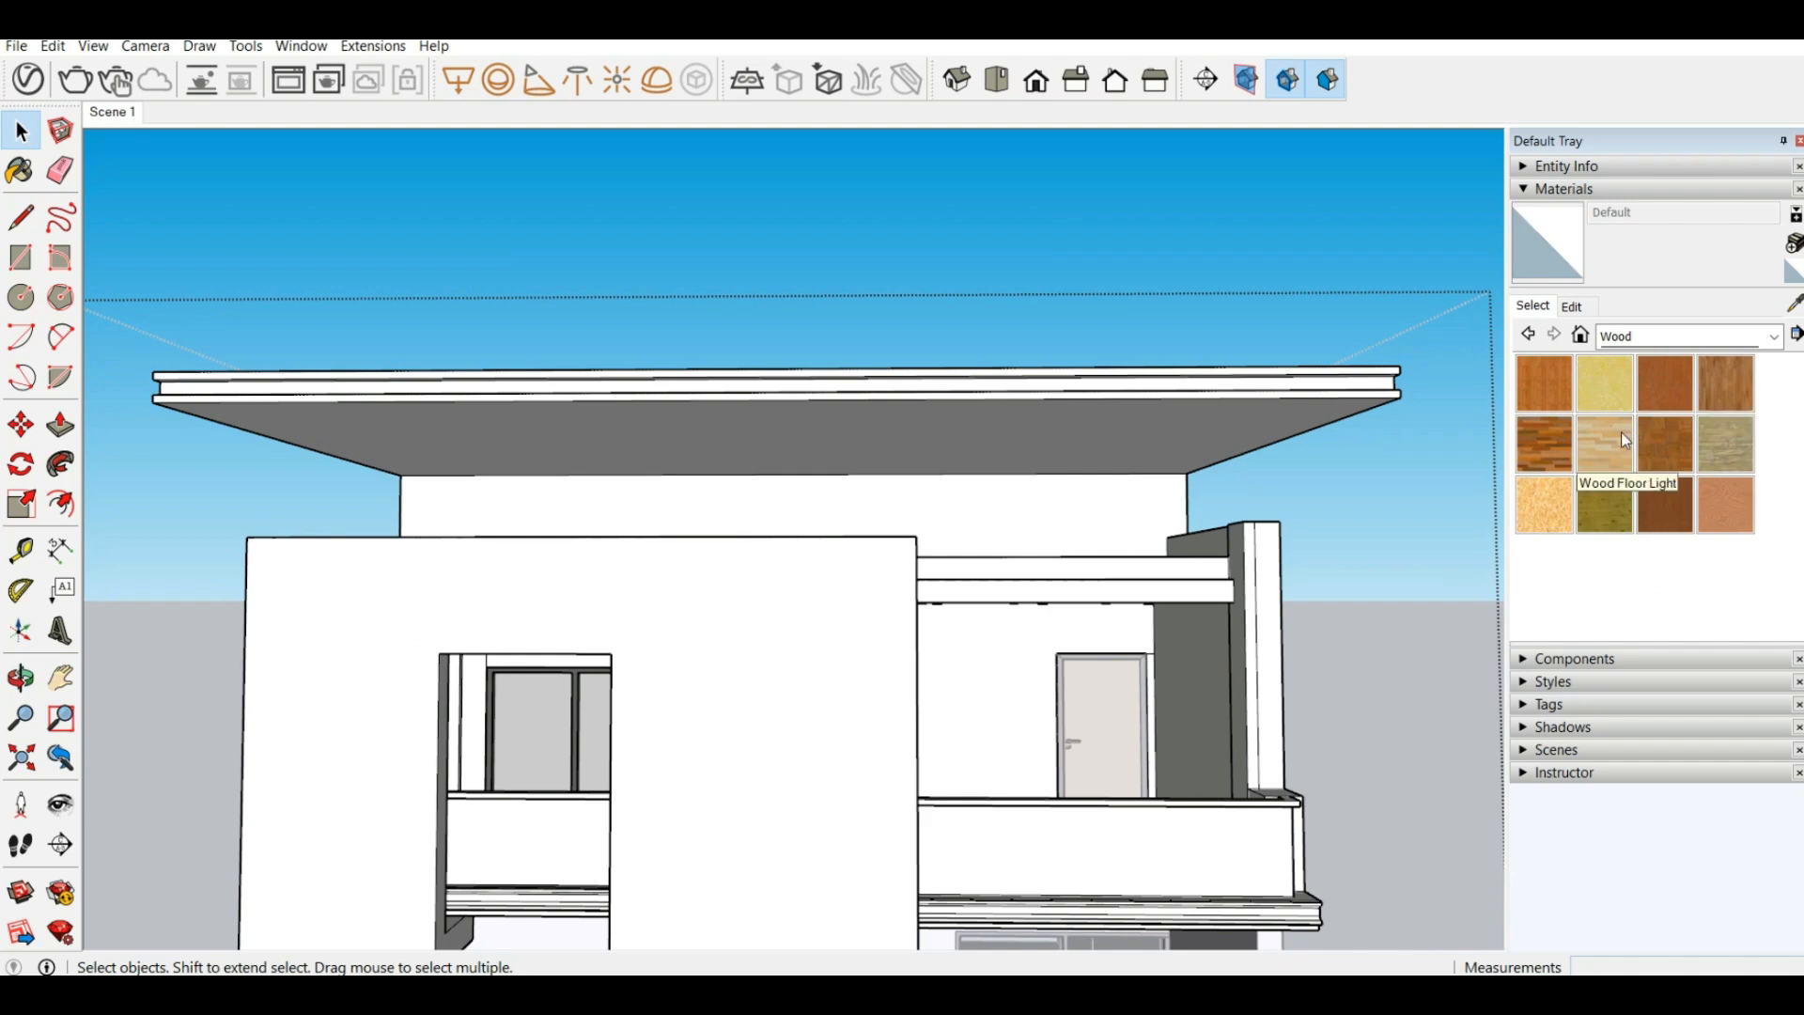
# Try the Wood Plywood Knots and Wood Veneer 01 materials on the wall beneath the roof slab
pyautogui.click(1602, 493)
pyautogui.click(971, 483)
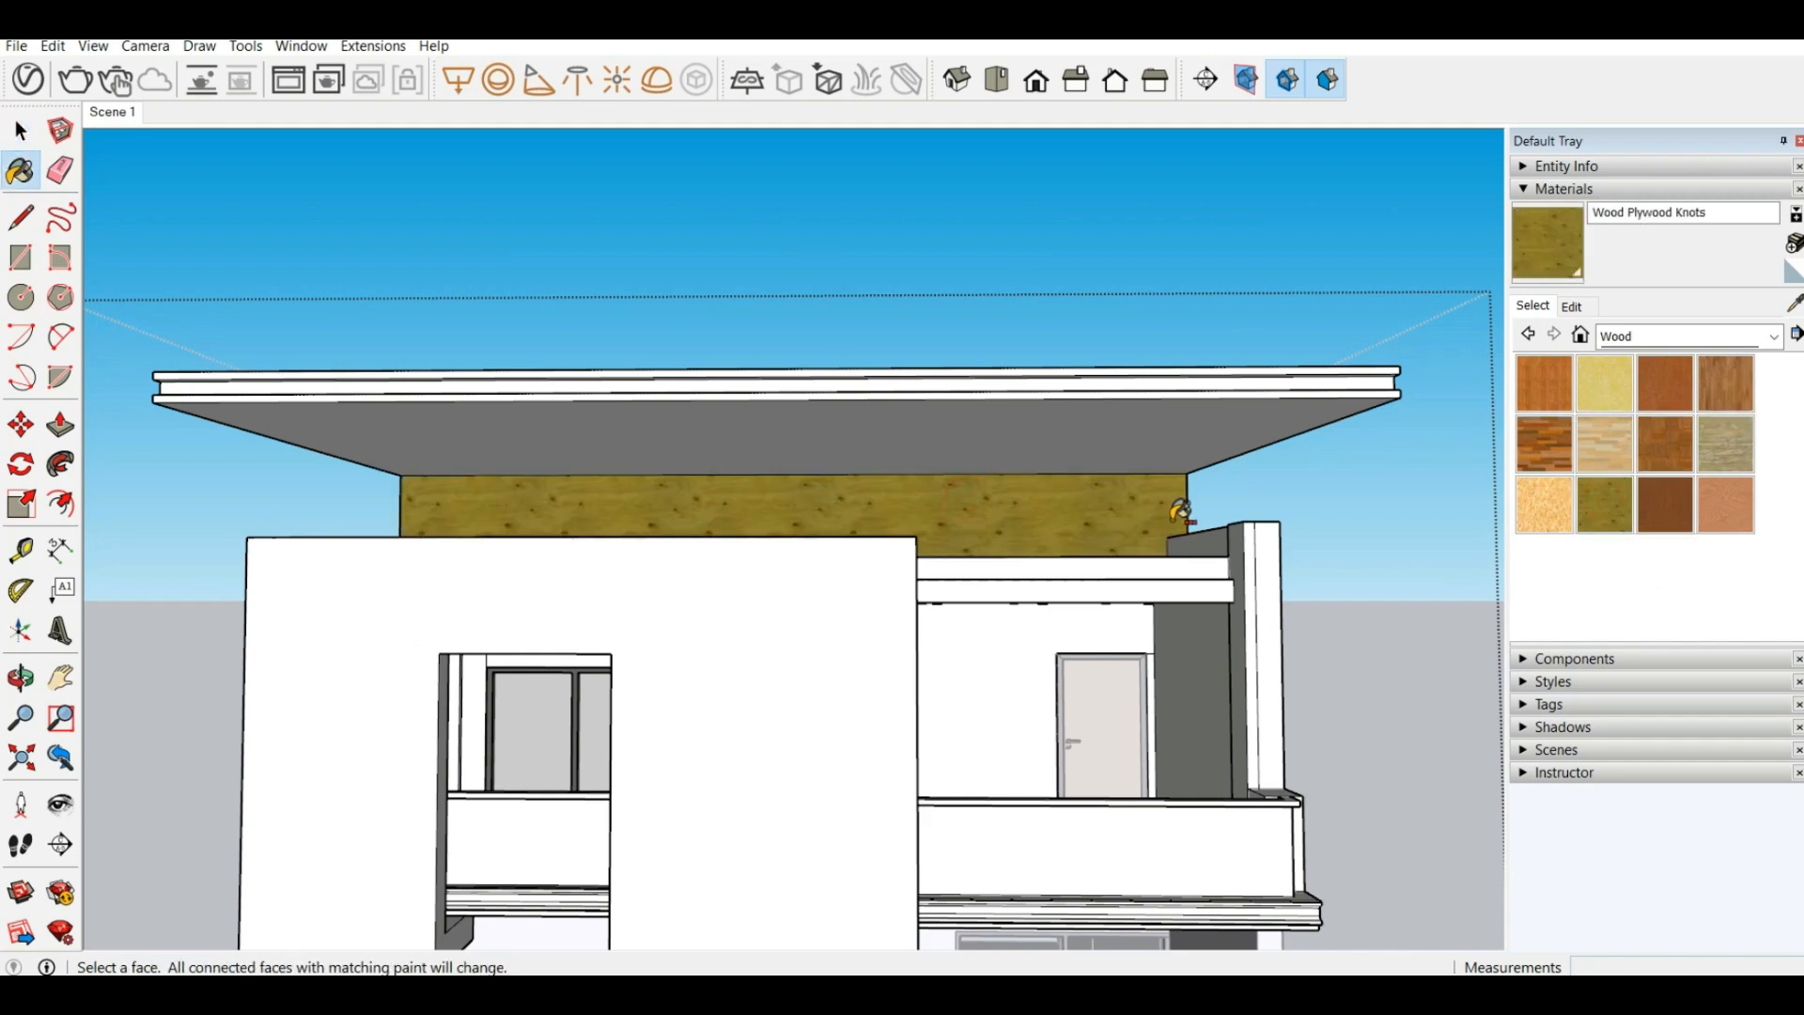
pyautogui.hotkey('ctrl', 'z')
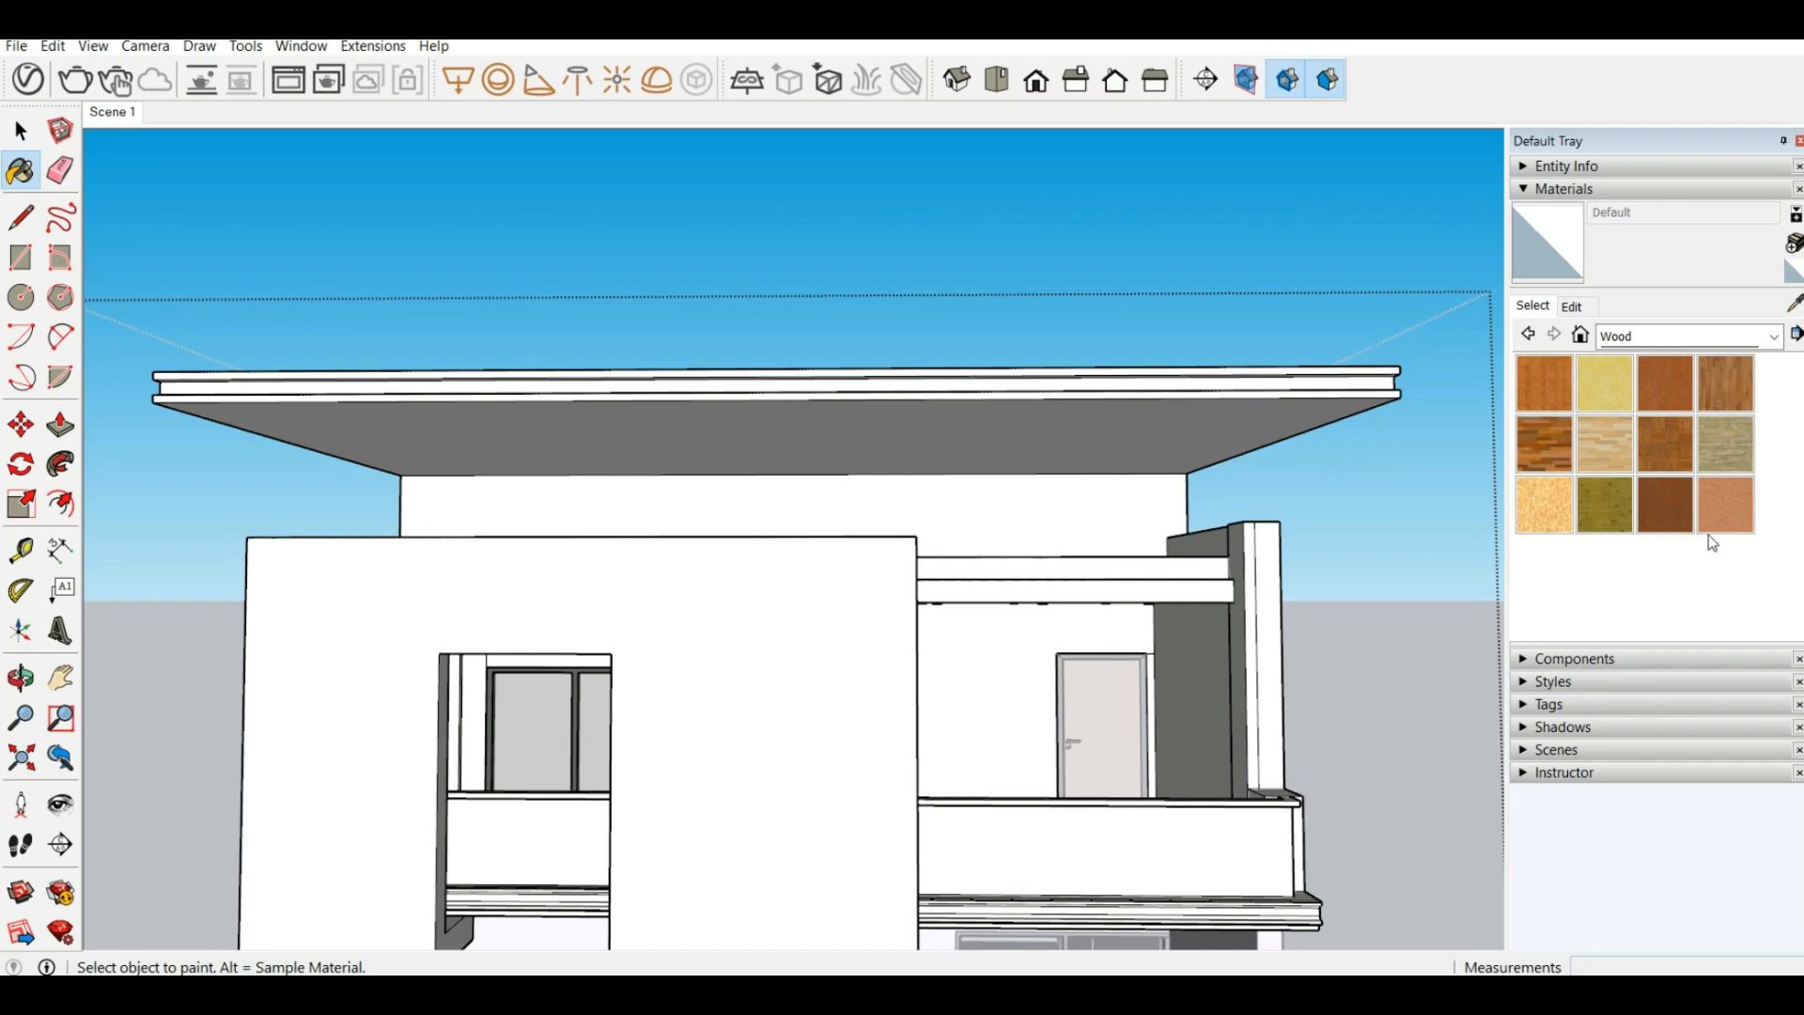
pyautogui.click(1671, 512)
pyautogui.click(1039, 490)
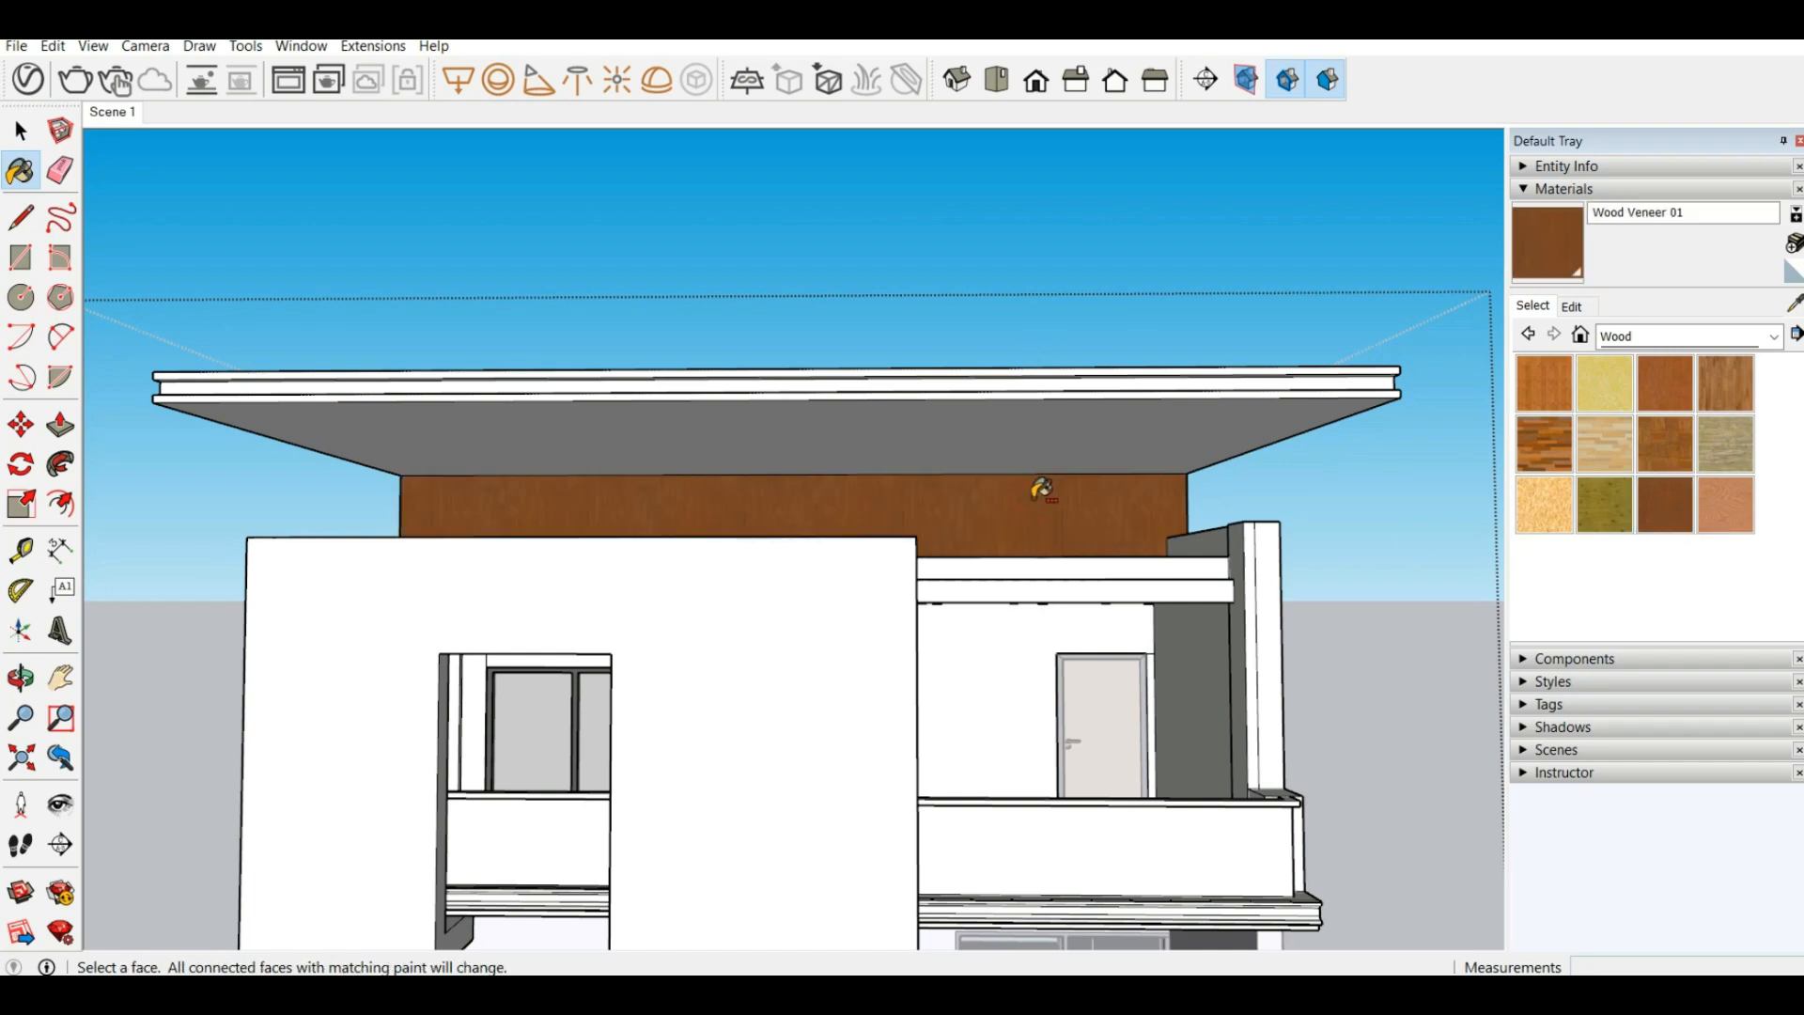
pyautogui.hotkey('ctrl', 'z')
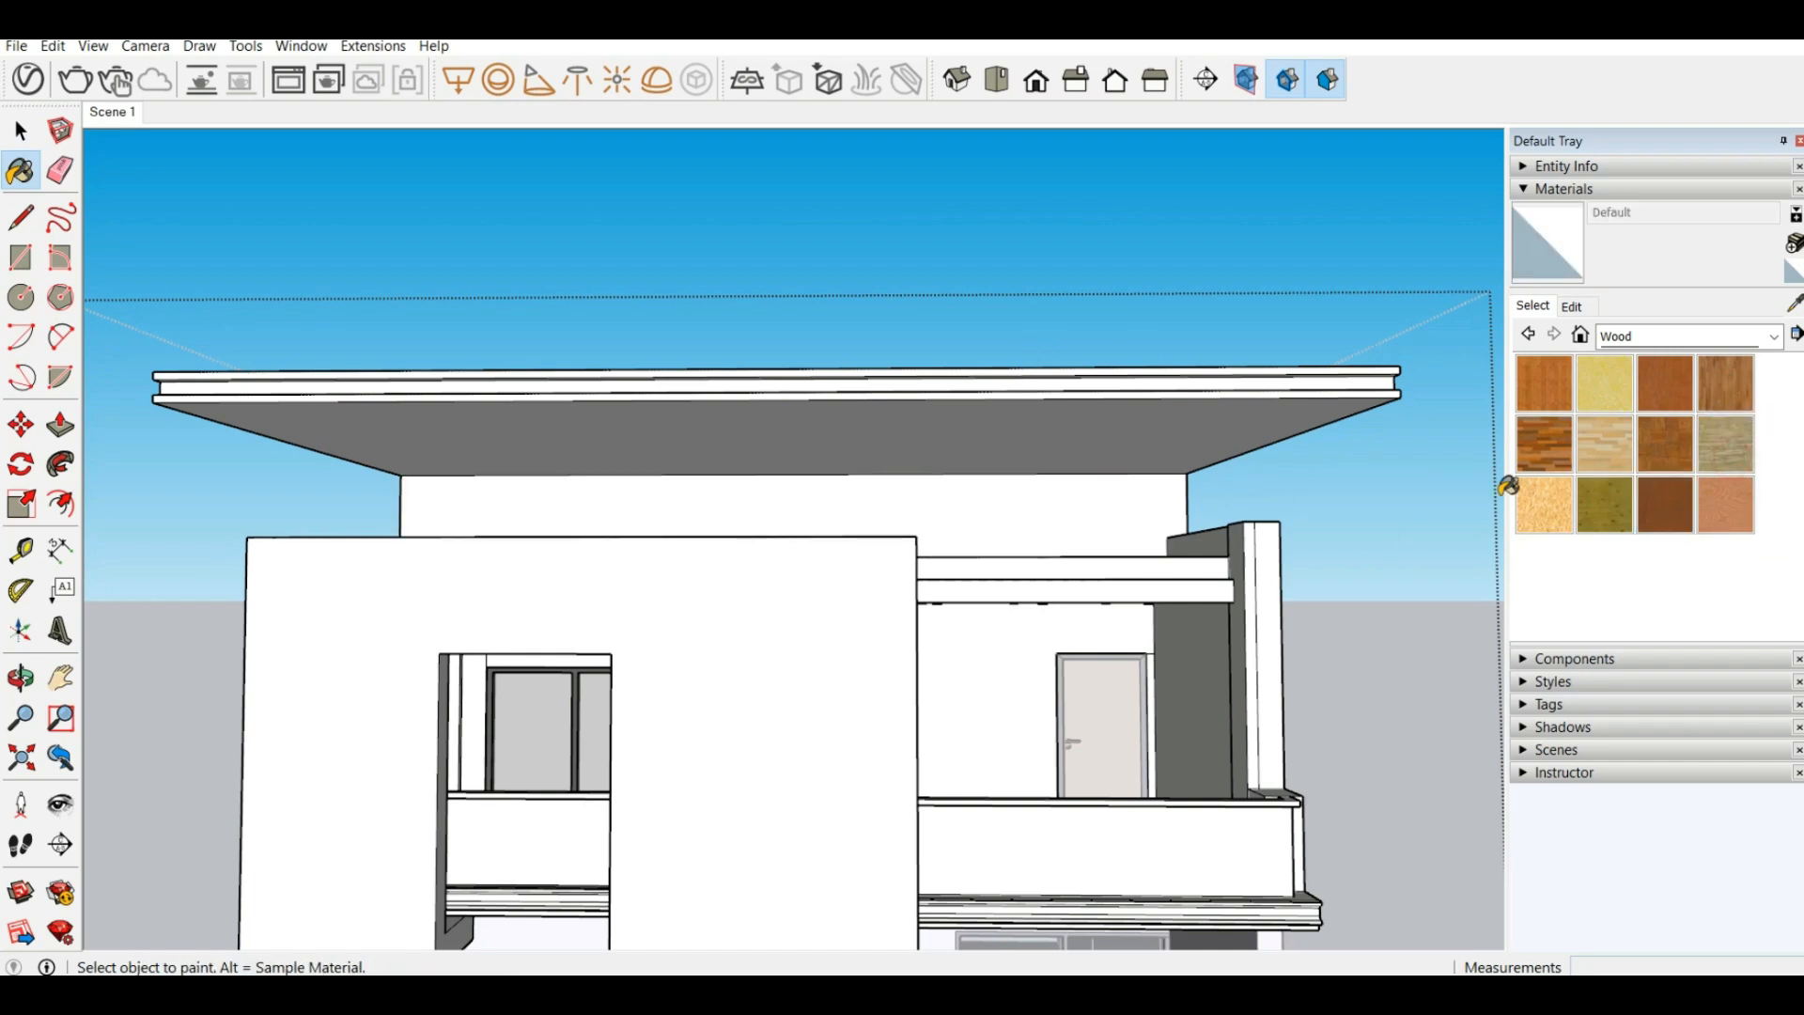
# Try the Wood Lumber ButtJoined material on the wall beneath the roof slab and on the slab's underside
pyautogui.click(1726, 444)
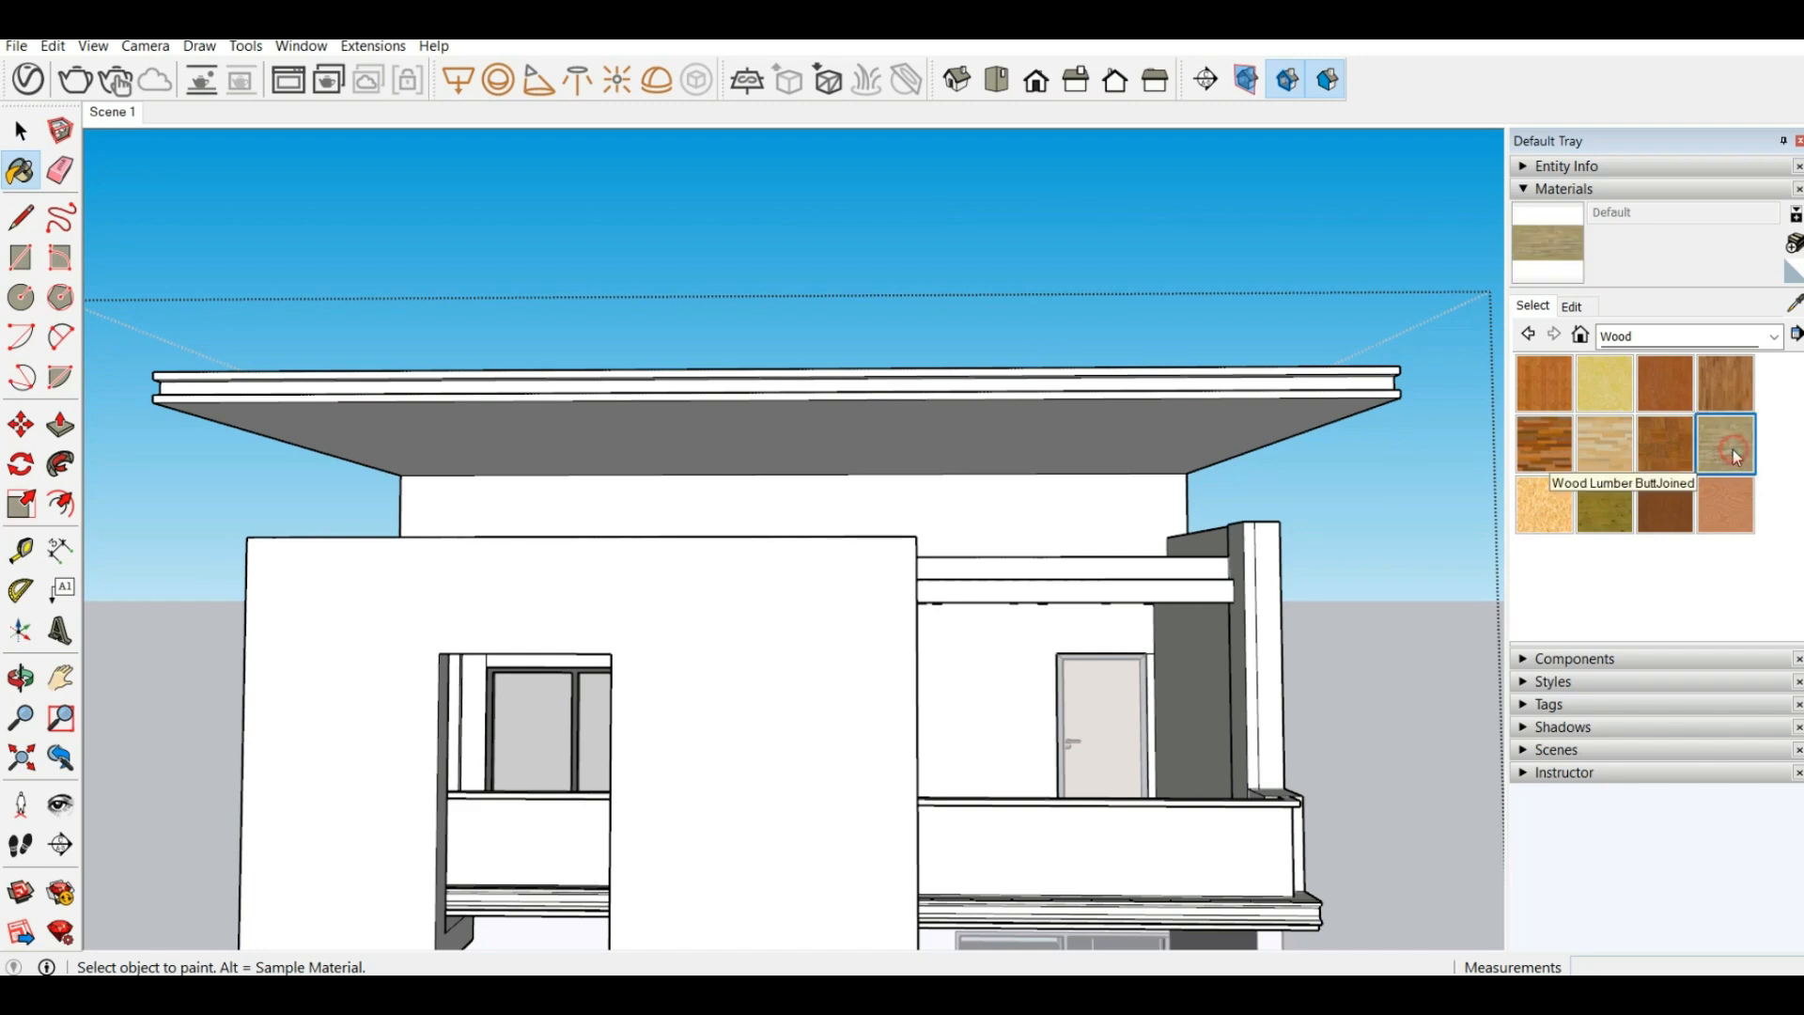
pyautogui.click(1079, 497)
pyautogui.scroll(3, 1009, 466)
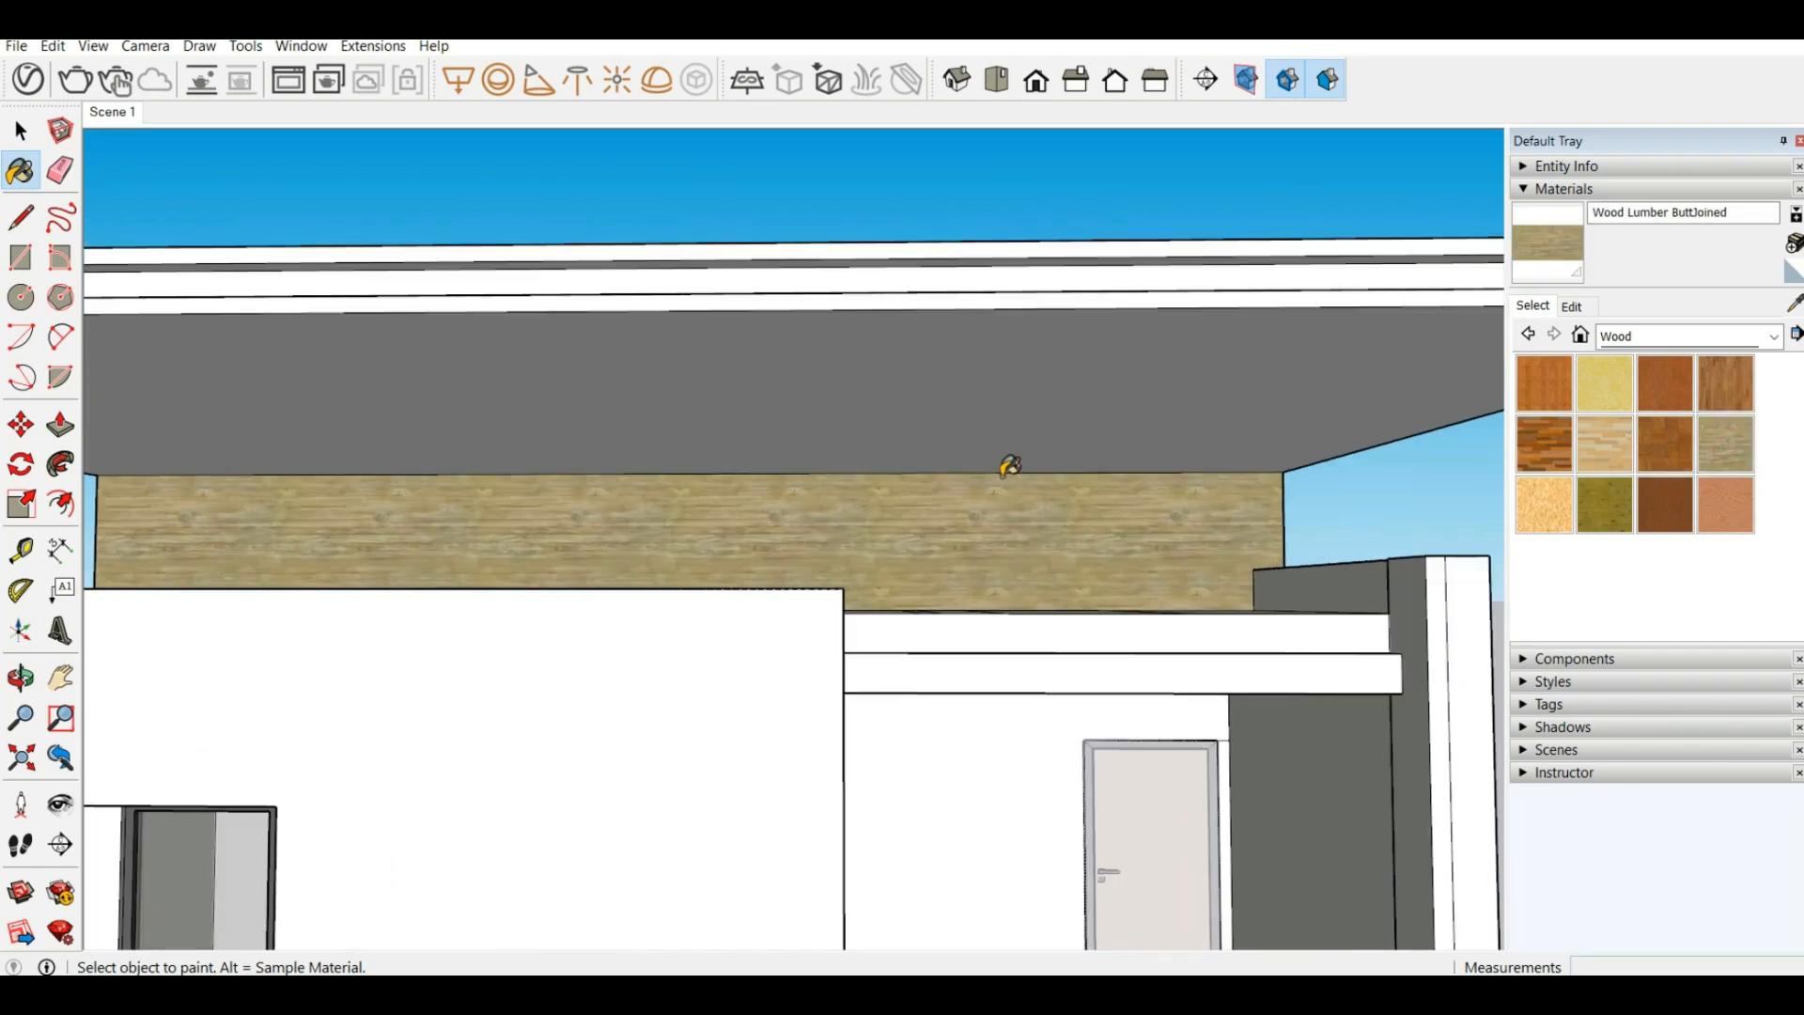
pyautogui.click(1015, 413)
pyautogui.scroll(3, 970, 487)
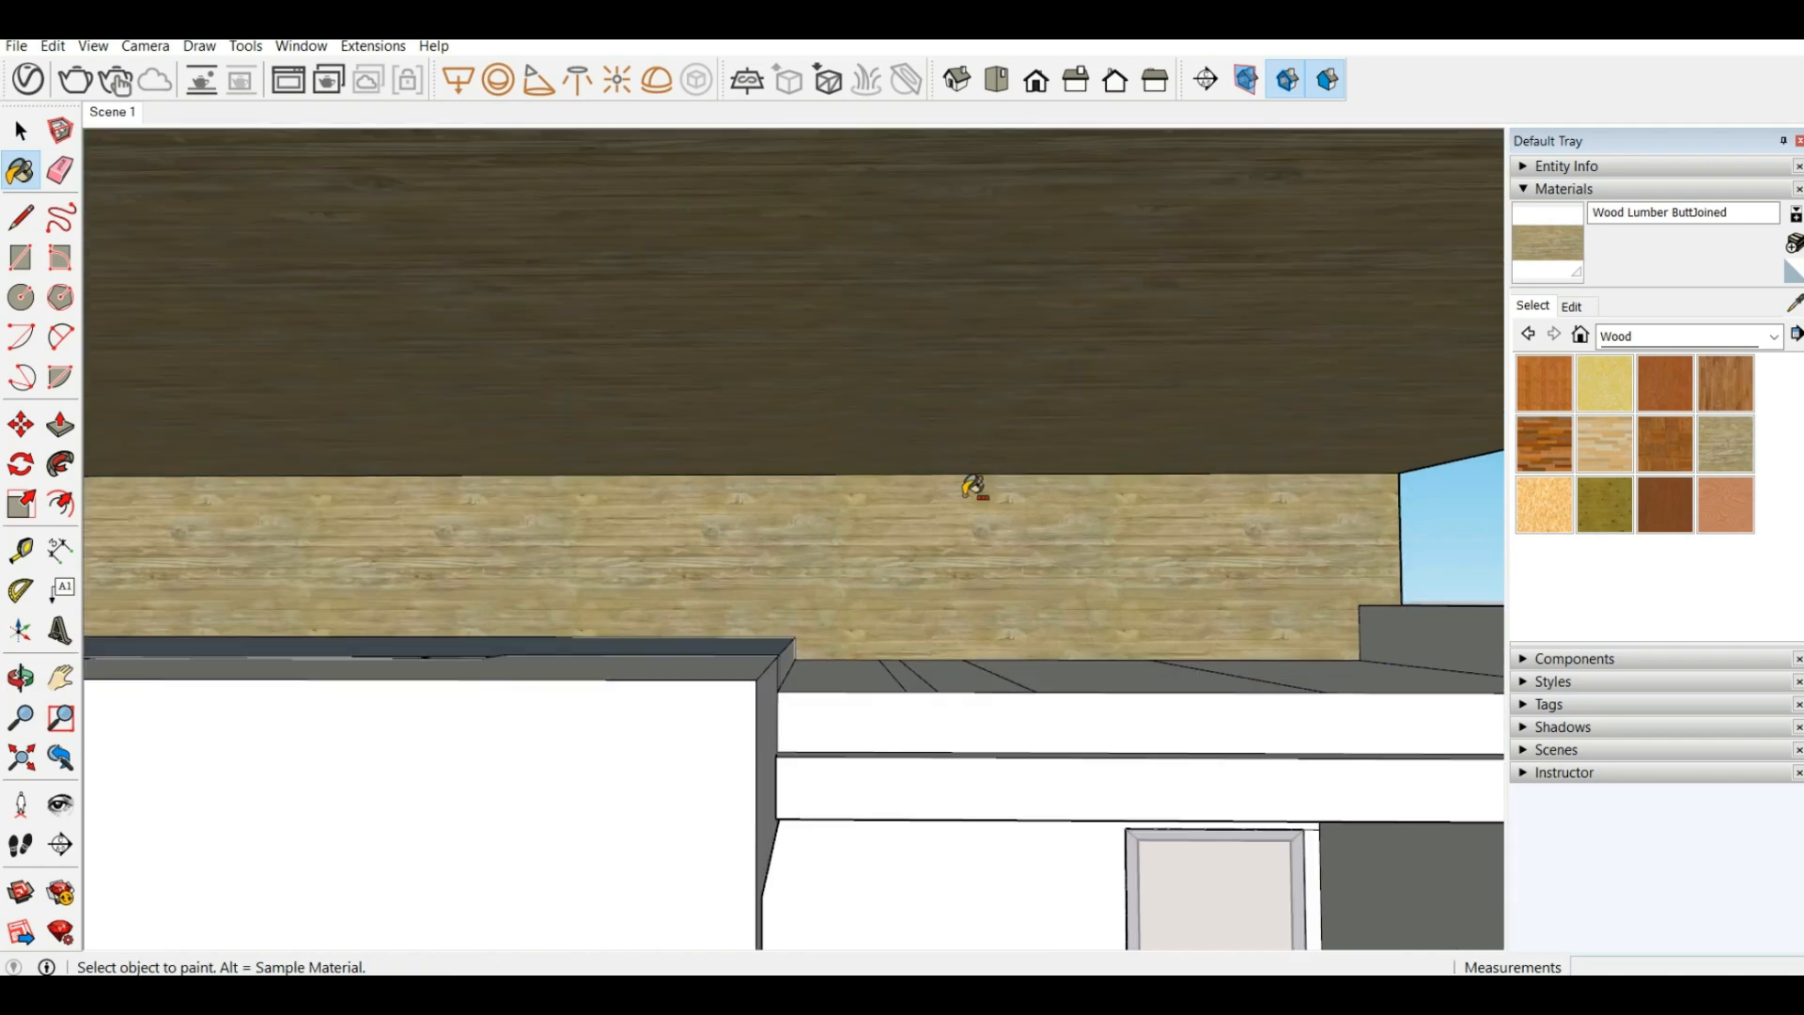
pyautogui.hotkey('ctrl', 'z')
pyautogui.hotkey('ctrl', 'z')
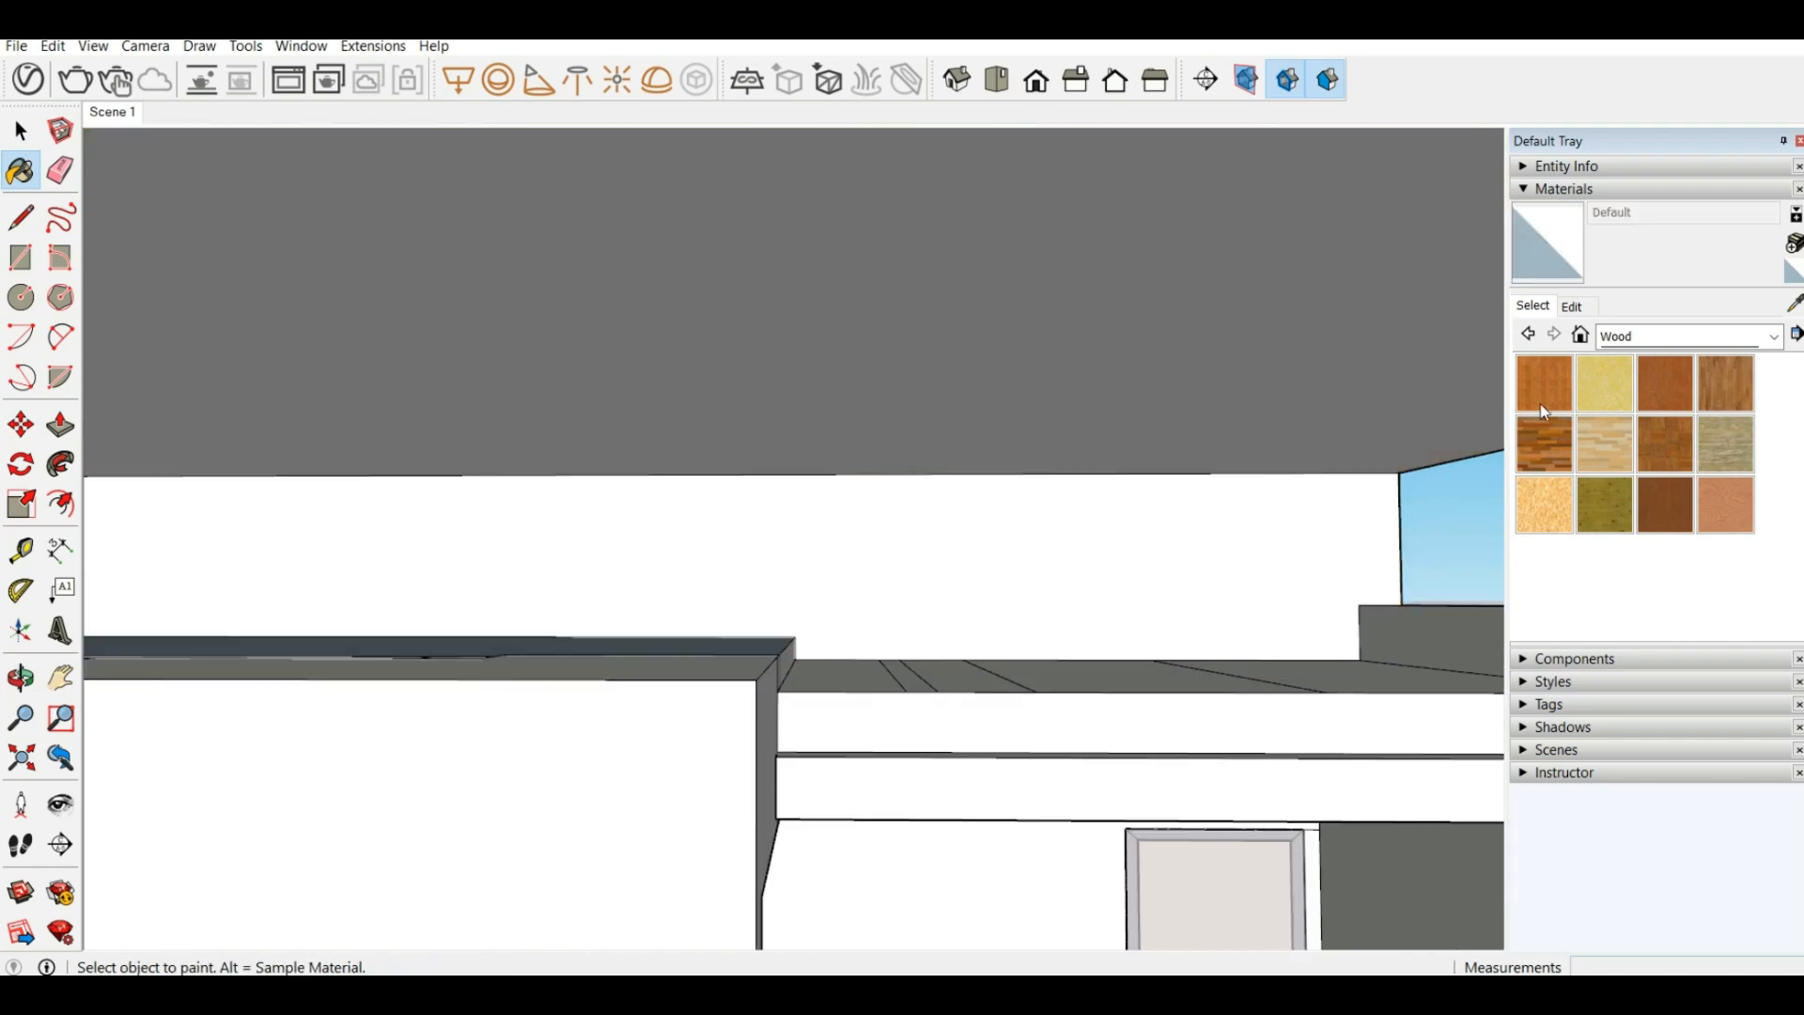
# Try the Wood Cherry Original material on the wall beneath the roof slab
pyautogui.click(1605, 391)
pyautogui.click(1665, 385)
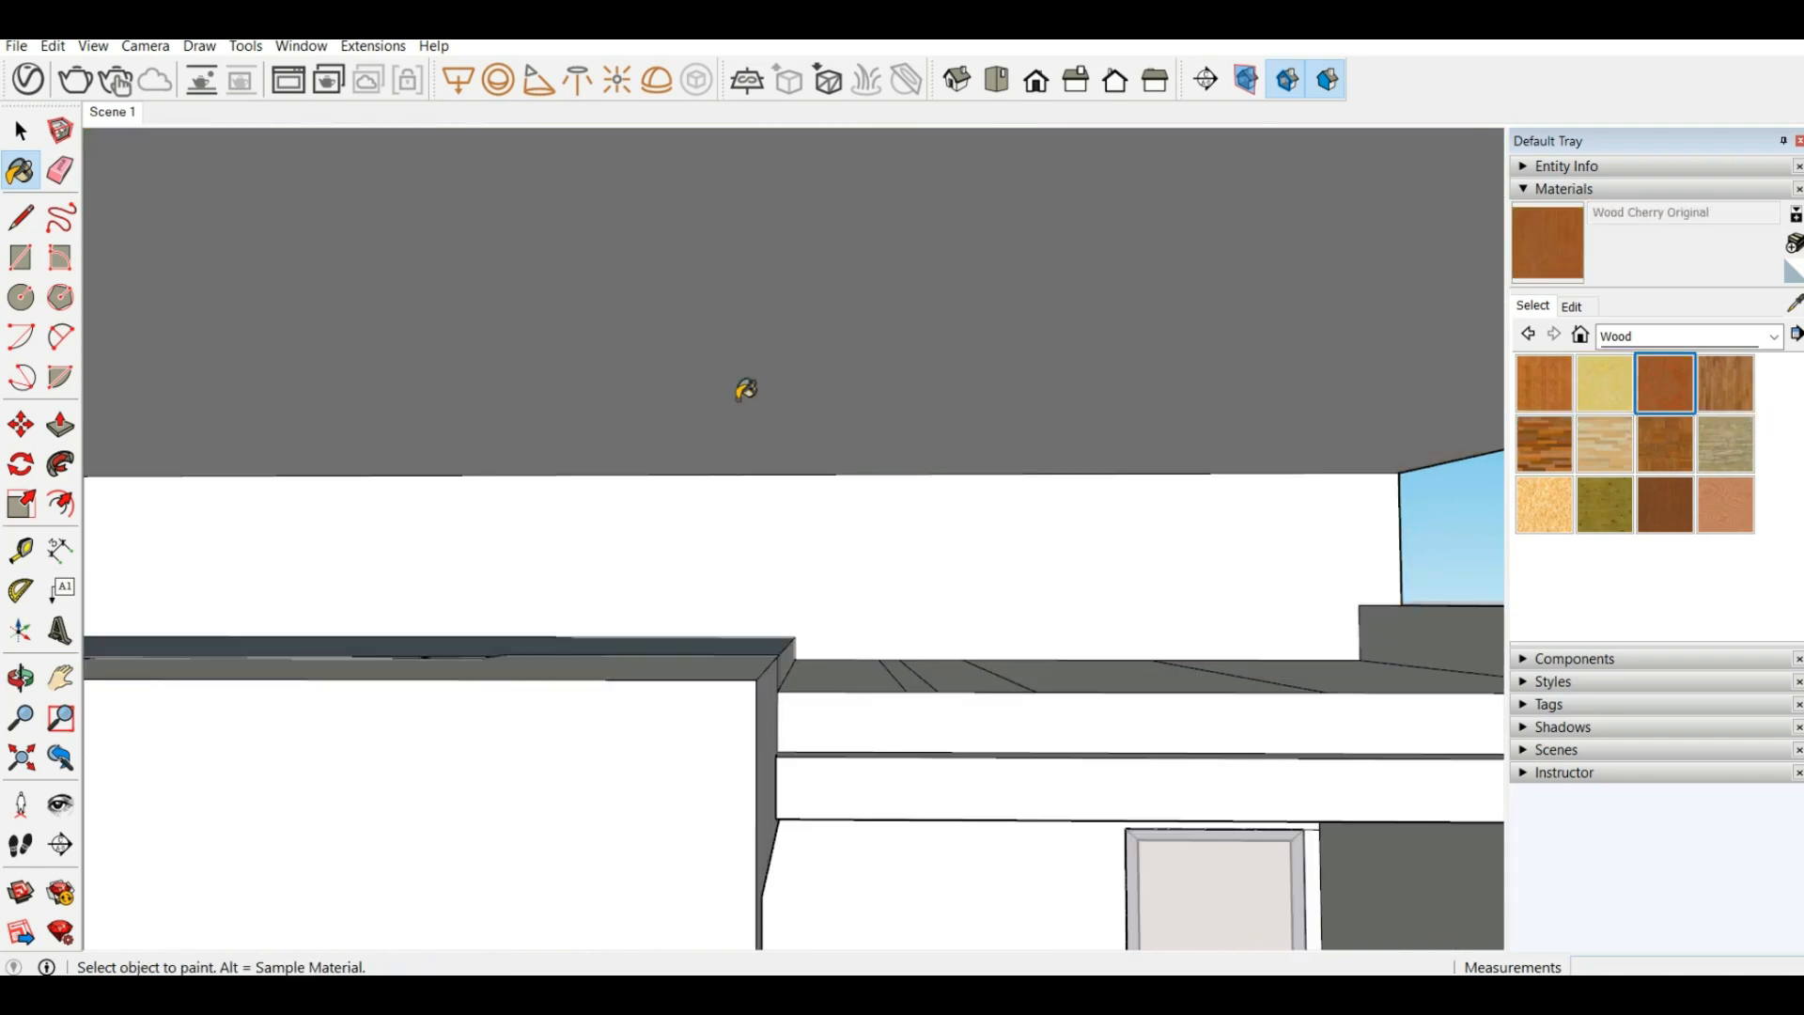
pyautogui.click(838, 519)
pyautogui.scroll(-1, 912, 491)
pyautogui.scroll(-3, 912, 491)
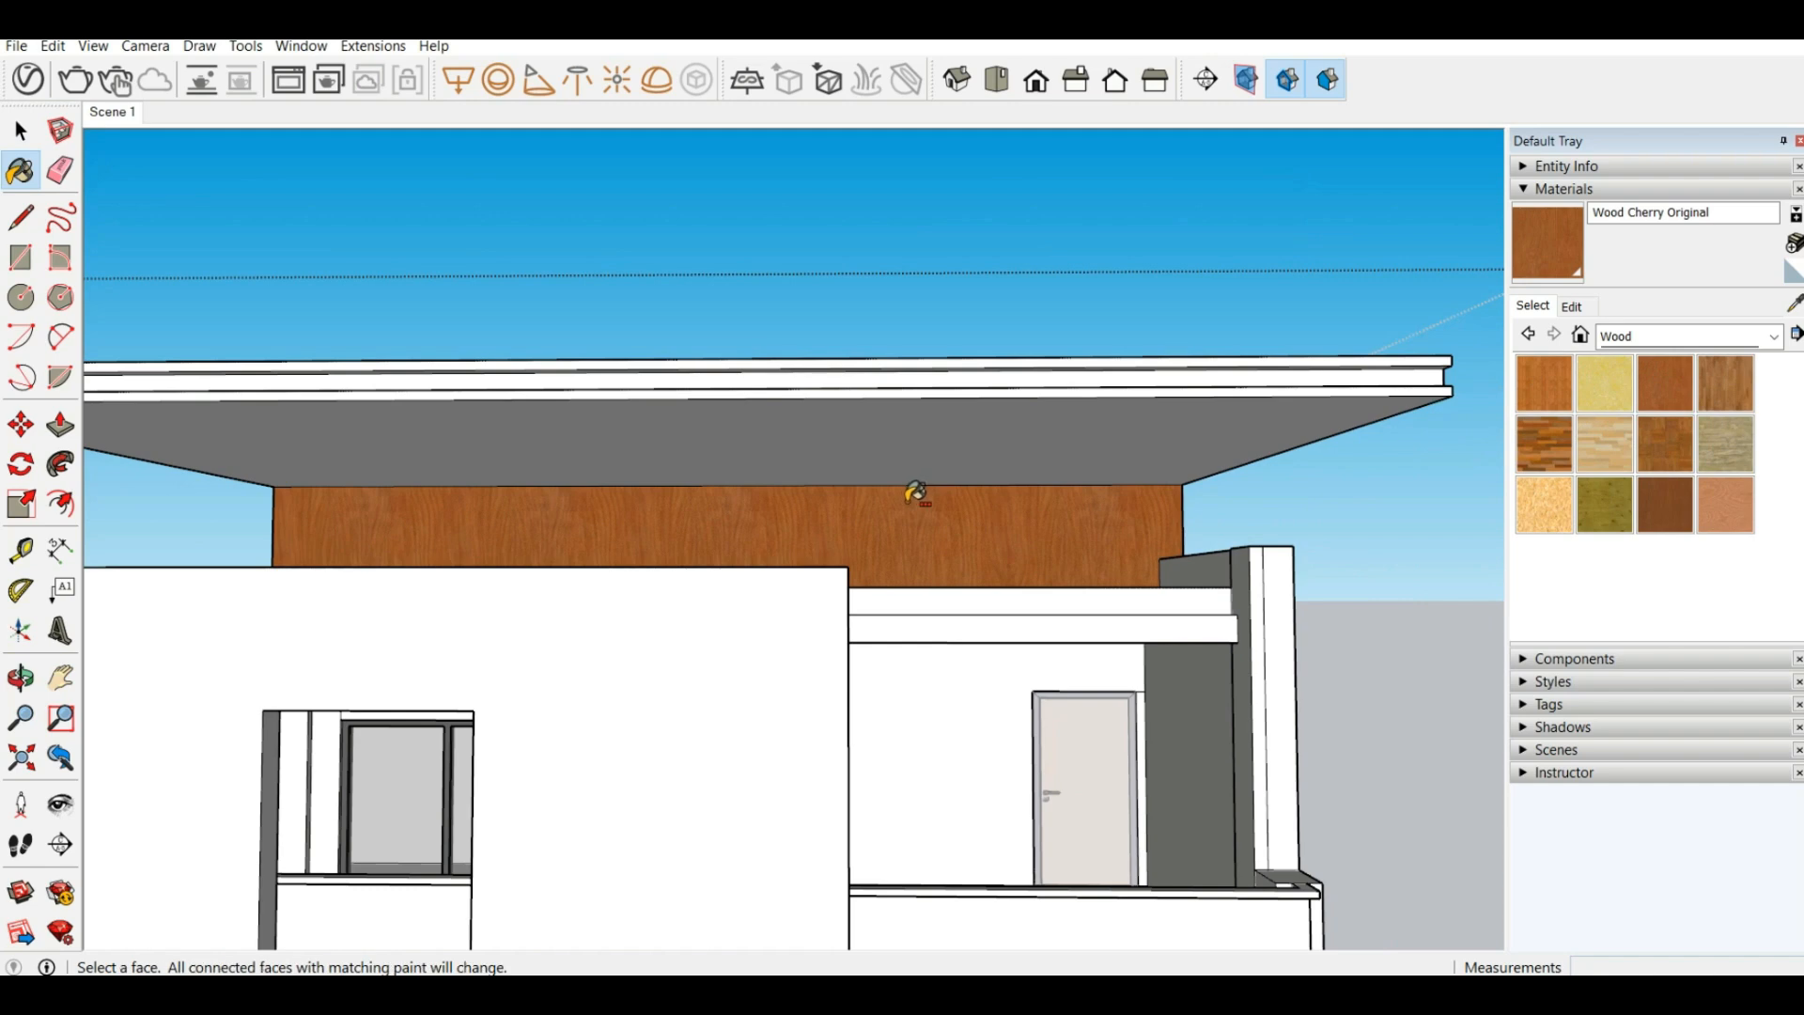
pyautogui.hotkey('ctrl', 'z')
pyautogui.scroll(-2, 977, 517)
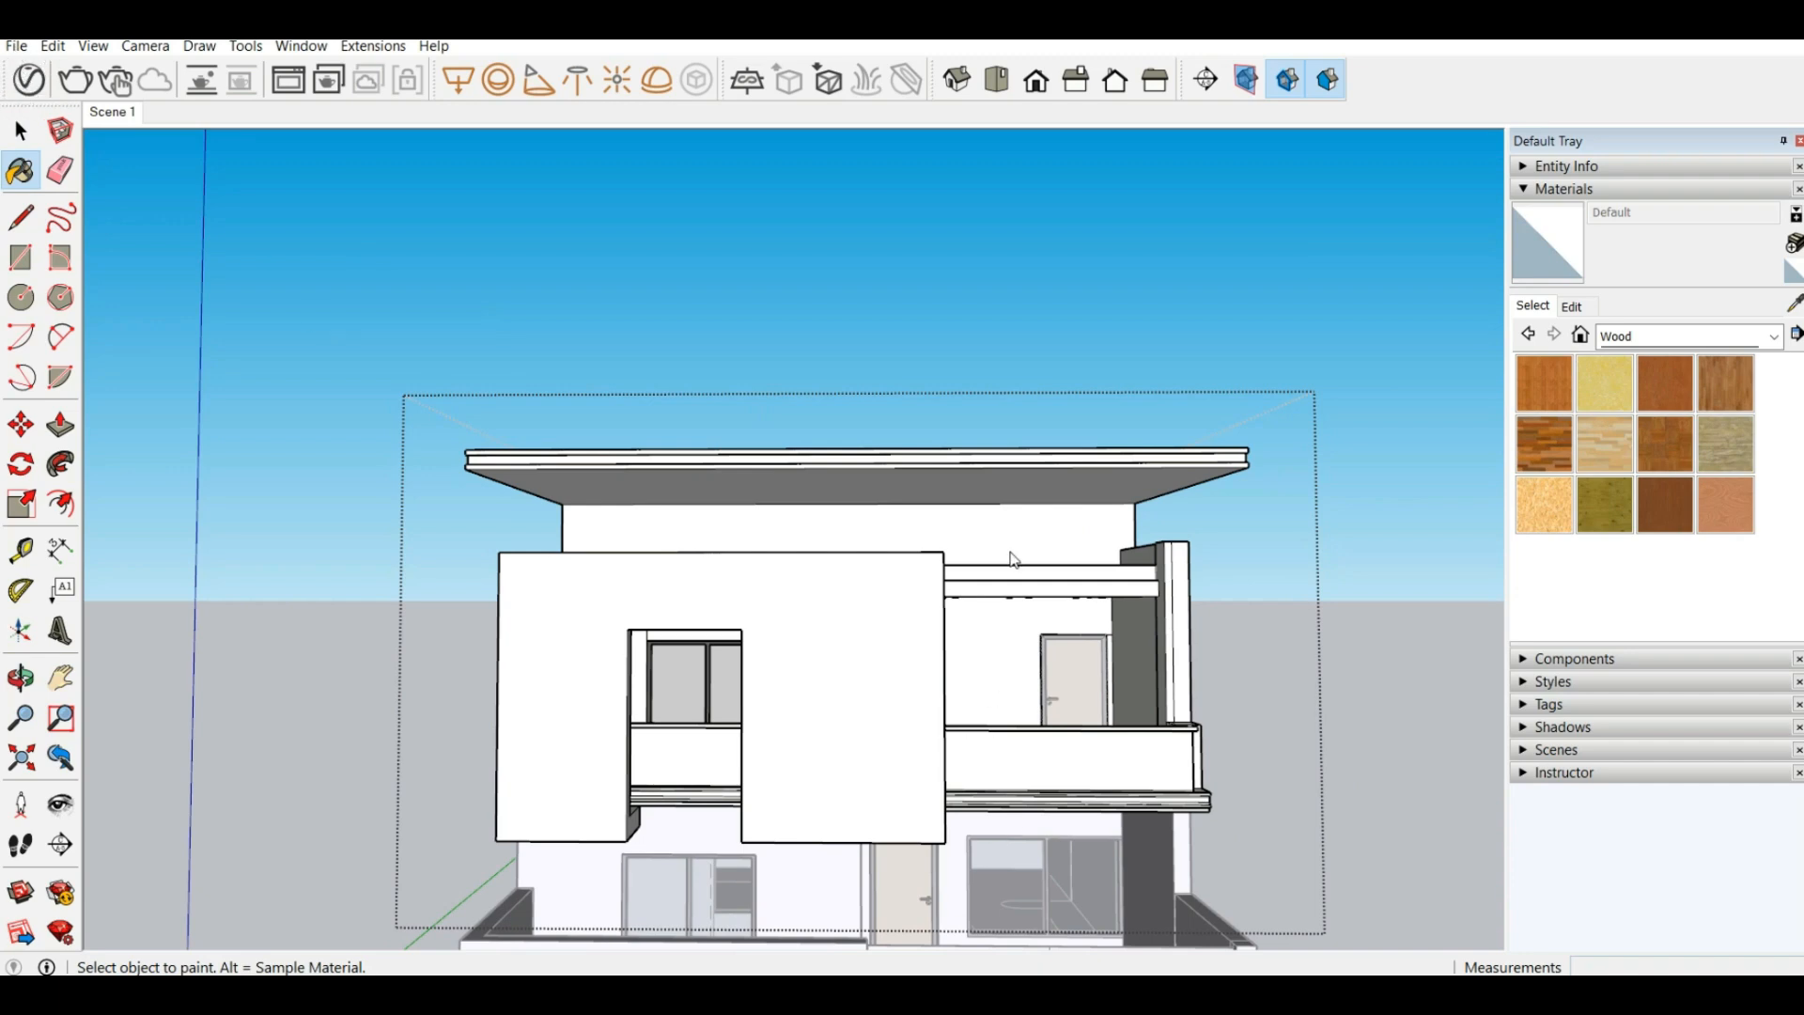
# Open the V-Ray Asset Editor on its materials and expand the preset library beside the scene list
pyautogui.scroll(-1, 1013, 560)
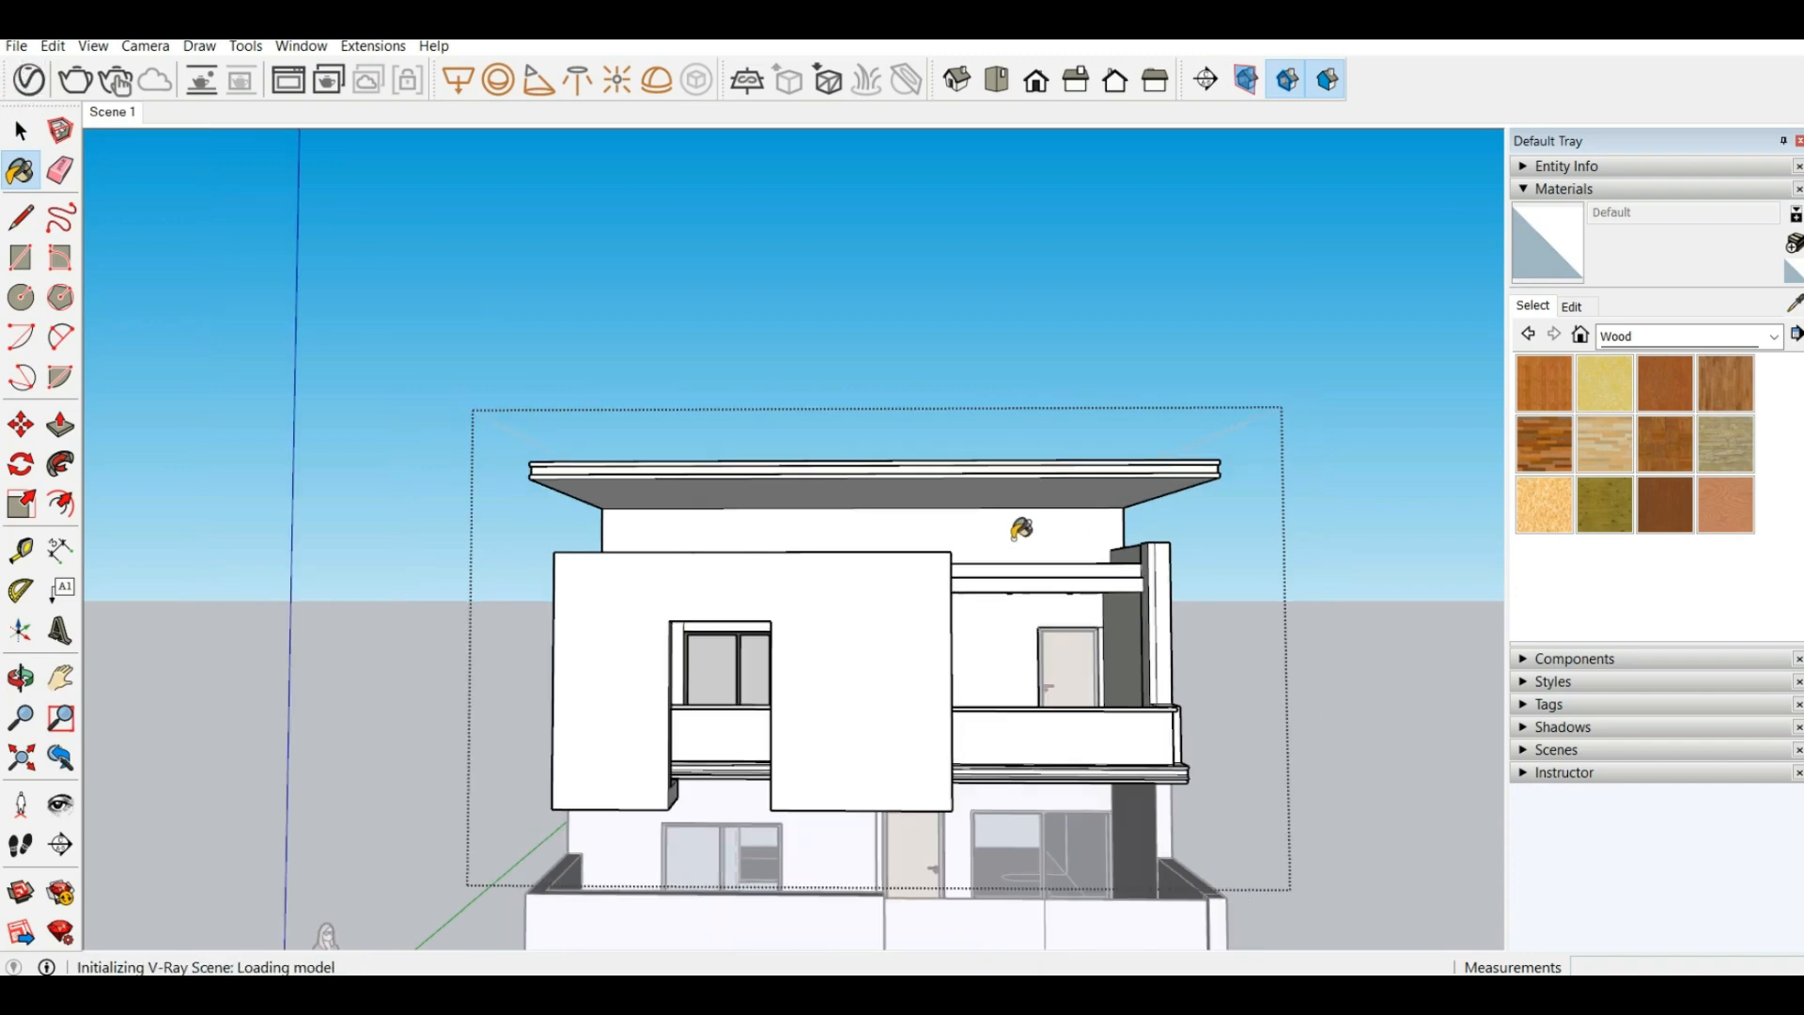
pyautogui.scroll(-1, 1014, 541)
pyautogui.scroll(1, 1107, 706)
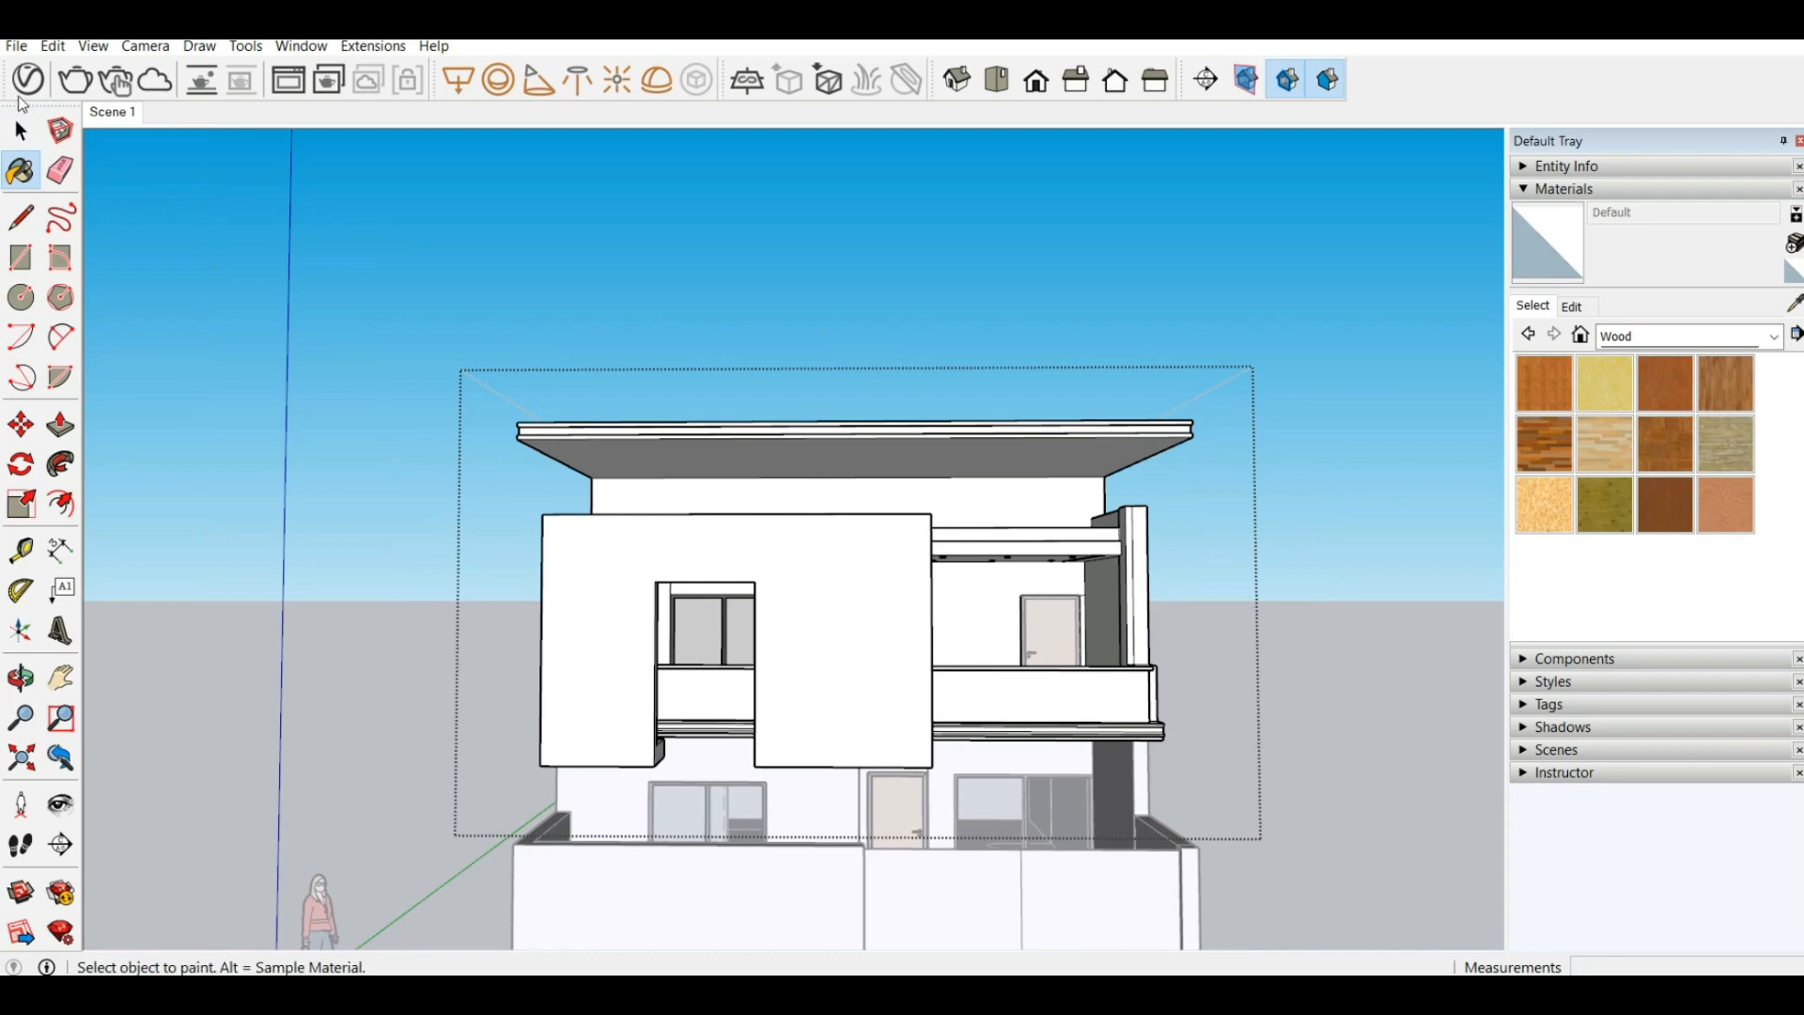
pyautogui.click(28, 79)
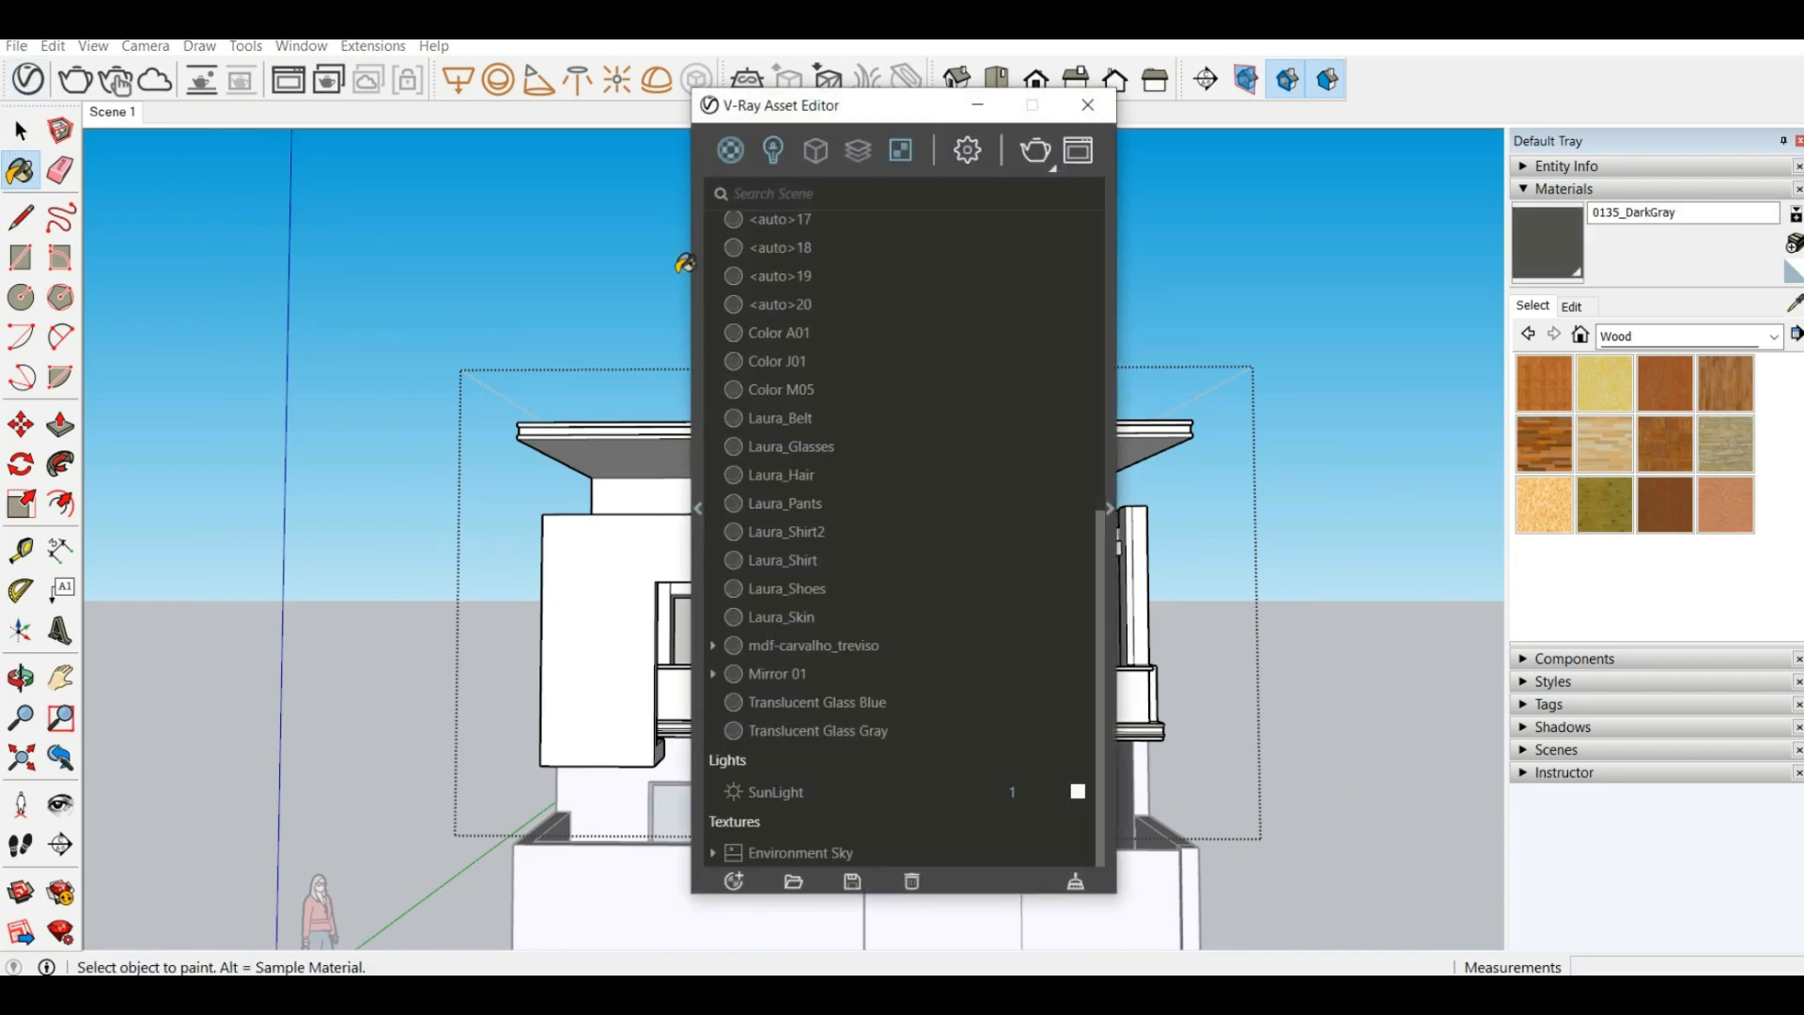
pyautogui.click(731, 152)
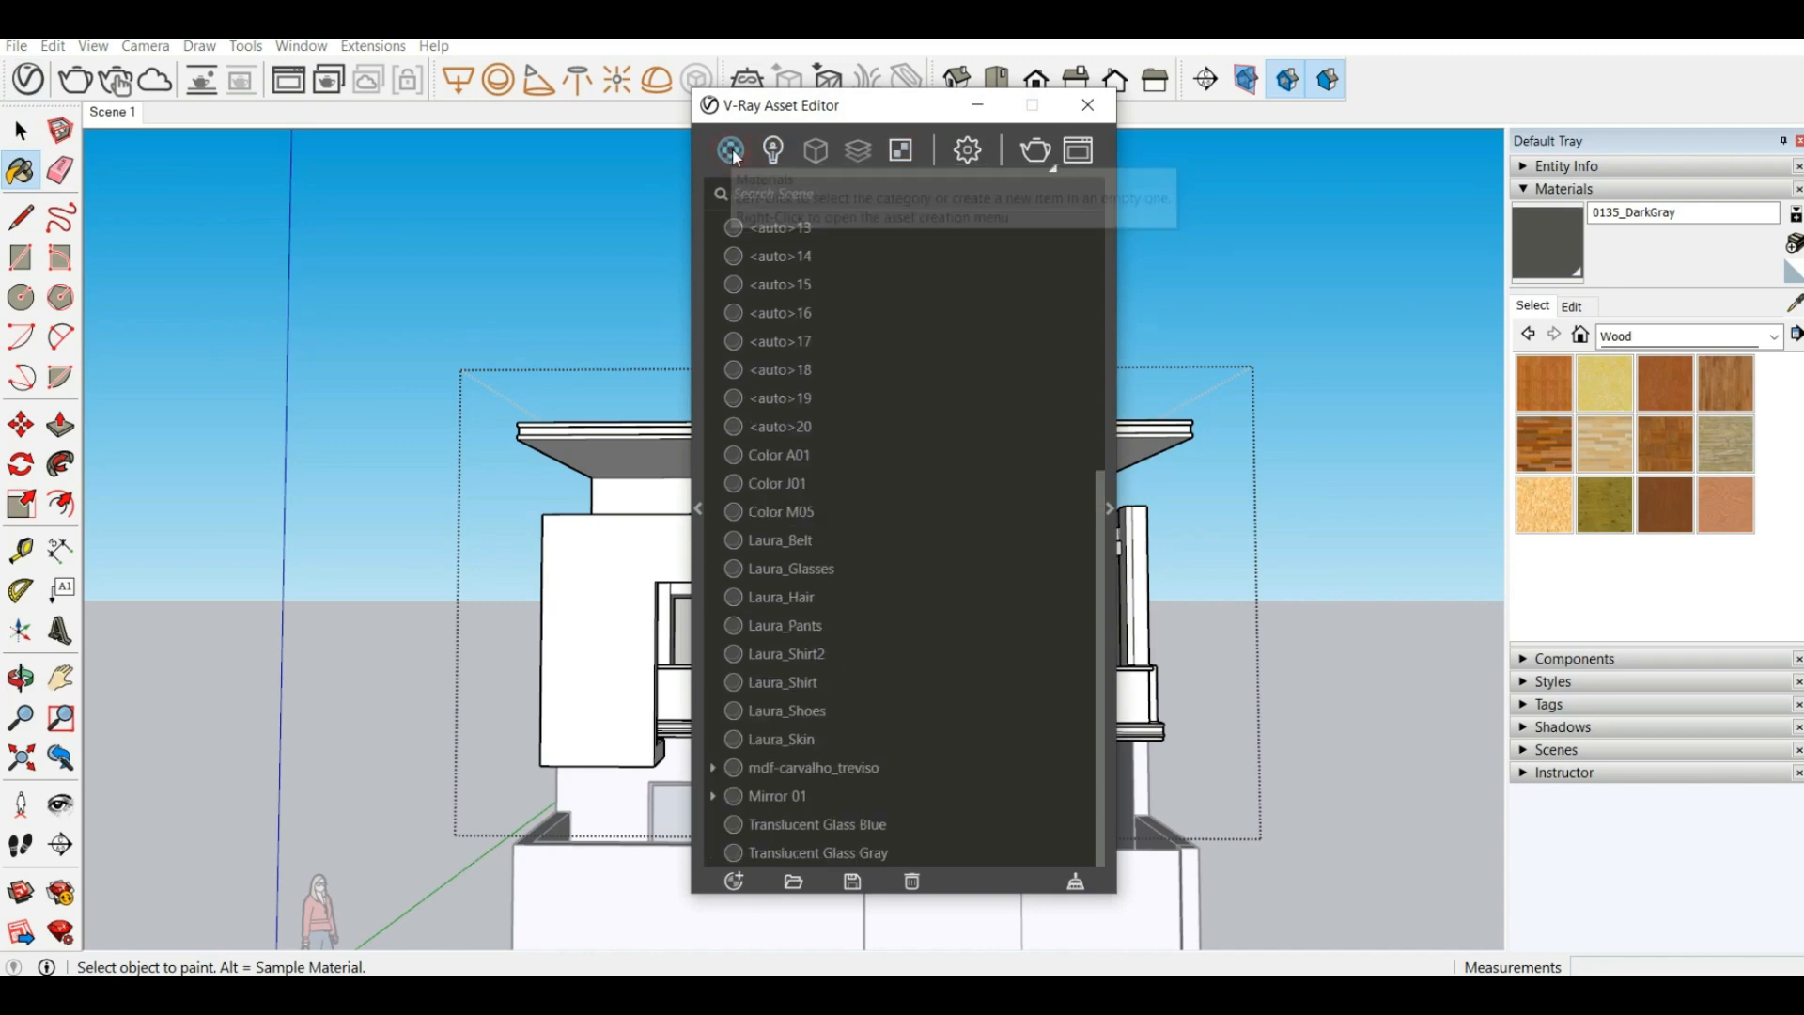
pyautogui.click(701, 510)
# Look through the V-Ray preset materials library as far as the wood flooring presets
pyautogui.scroll(-15, 560, 496)
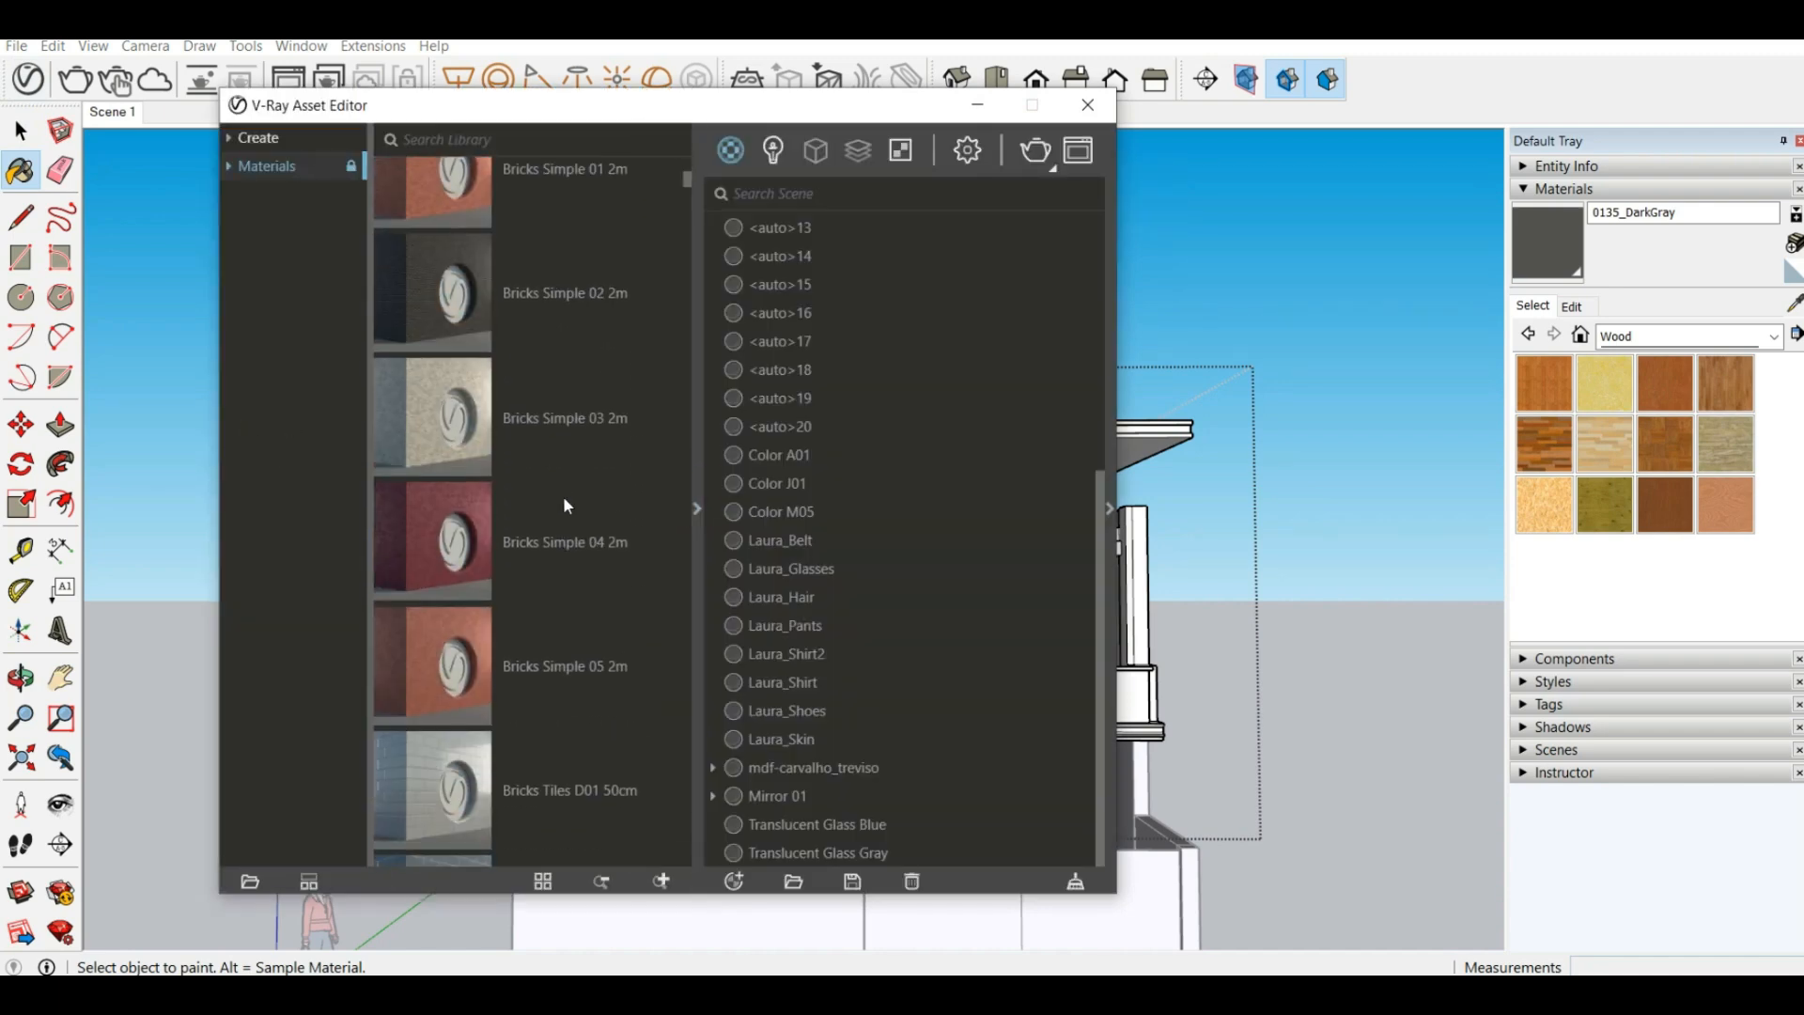
pyautogui.scroll(-8, 599, 568)
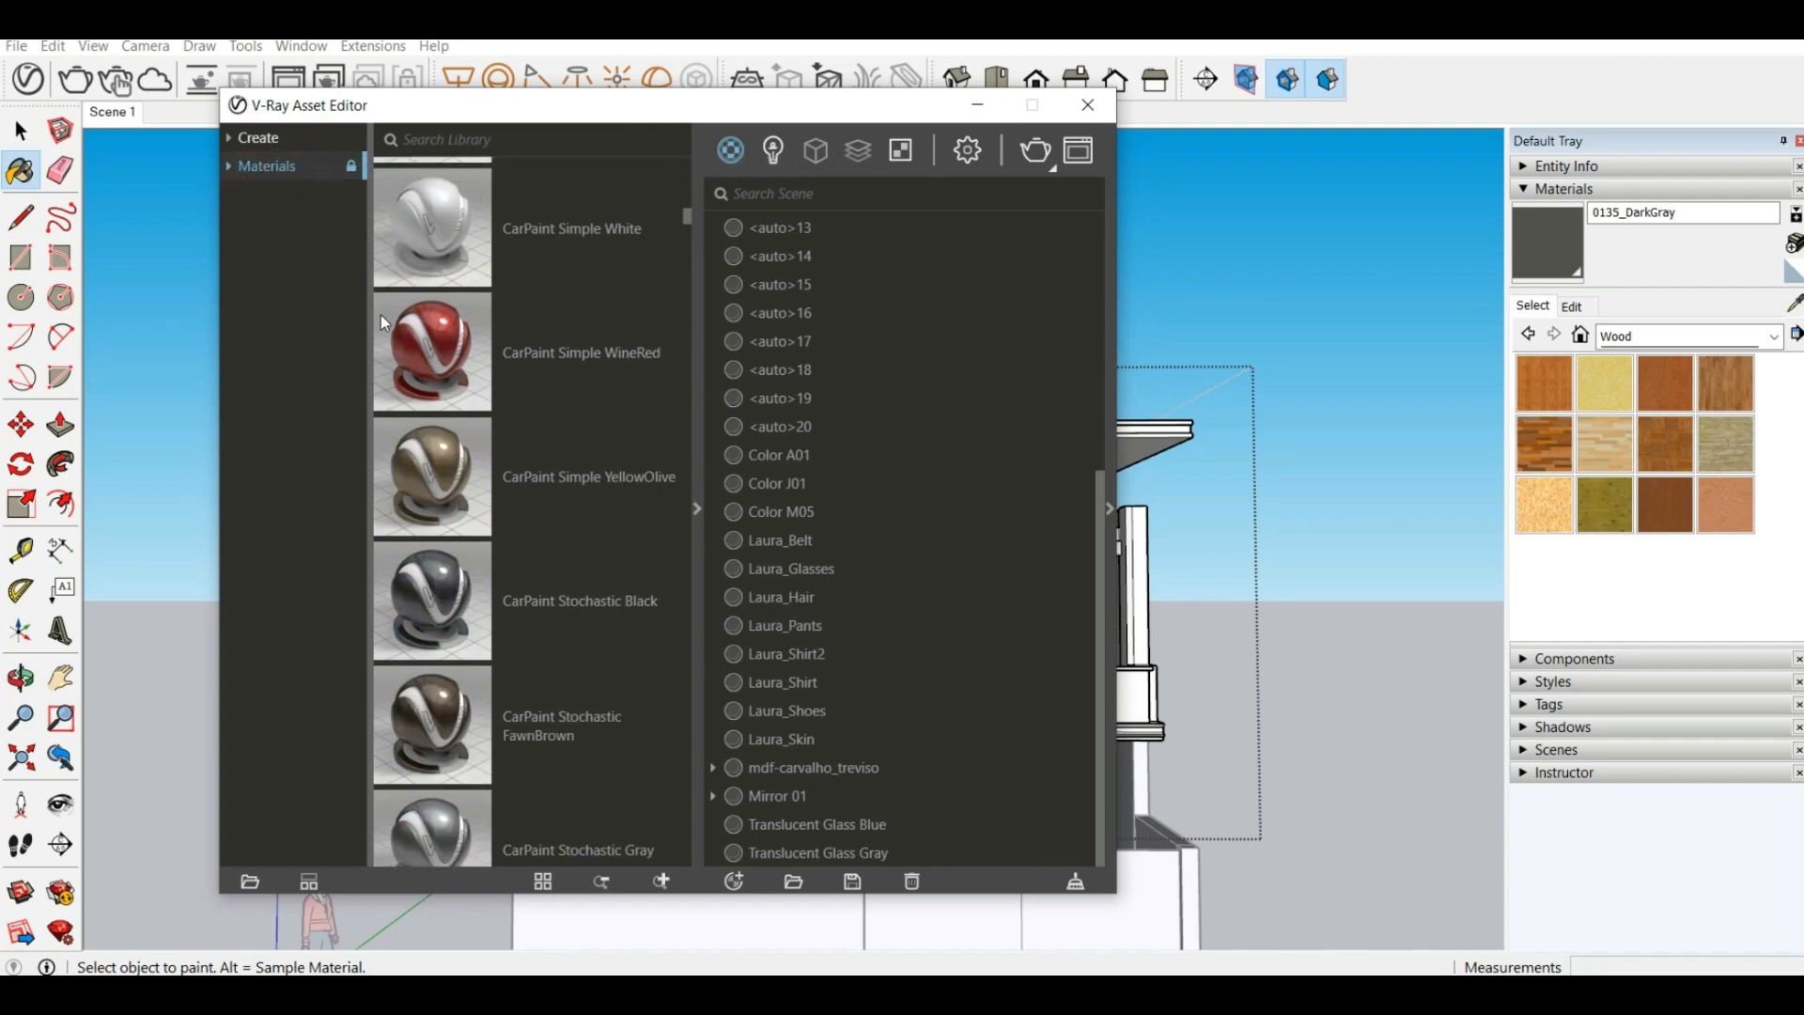
pyautogui.click(322, 139)
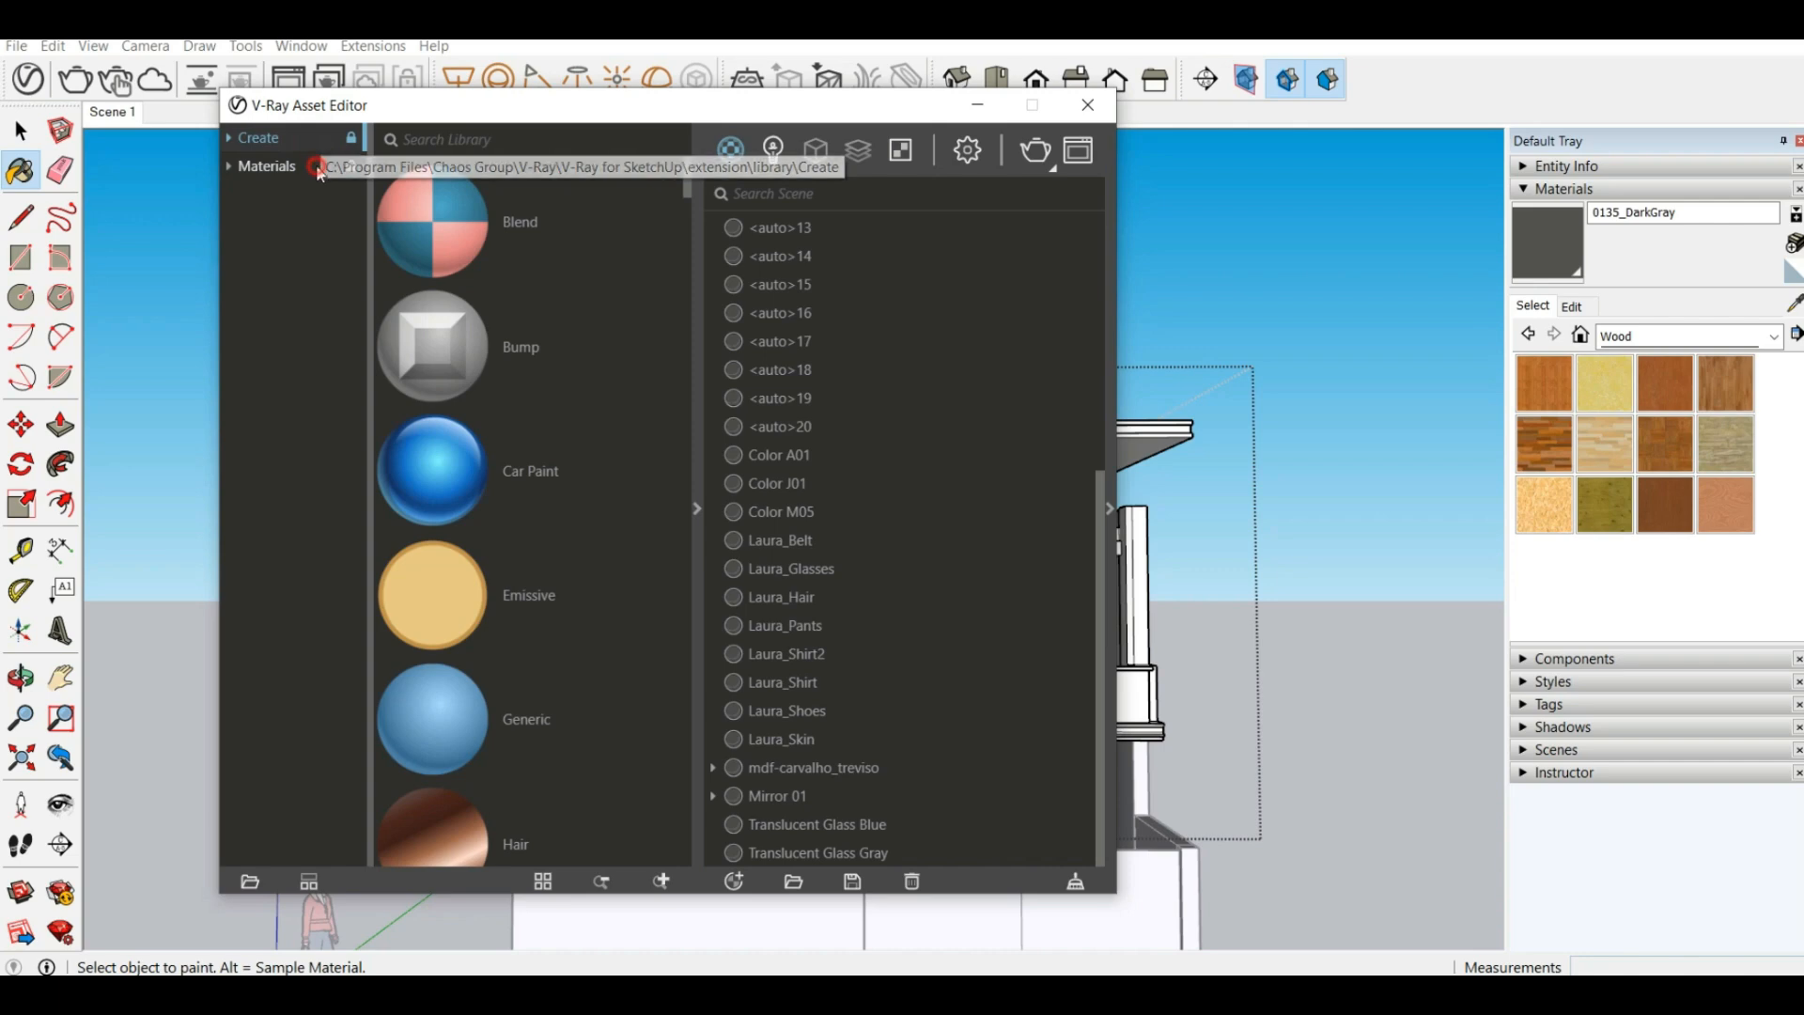
pyautogui.click(323, 167)
pyautogui.scroll(-15, 647, 336)
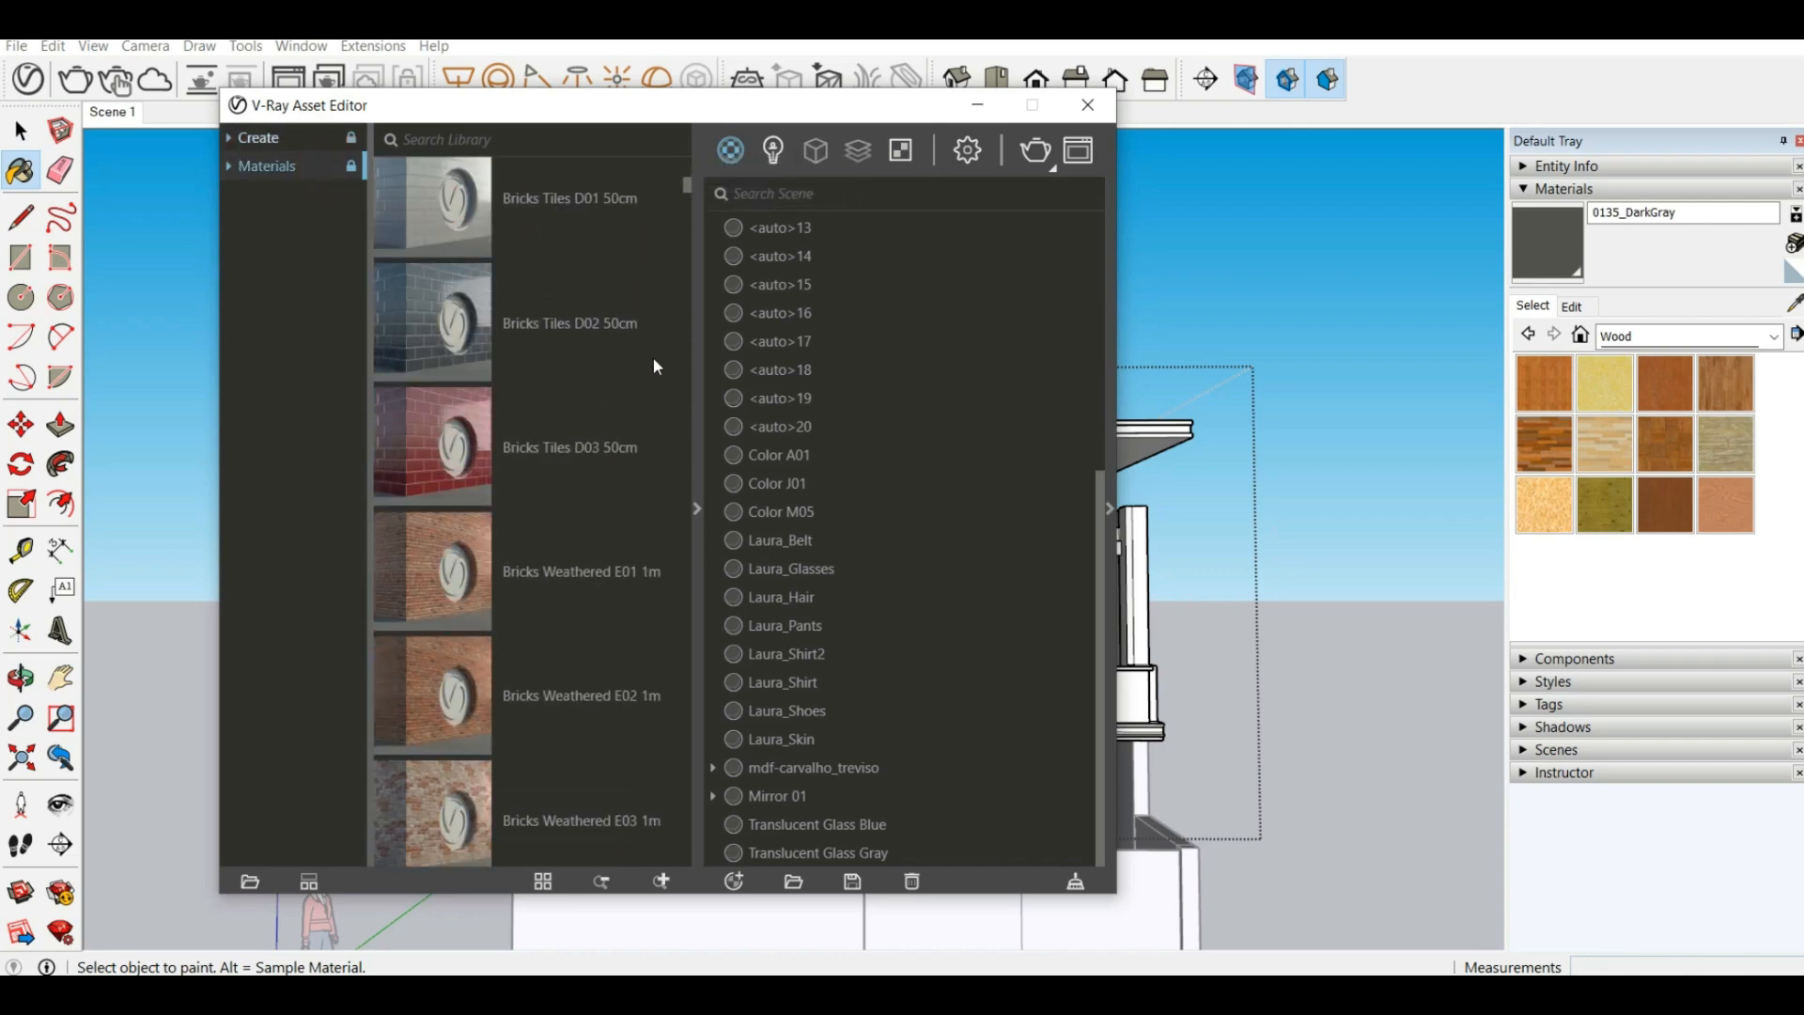
pyautogui.scroll(-10, 656, 374)
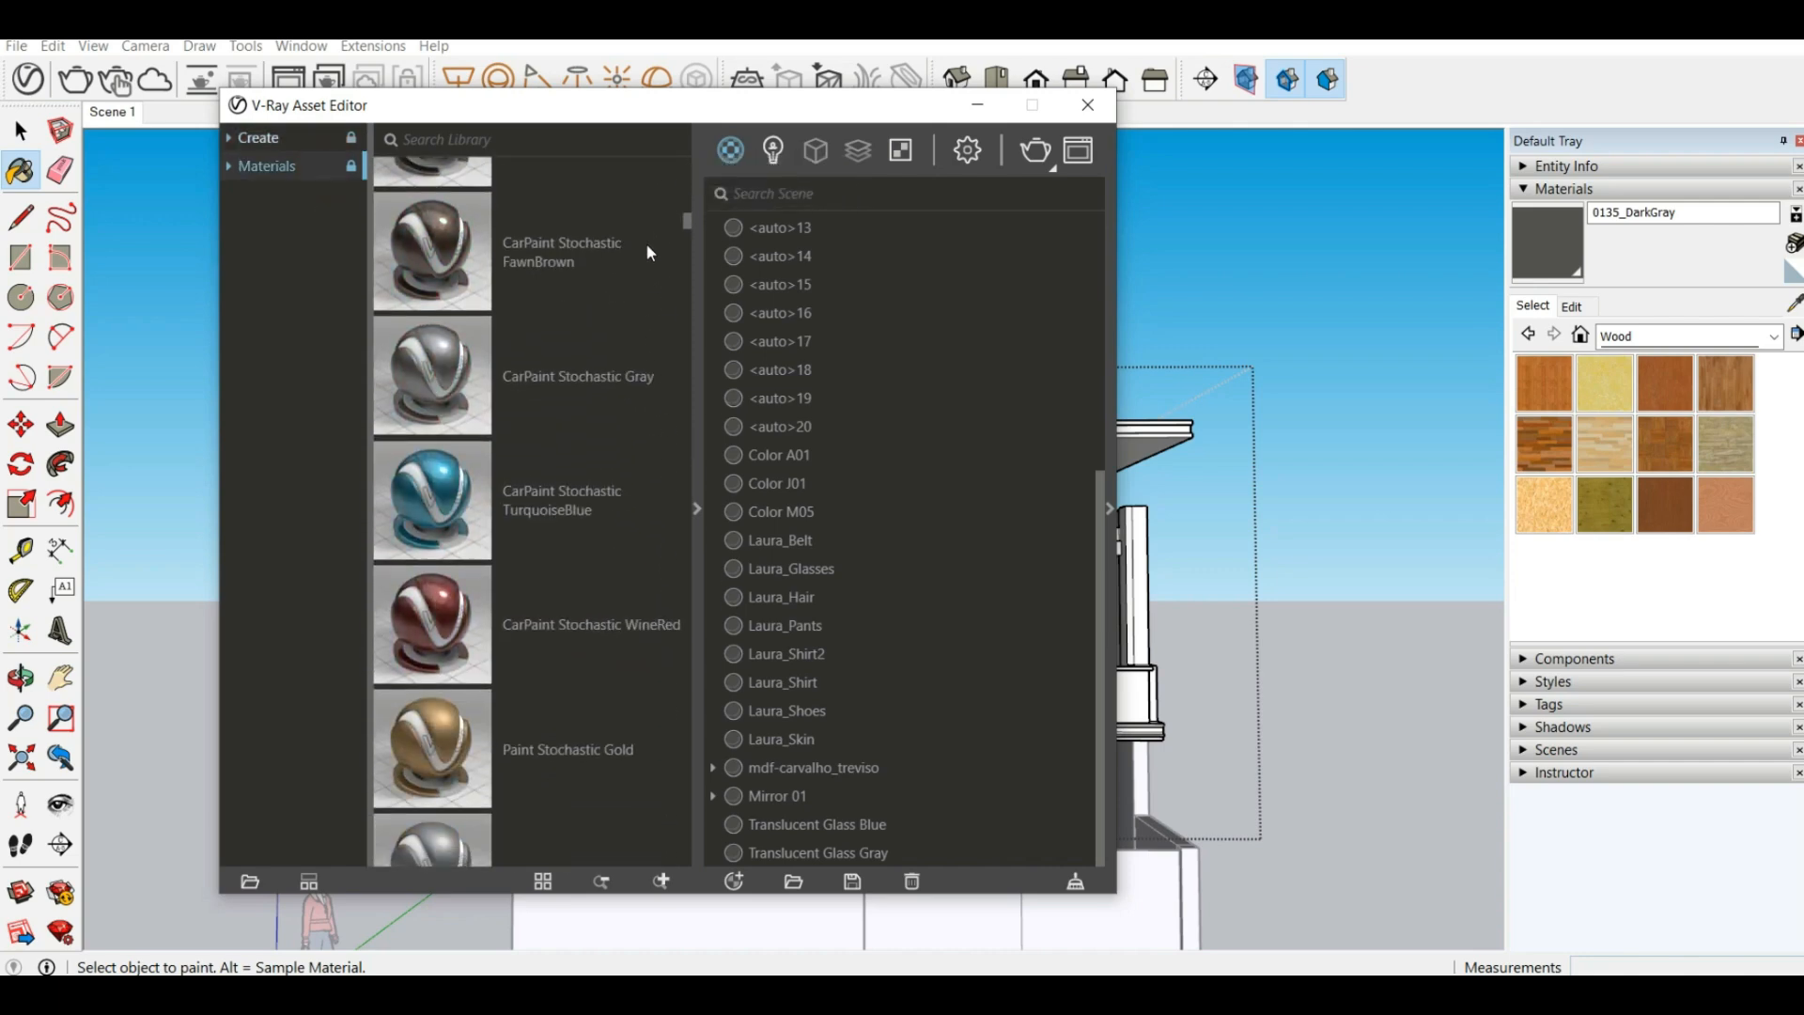
pyautogui.moveTo(684, 227); pyautogui.dragTo(681, 767)
pyautogui.scroll(-15, 544, 622)
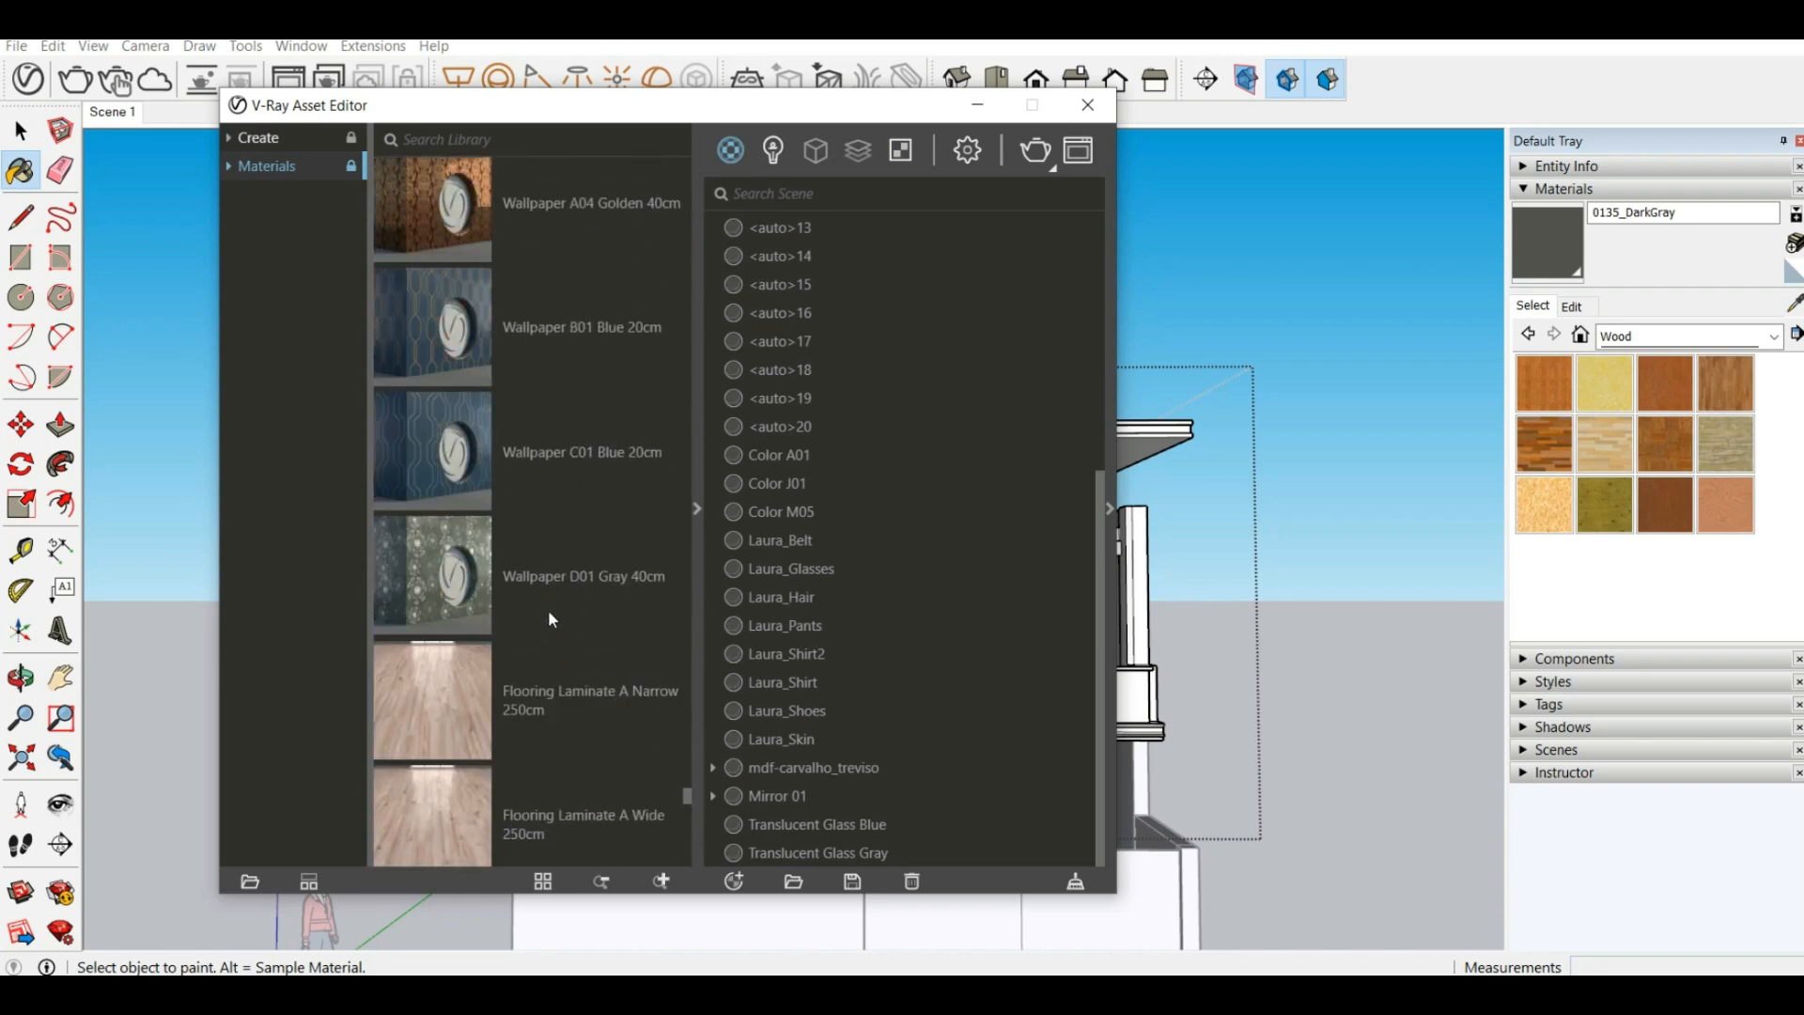
# Examine the laminate and parquet flooring presets in the V-Ray library for a suitable wood look
pyautogui.scroll(2, 545, 599)
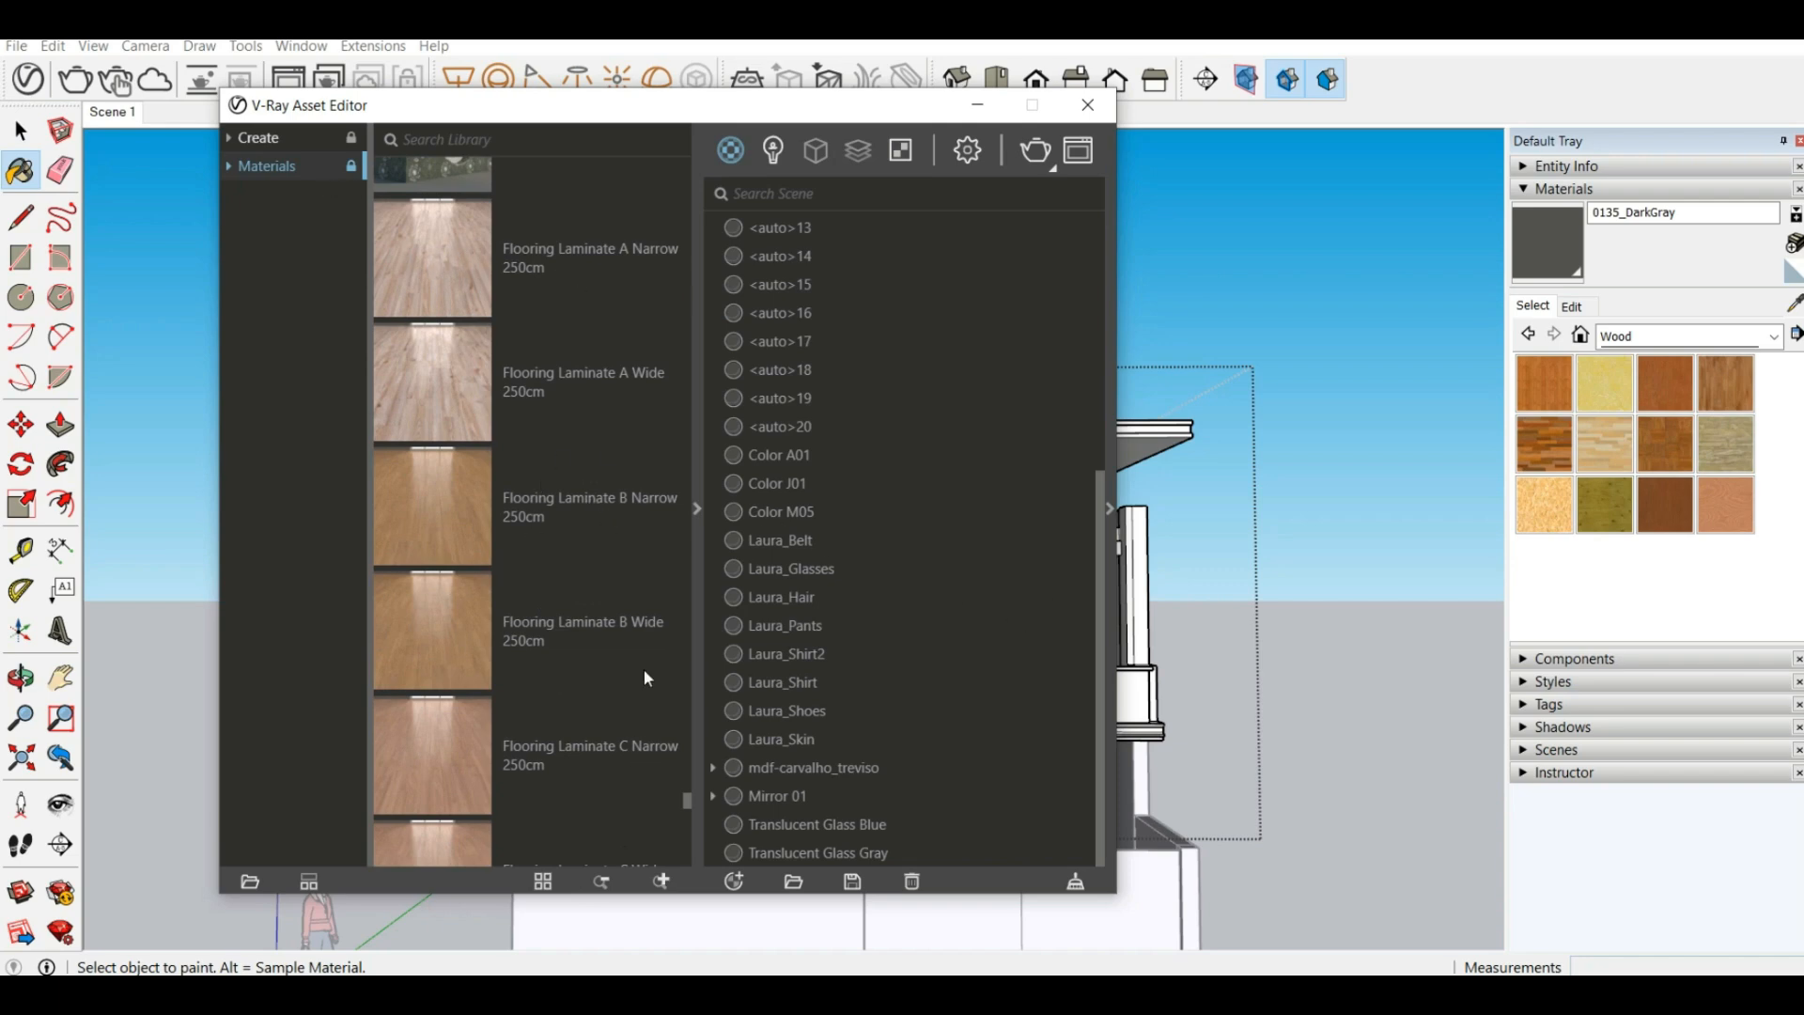
pyautogui.scroll(-6, 505, 580)
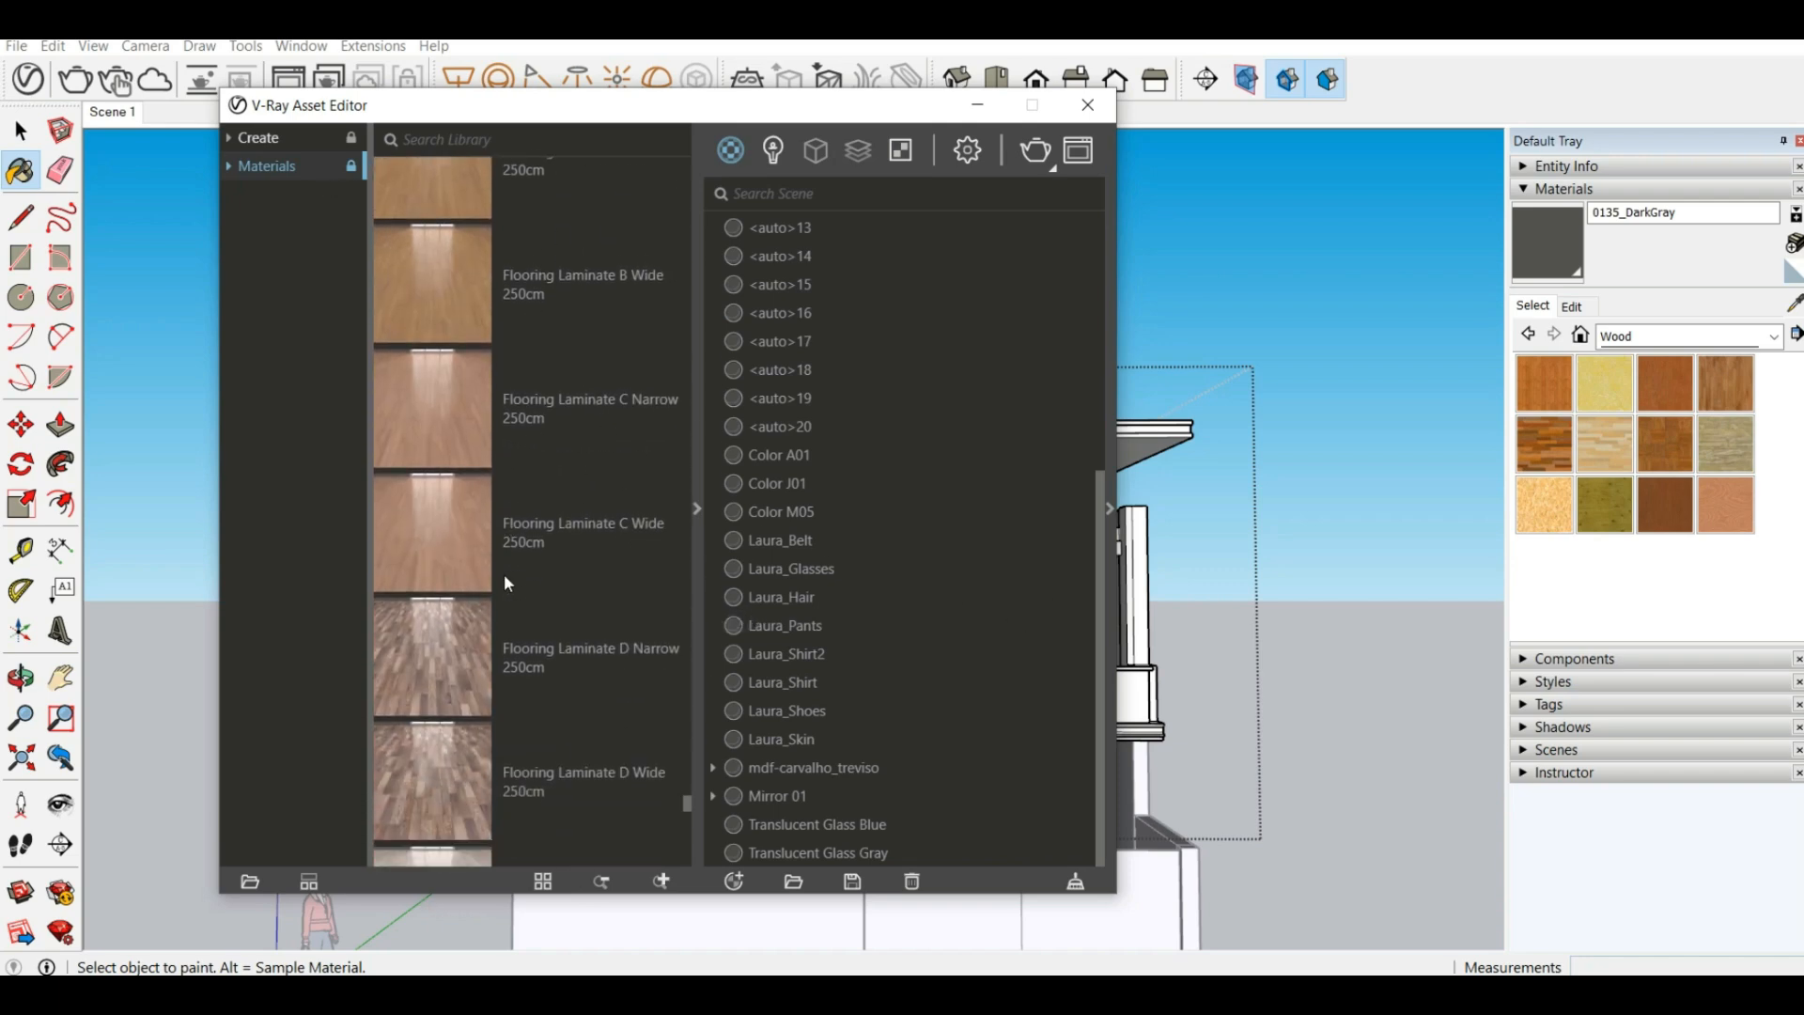
pyautogui.scroll(-8, 523, 718)
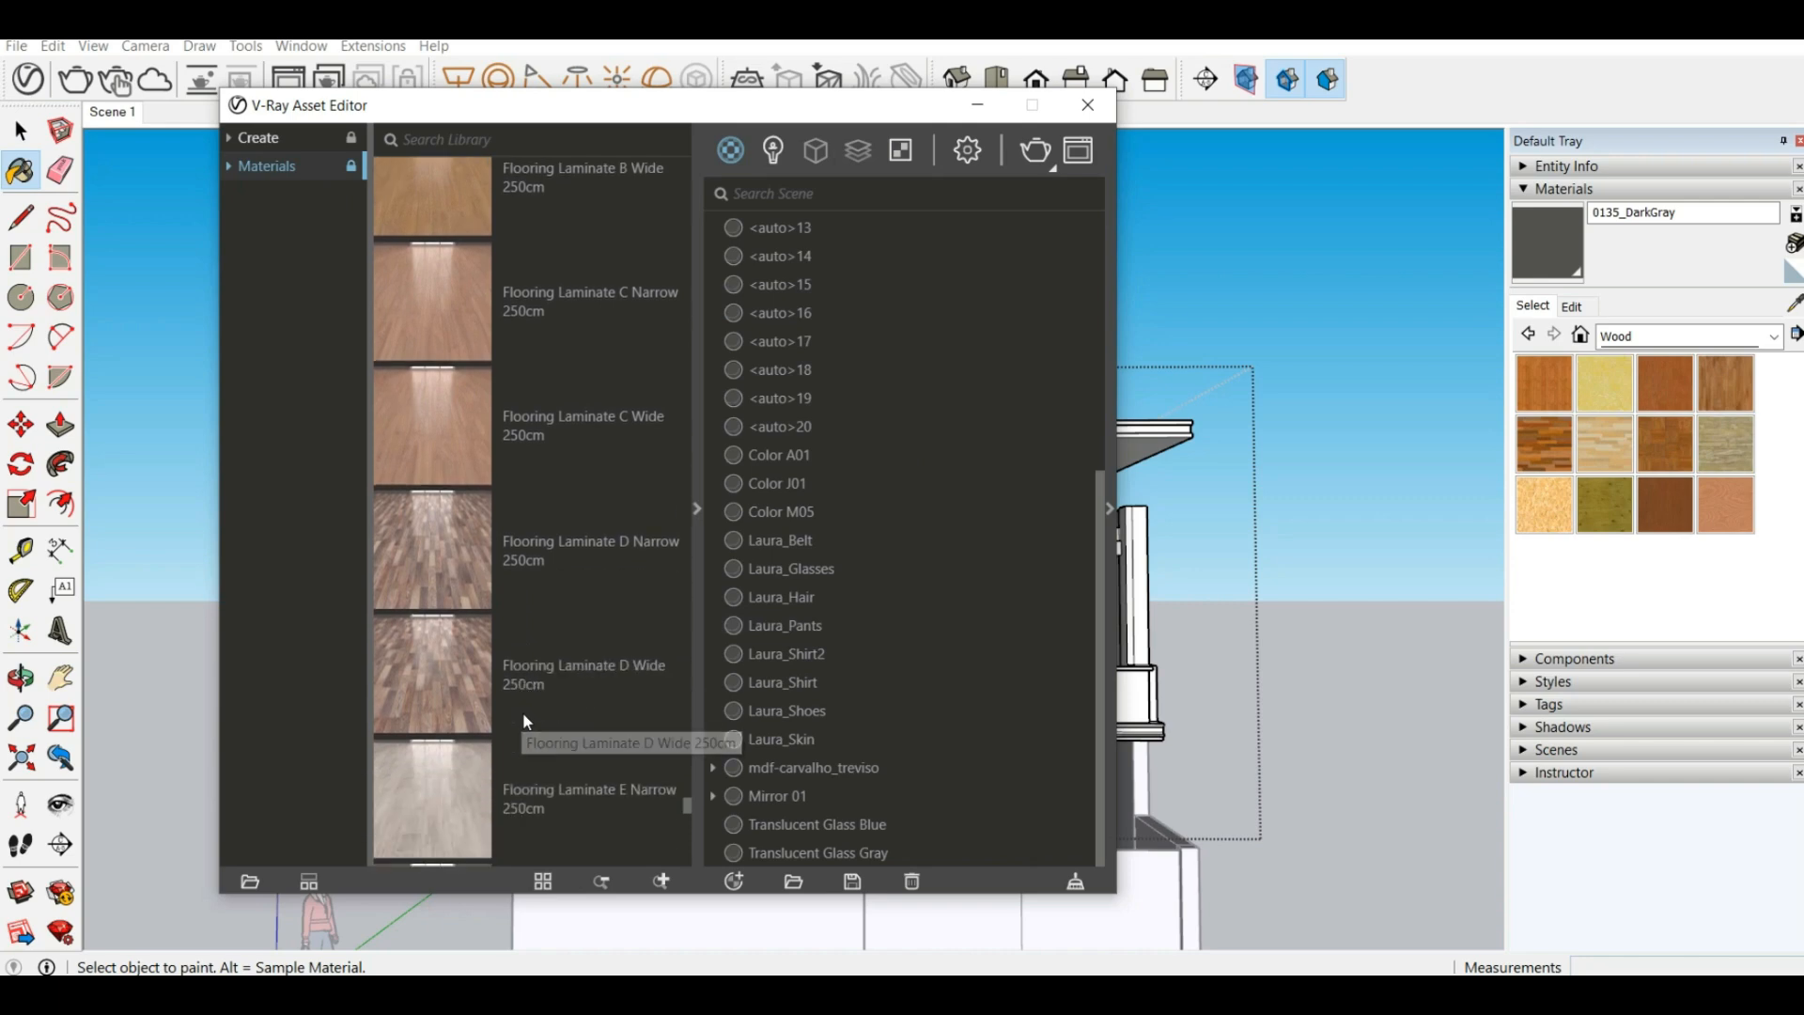
pyautogui.scroll(-6, 523, 719)
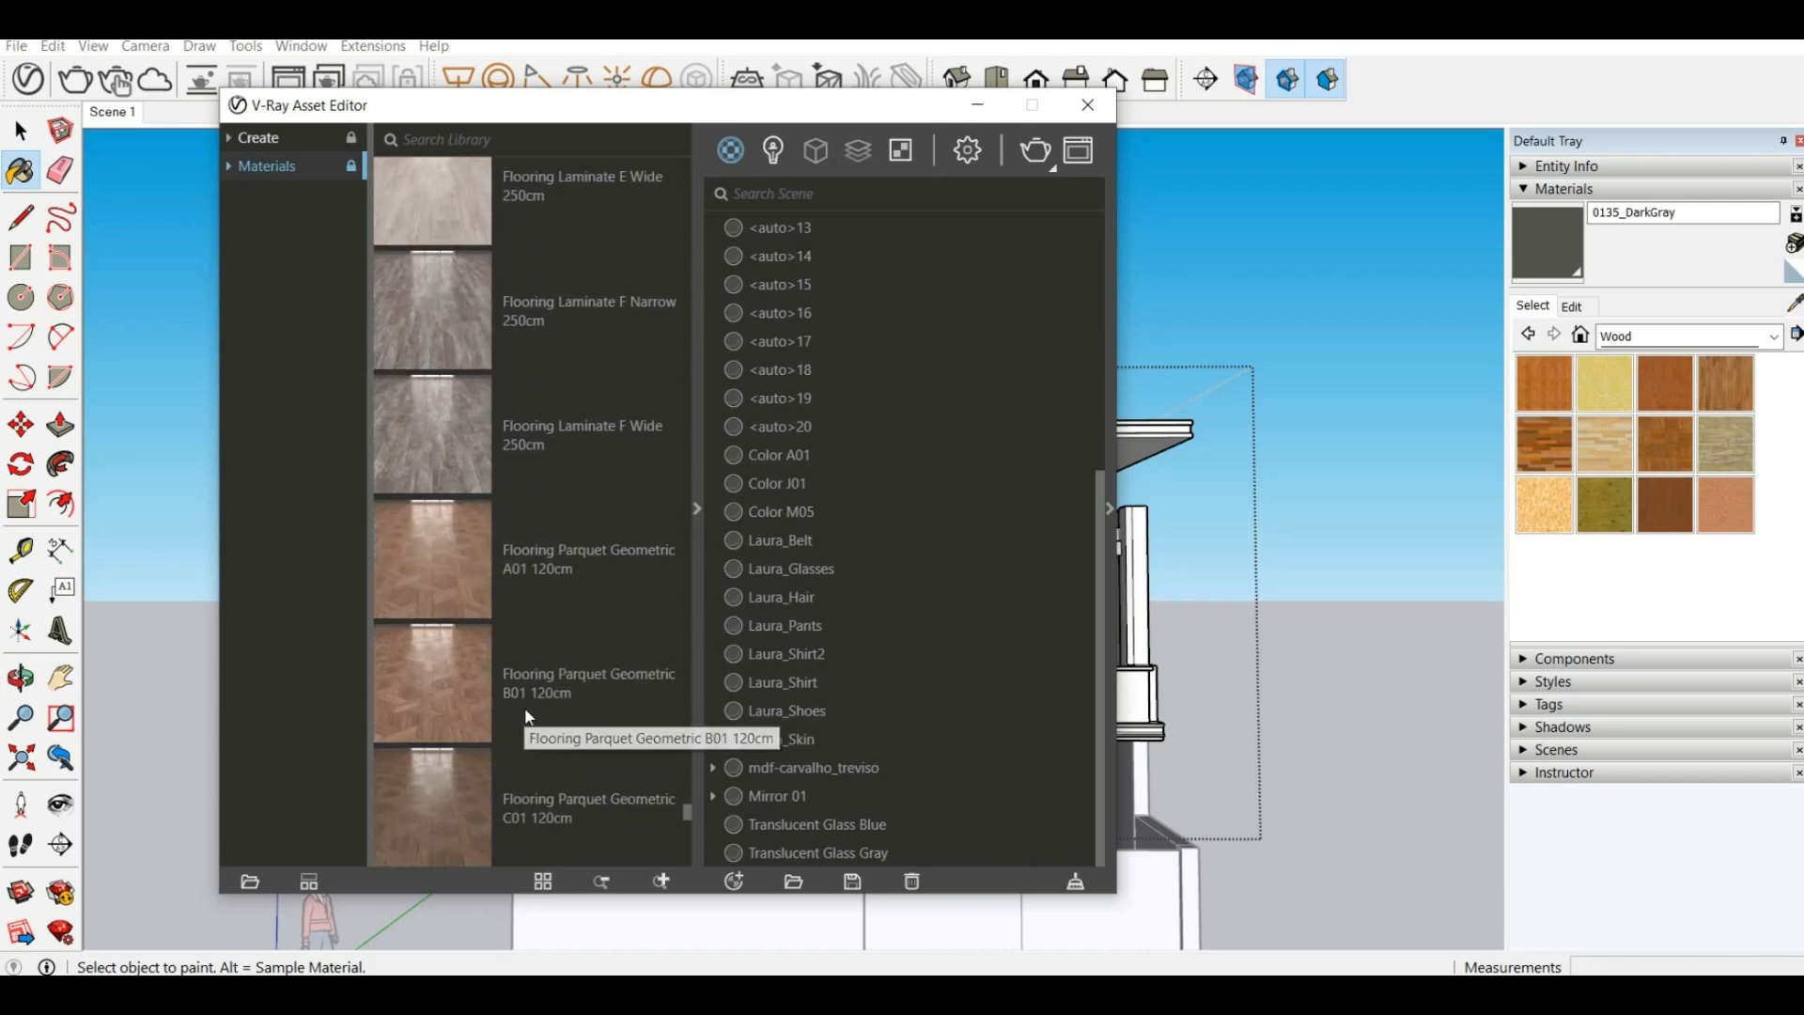
pyautogui.scroll(-4, 524, 711)
pyautogui.scroll(-8, 524, 716)
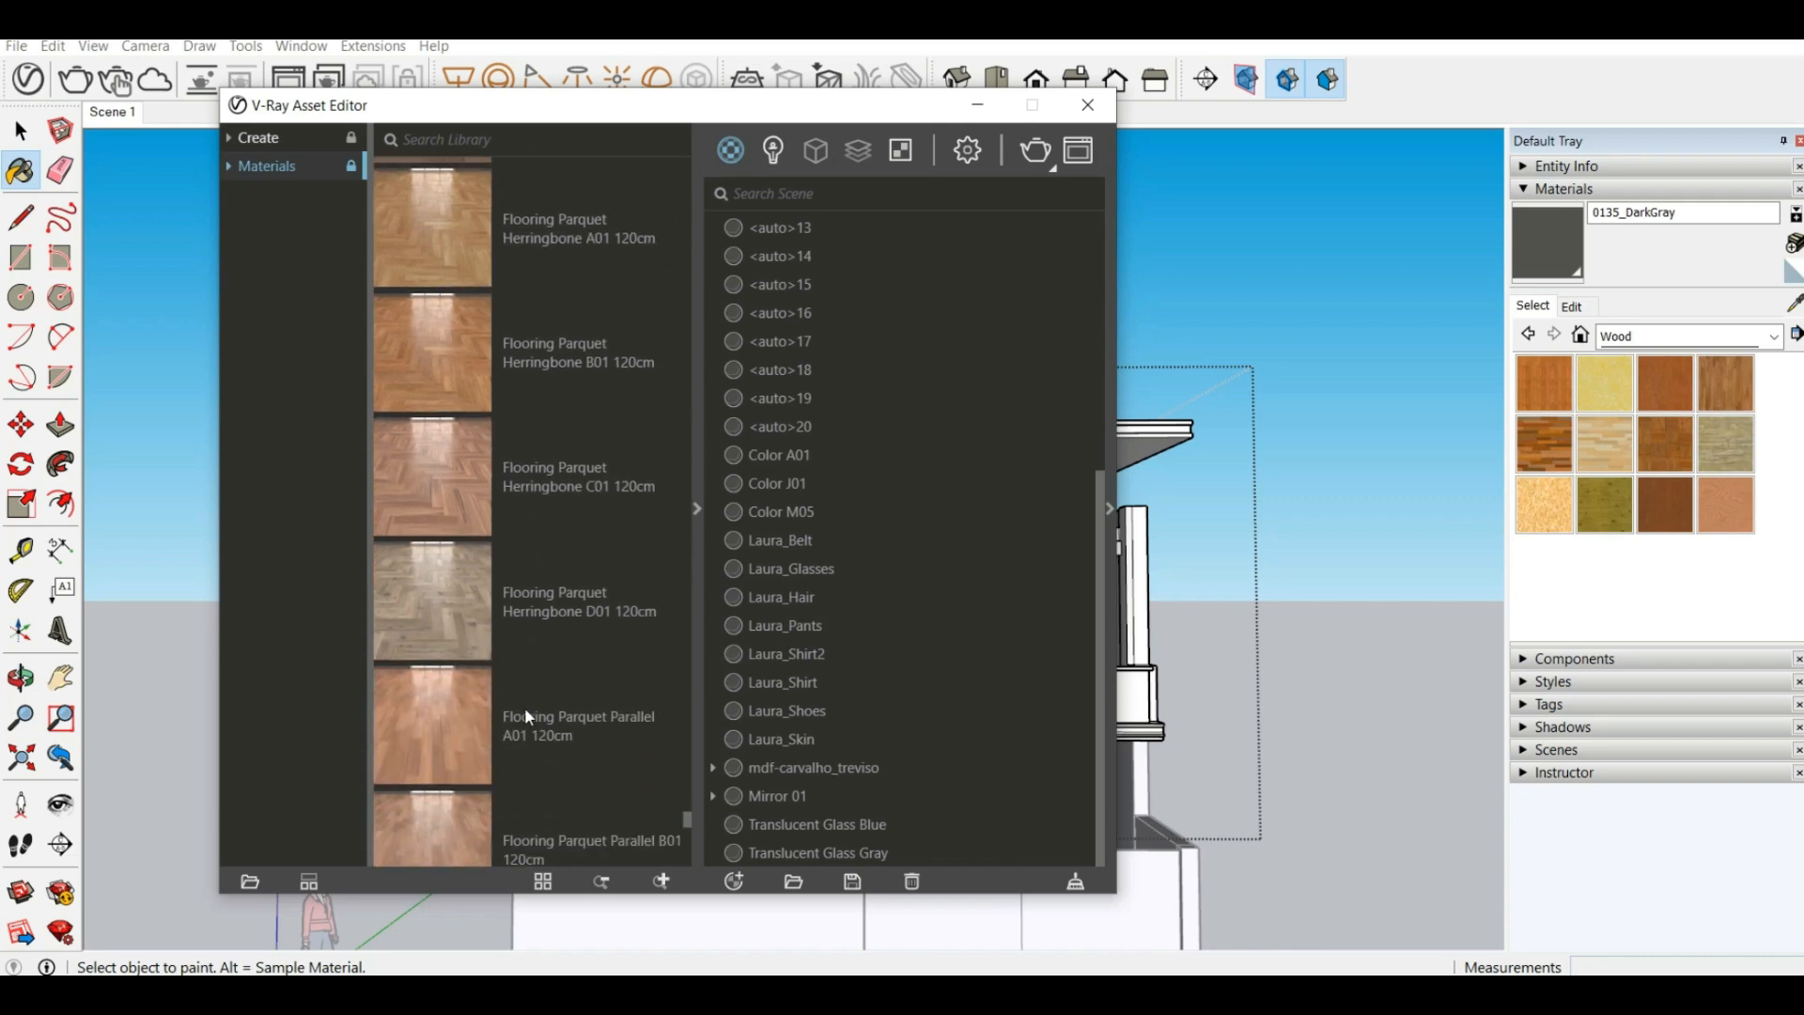
pyautogui.scroll(-2, 453, 707)
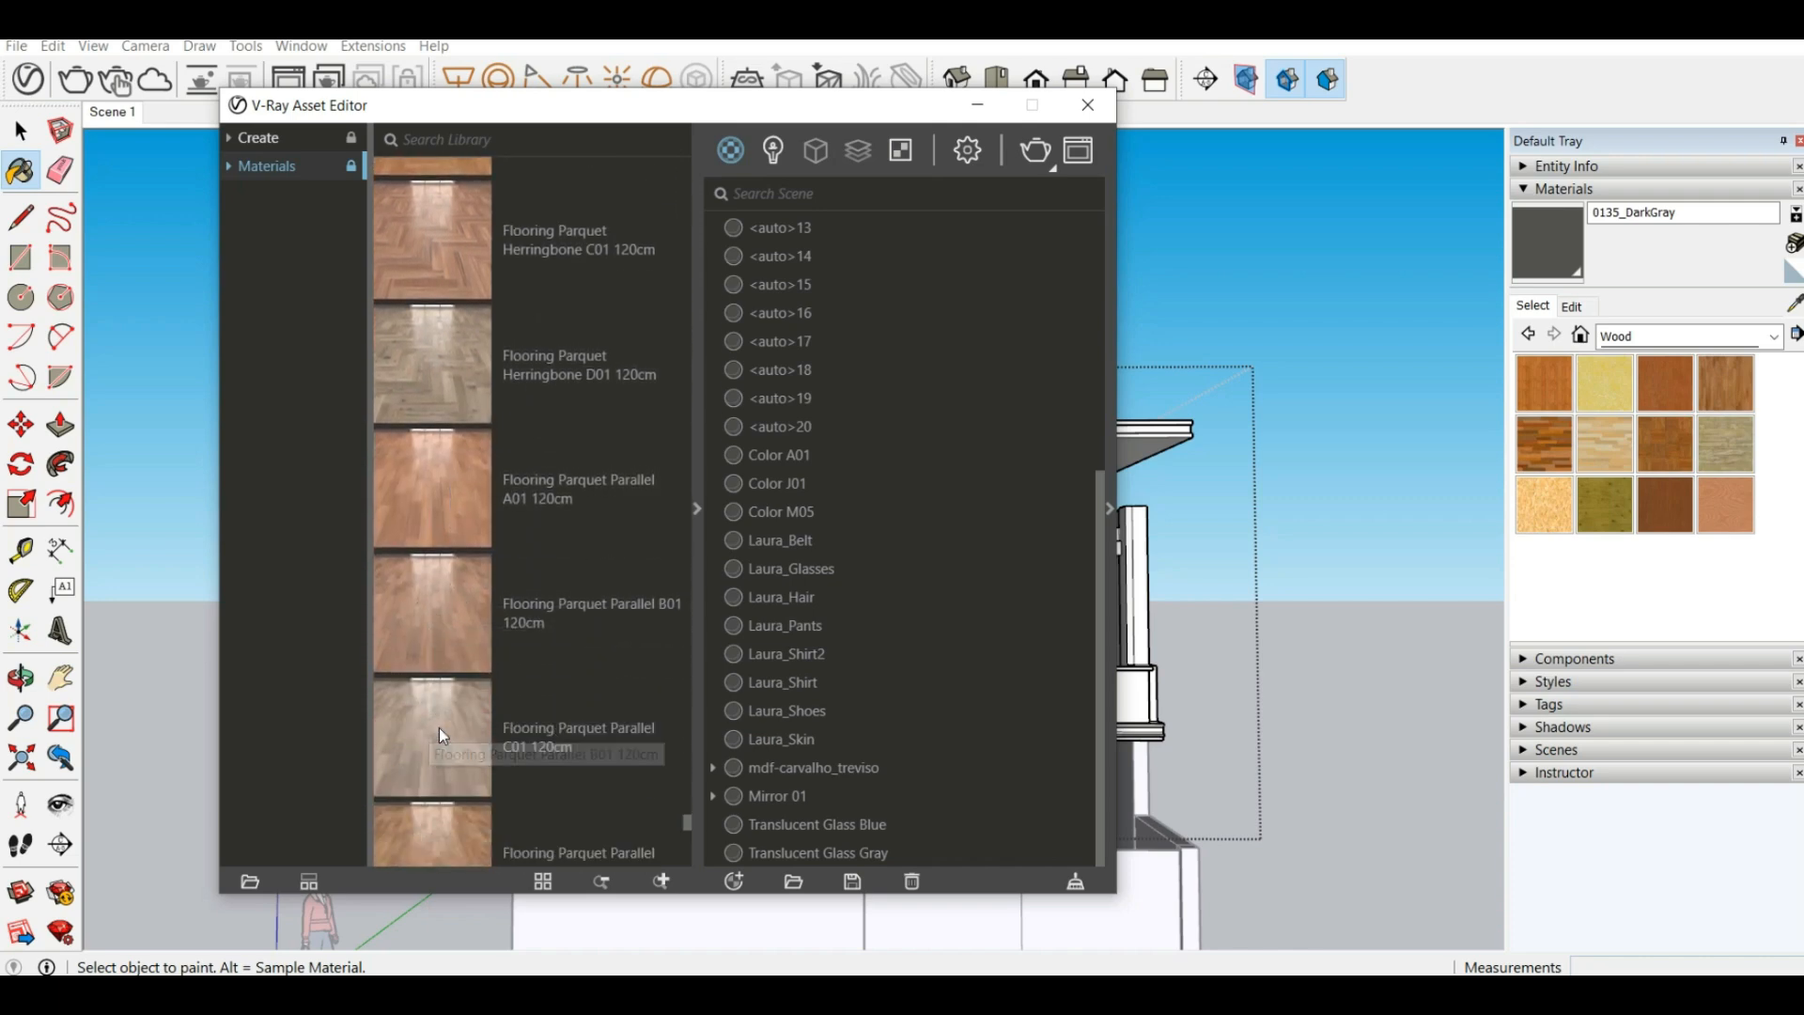
pyautogui.scroll(-2, 437, 727)
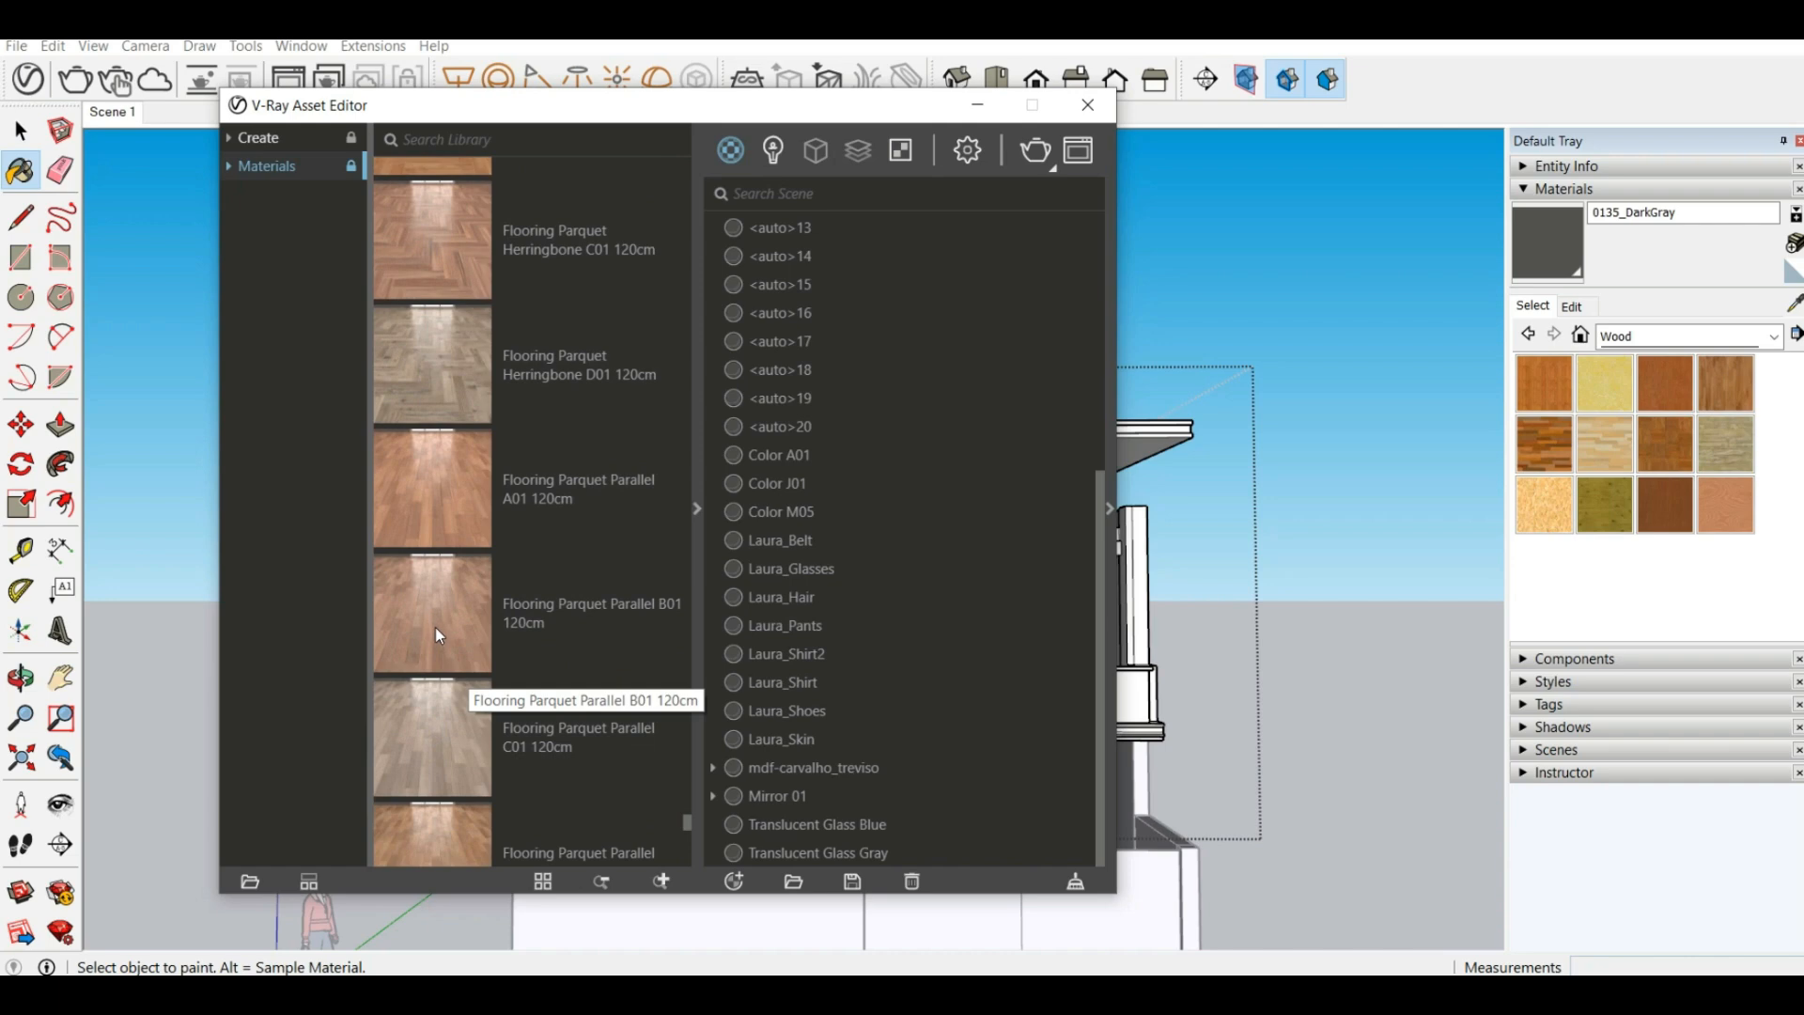
pyautogui.scroll(-4, 437, 628)
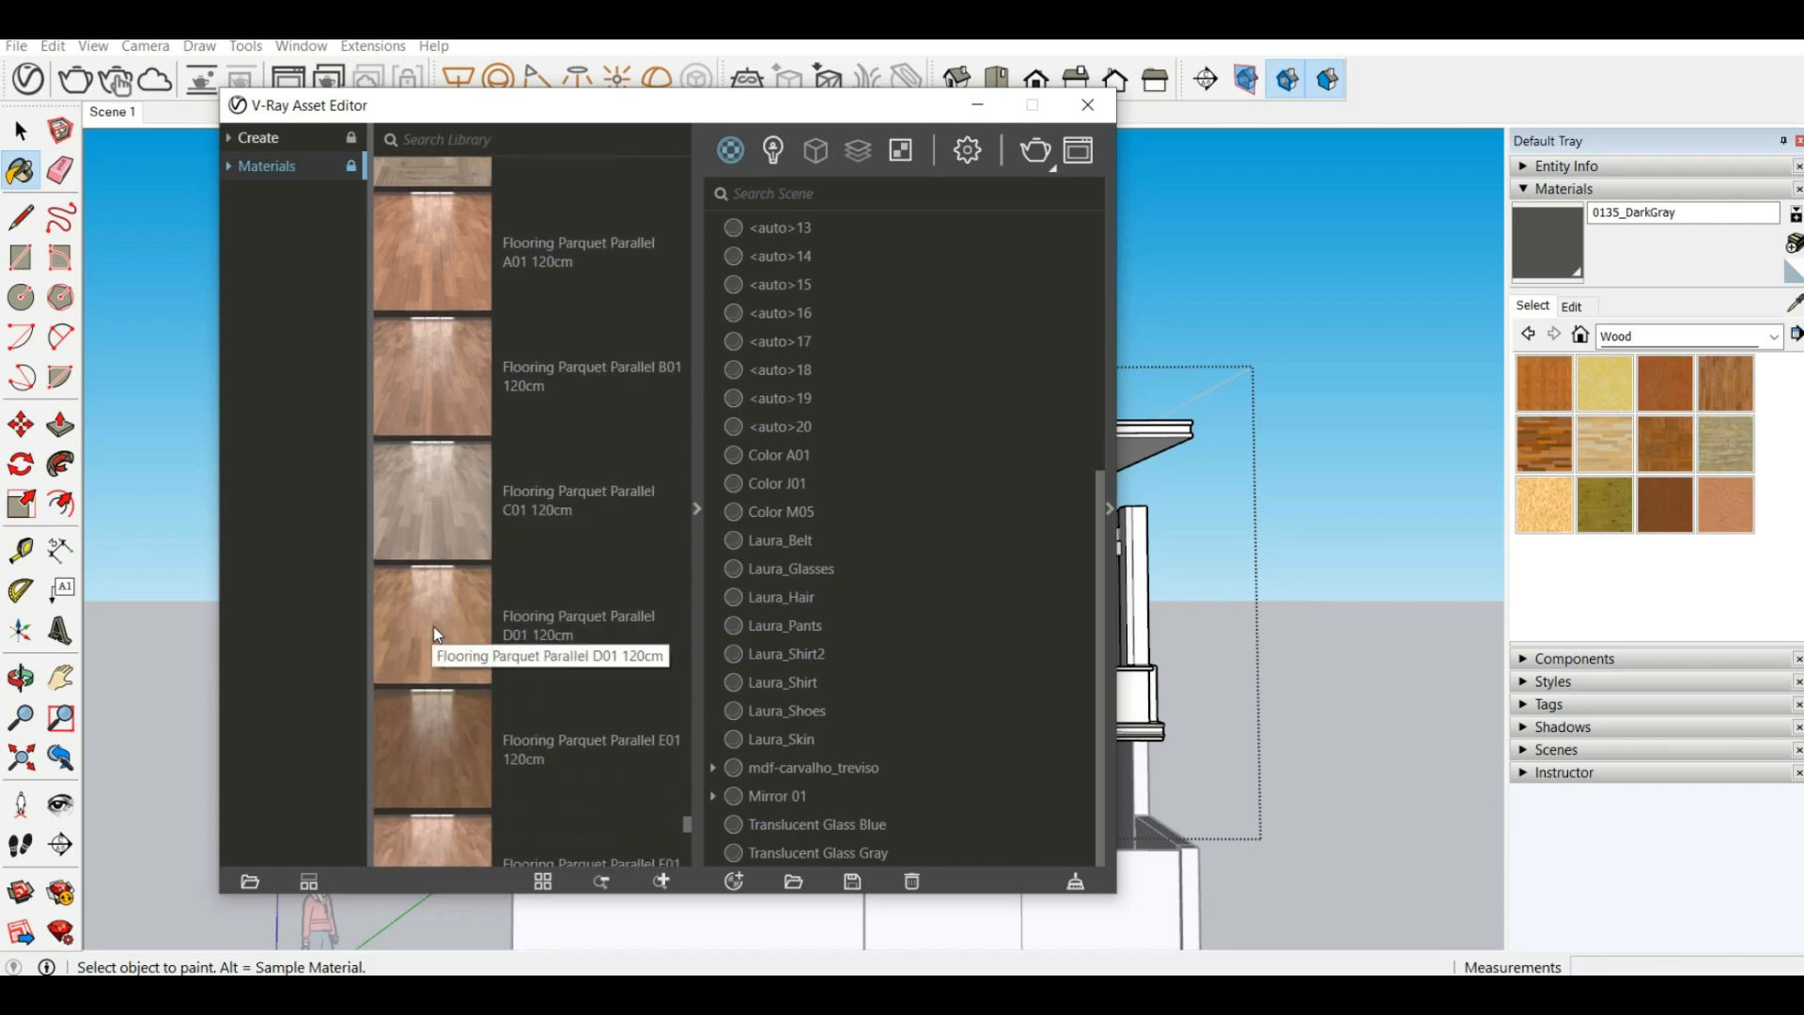
pyautogui.scroll(-4, 432, 628)
pyautogui.scroll(4, 477, 574)
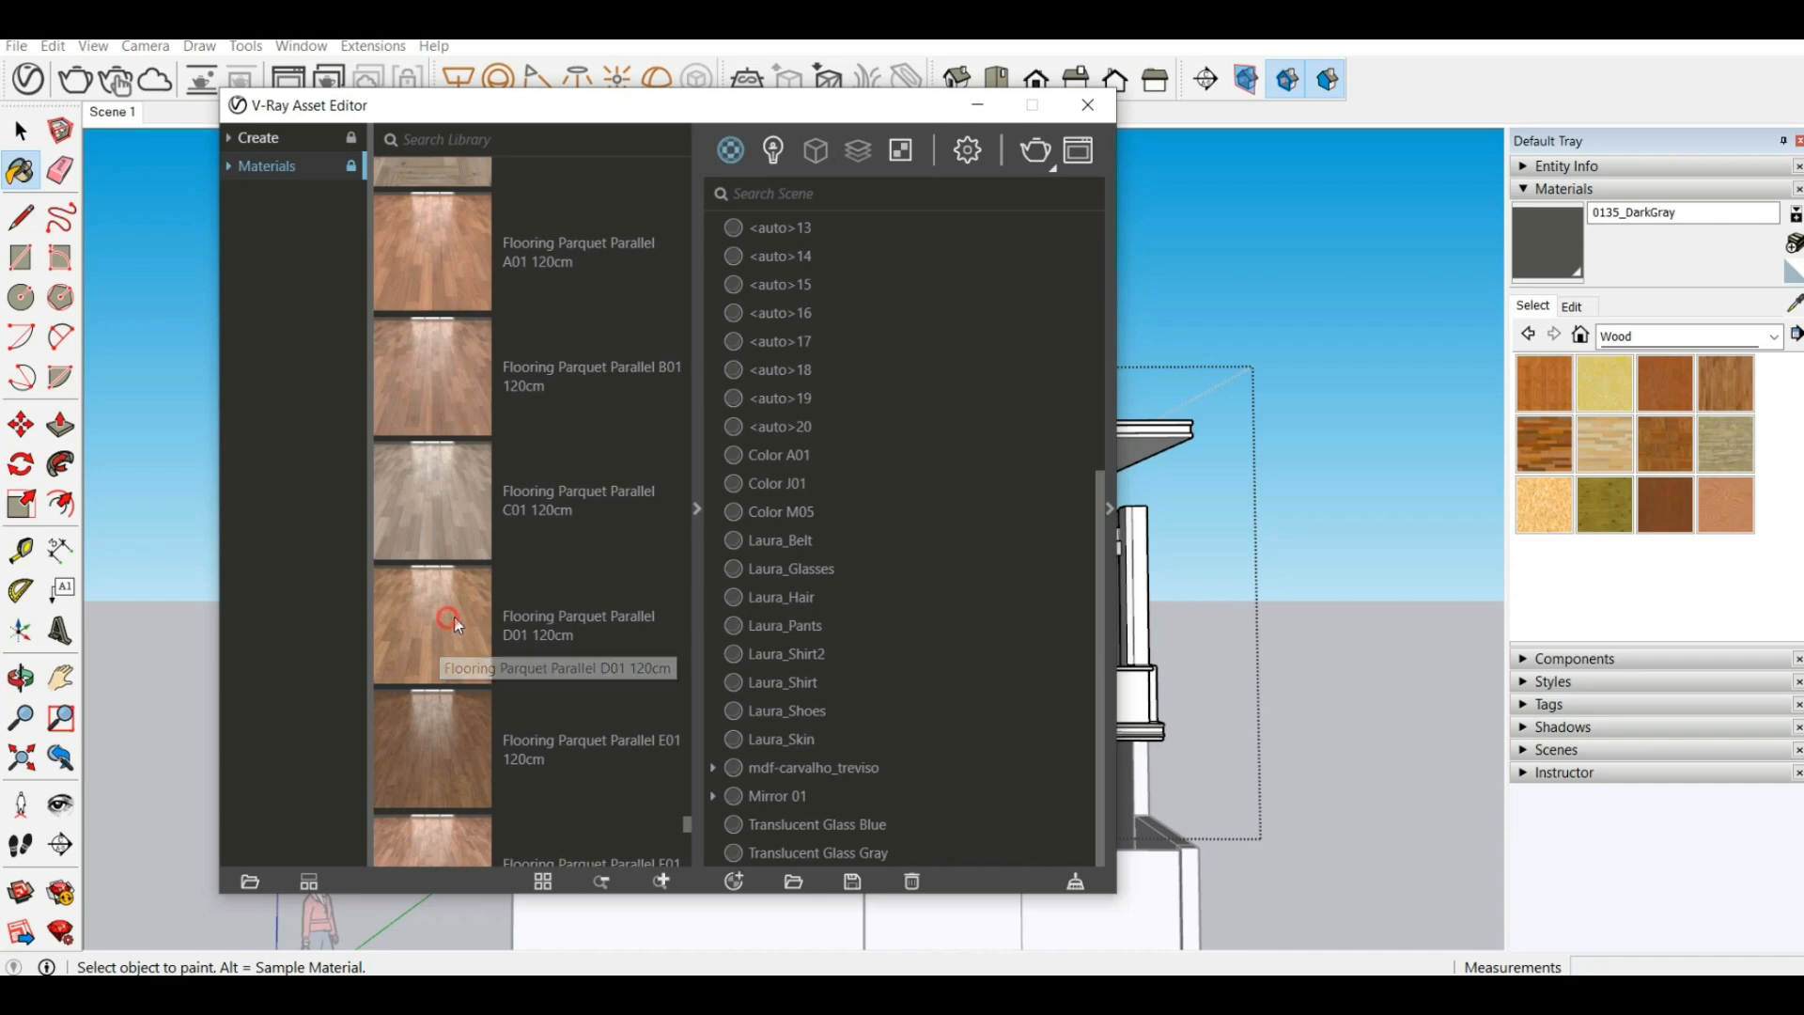
# Add the Flooring Parquet Parallel D01 120cm preset to the scene materials and minimize the V-Ray Asset Editor
pyautogui.moveTo(448, 618); pyautogui.dragTo(823, 499)
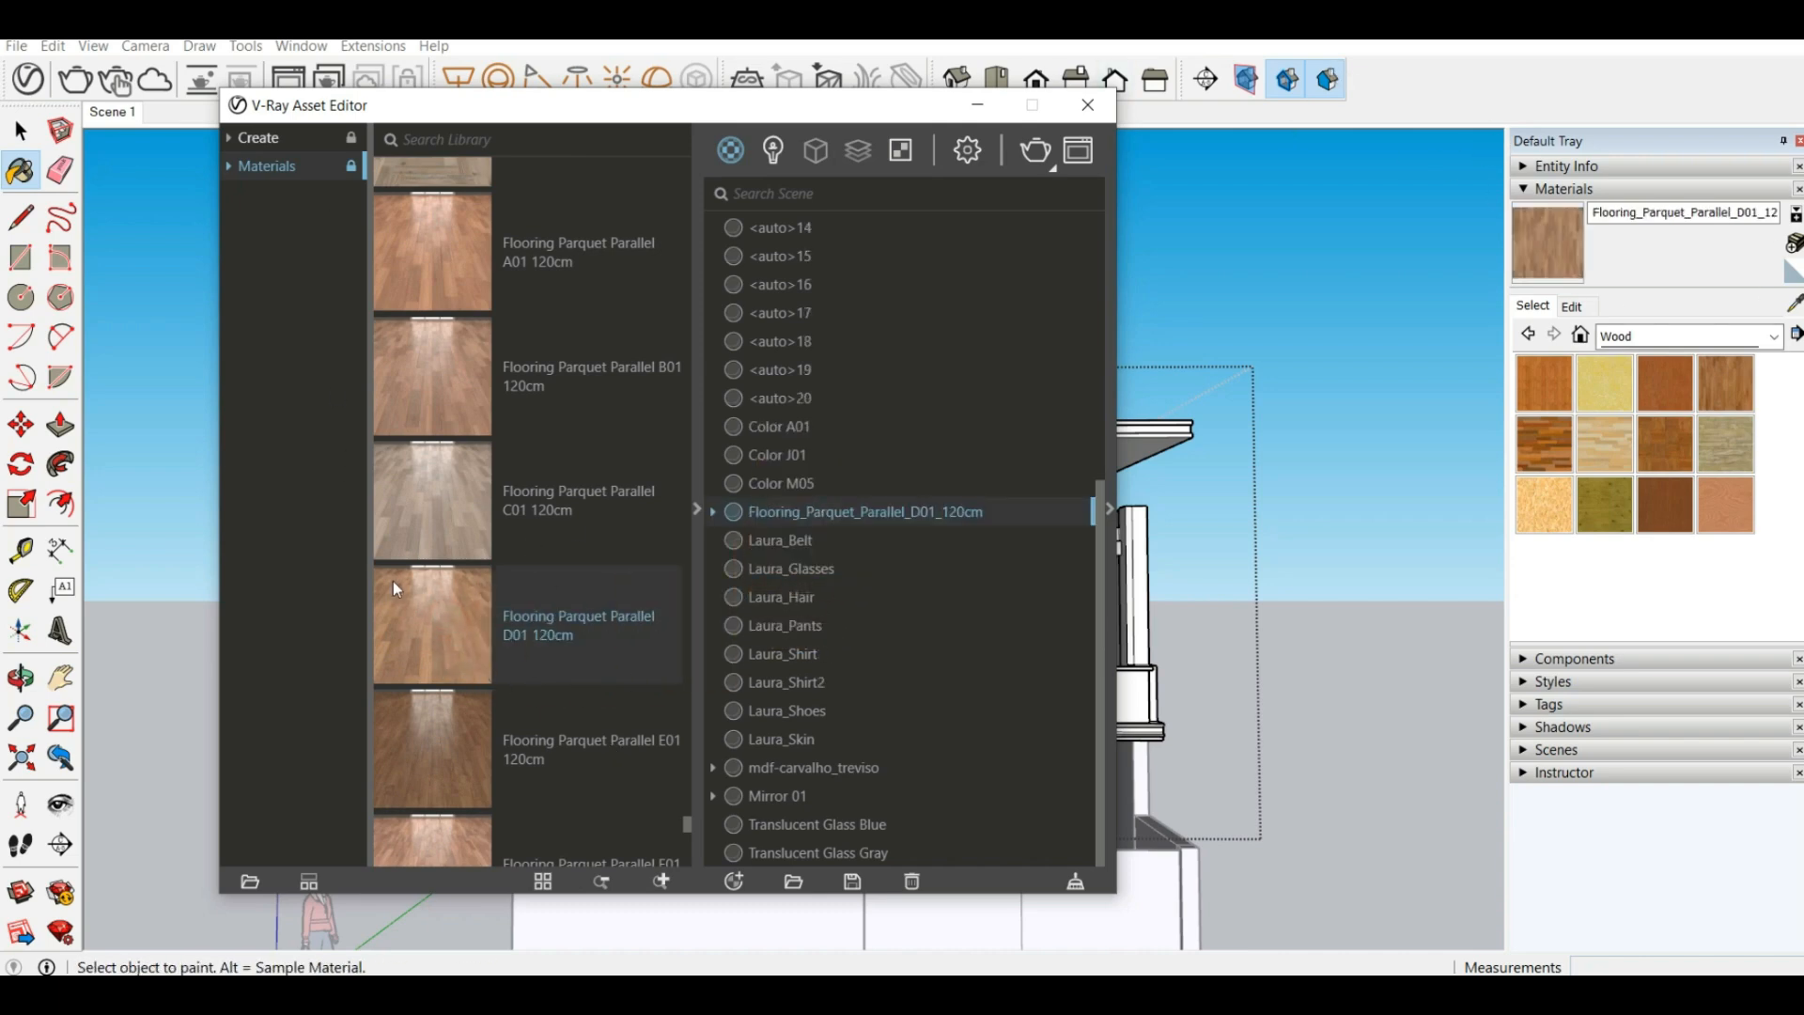
pyautogui.rightClick(428, 614)
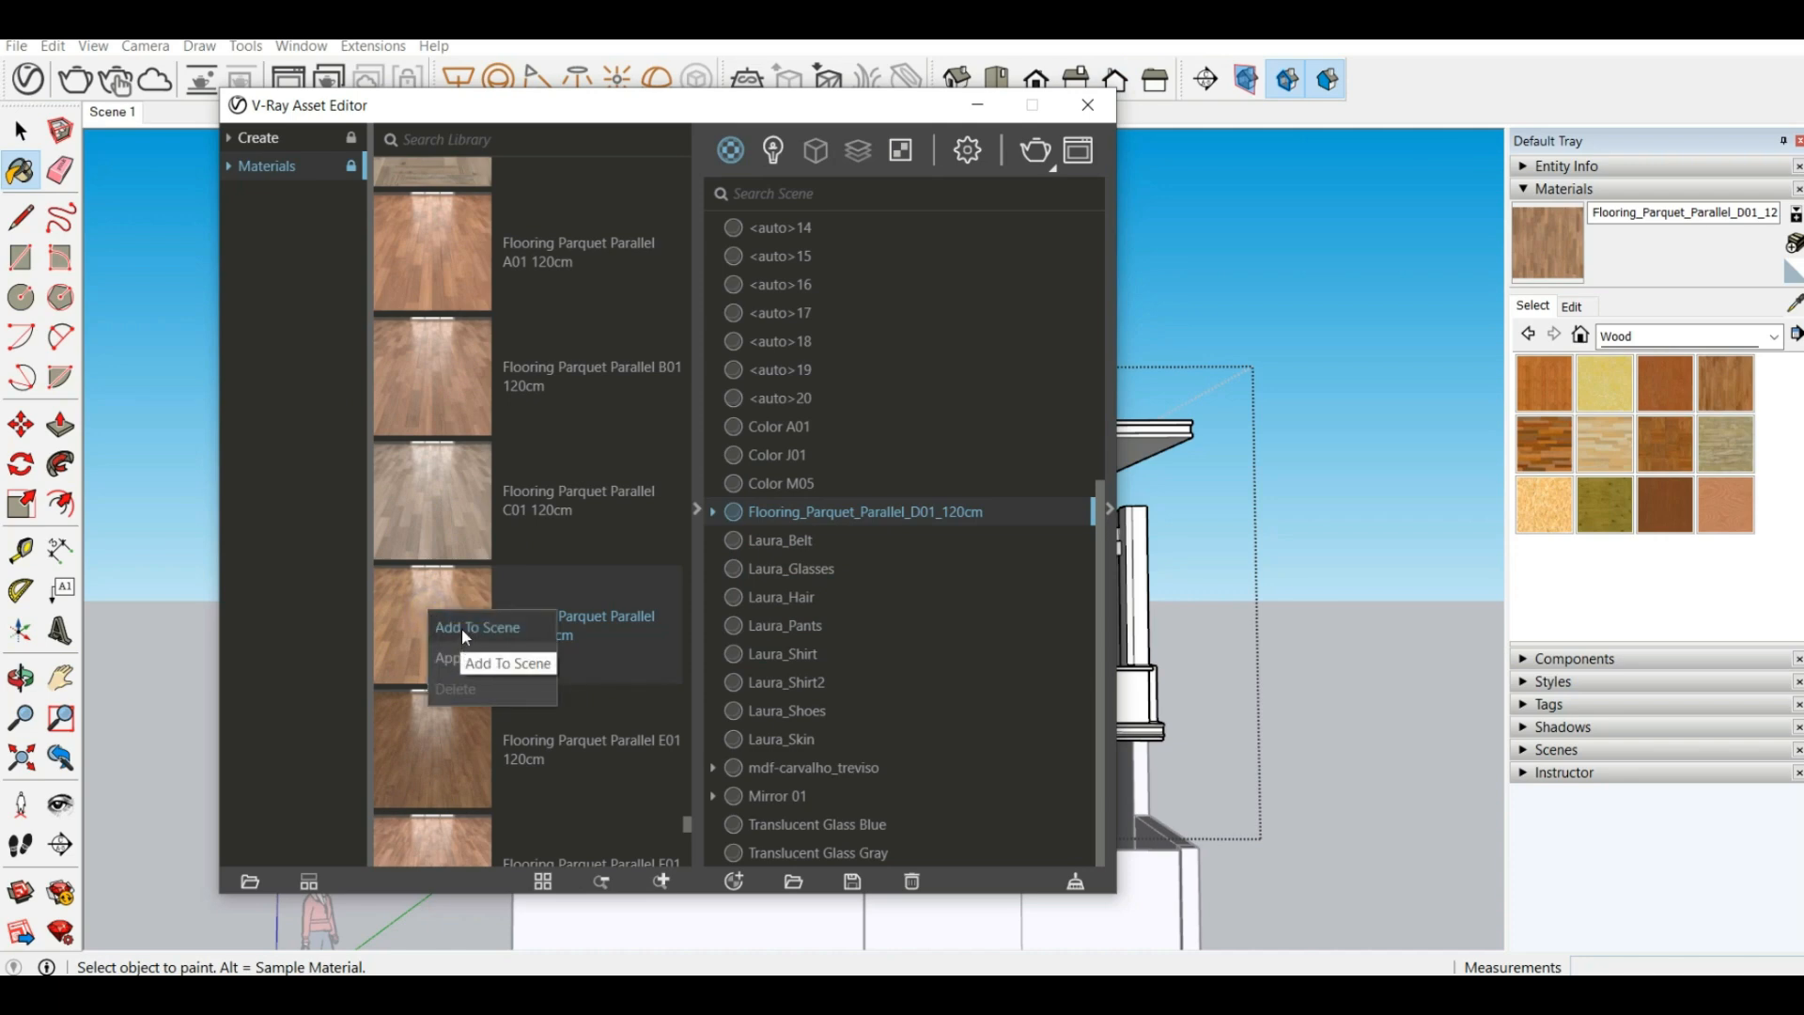
pyautogui.click(316, 551)
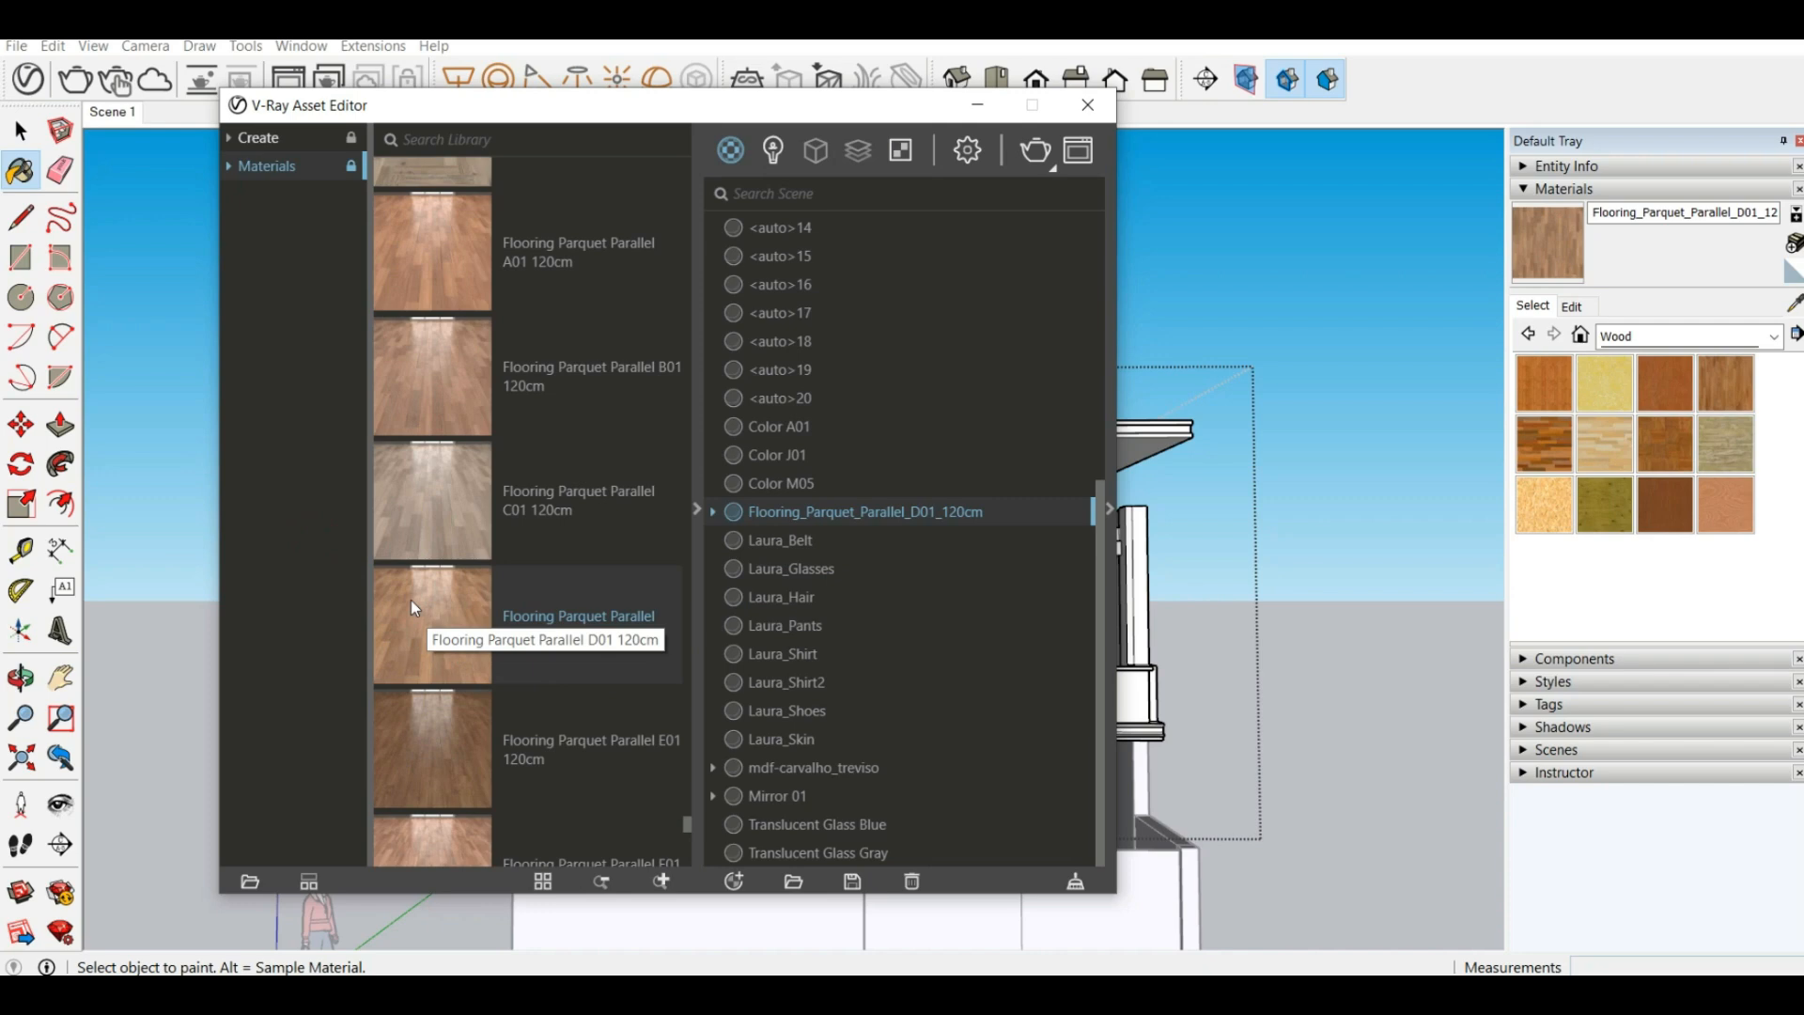
pyautogui.moveTo(410, 600)
pyautogui.mouseDown()
pyautogui.moveTo(488, 612)
pyautogui.moveTo(893, 566)
pyautogui.moveTo(475, 561)
pyautogui.moveTo(440, 612)
pyautogui.mouseUp()
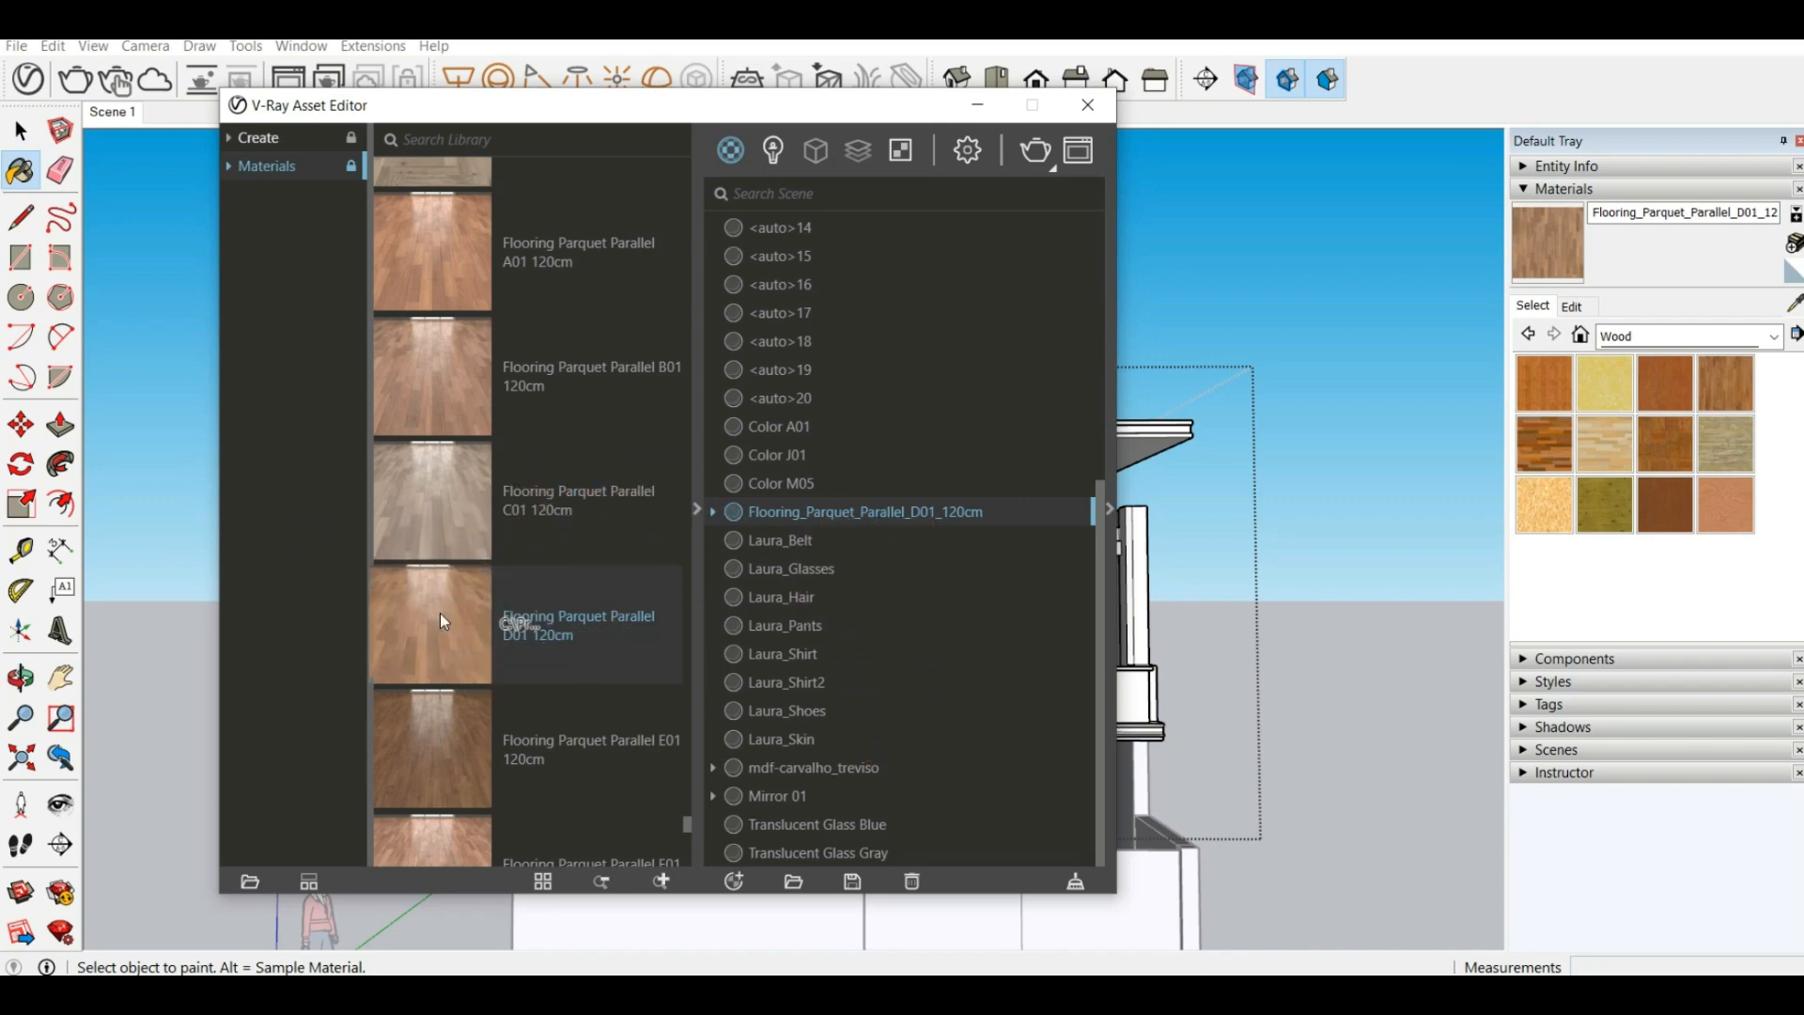
pyautogui.click(966, 103)
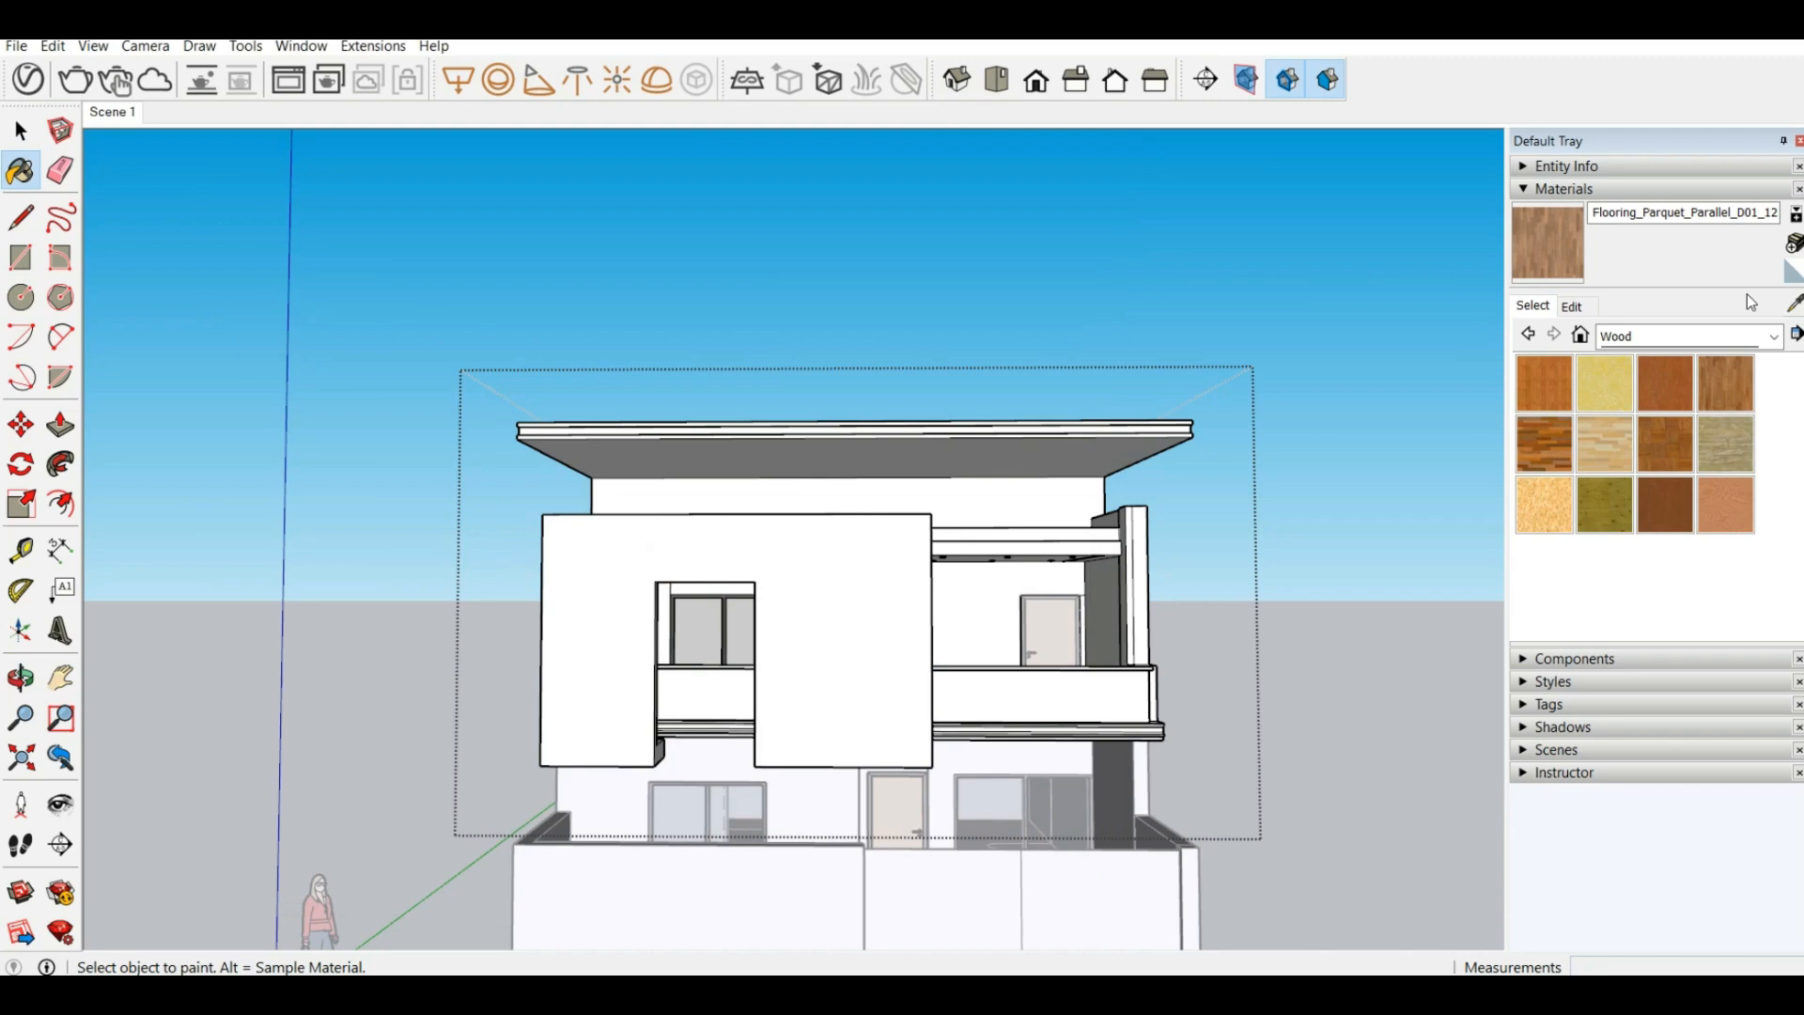
# Show the parquet material's edit settings and paint the wall beneath the roof slab with it
pyautogui.click(1593, 299)
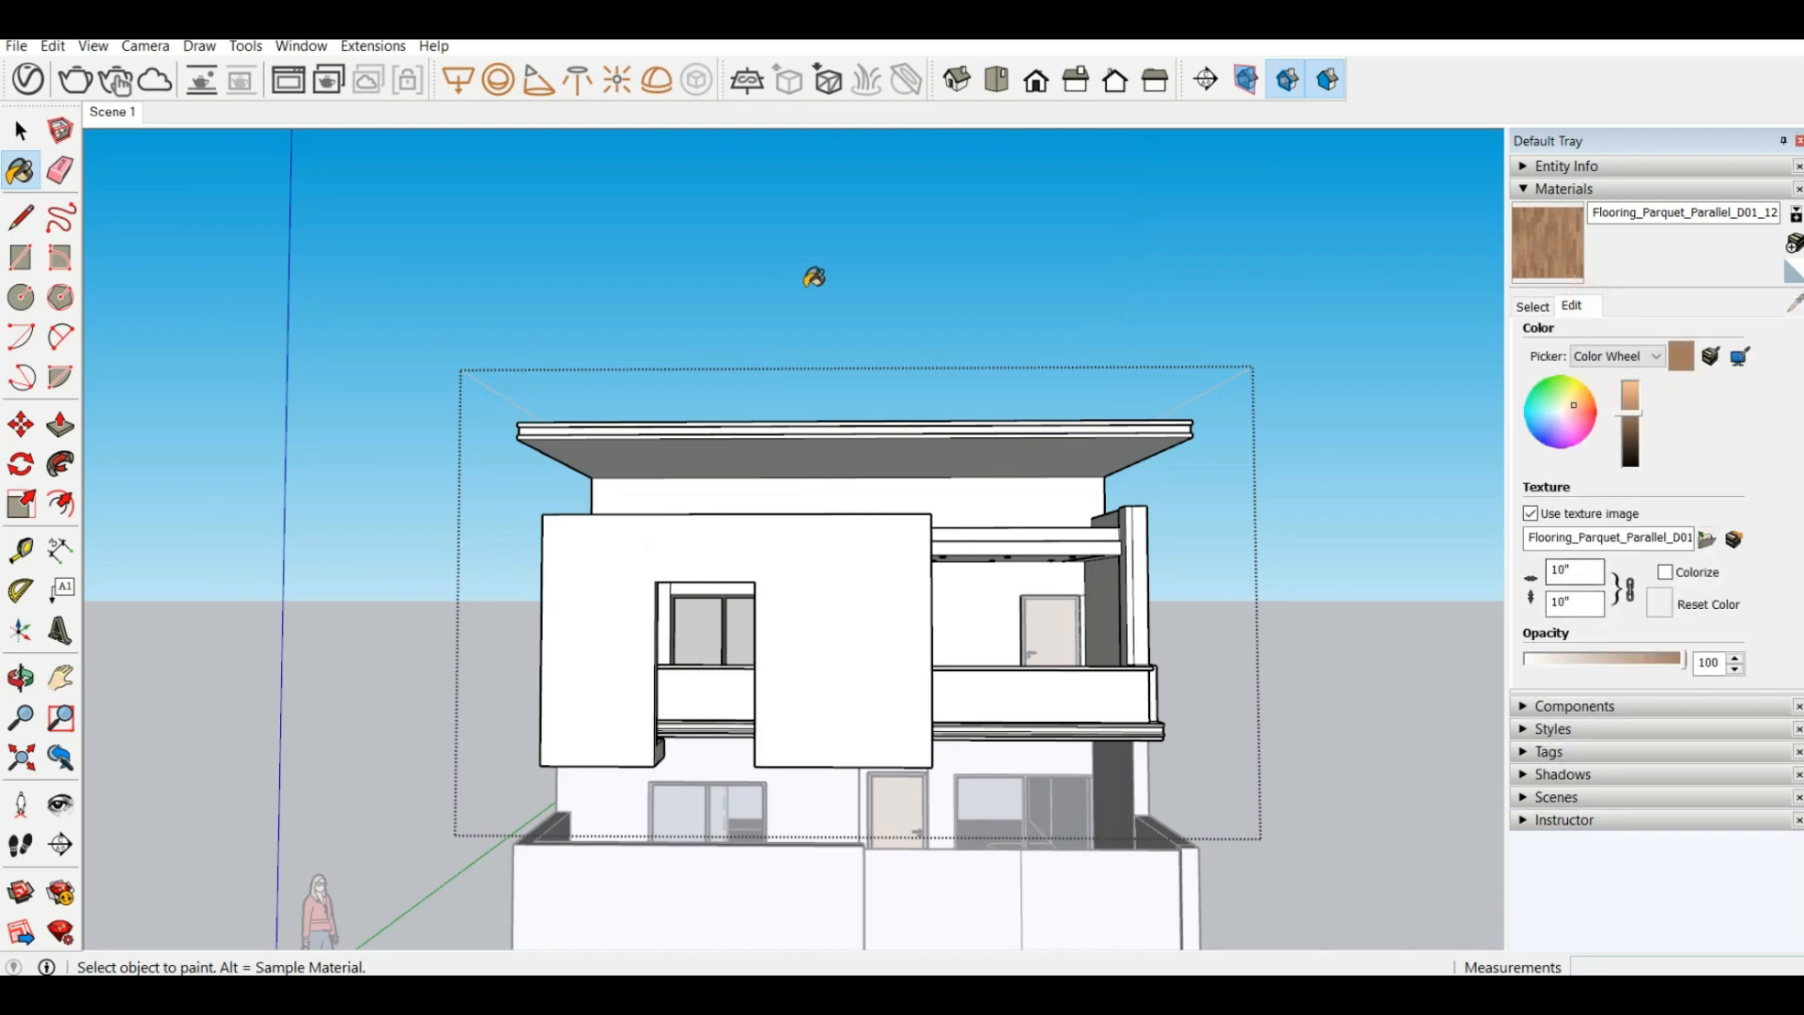
pyautogui.scroll(6, 1015, 432)
pyautogui.click(1010, 529)
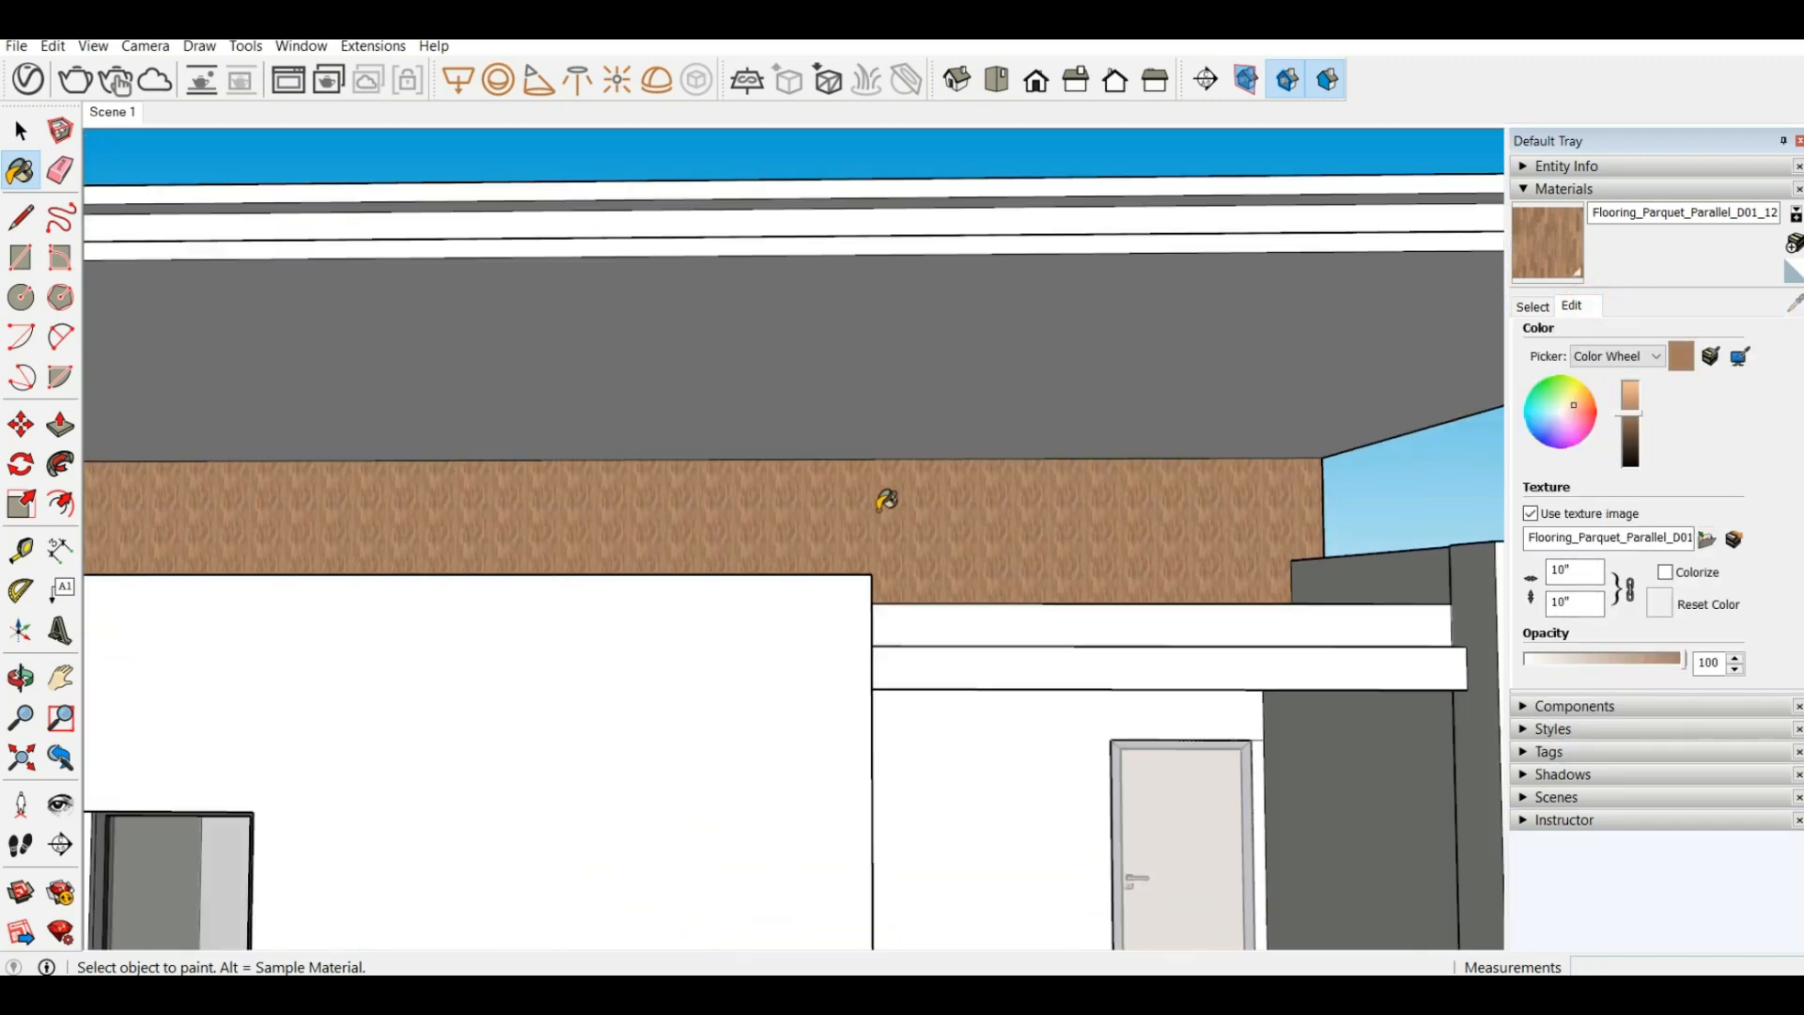
# Set the parquet material's texture width to 120cm with proportional height, and check the scale on the wall
pyautogui.scroll(4, 887, 500)
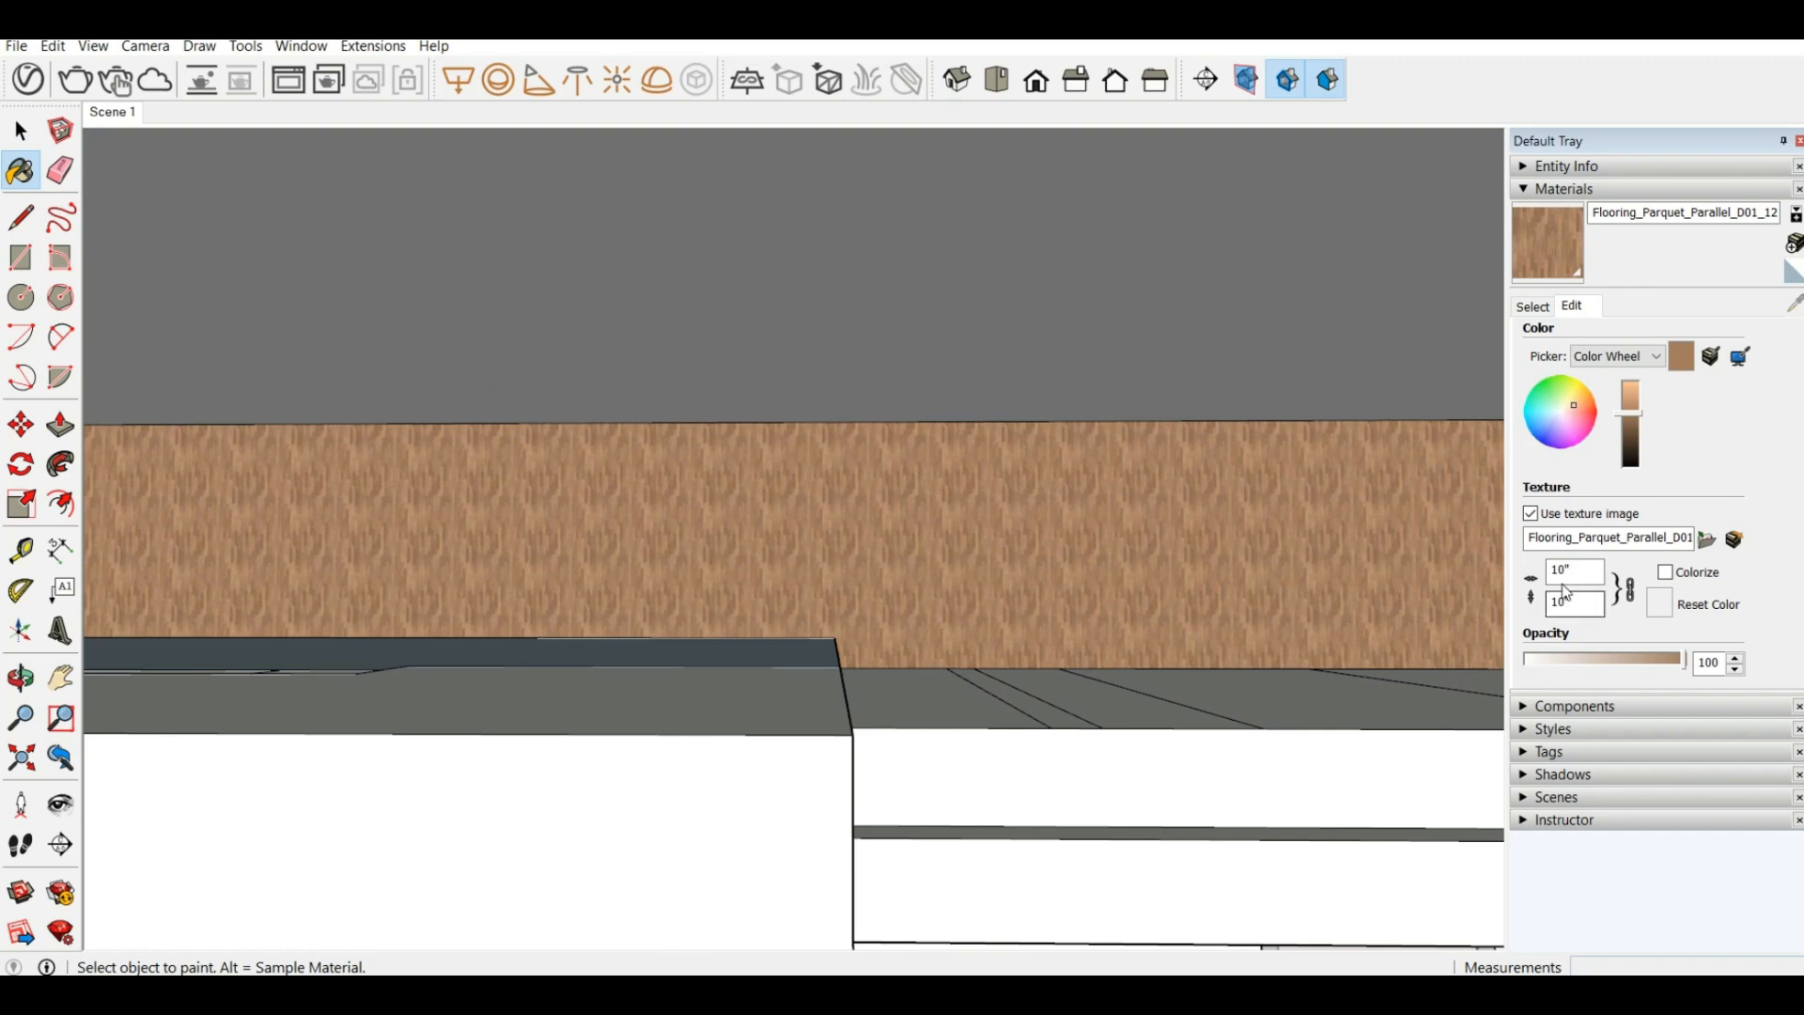
pyautogui.doubleClick(1571, 571)
pyautogui.write('1')
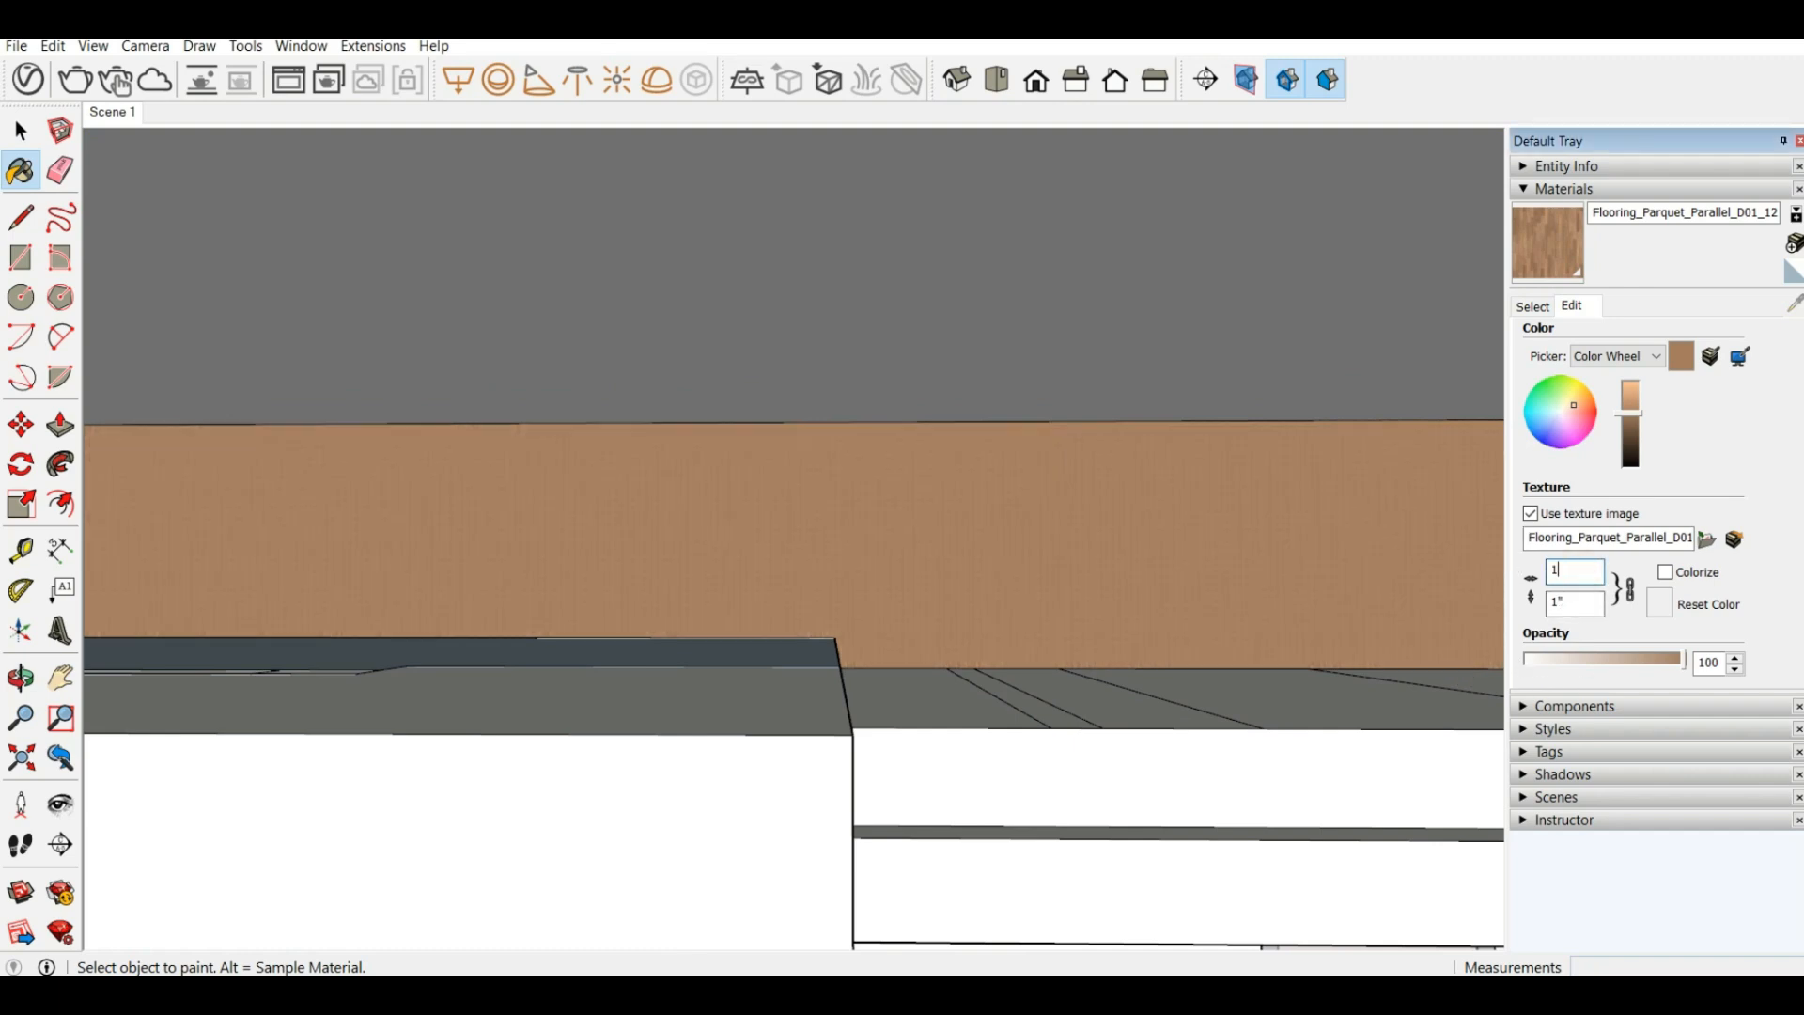
pyautogui.write('20c')
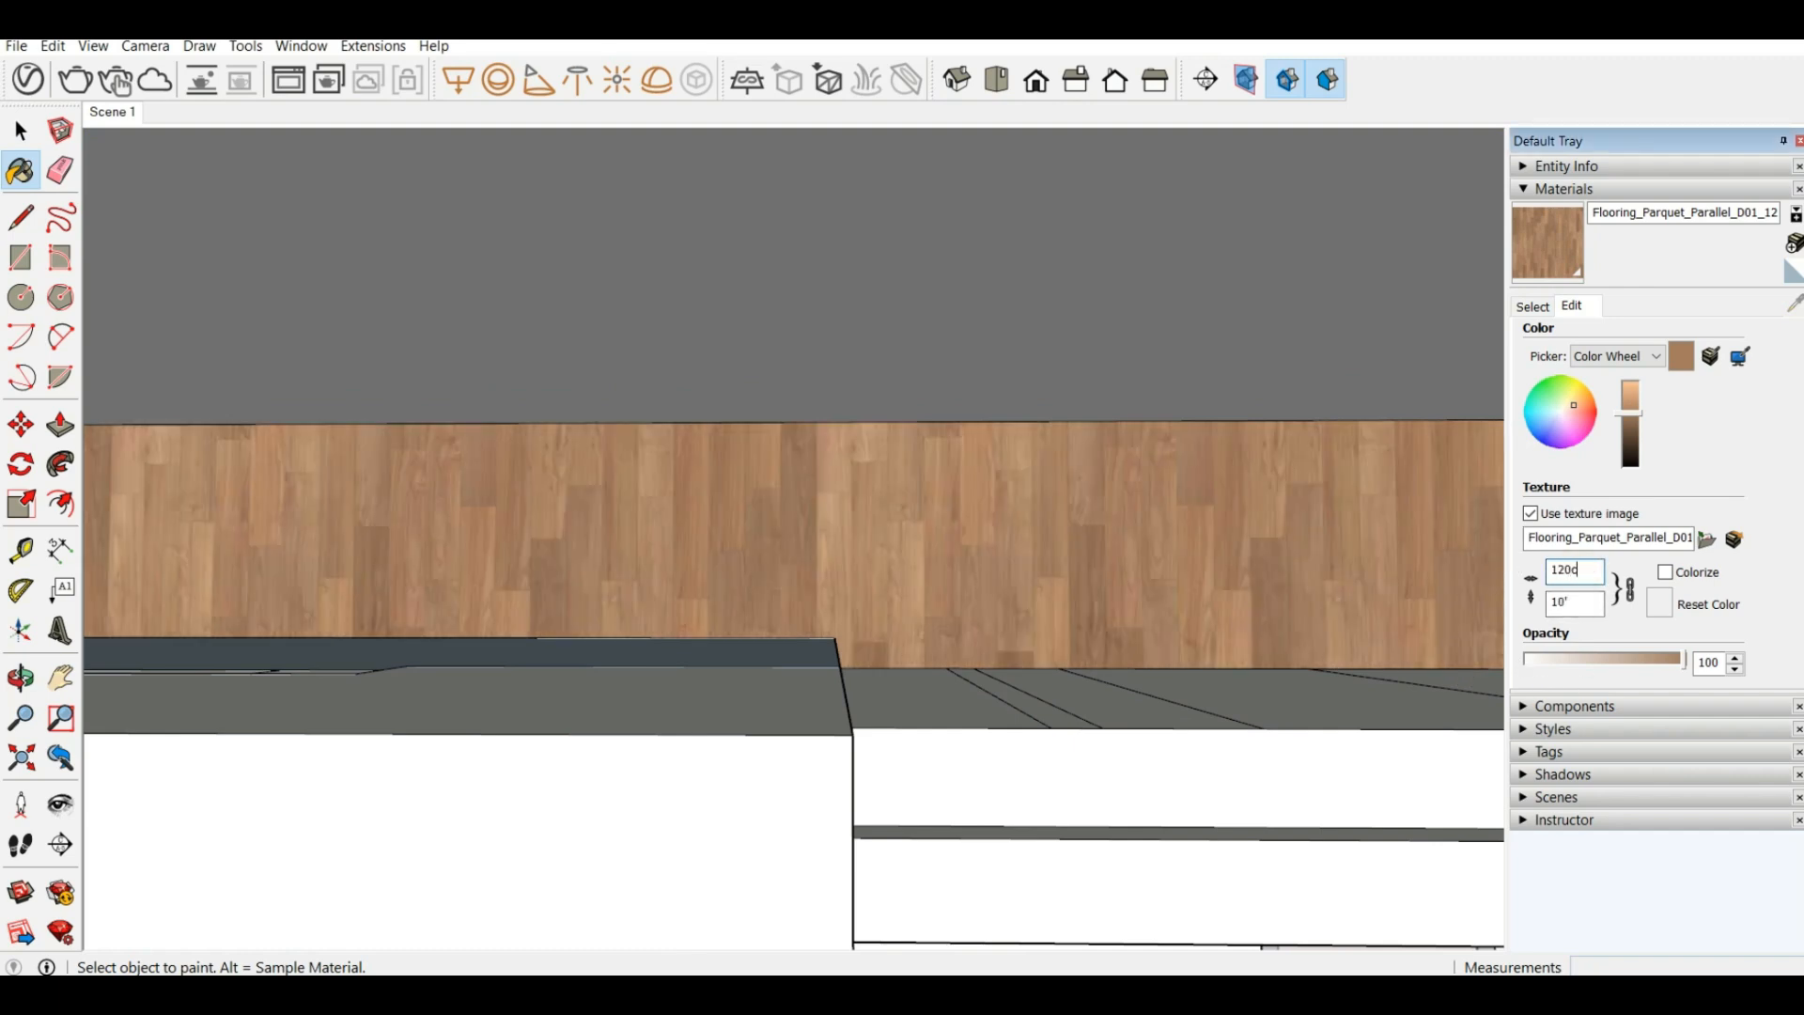
pyautogui.write('m')
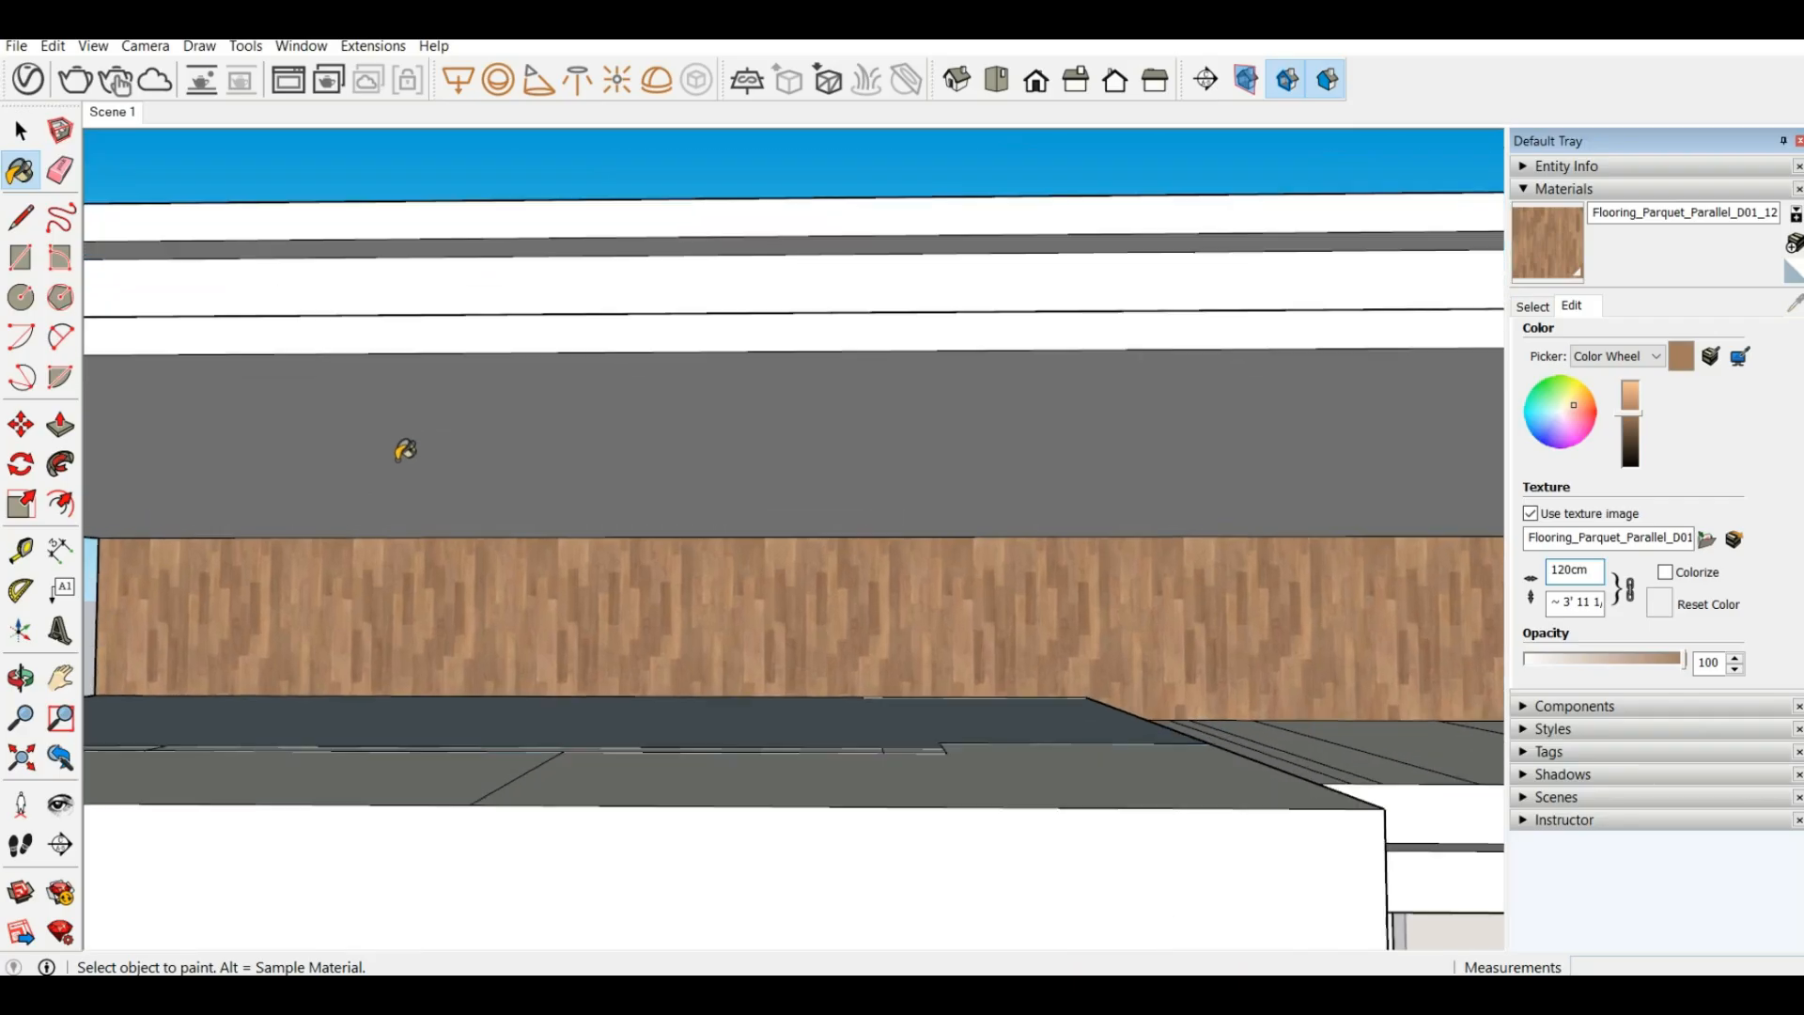
pyautogui.scroll(5, 555, 685)
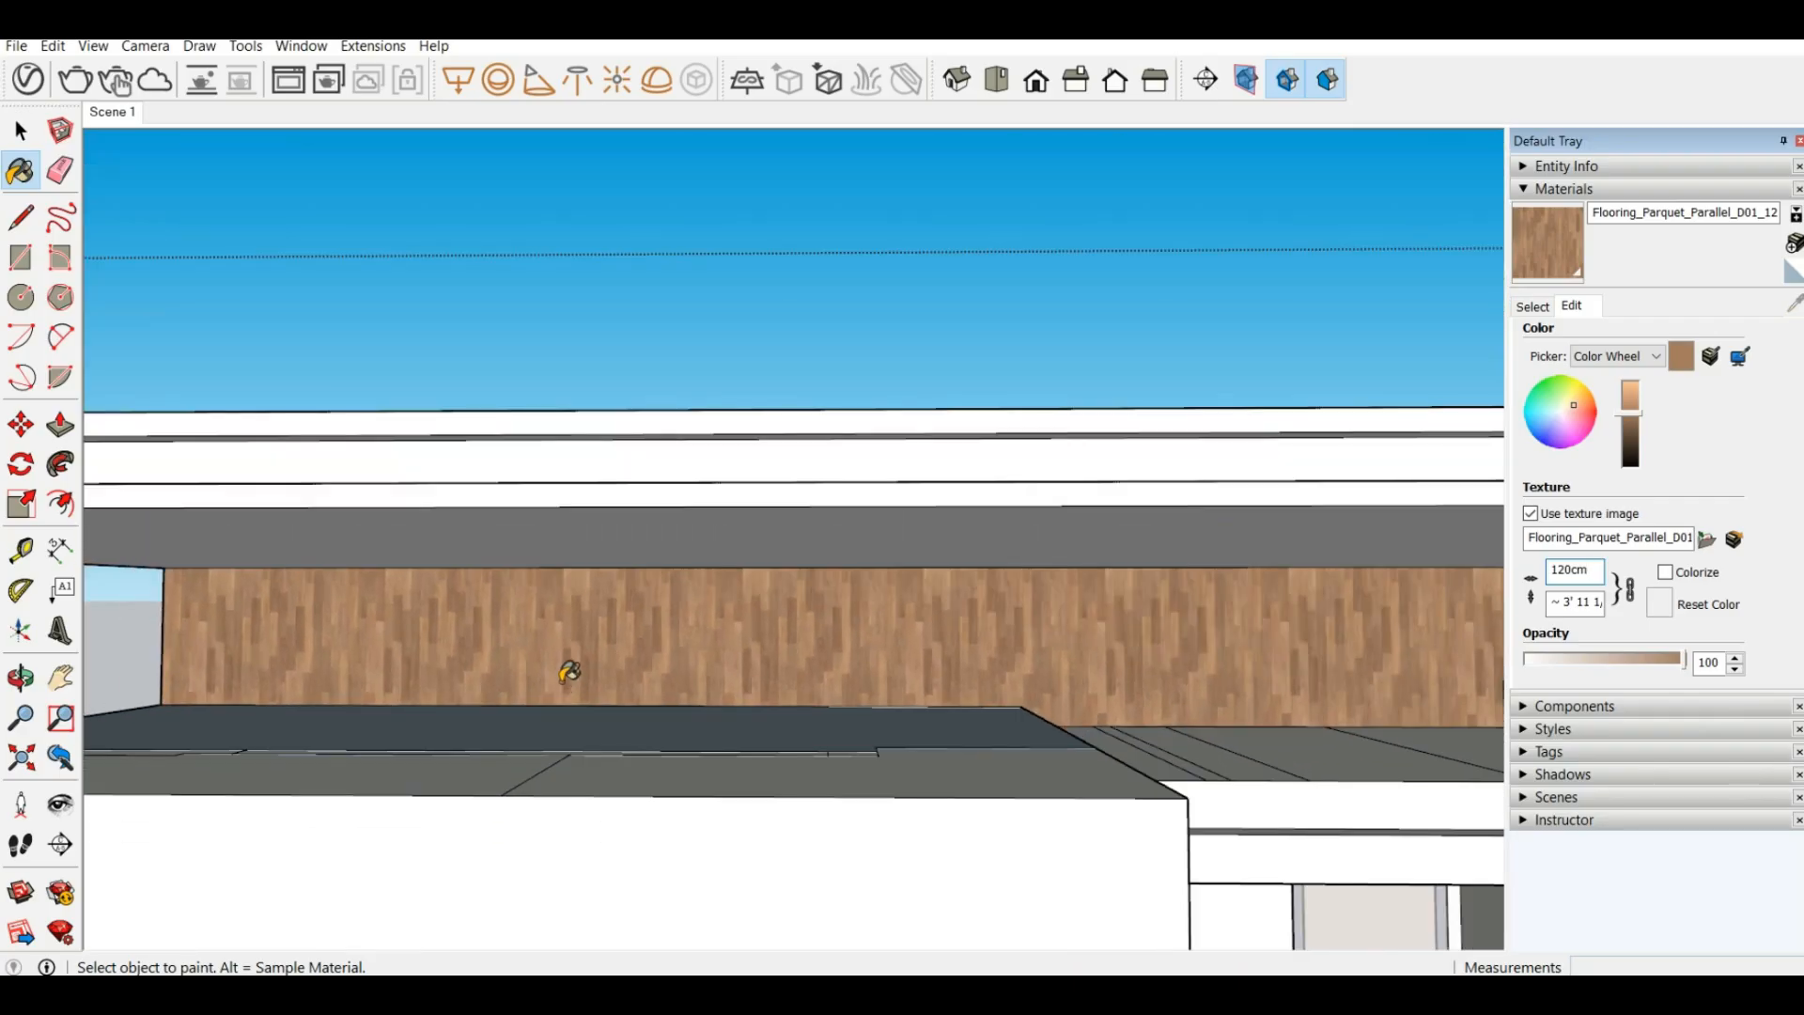
pyautogui.scroll(-5, 574, 656)
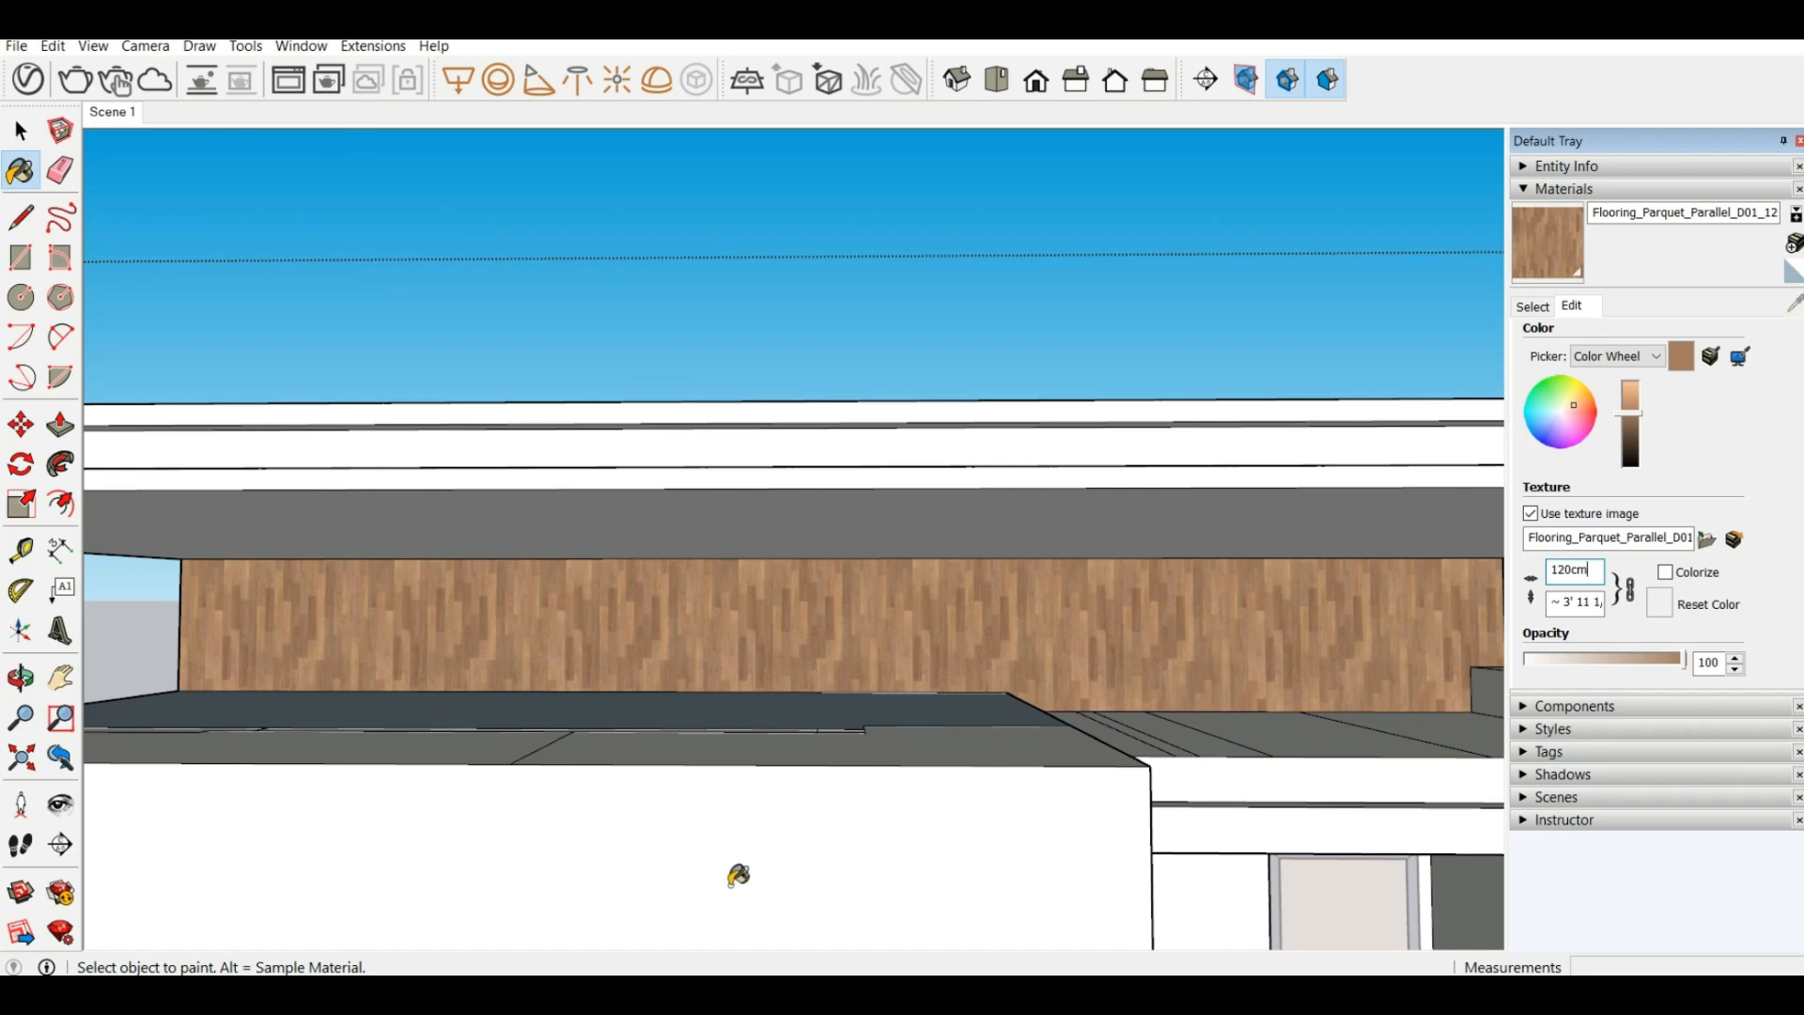
# Add the Laminate C01 120cm preset from the V-Ray library to the scene and paint the wall beneath the roof slab with it
pyautogui.click(27, 79)
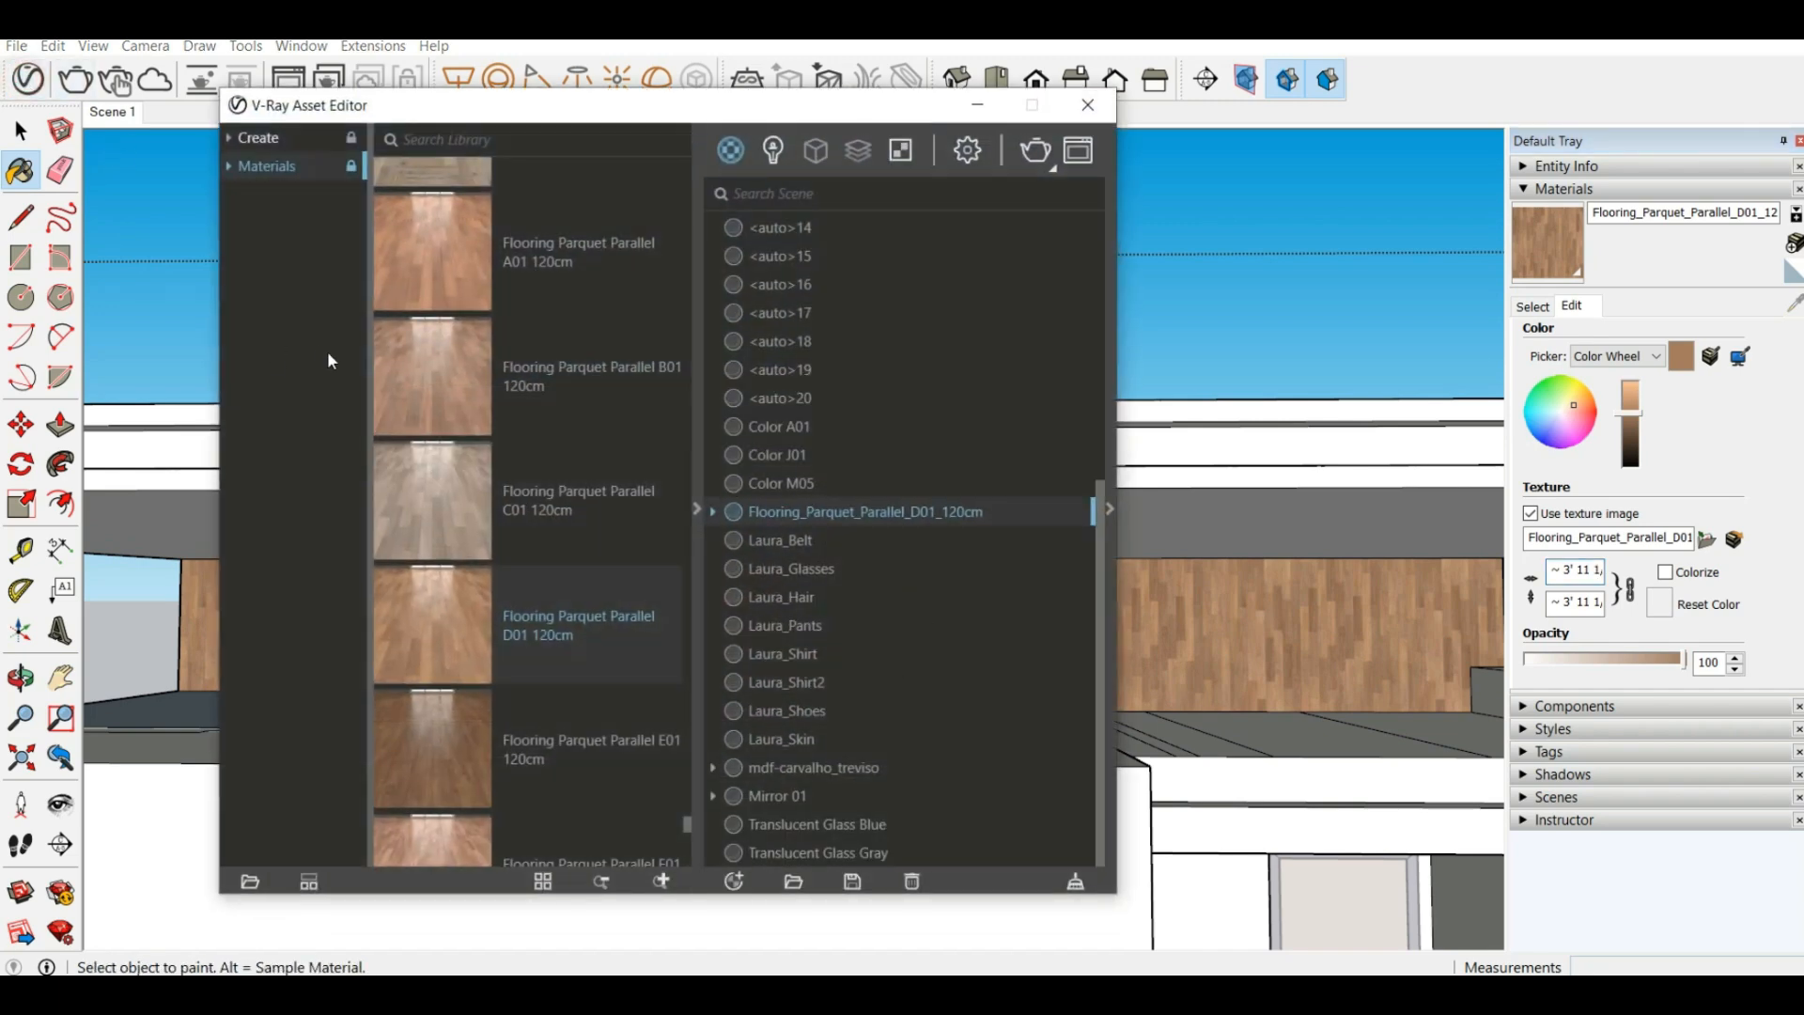
pyautogui.scroll(-1, 507, 655)
pyautogui.scroll(-4, 505, 651)
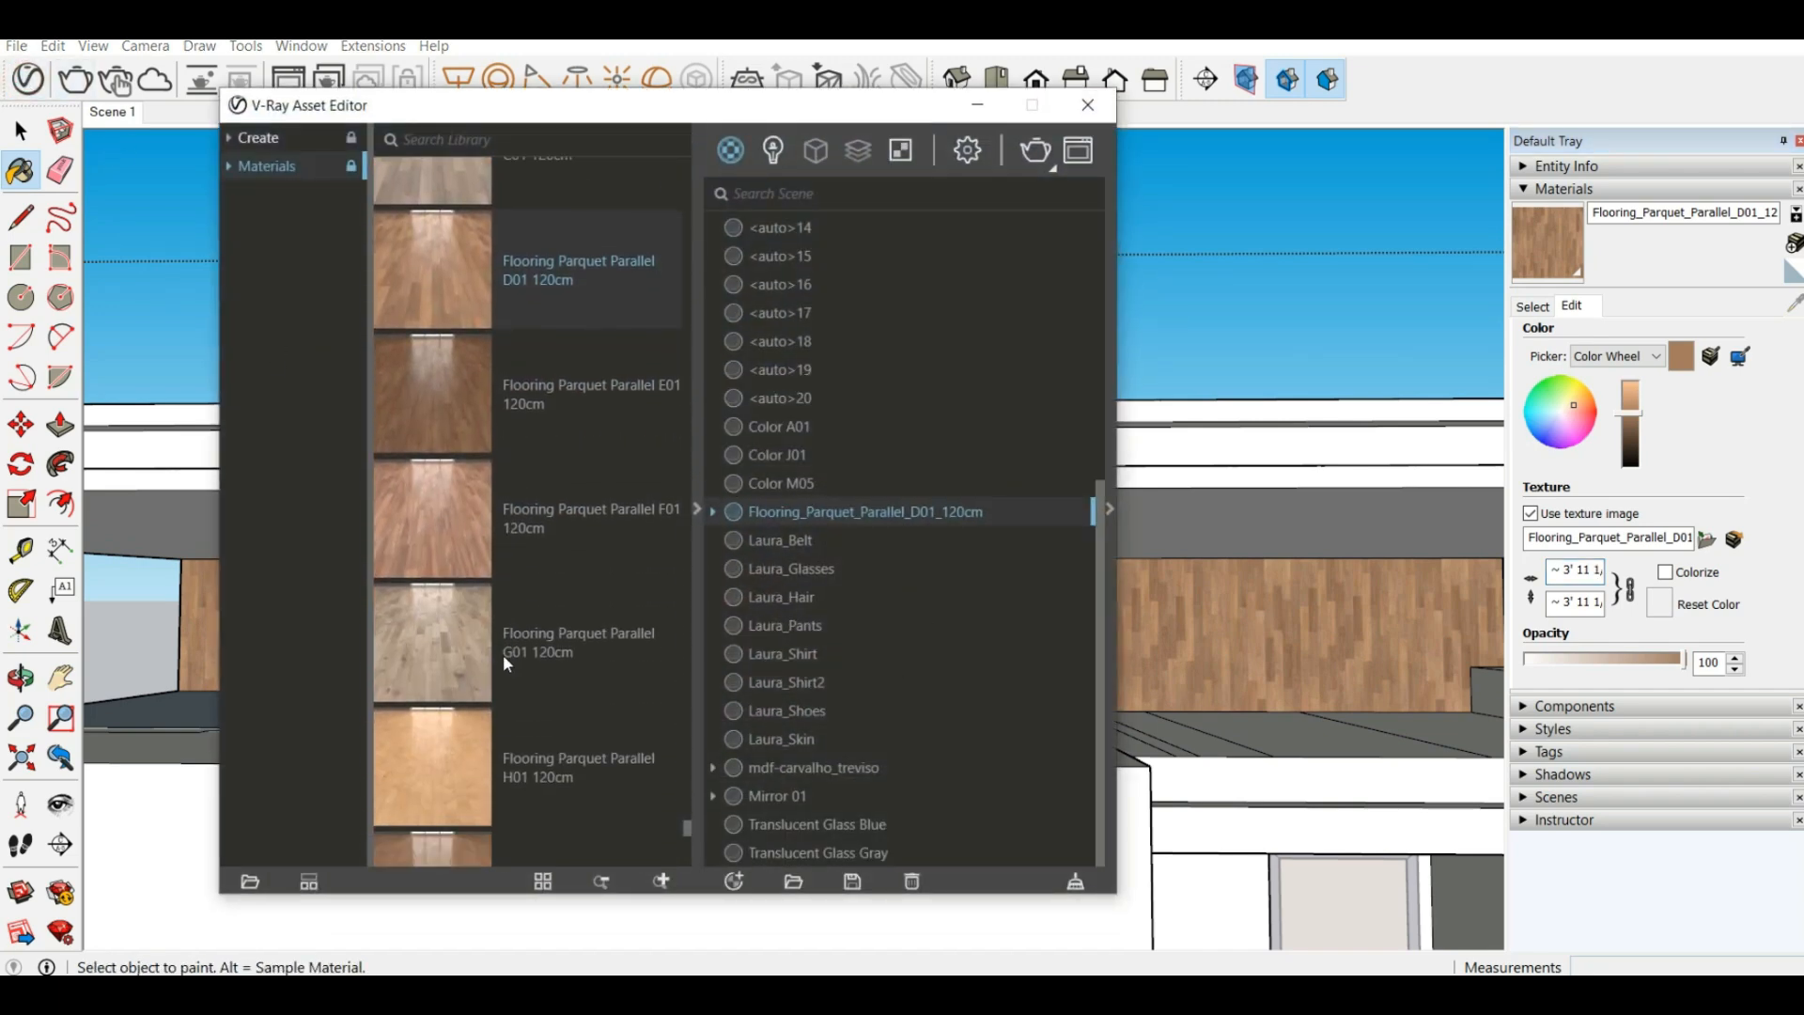
pyautogui.scroll(-2, 504, 658)
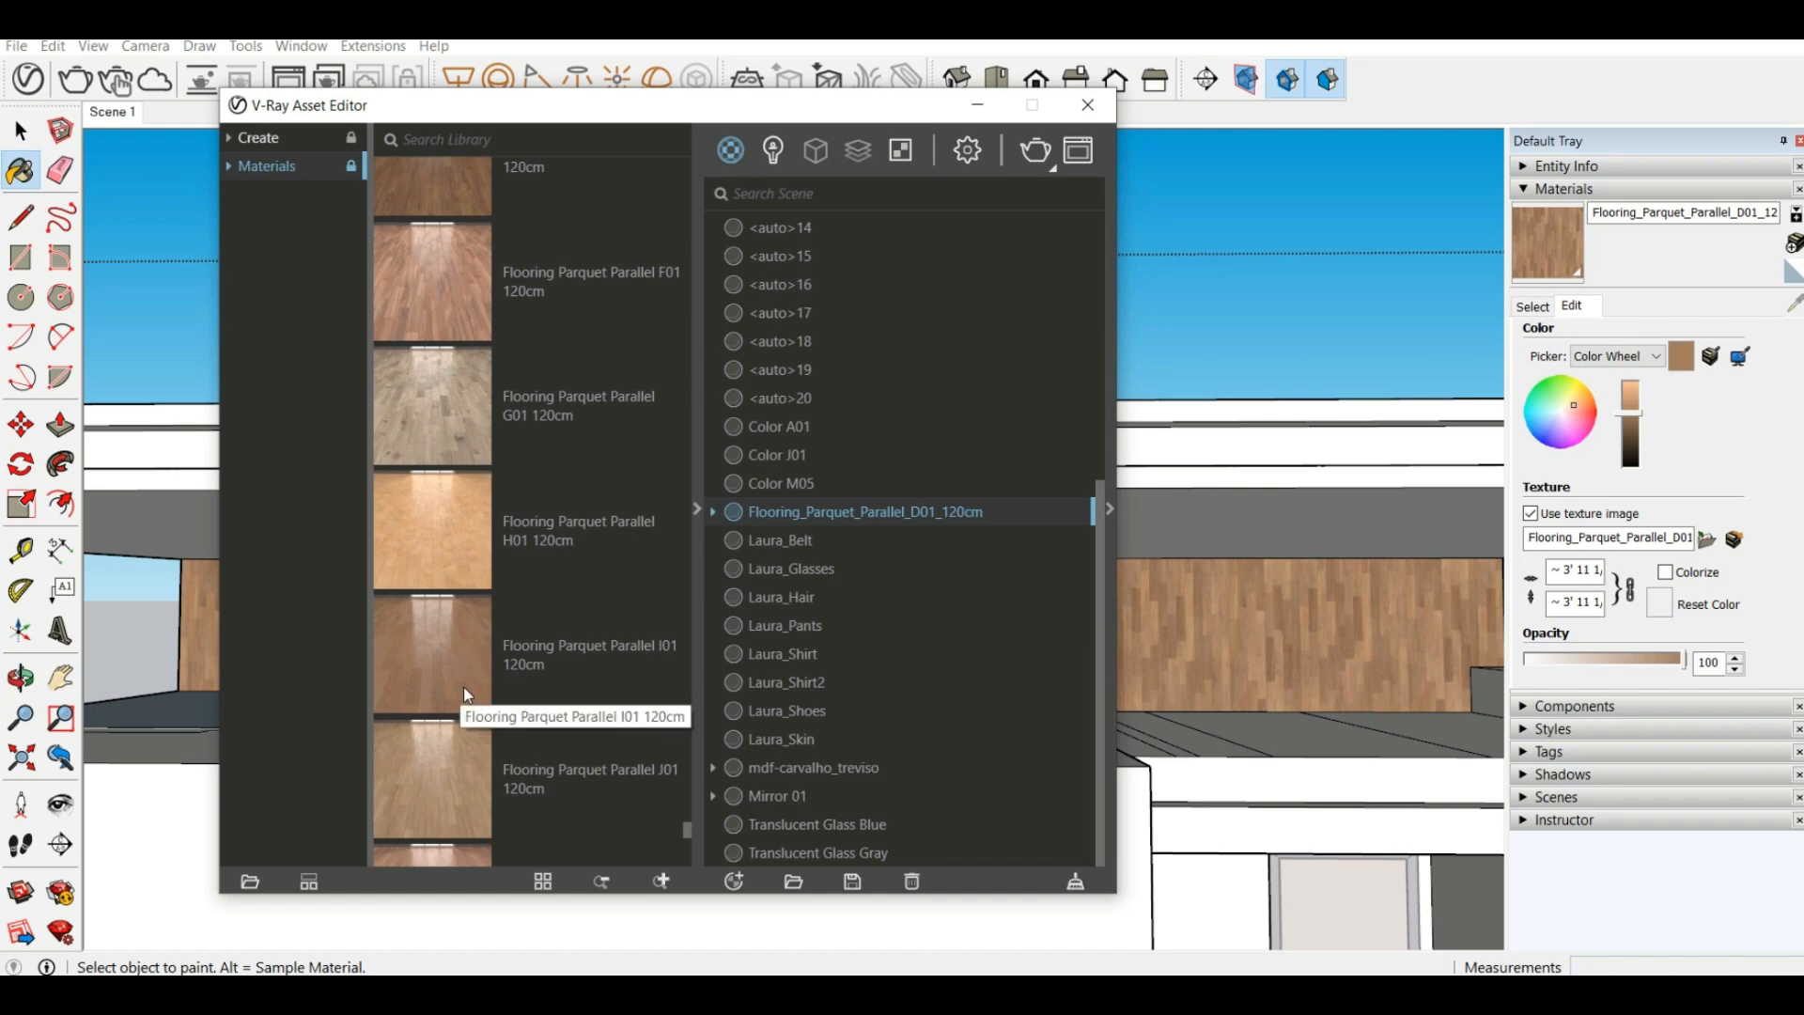
pyautogui.scroll(-2, 464, 686)
pyautogui.scroll(-2, 501, 745)
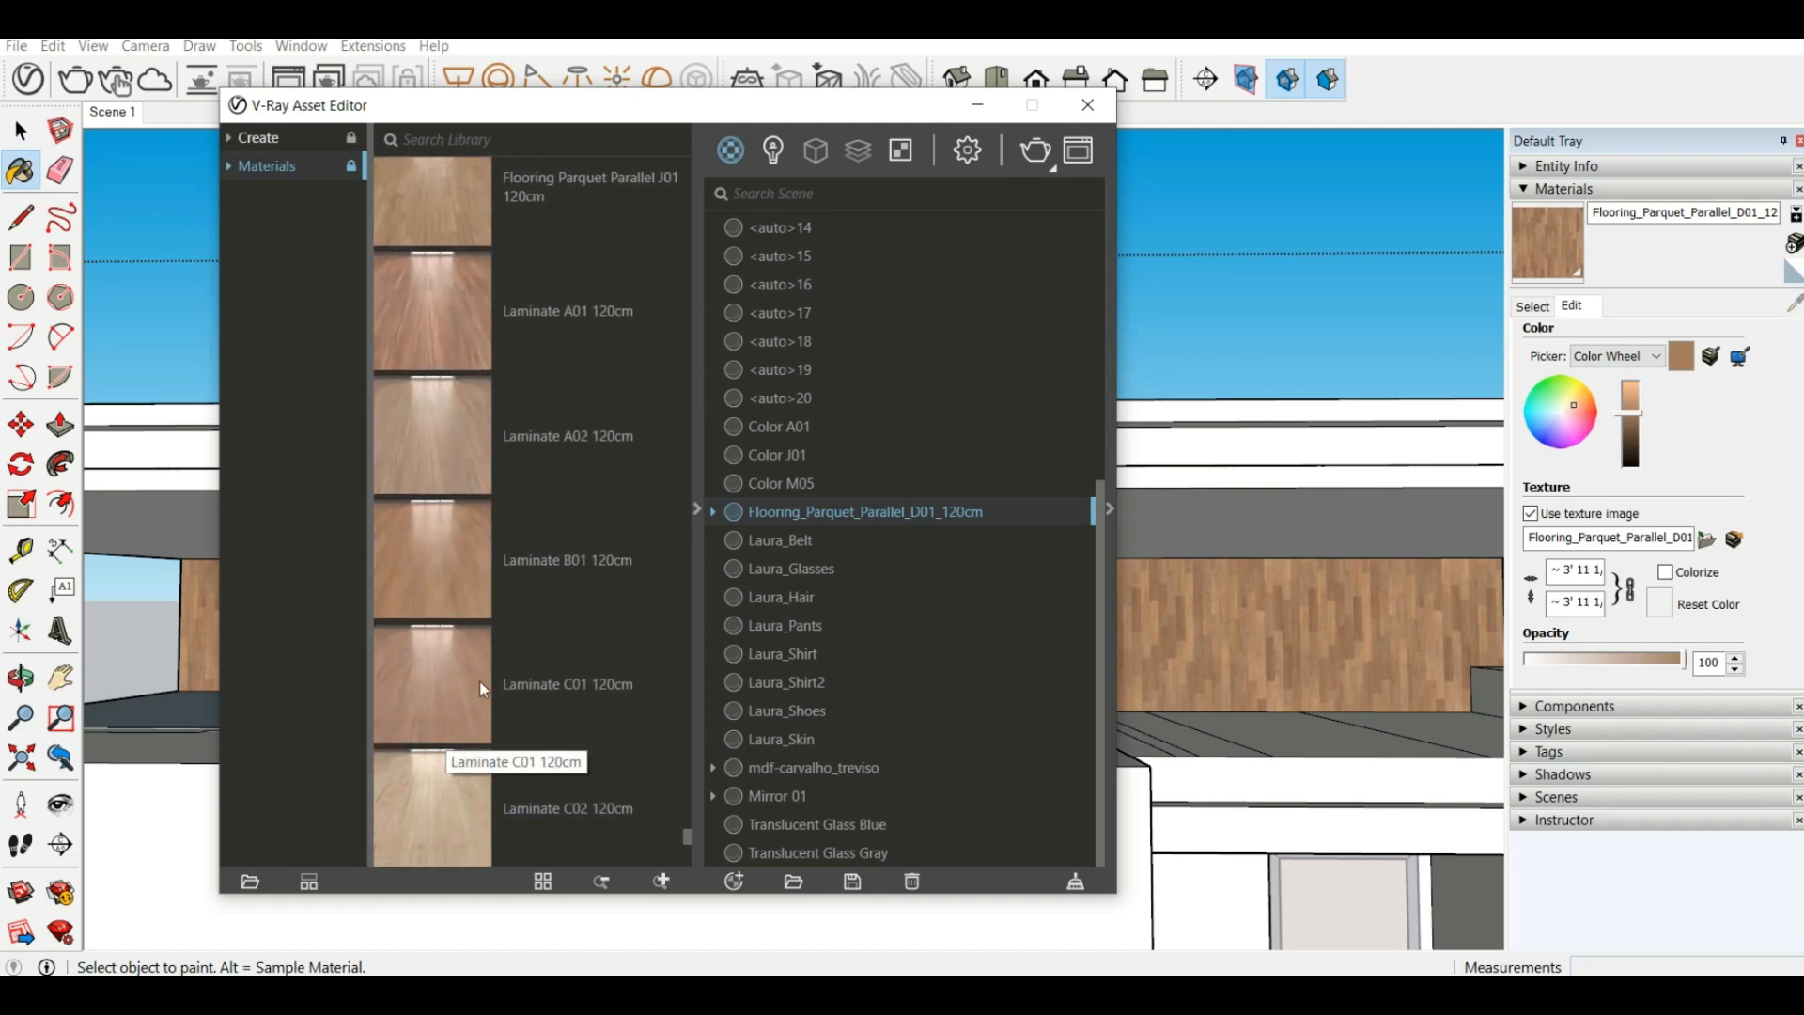
pyautogui.scroll(-3, 498, 723)
pyautogui.scroll(2, 435, 576)
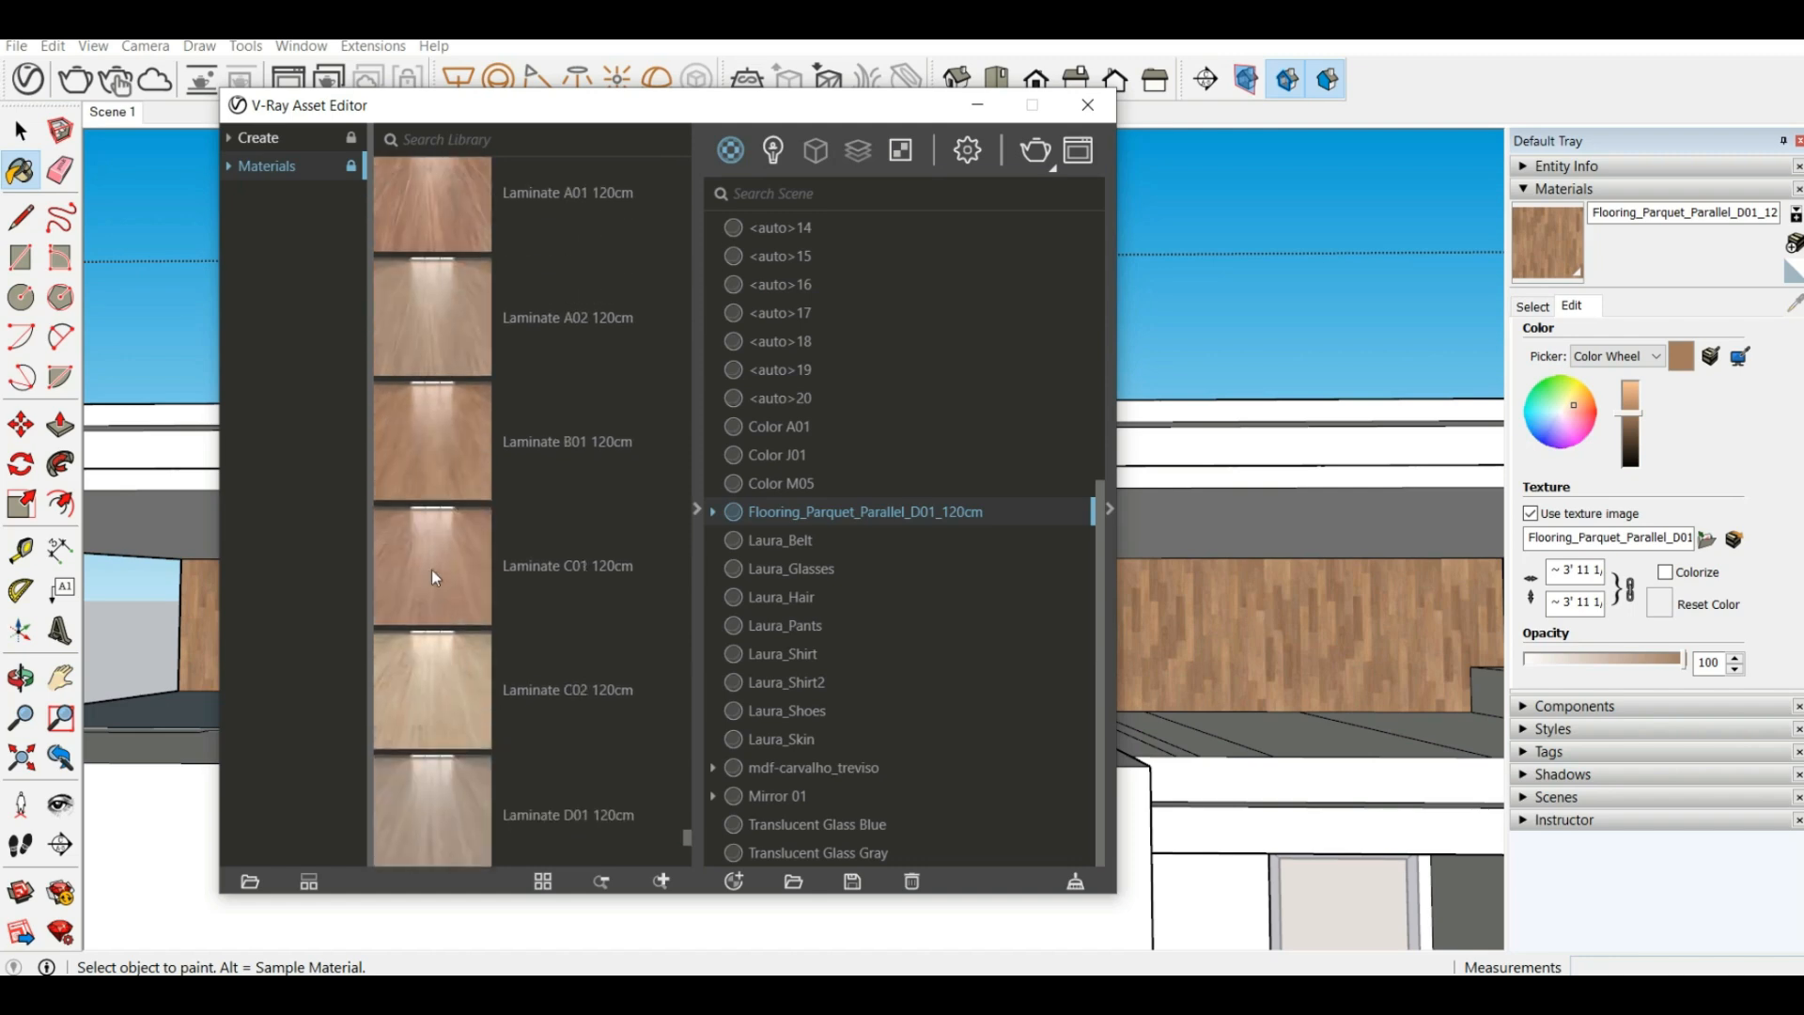
pyautogui.moveTo(438, 564); pyautogui.dragTo(825, 441)
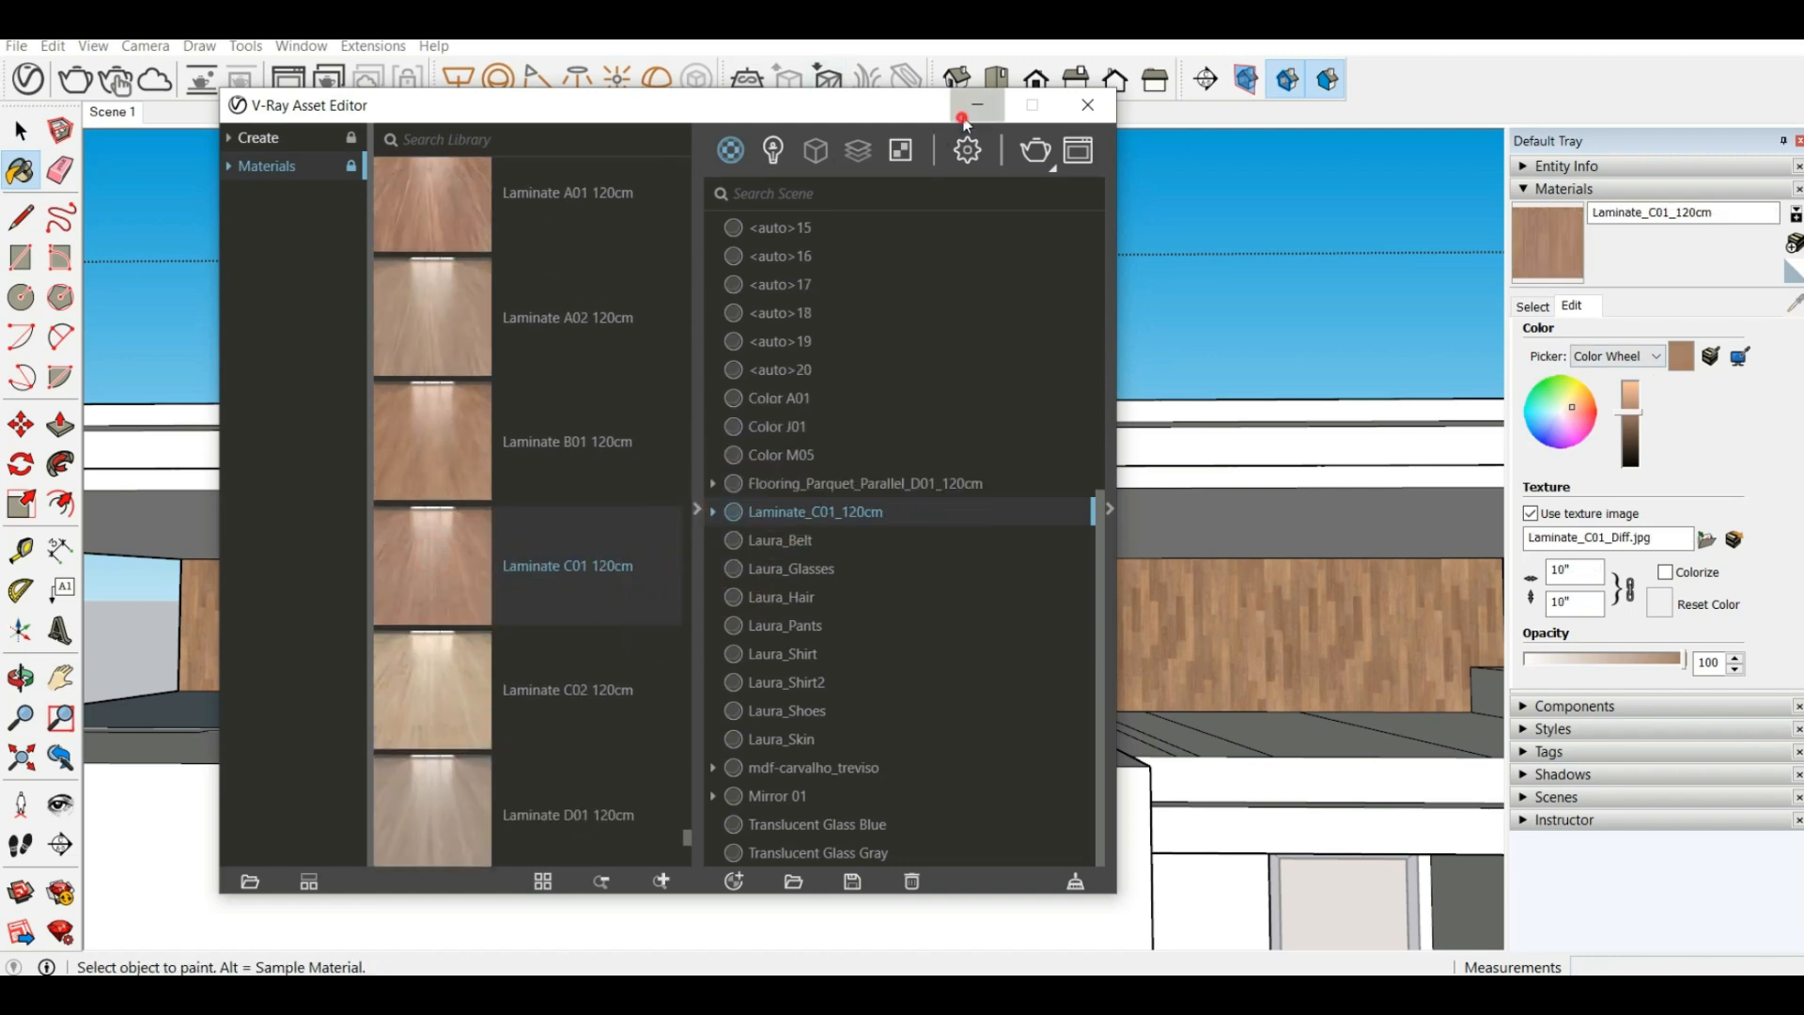
pyautogui.click(1088, 104)
pyautogui.scroll(4, 1080, 652)
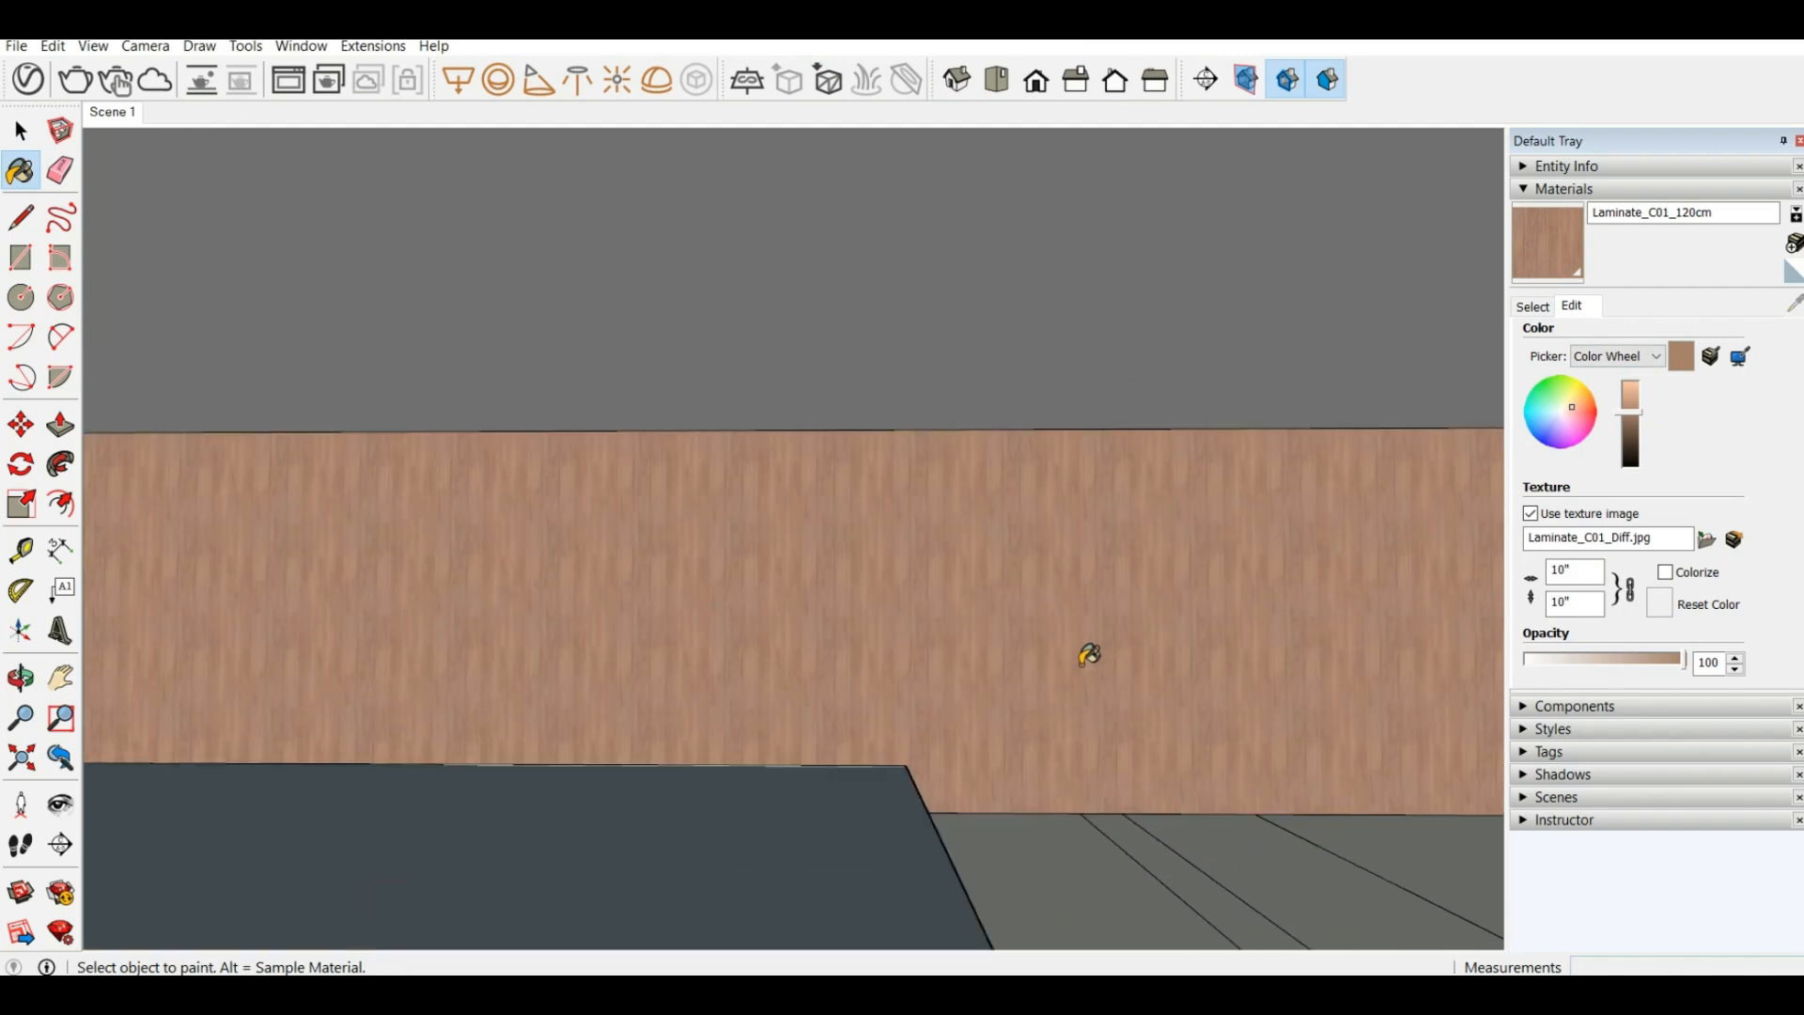
# Set the Laminate C01 material's texture width to 120cm with proportional height, and check its scale along the wall beneath the roof slab
pyautogui.doubleClick(1571, 571)
pyautogui.write('12')
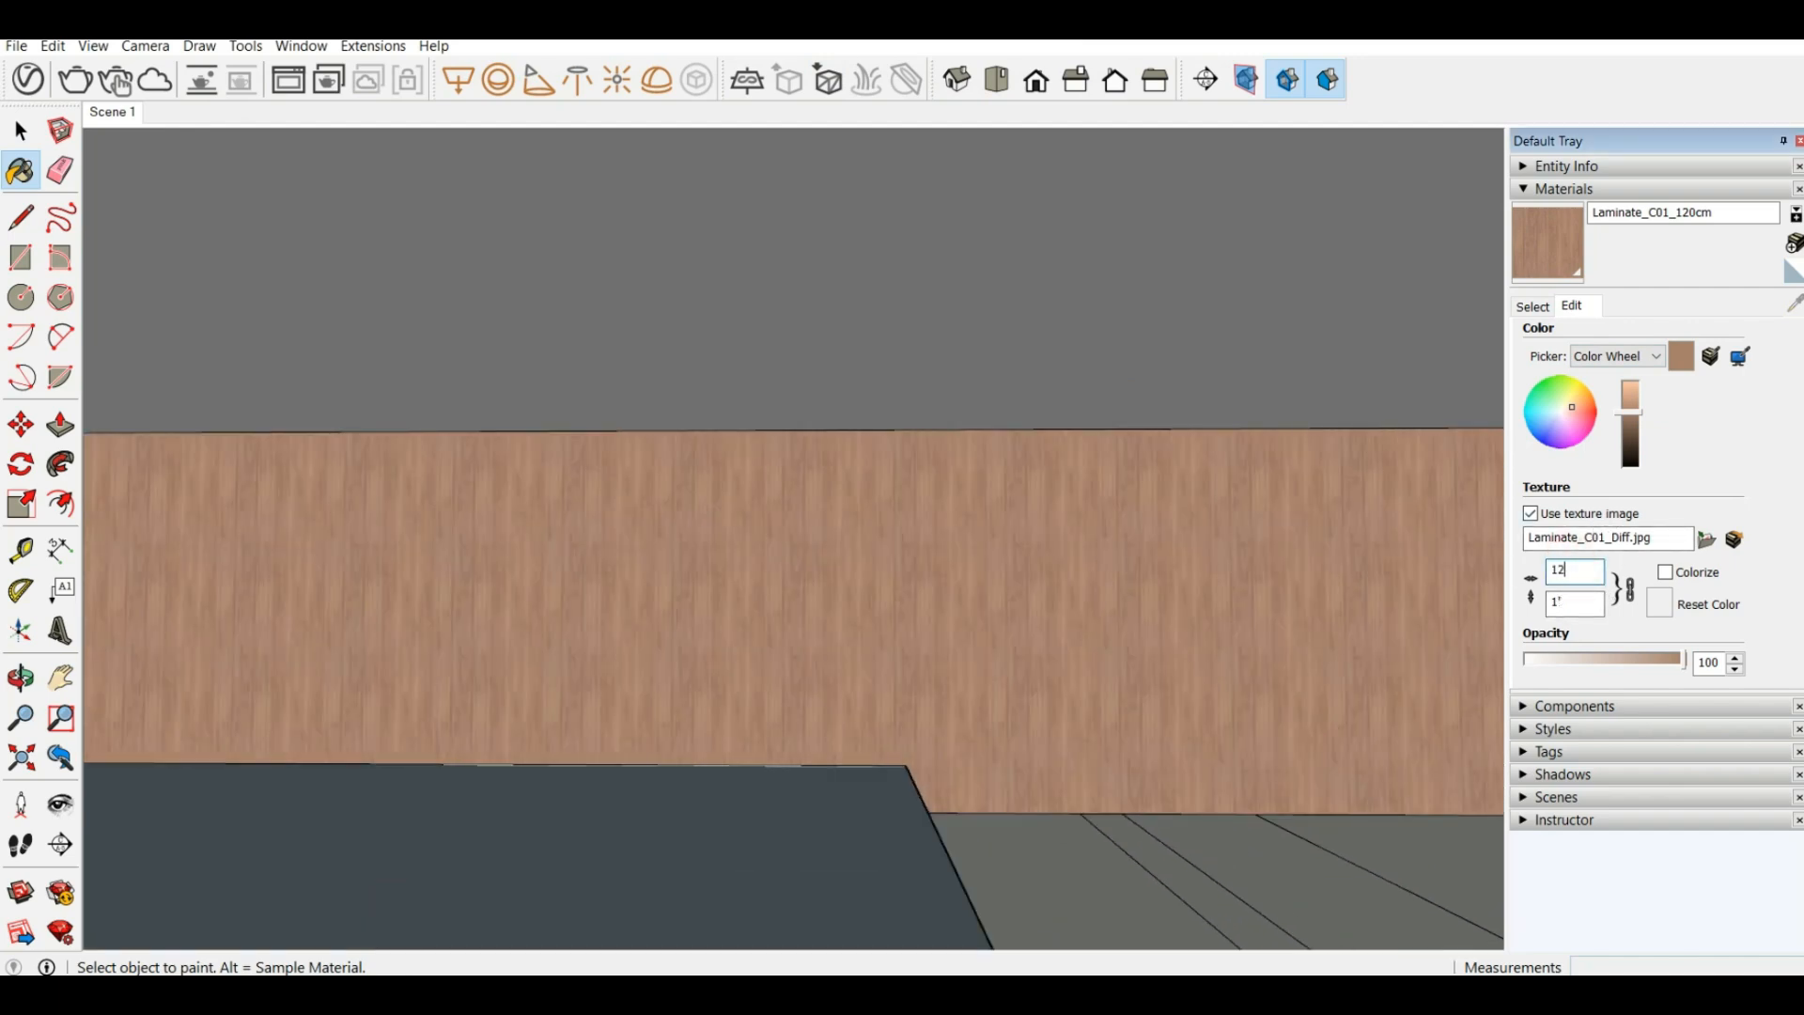
pyautogui.write('0cm')
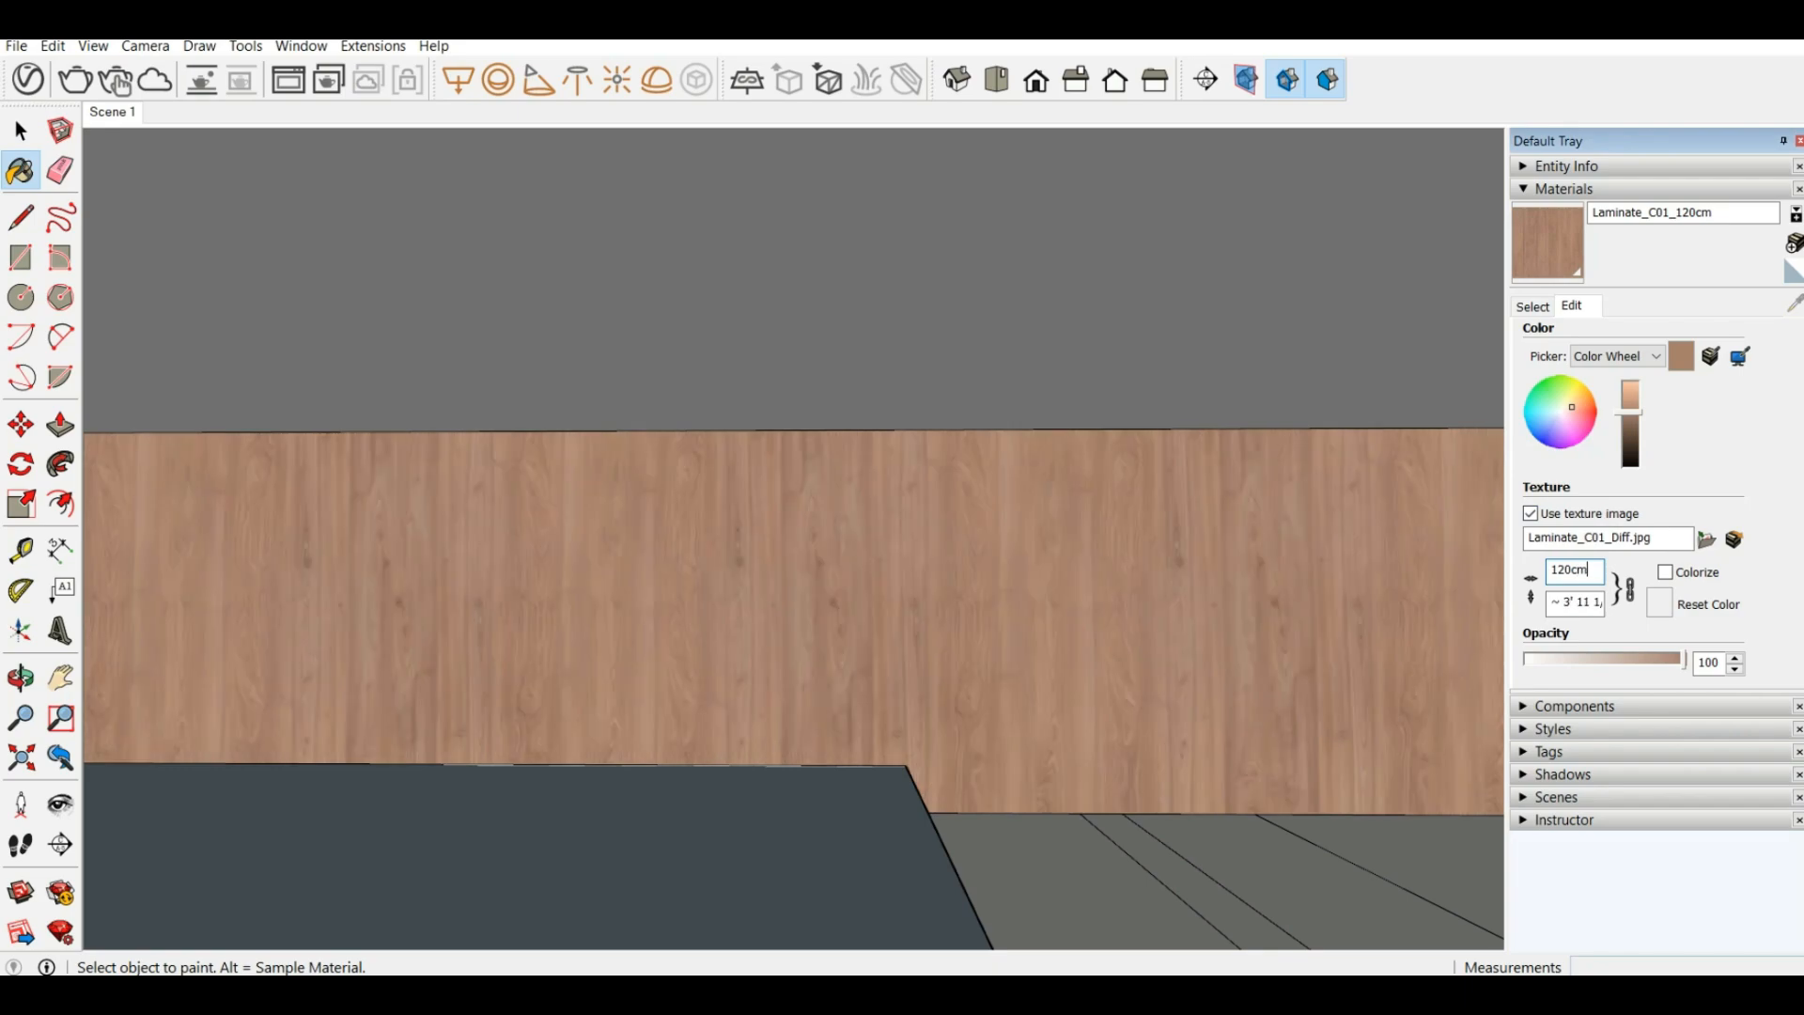
pyautogui.scroll(-2, 1078, 564)
pyautogui.scroll(-3, 464, 452)
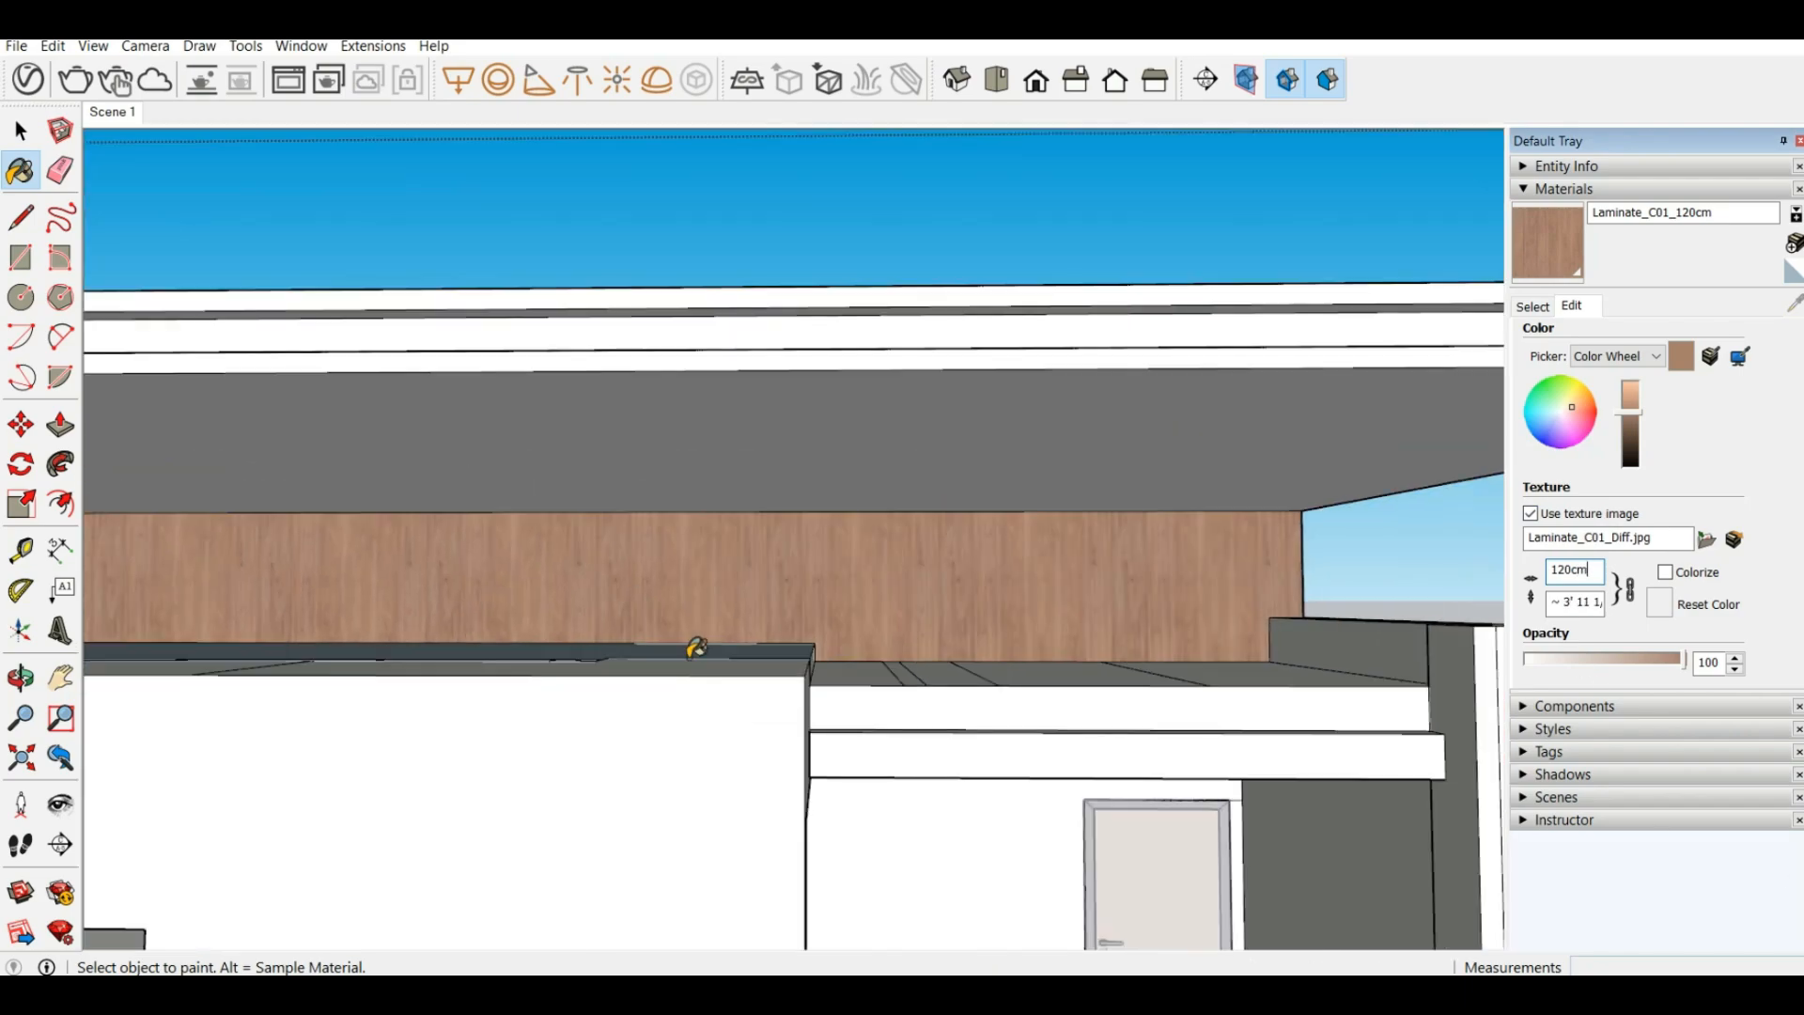
pyautogui.scroll(-3, 355, 411)
pyautogui.scroll(3, 488, 621)
pyautogui.scroll(-3, 363, 442)
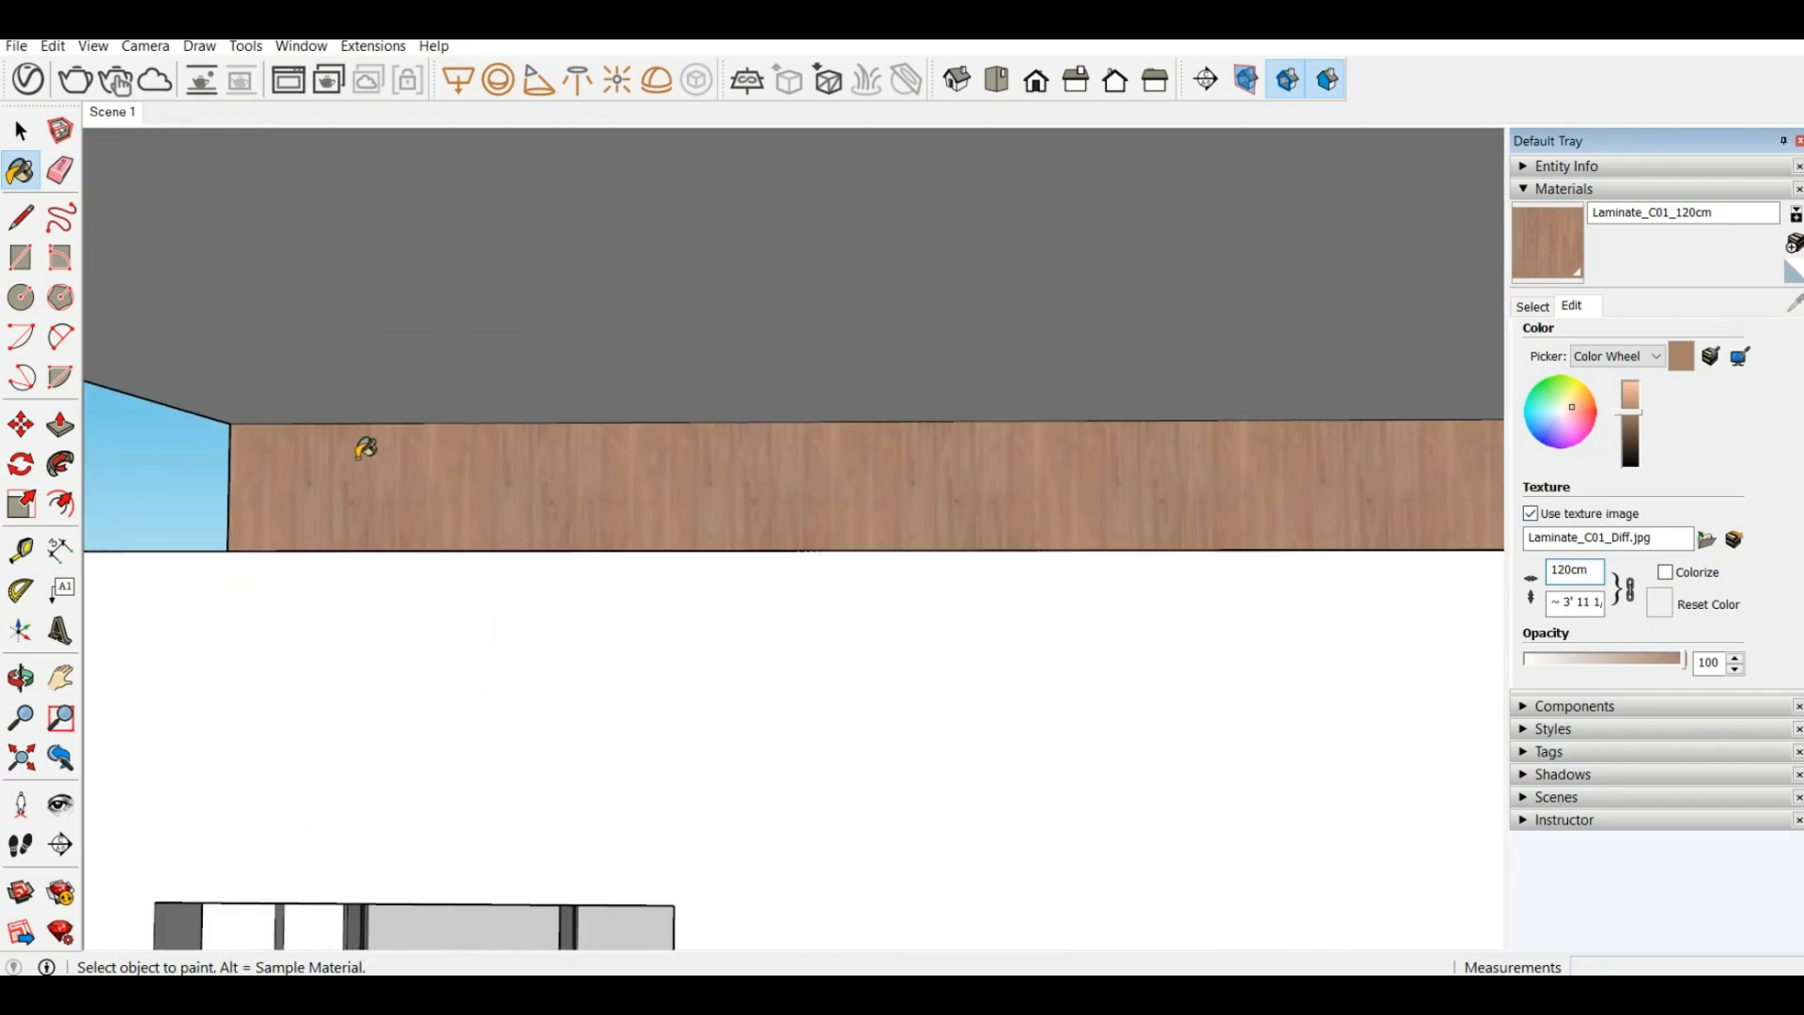
pyautogui.moveTo(363, 443); pyautogui.dragTo(717, 584, button='middle')
pyautogui.scroll(5, 657, 516)
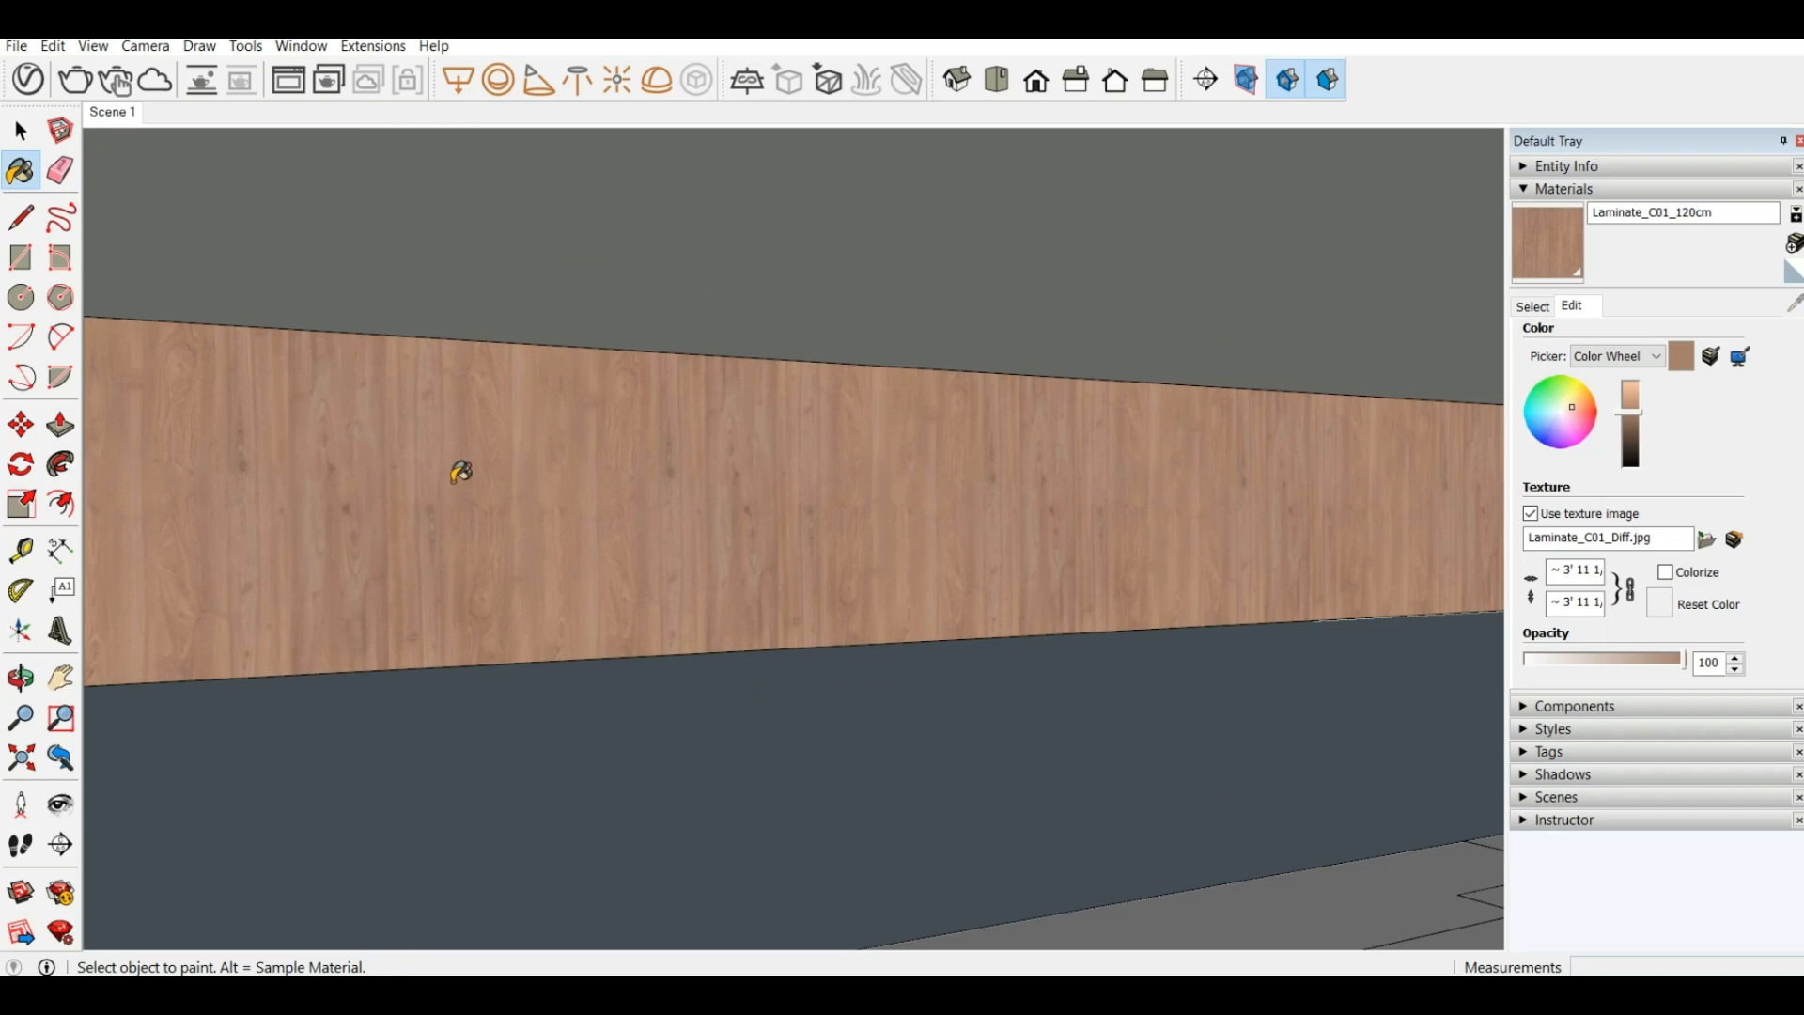
pyautogui.scroll(-3, 507, 536)
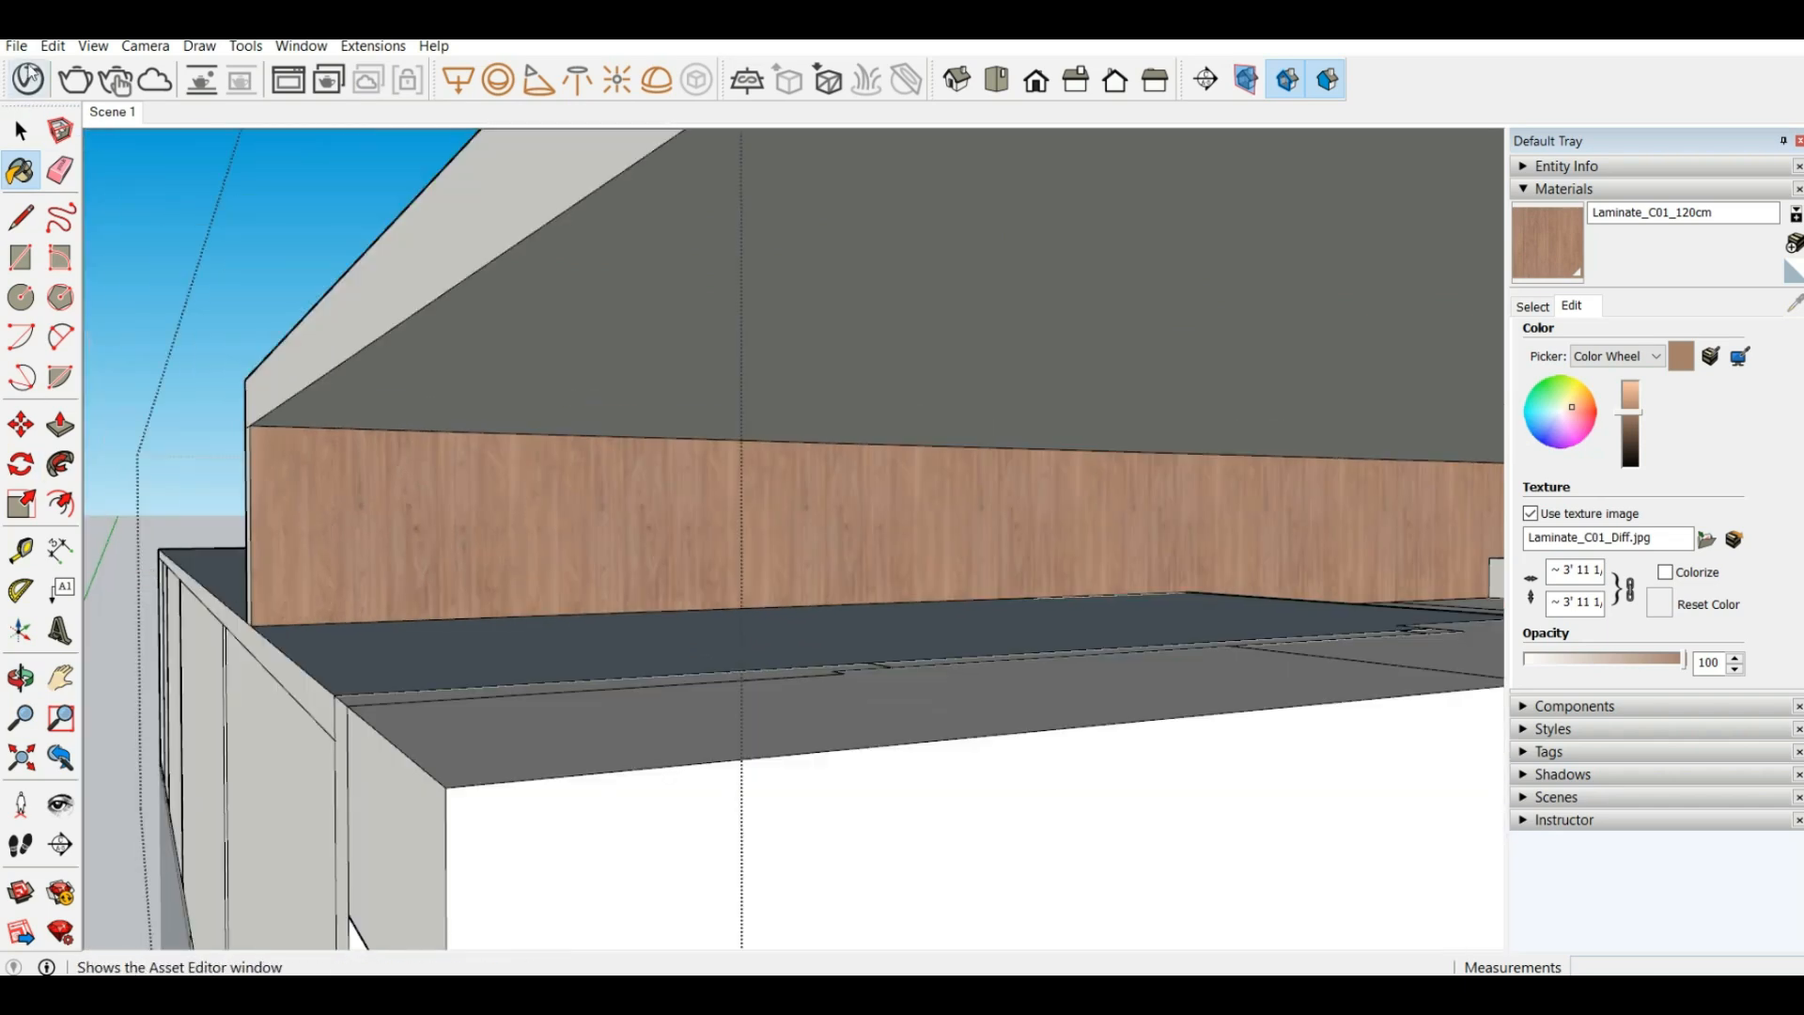
# Find the Wood Planks A01 100cm preset in the V-Ray material library and add it to the scene
pyautogui.click(44, 84)
pyautogui.scroll(-3, 602, 657)
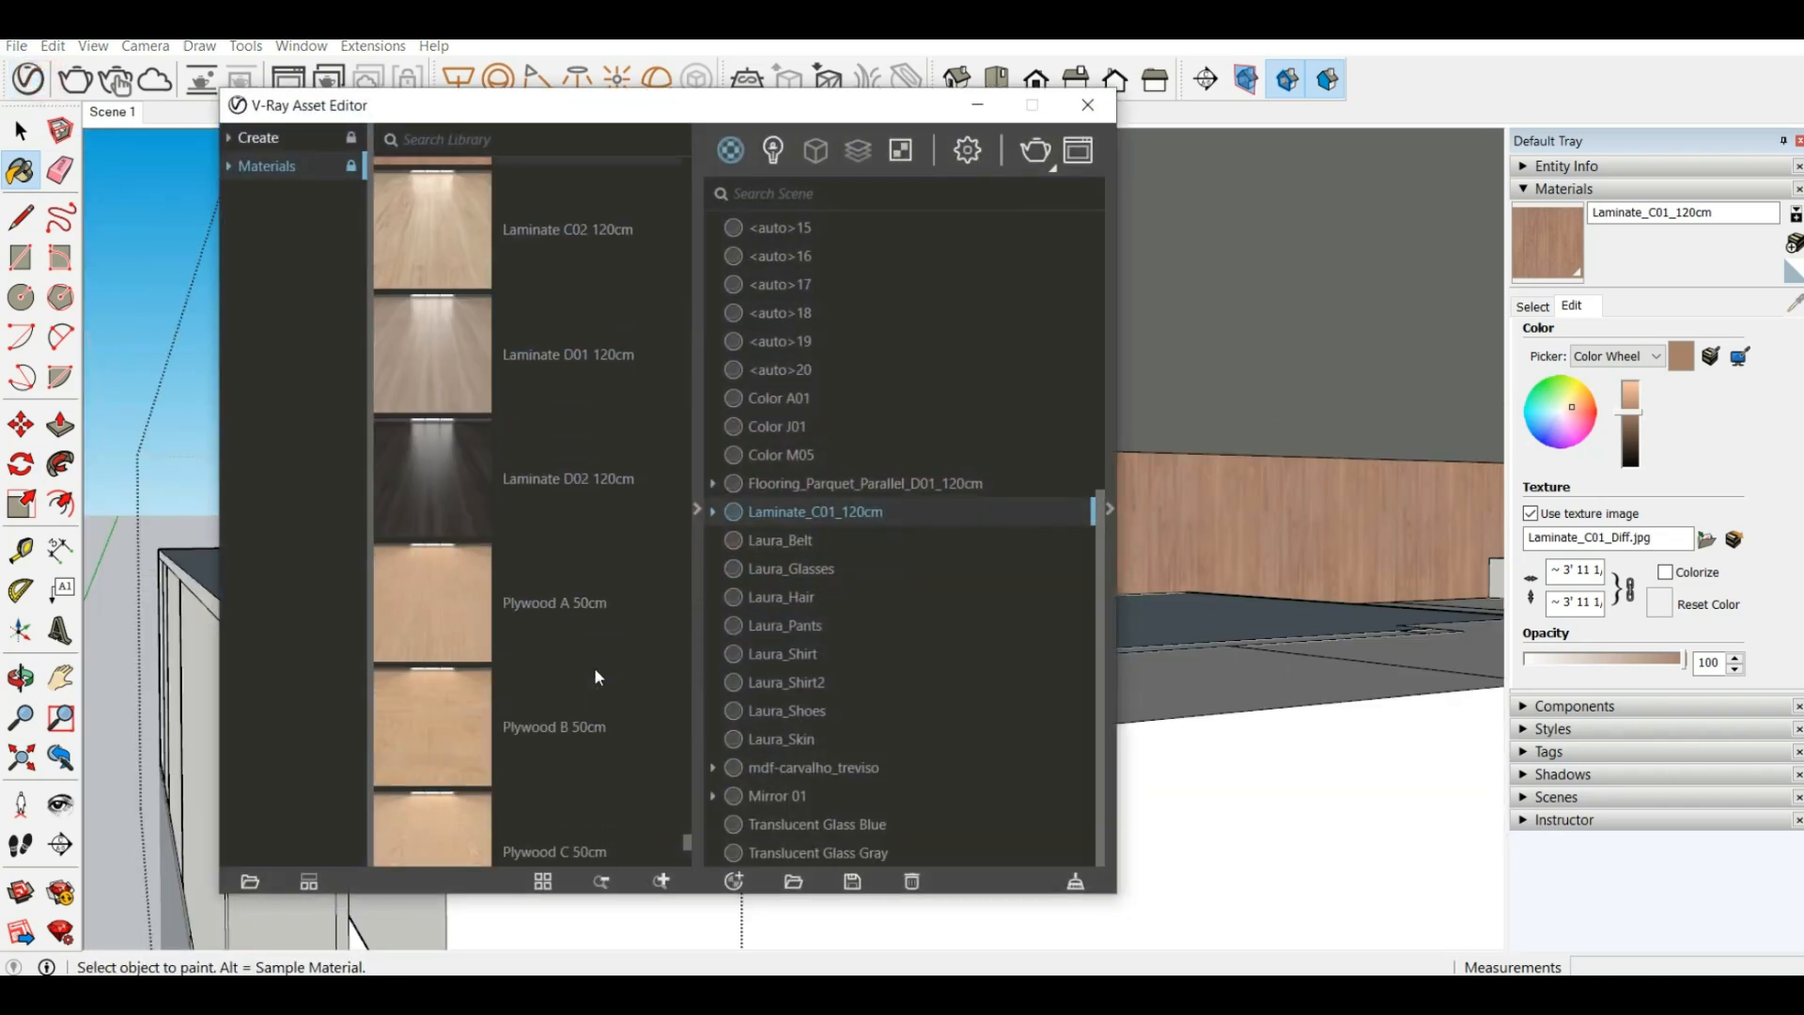
pyautogui.scroll(-5, 592, 672)
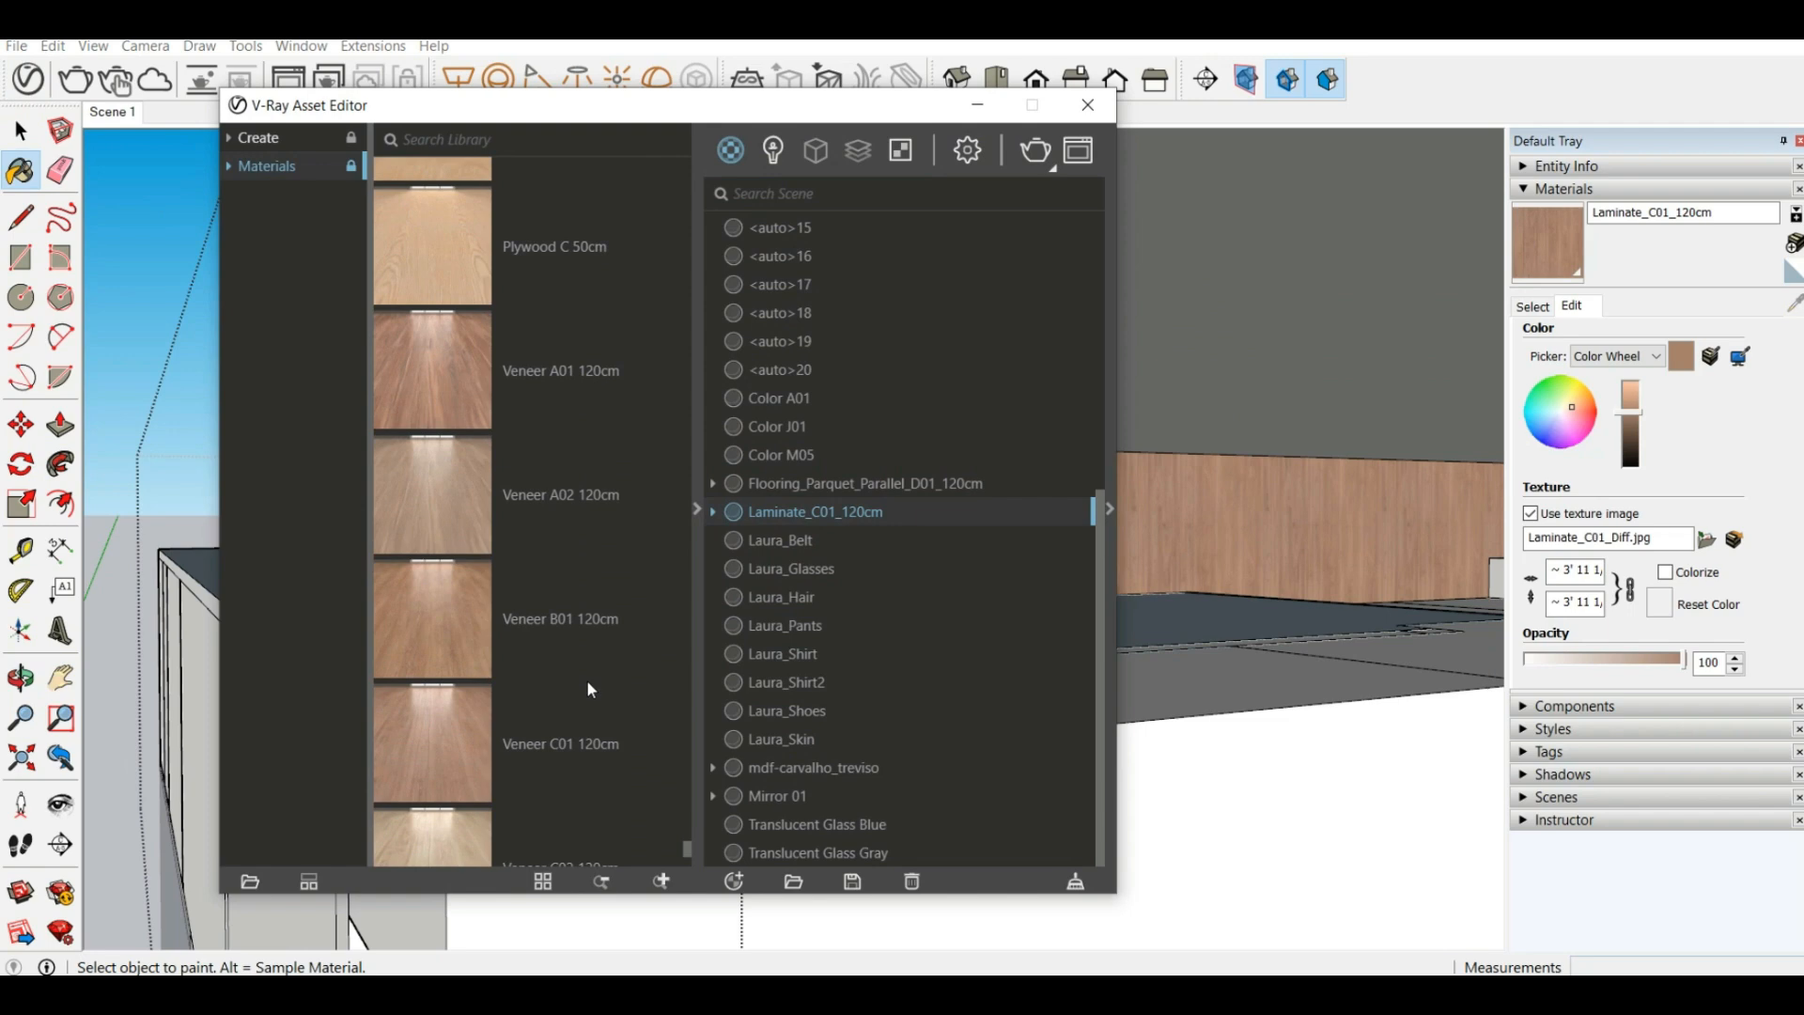
pyautogui.scroll(-3, 595, 691)
pyautogui.scroll(-4, 595, 691)
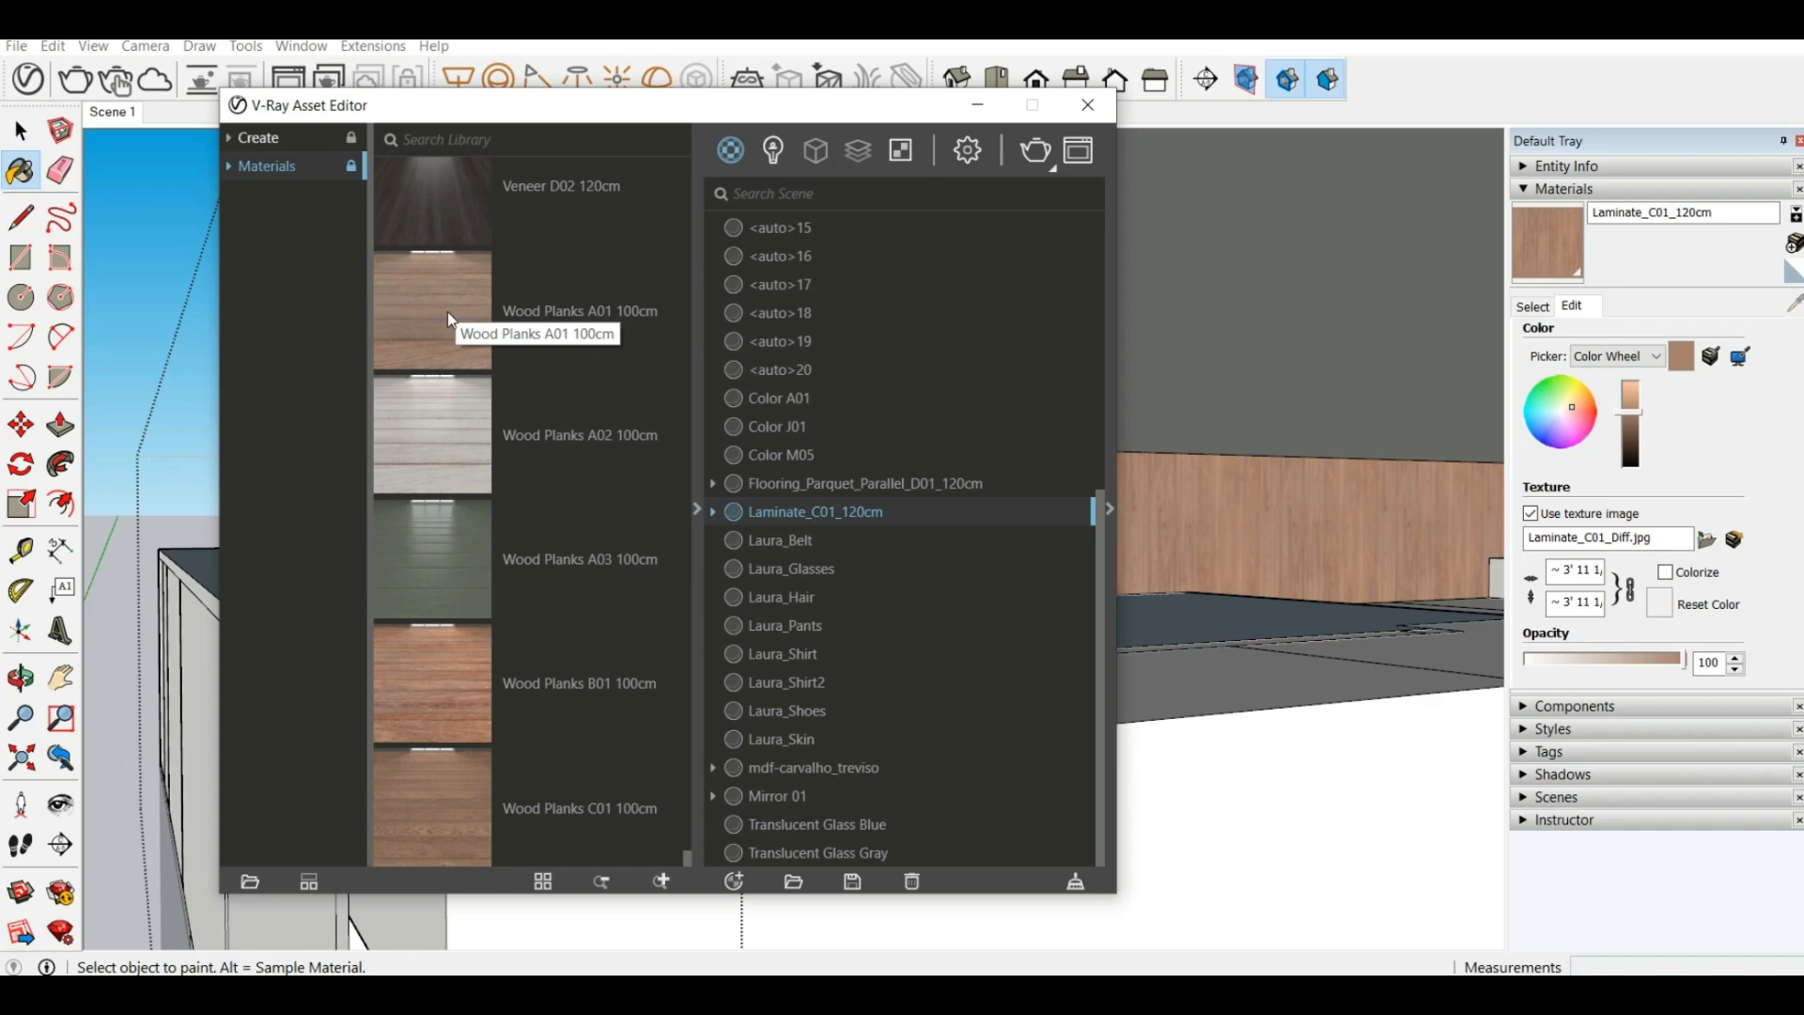
pyautogui.click(427, 295)
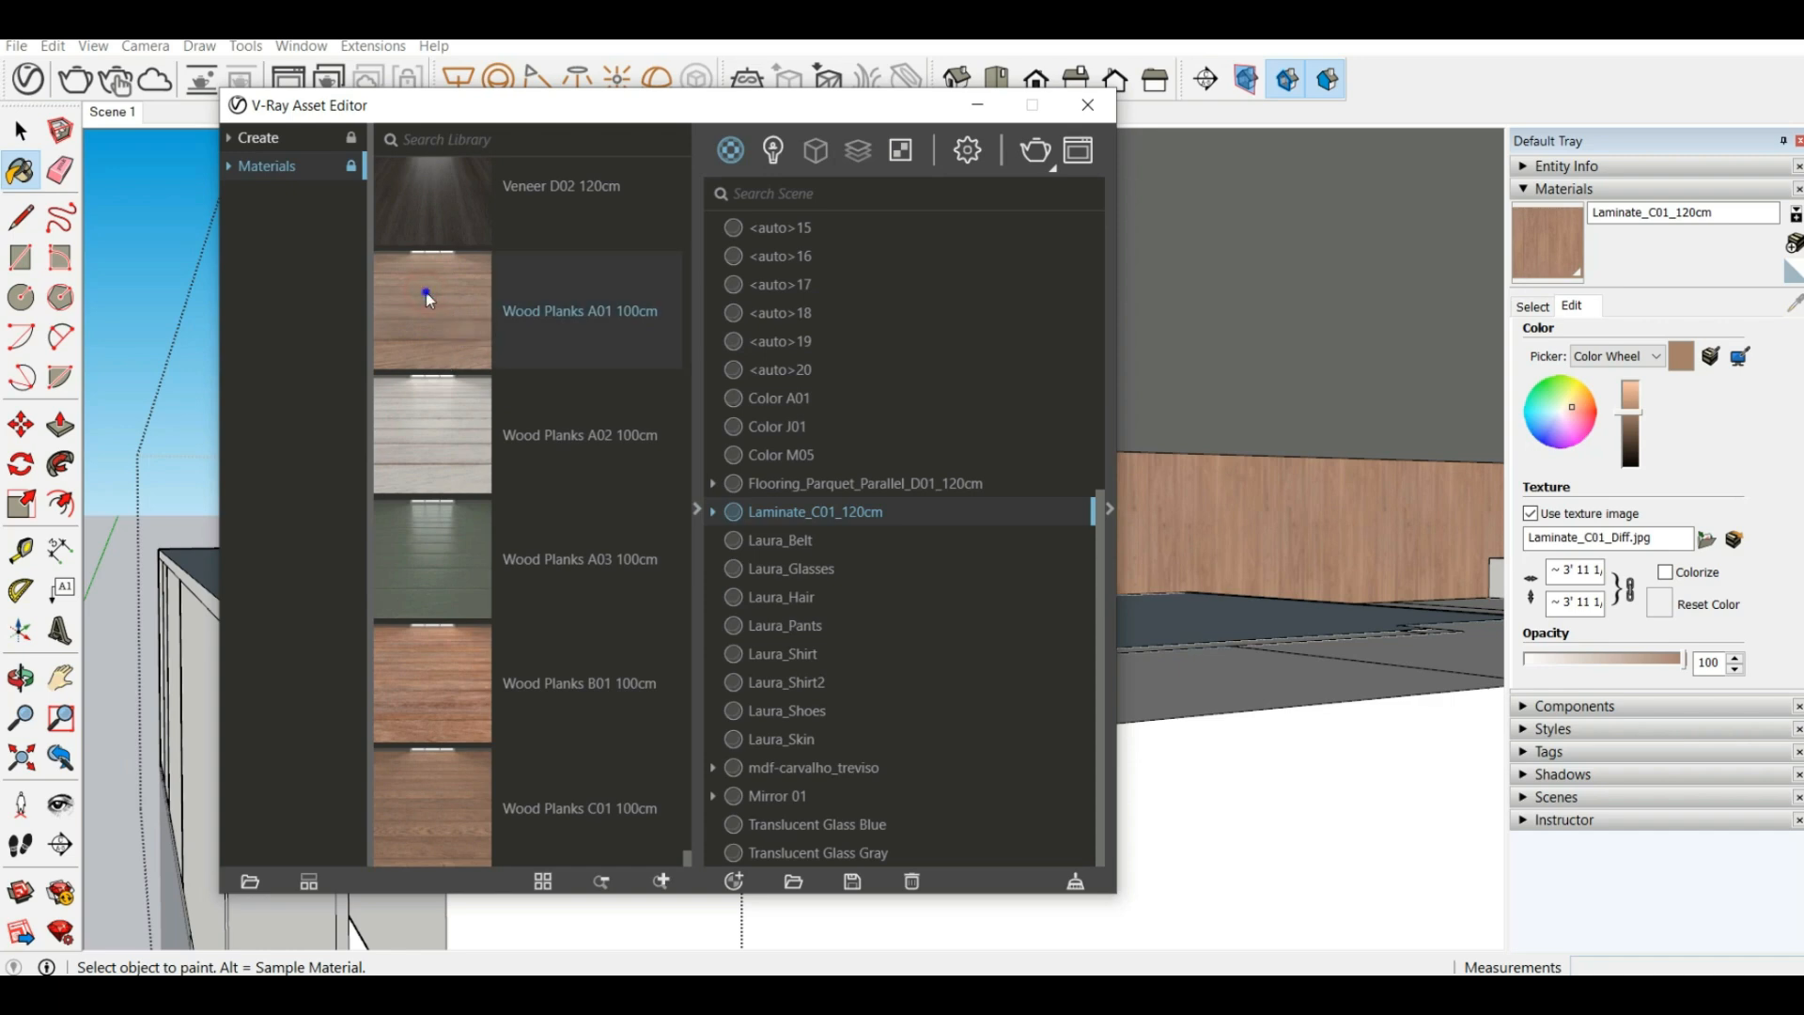
pyautogui.rightClick(426, 294)
pyautogui.click(481, 317)
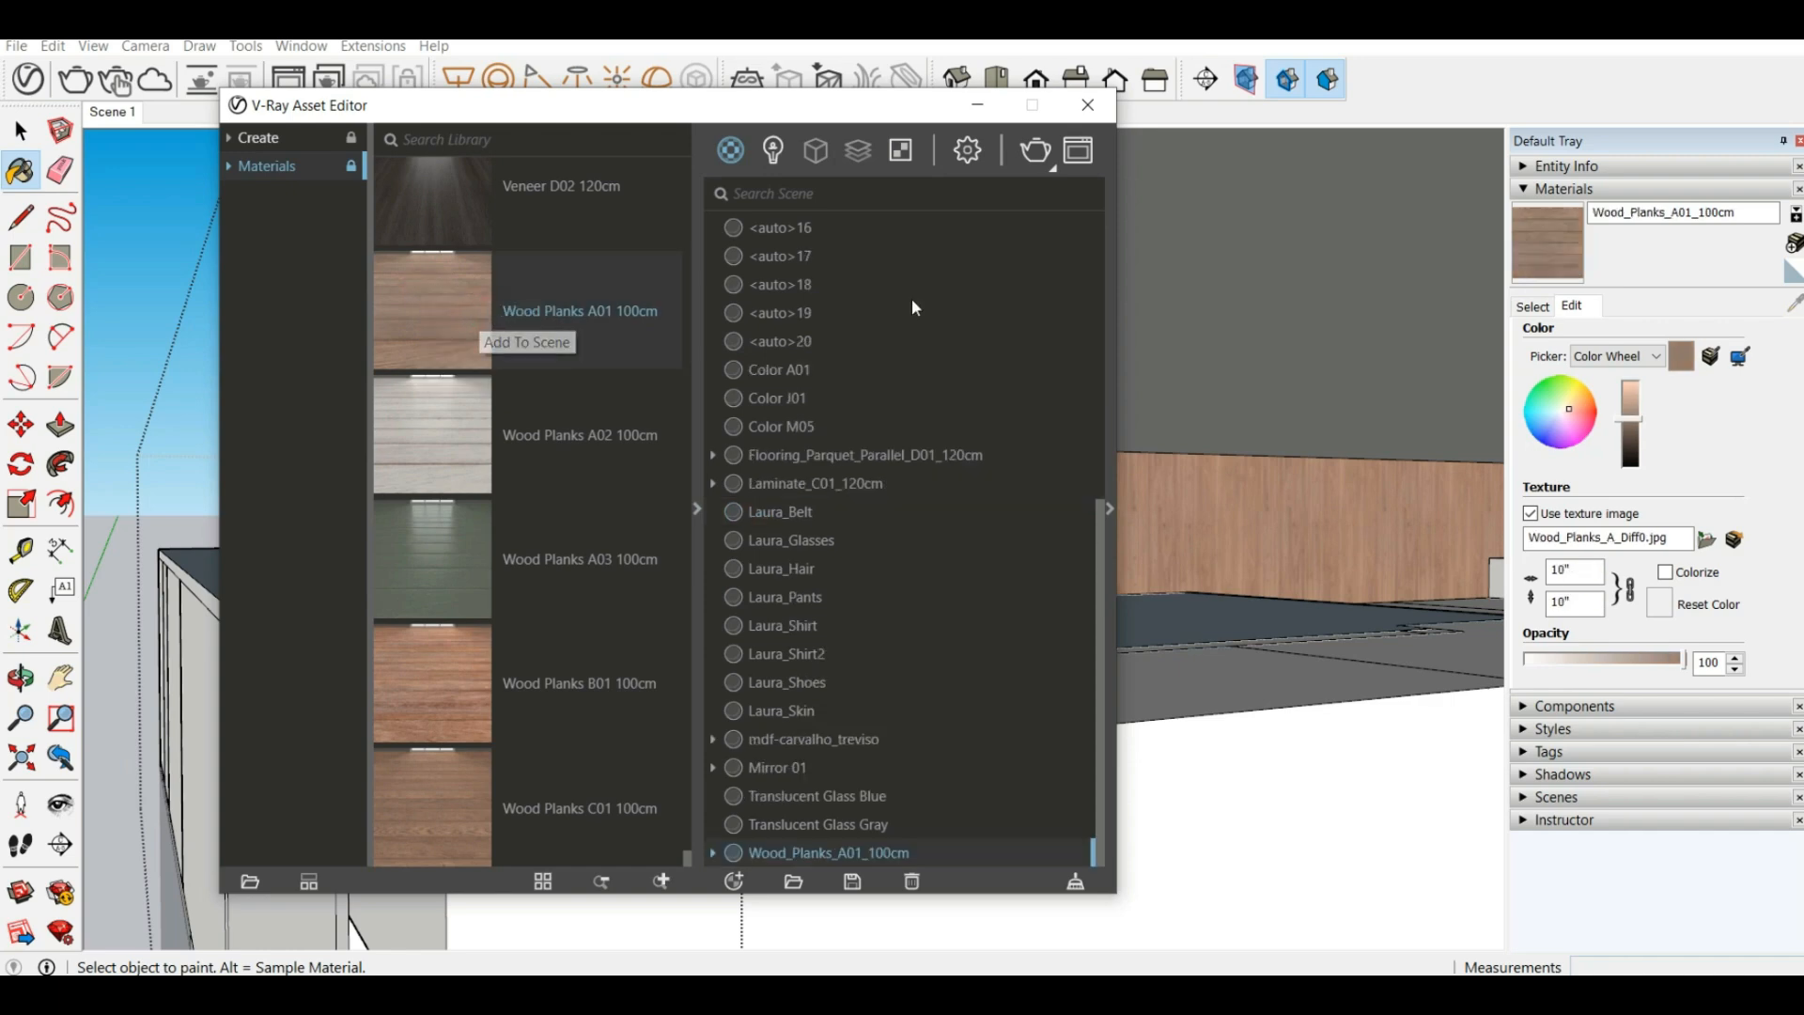
# Set the Wood Planks A01 texture width to 100cm with proportional height and paint the wall beneath the roof slab with it
pyautogui.click(1575, 570)
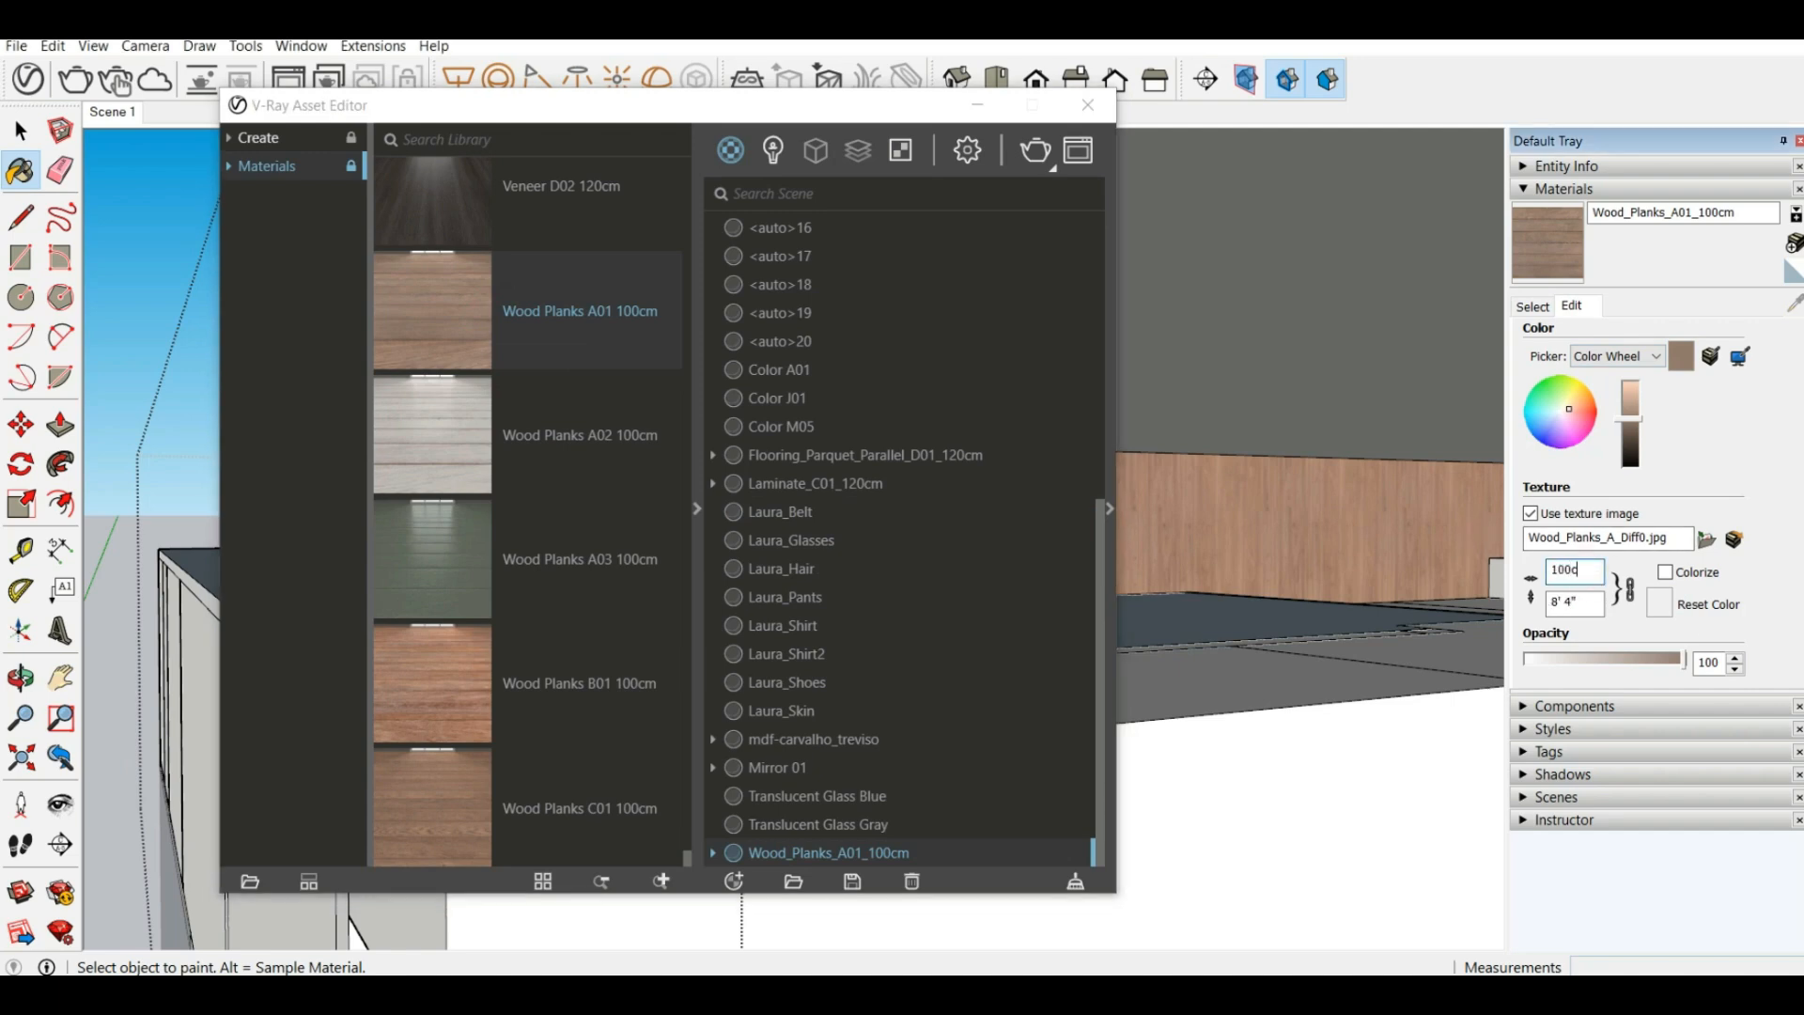
pyautogui.click(978, 106)
pyautogui.click(1009, 490)
pyautogui.scroll(-5, 606, 437)
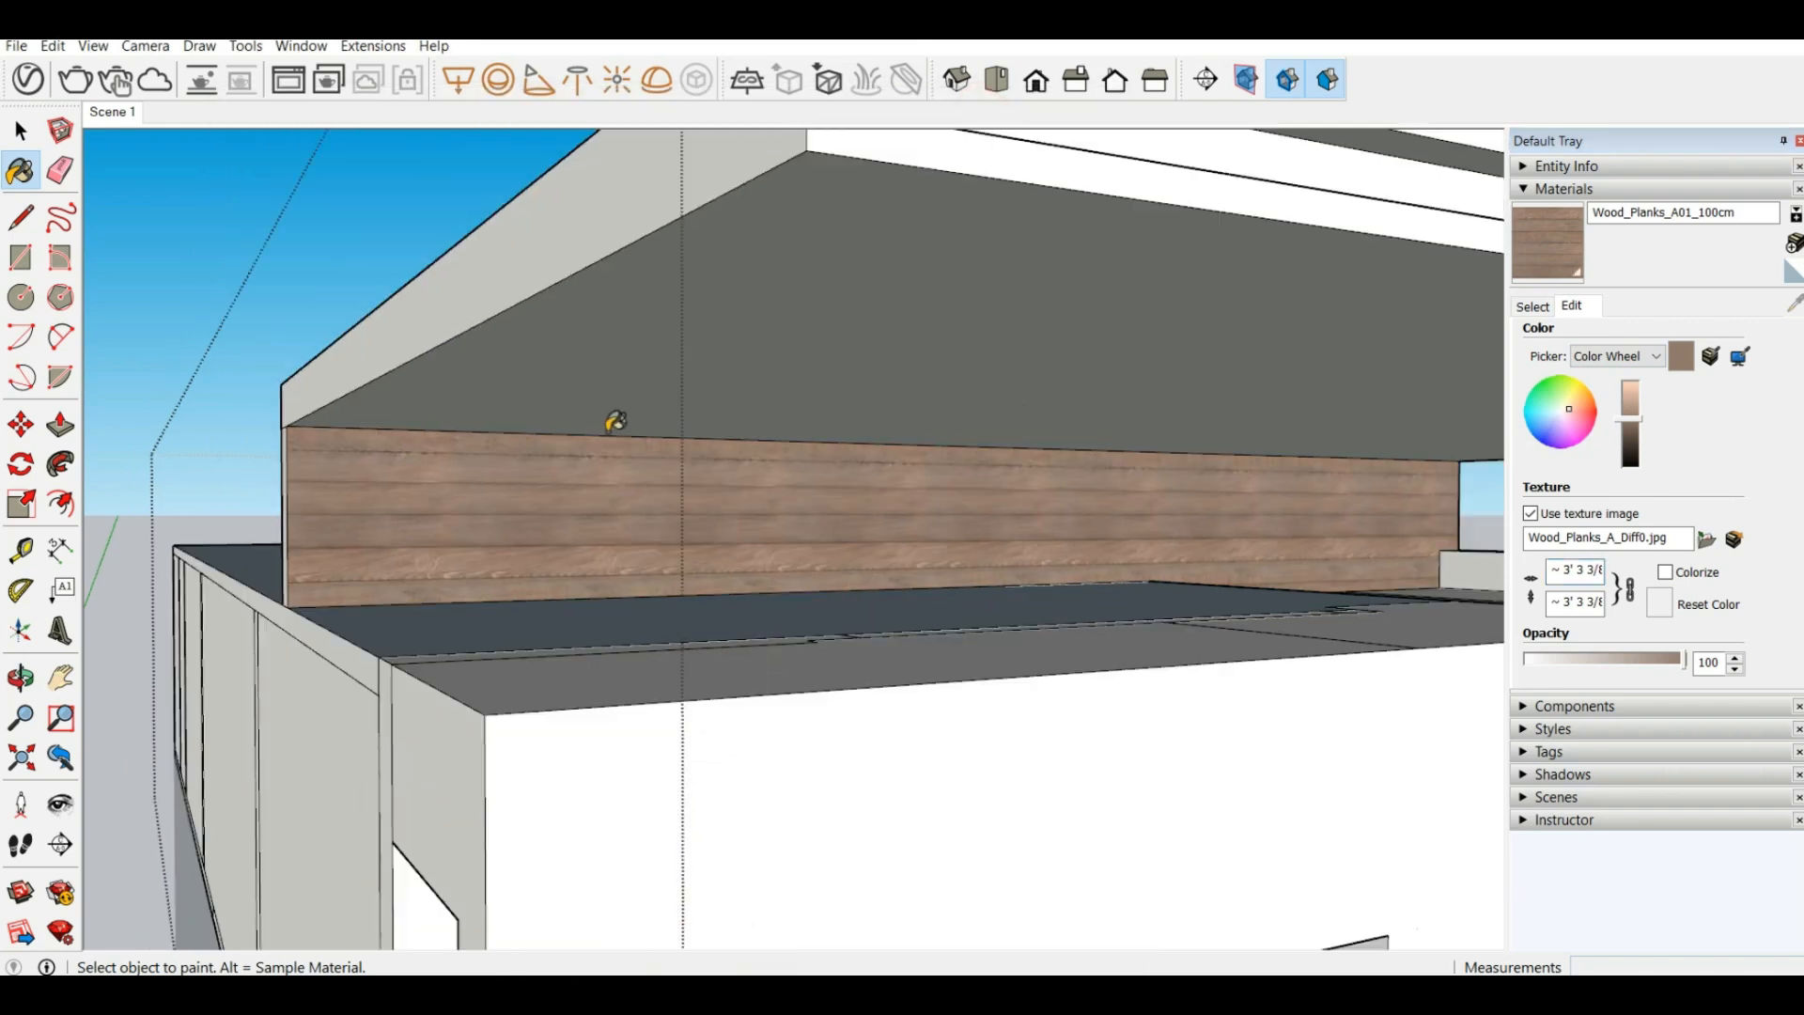
# Paint the underside of the roof slab with the Wood Planks A01 100cm material
pyautogui.moveTo(1011, 542); pyautogui.dragTo(740, 453, button='middle')
pyautogui.click(843, 318)
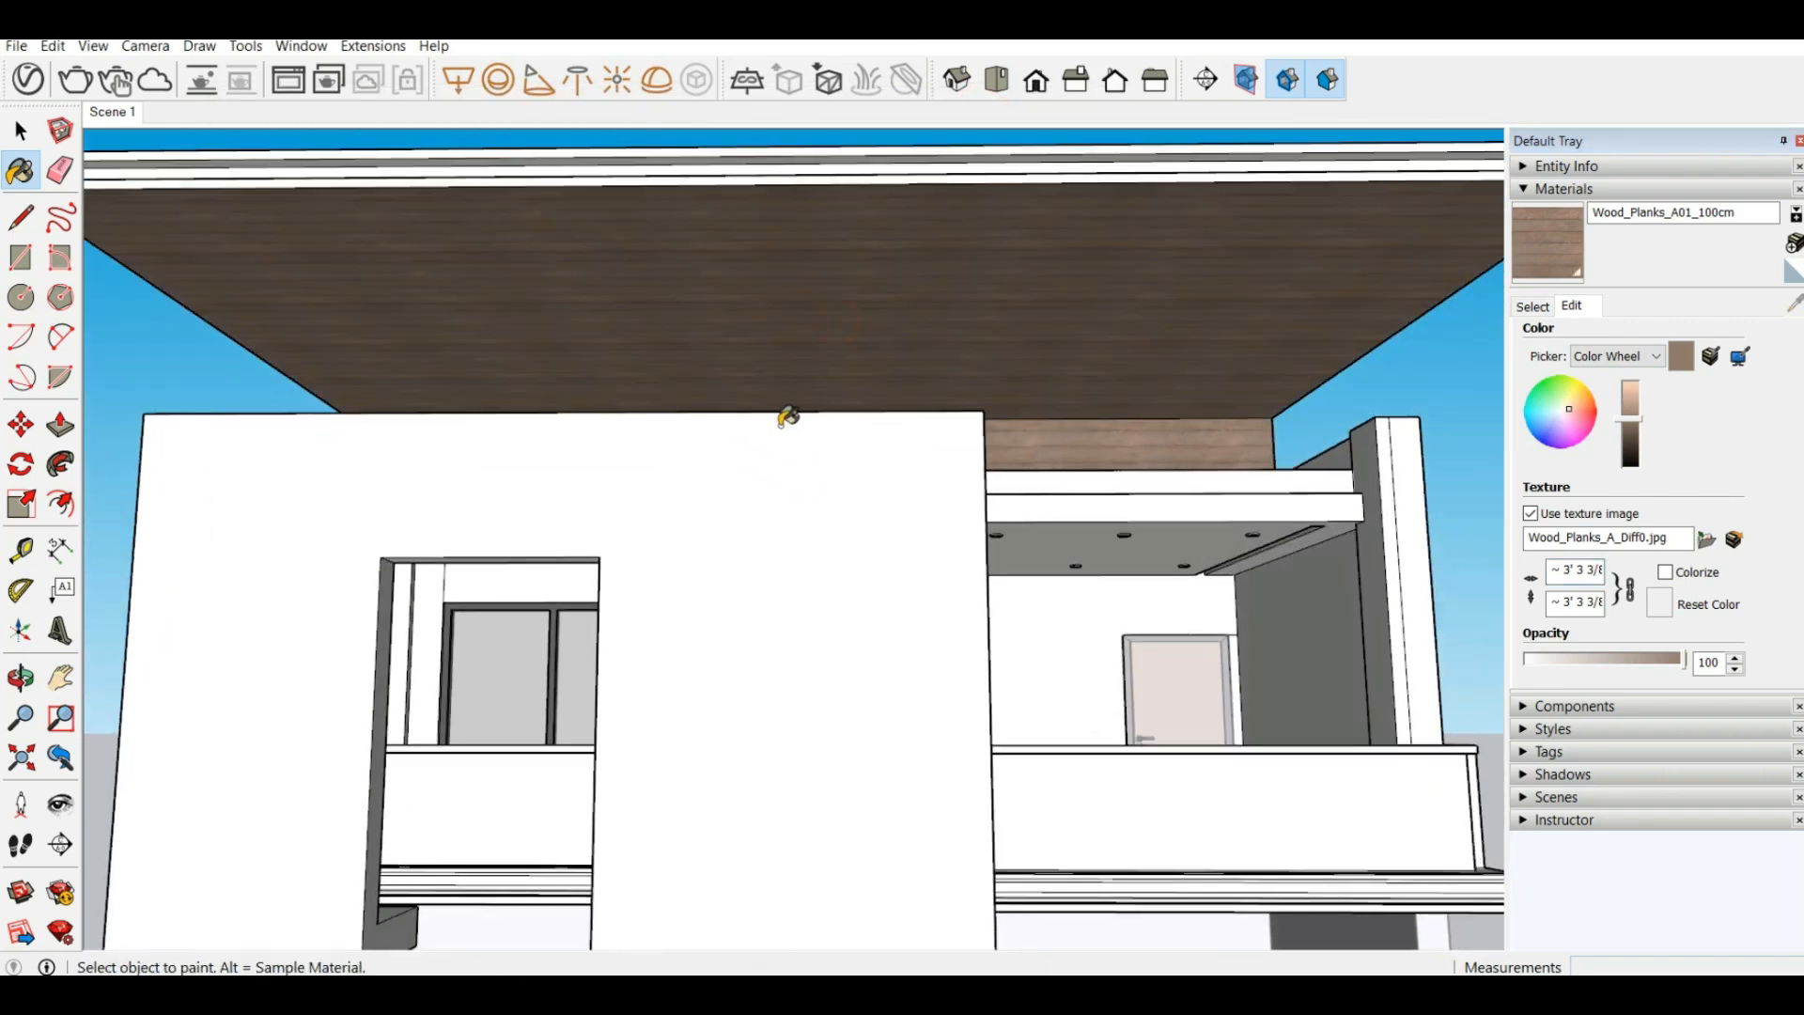
pyautogui.scroll(4, 788, 413)
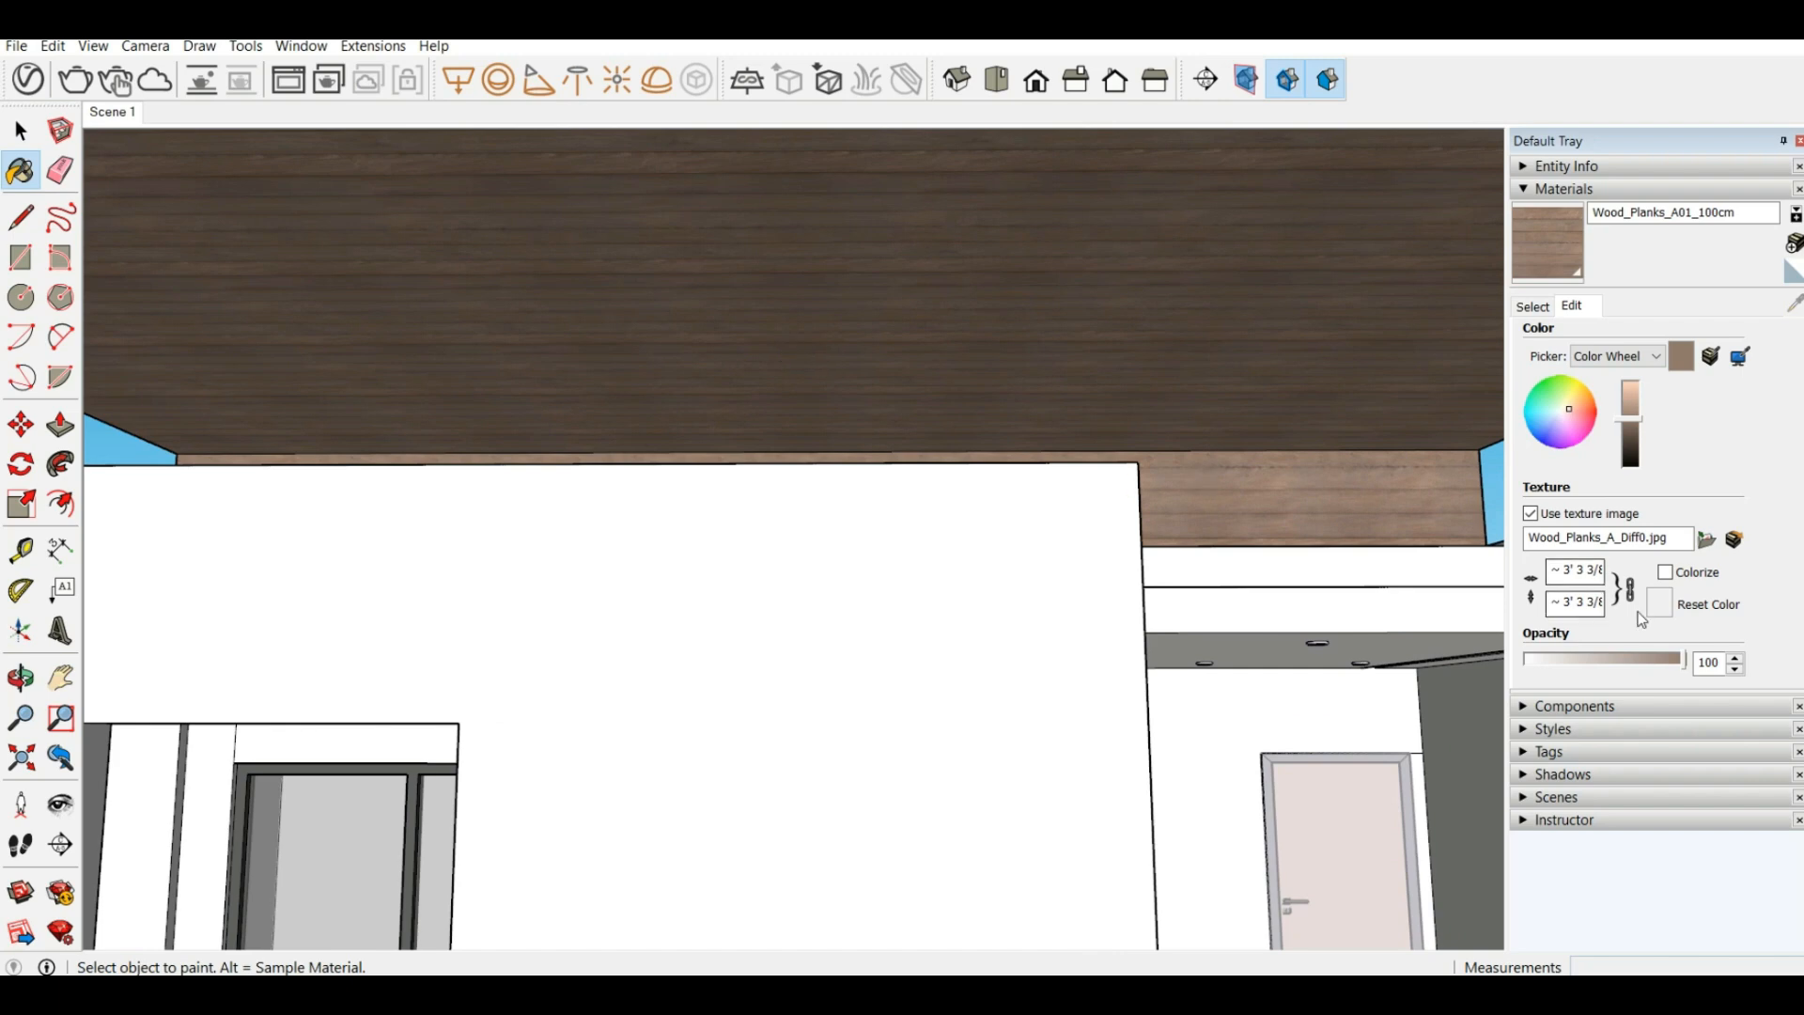
# Reposition the plank texture on the wall beneath the roof slab, rotating it about 90 degrees so the planks run vertically
pyautogui.scroll(-4, 1128, 483)
pyautogui.scroll(4, 878, 395)
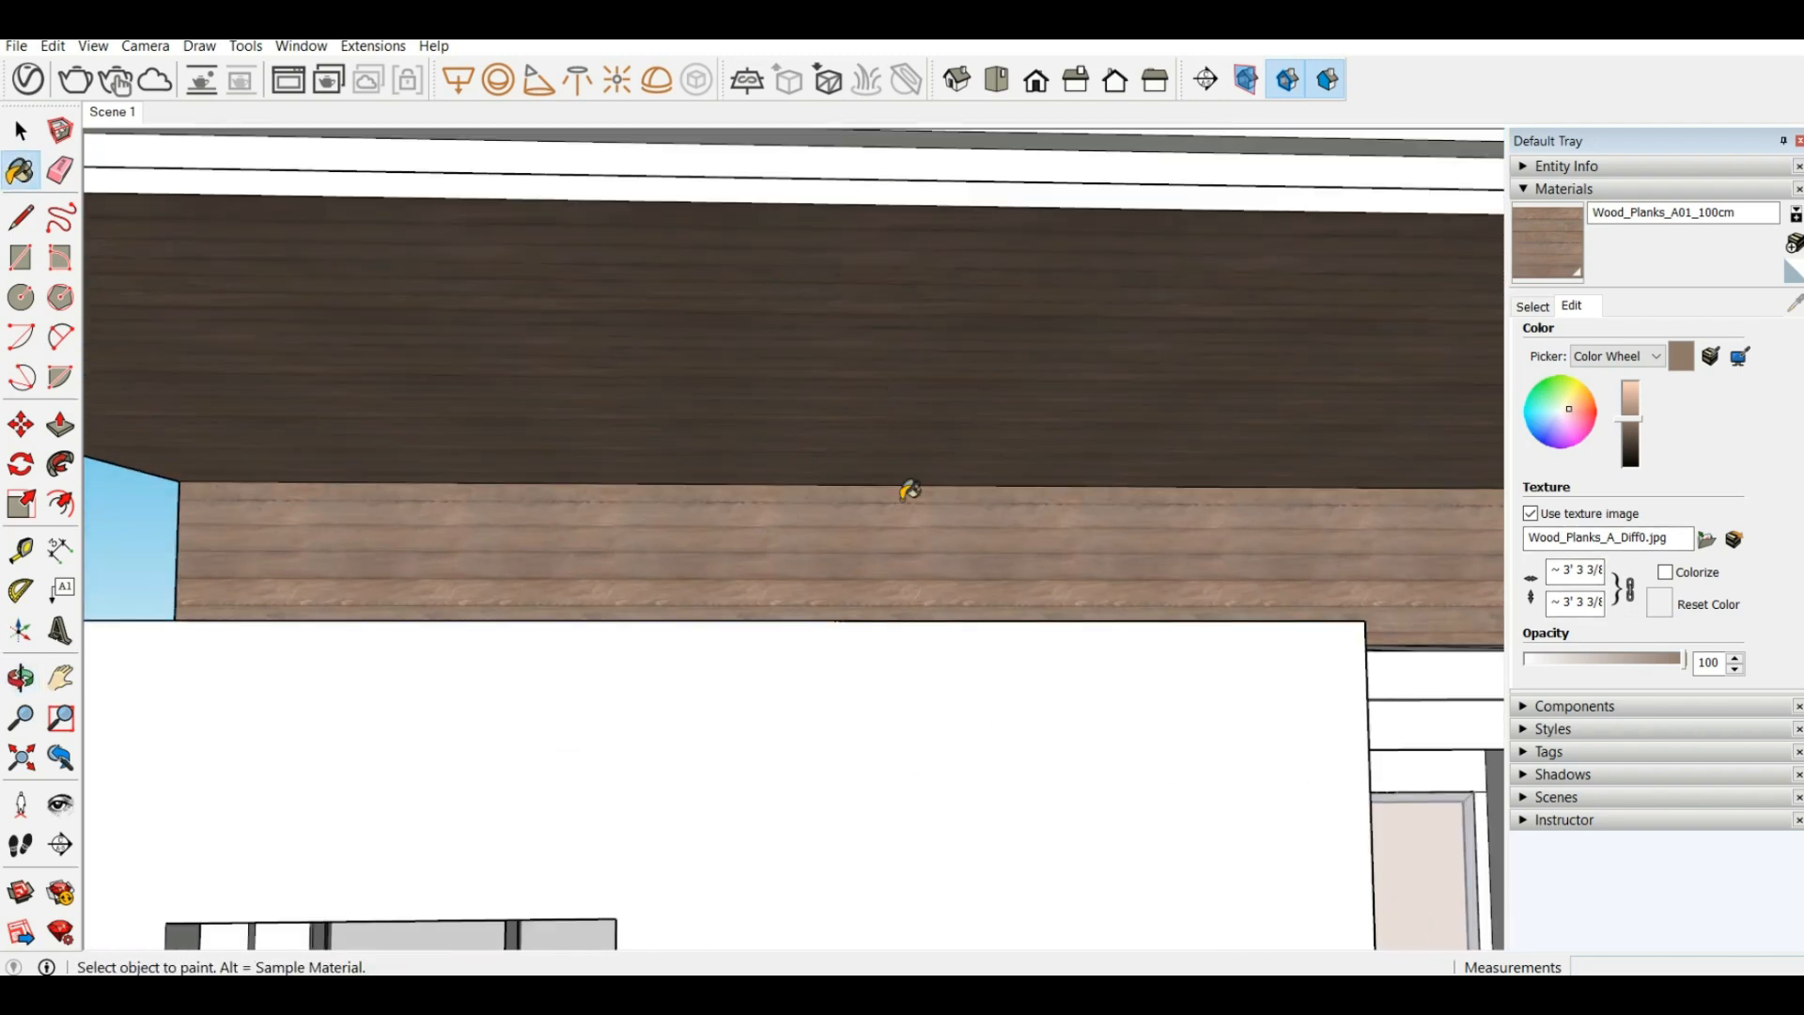
pyautogui.rightClick(783, 535)
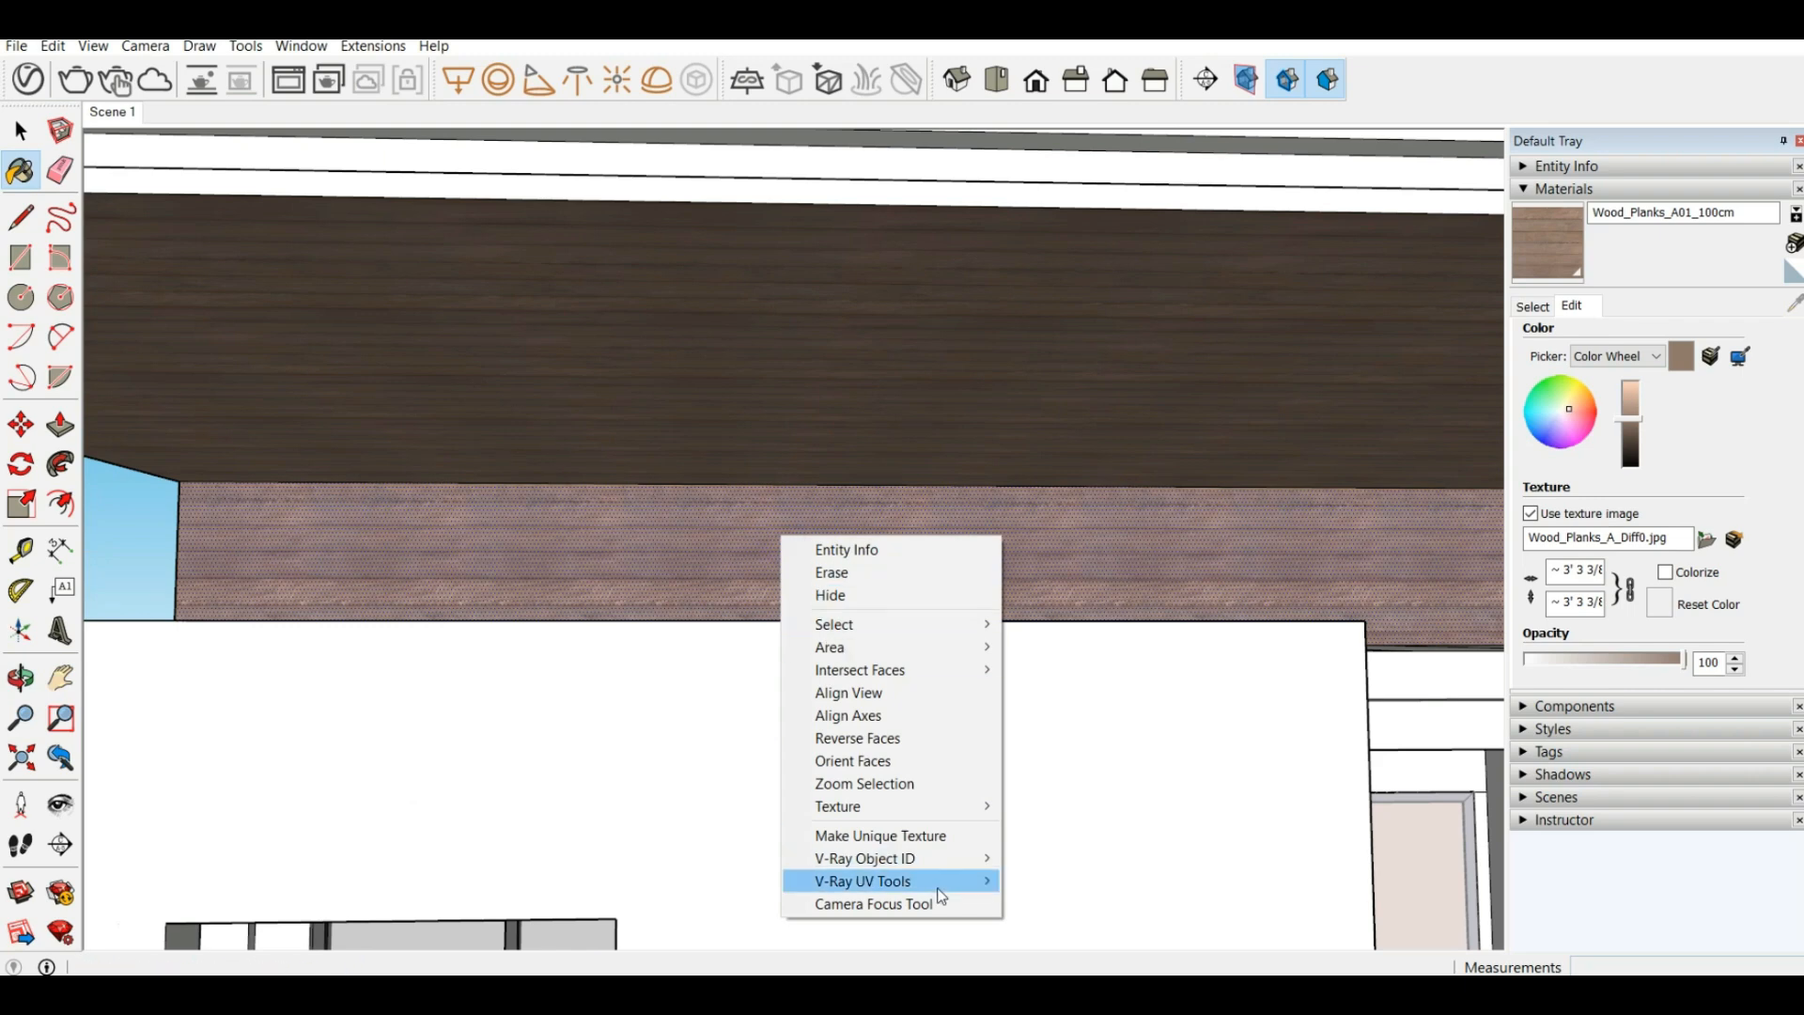
pyautogui.moveTo(966, 808)
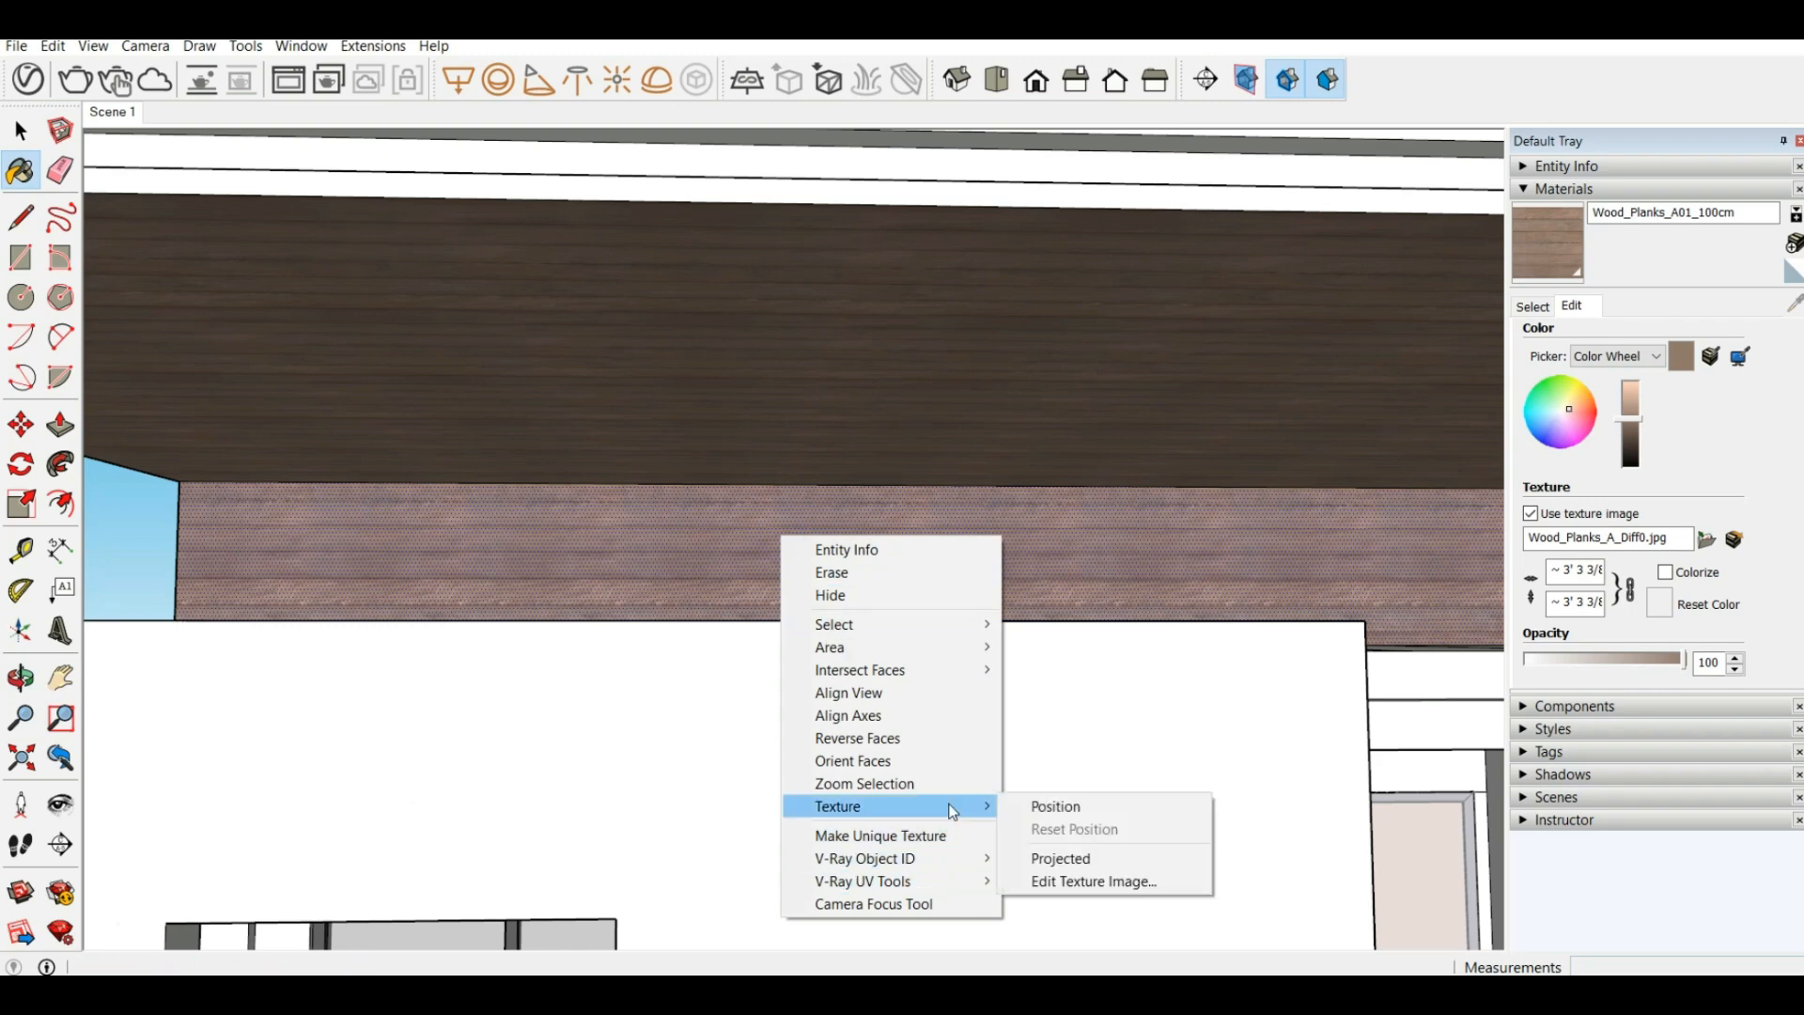
pyautogui.click(1081, 820)
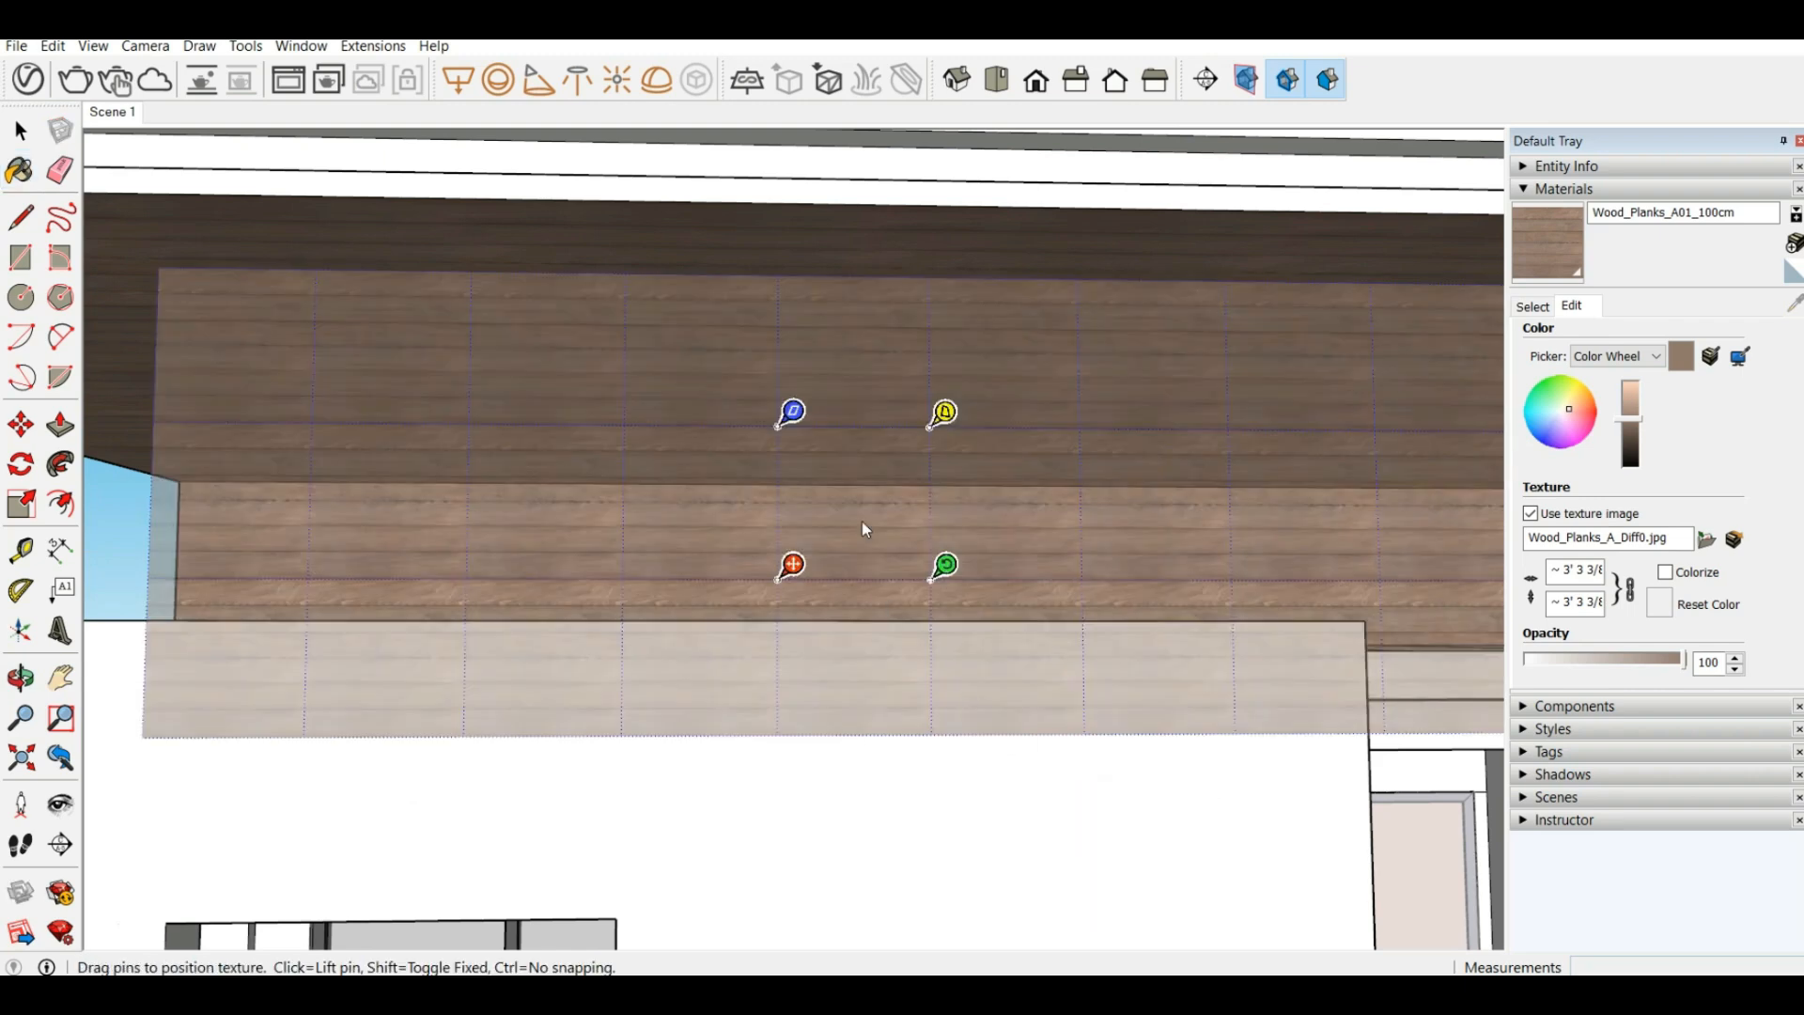
pyautogui.moveTo(946, 565); pyautogui.dragTo(789, 389)
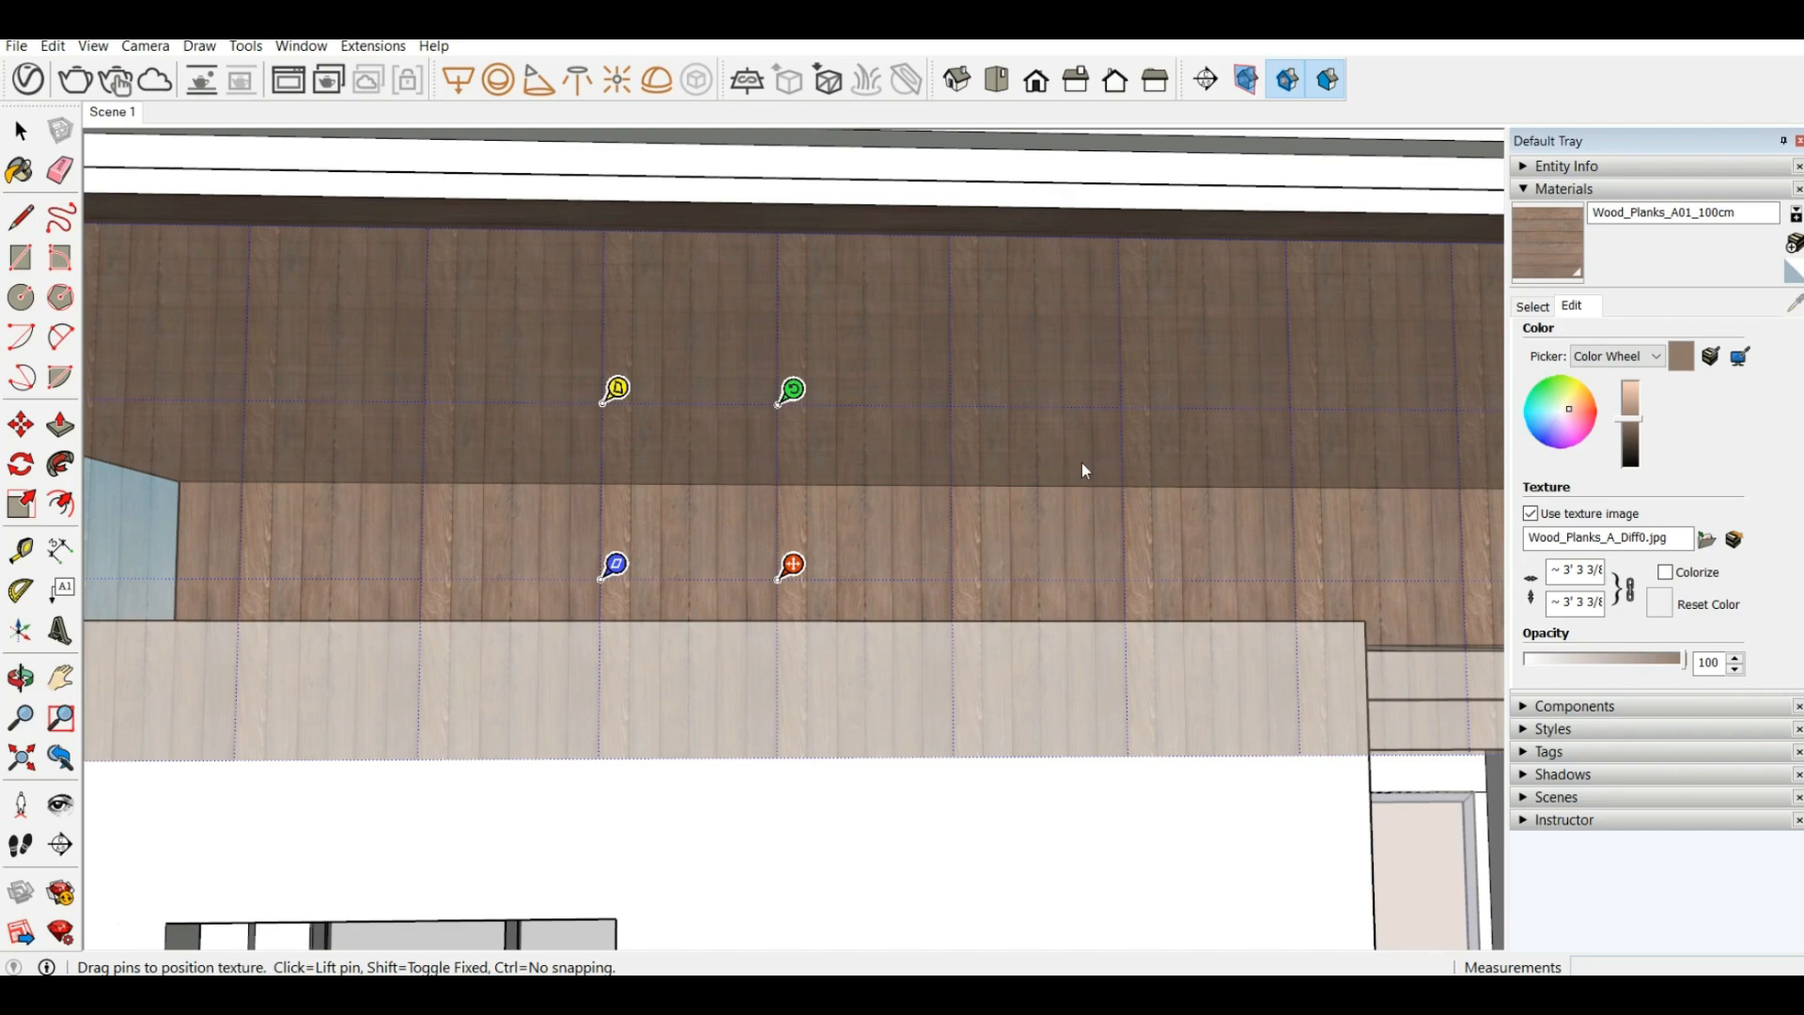
pyautogui.scroll(-1, 1085, 625)
pyautogui.click(229, 527)
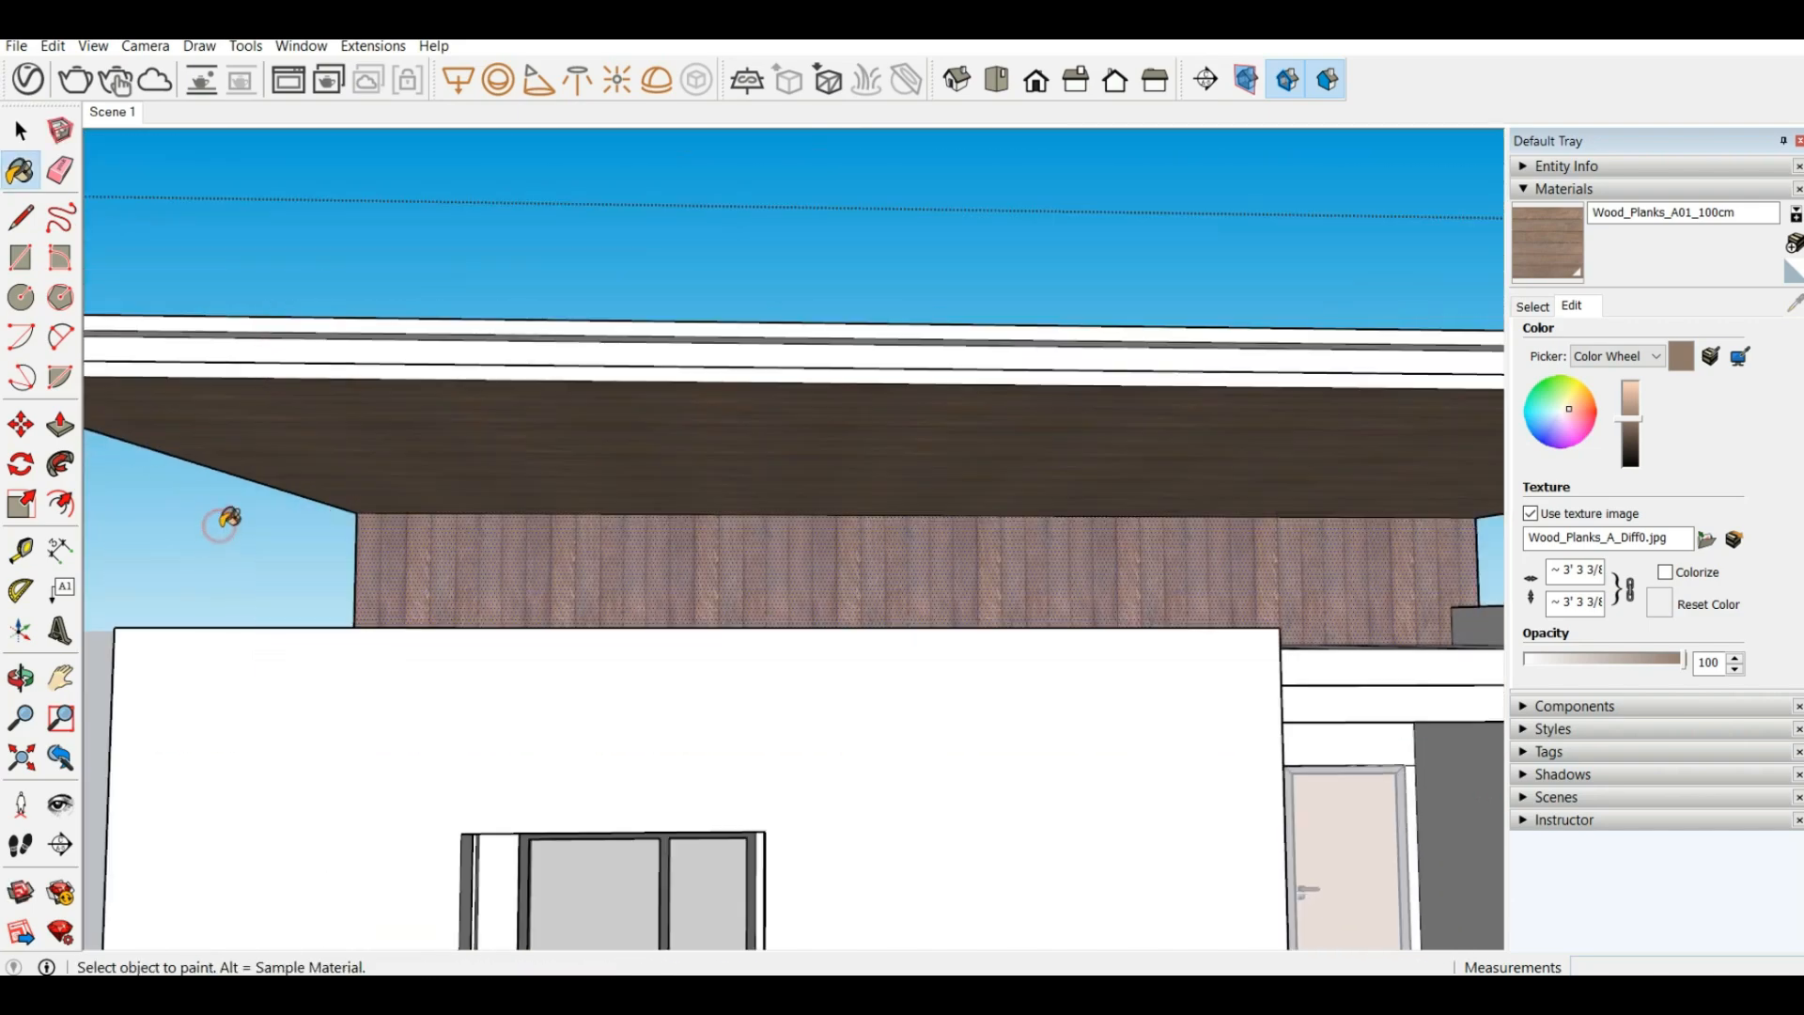
# Reposition the plank texture on the roof underside, rotating it about 90 degrees so the planks run towards the wall
pyautogui.scroll(1, 603, 470)
pyautogui.rightClick(868, 457)
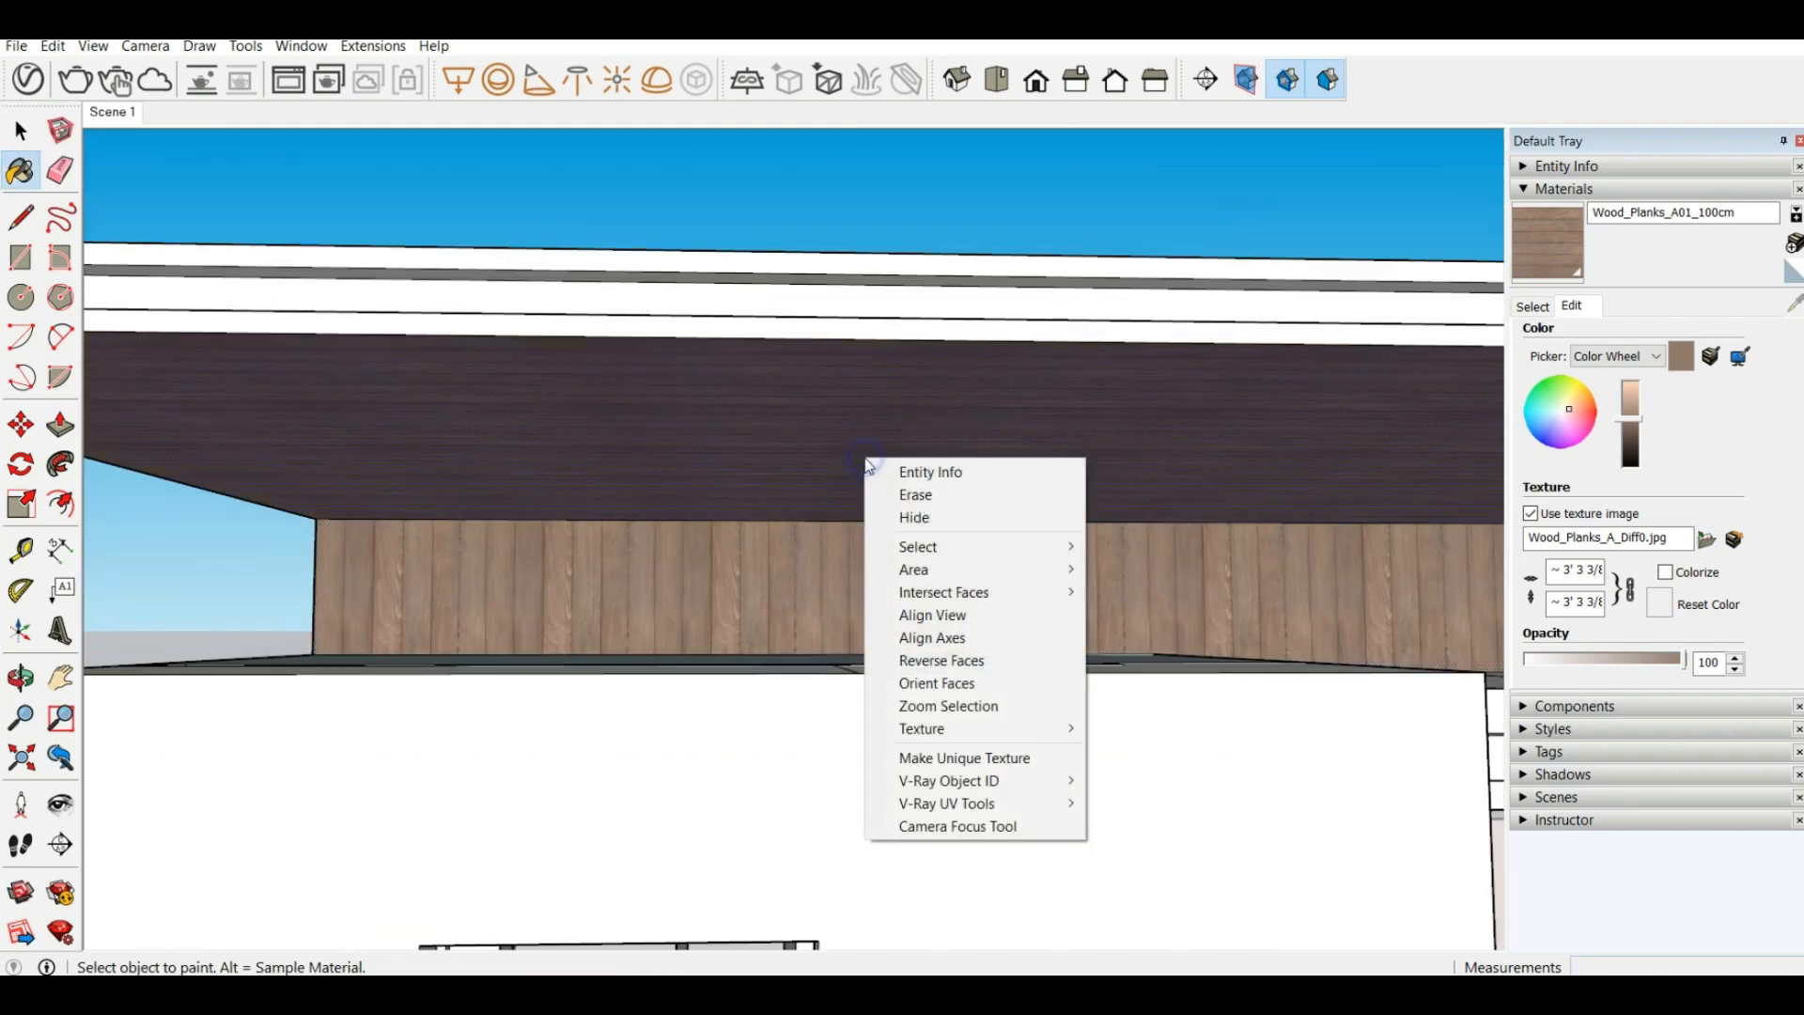
pyautogui.moveTo(1034, 727)
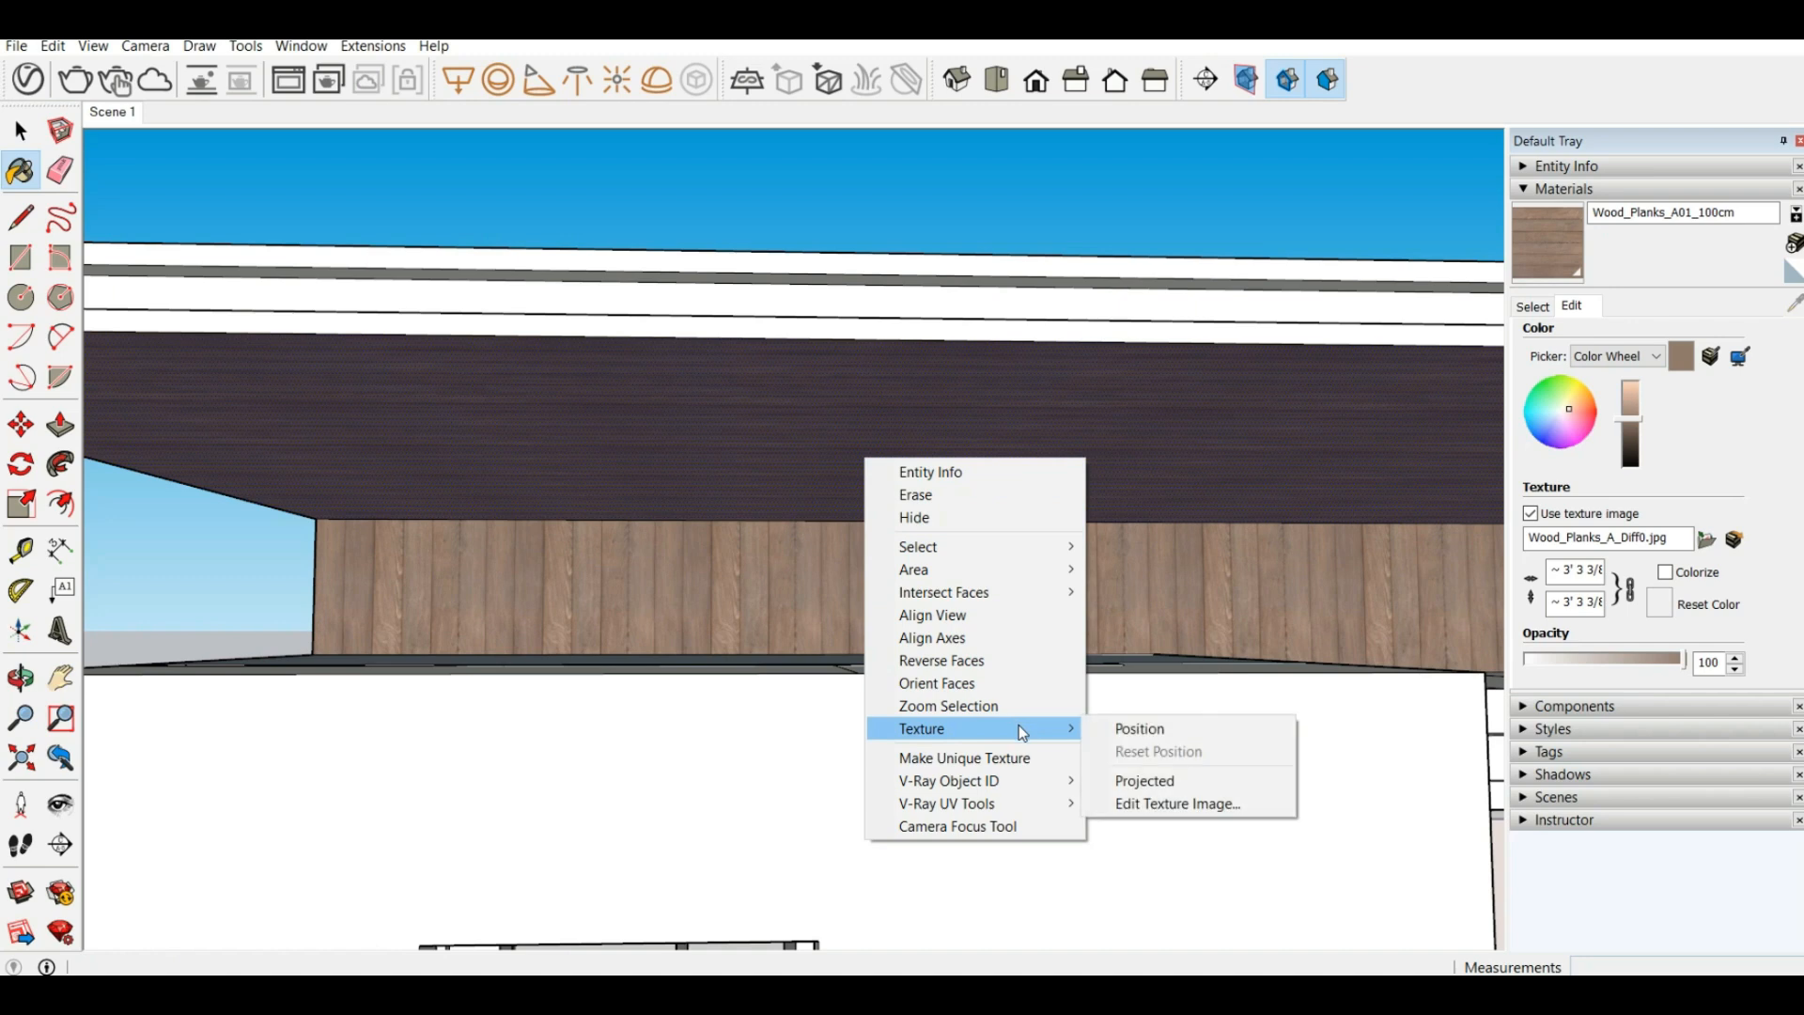
pyautogui.click(1161, 732)
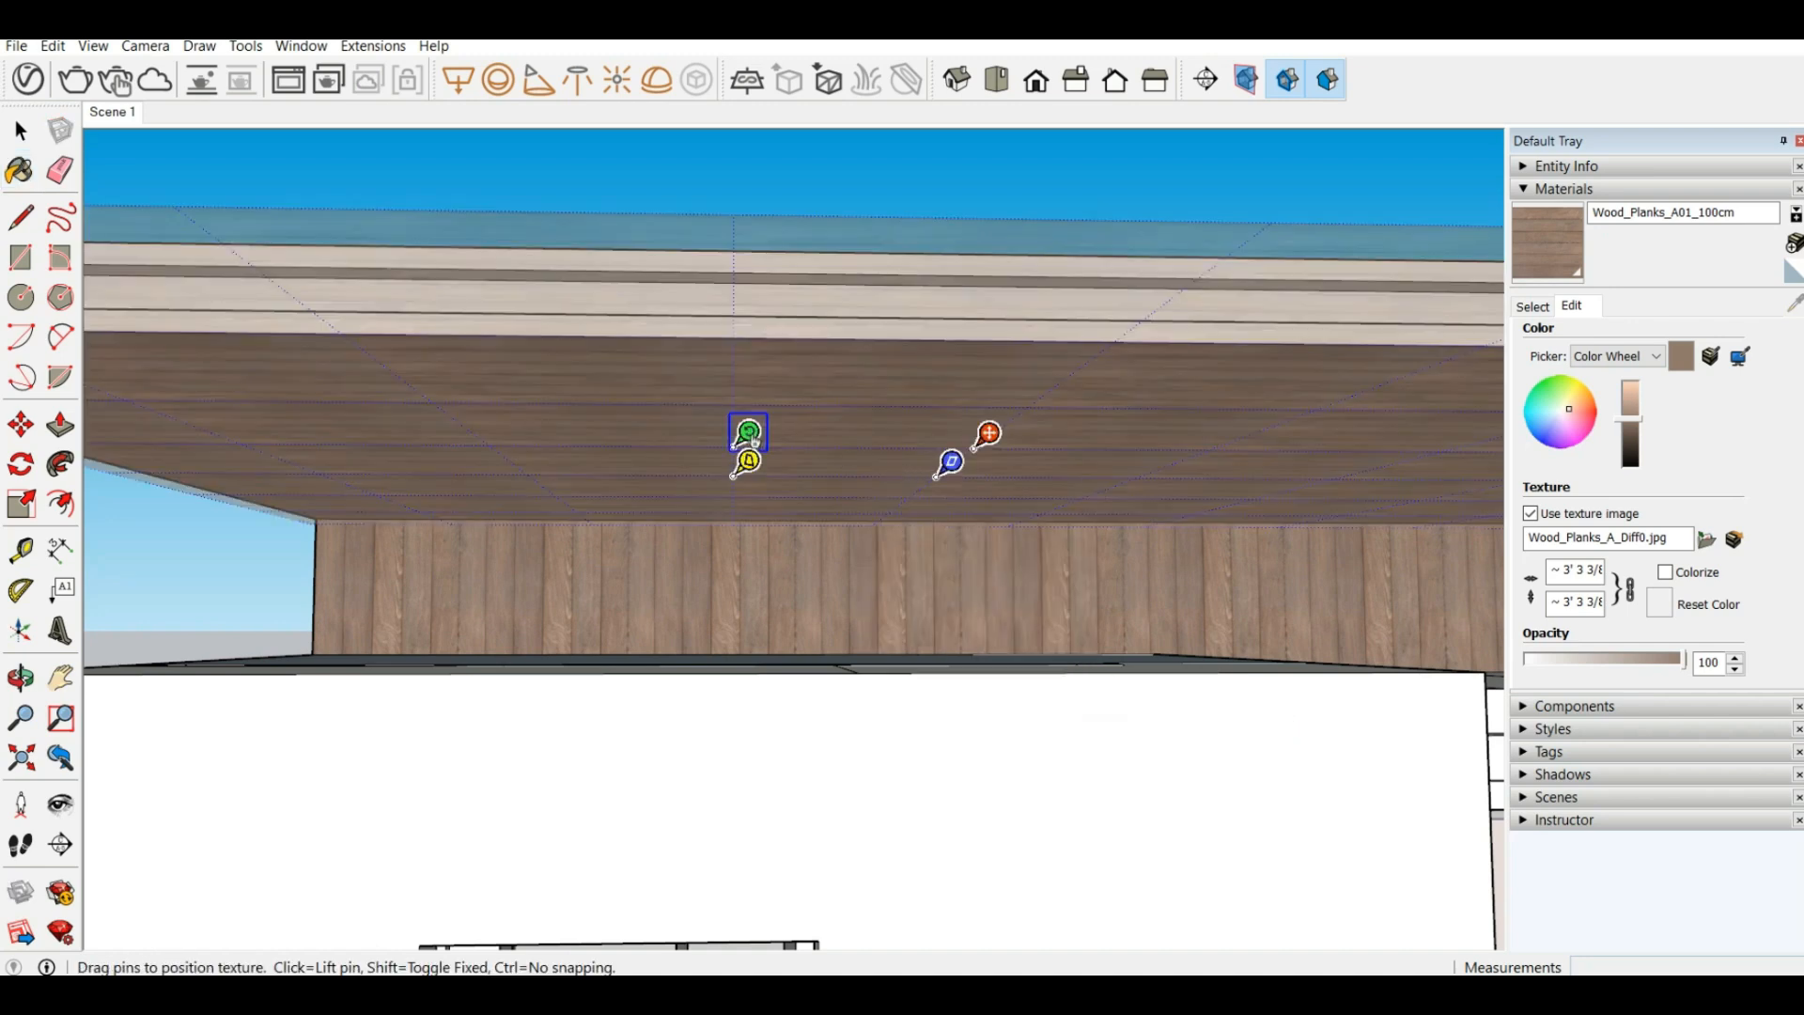
pyautogui.moveTo(749, 432); pyautogui.dragTo(1018, 407)
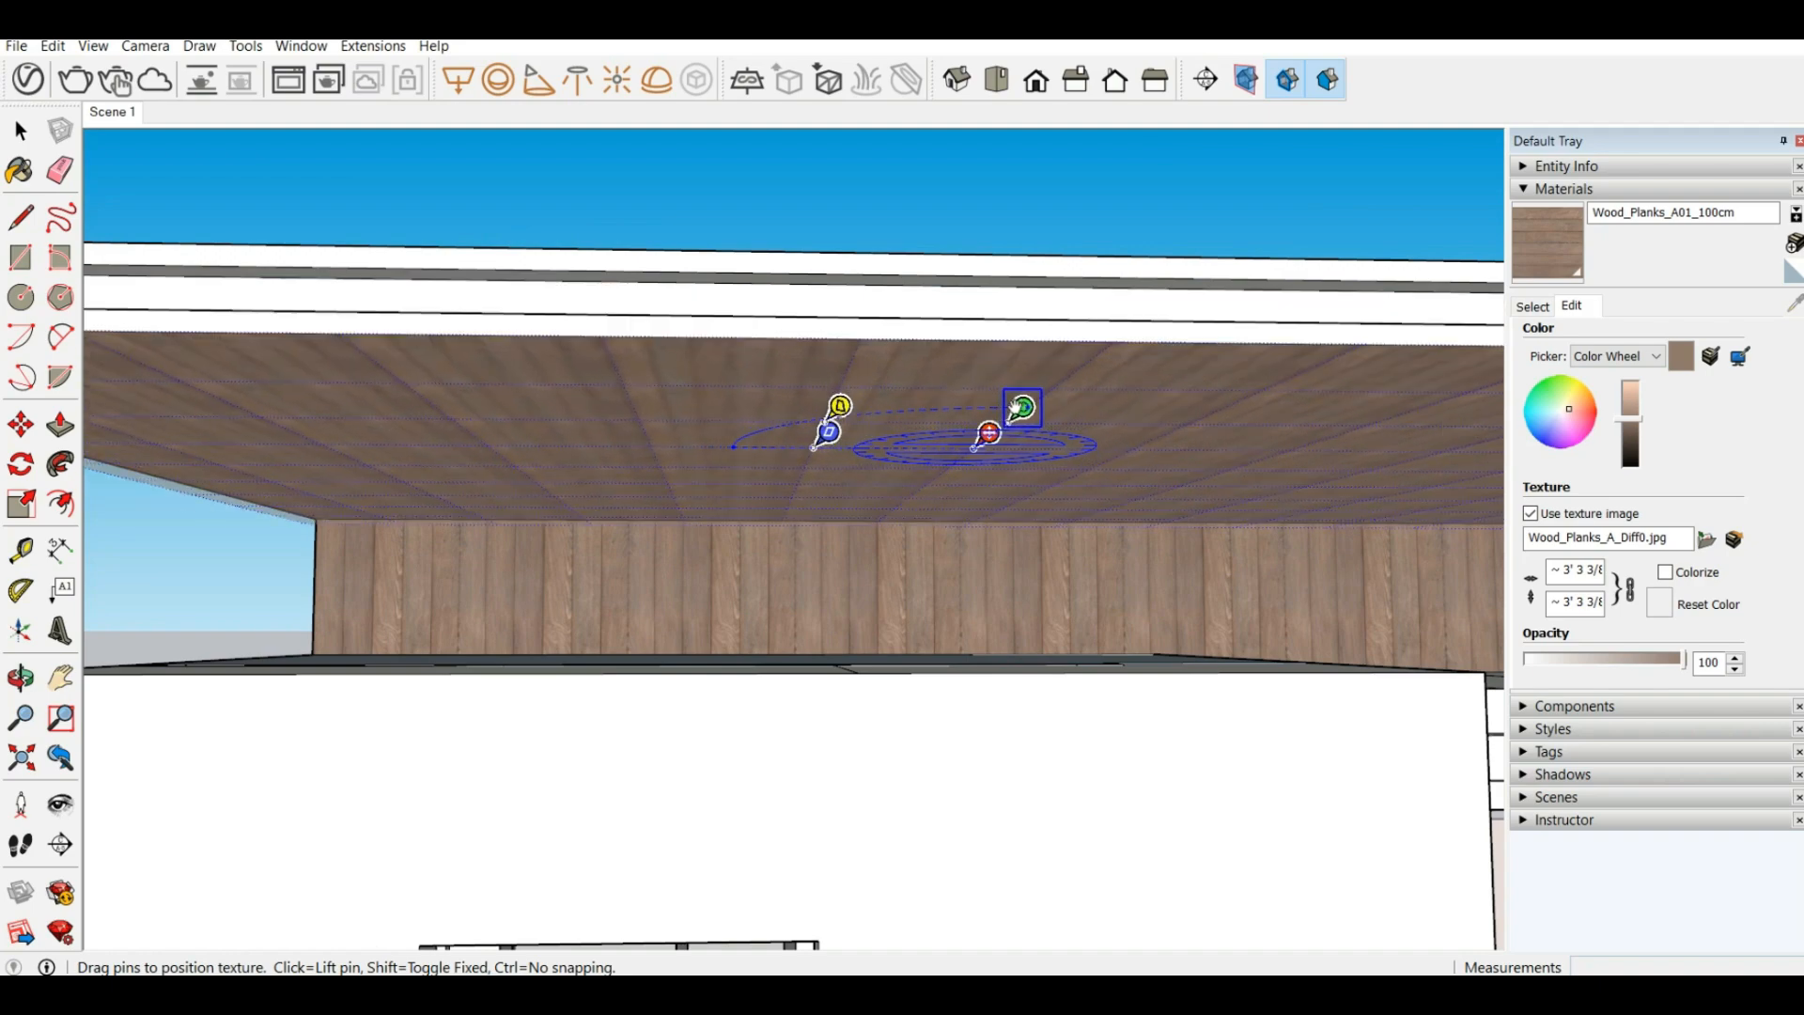
# Enlarge the plank texture on the roof underside for wider planks and finish the texture positioning
pyautogui.moveTo(916, 500)
pyautogui.mouseDown(button='middle')
pyautogui.moveTo(907, 432)
pyautogui.moveTo(915, 467)
pyautogui.mouseUp(button='middle')
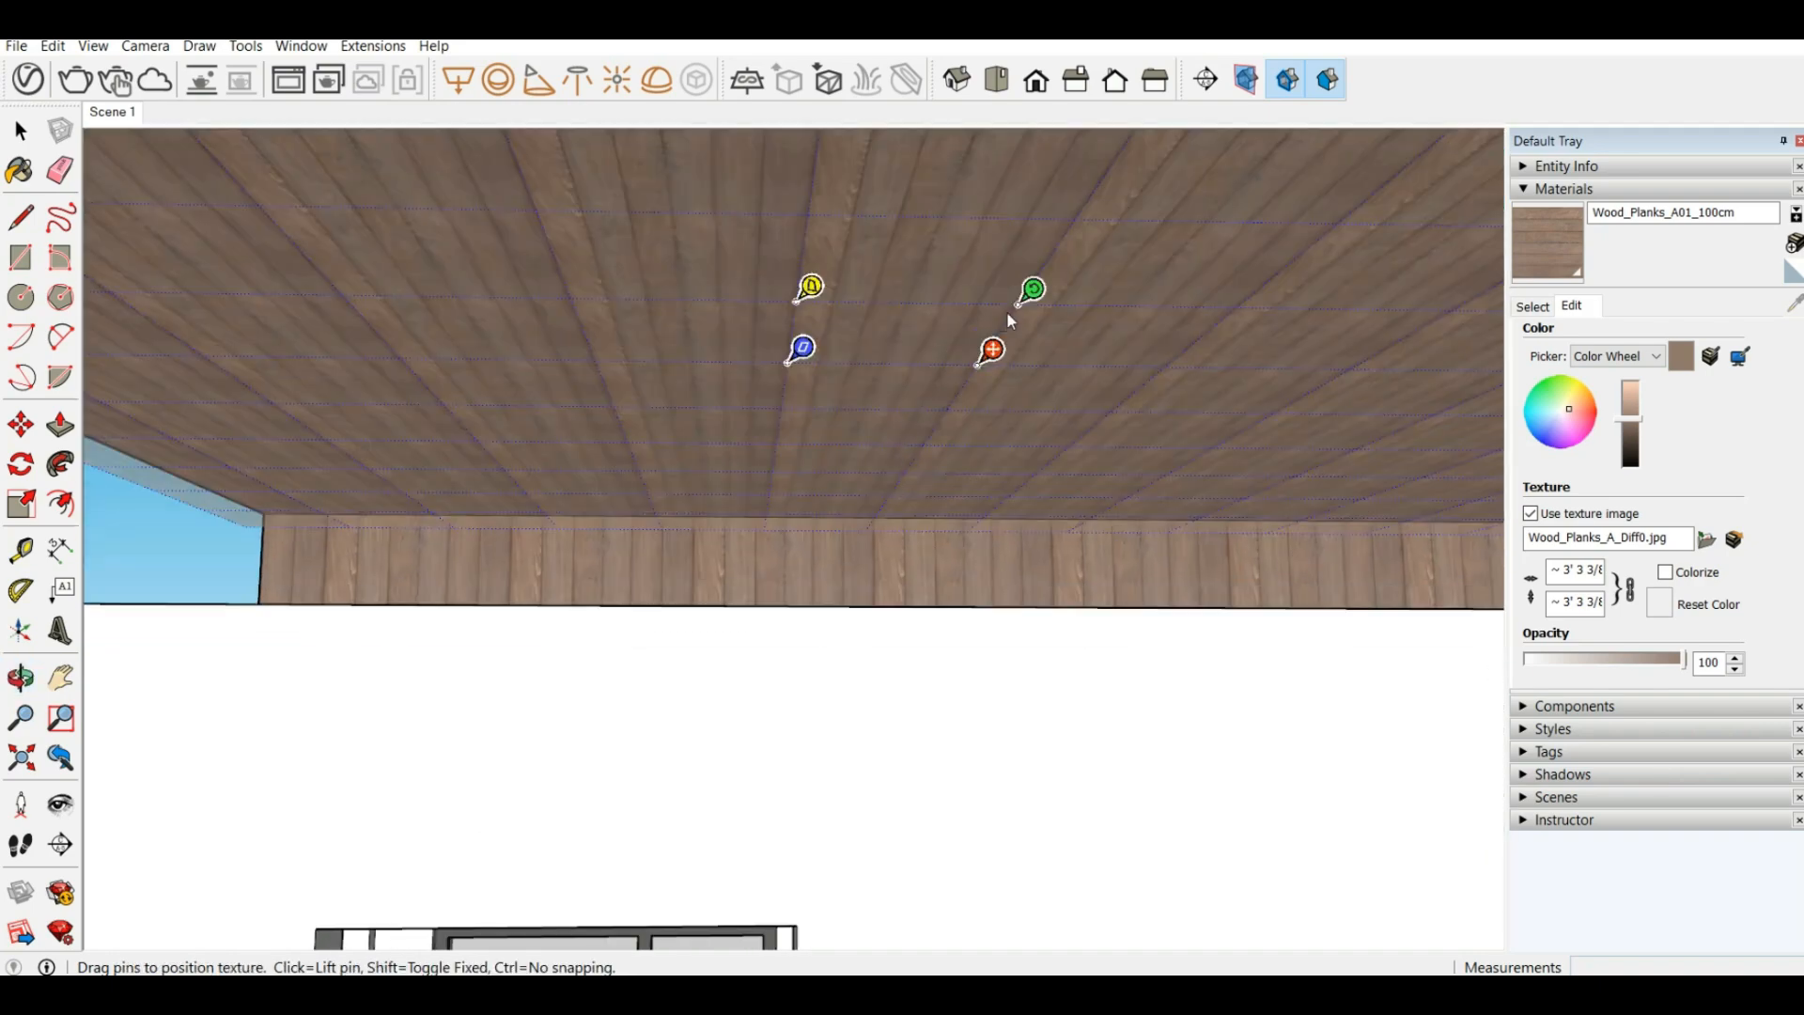
pyautogui.moveTo(1030, 292); pyautogui.dragTo(1054, 245)
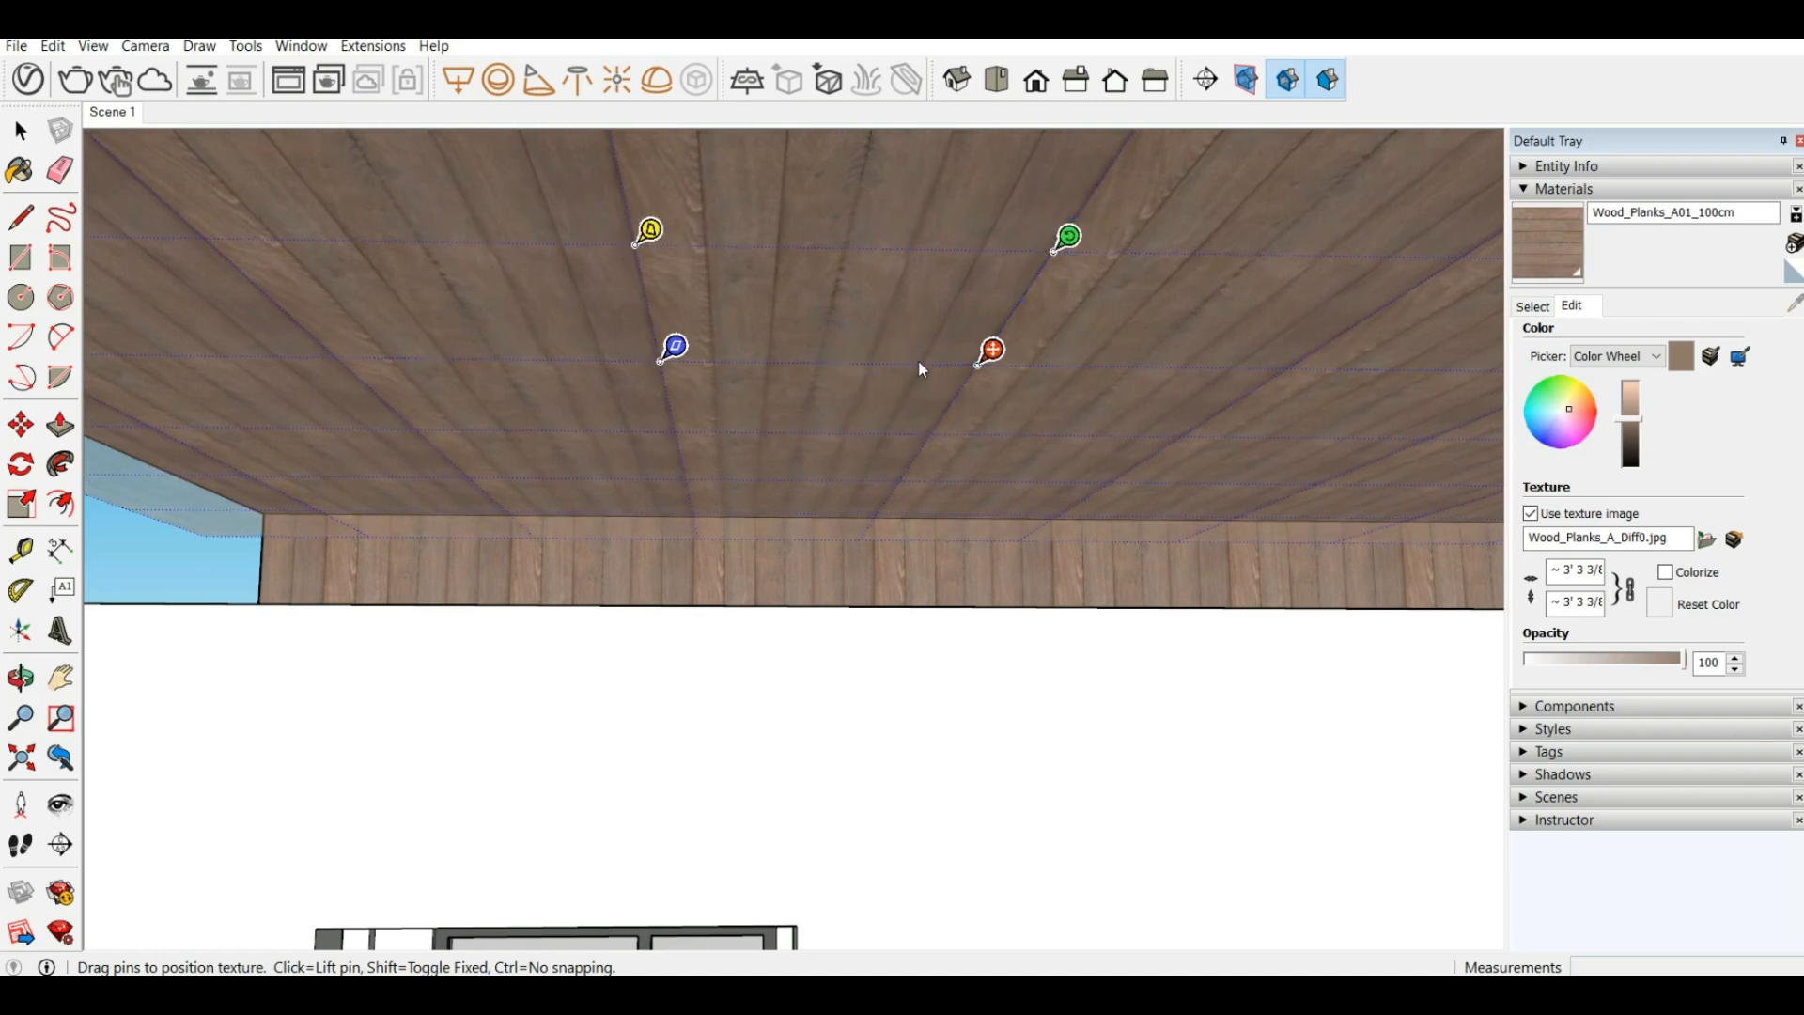
pyautogui.scroll(-5, 849, 477)
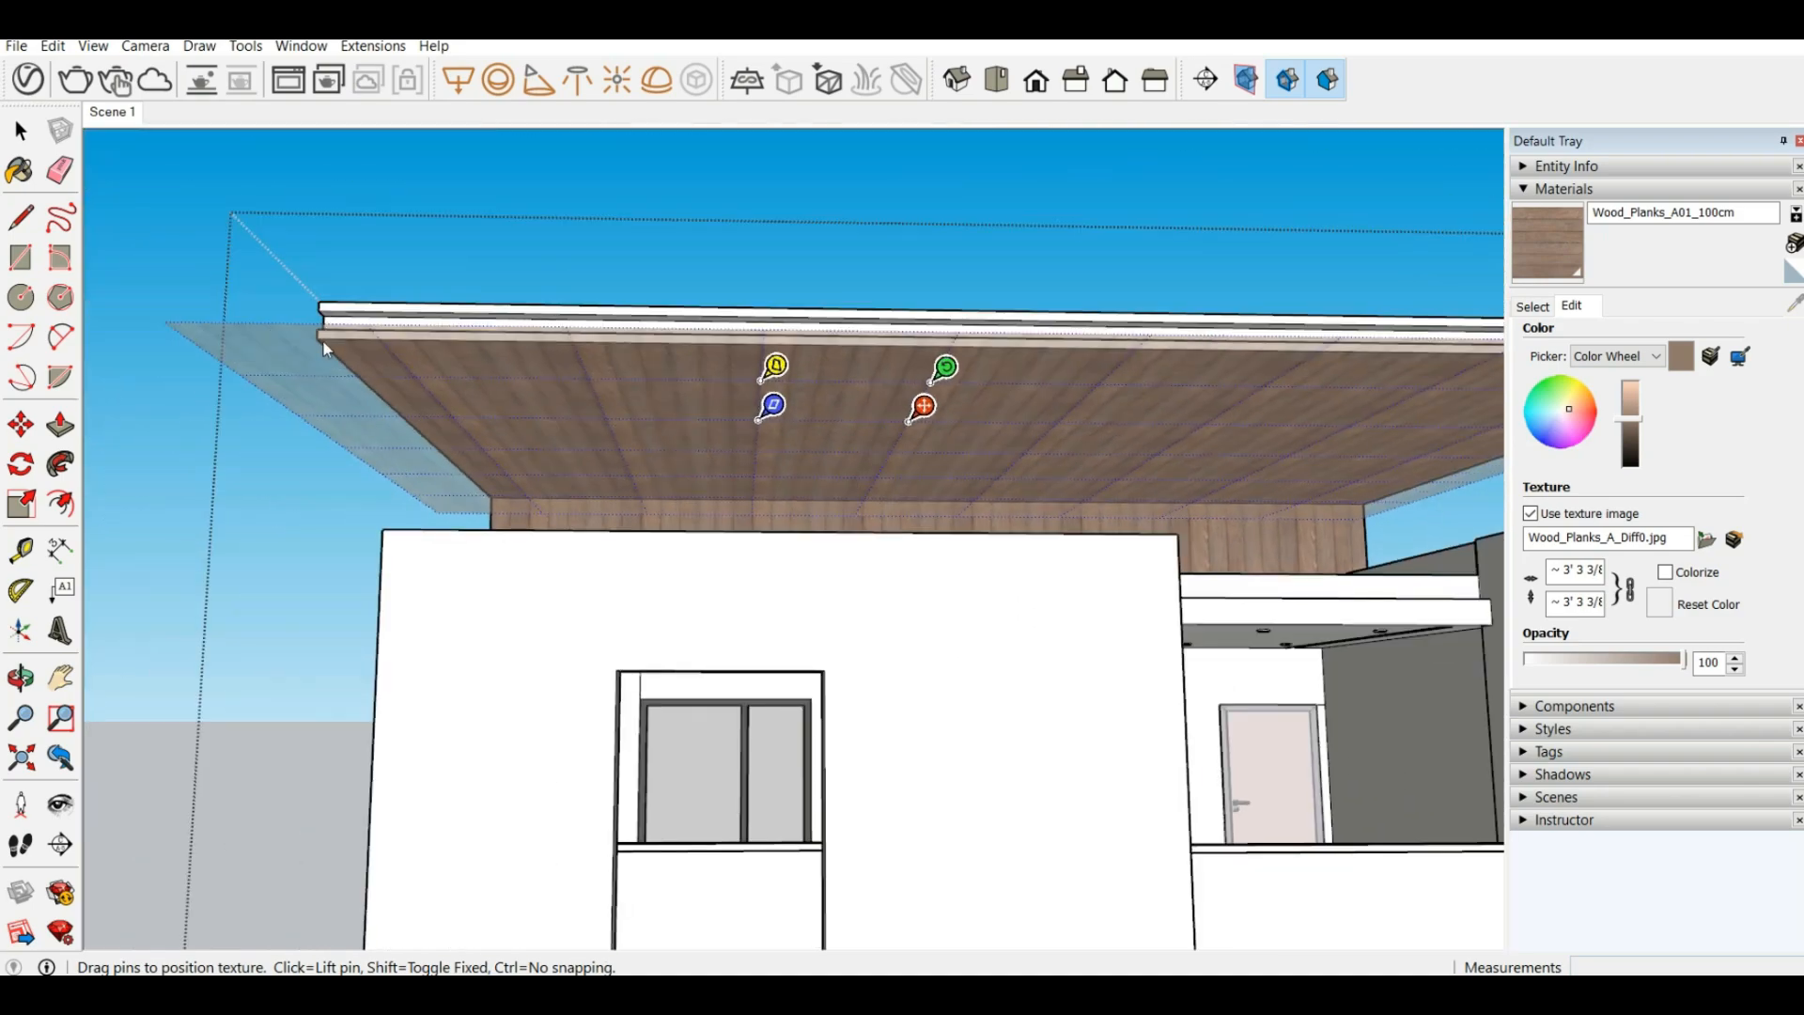
pyautogui.scroll(5, 335, 467)
pyautogui.press('b')
pyautogui.scroll(-5, 383, 559)
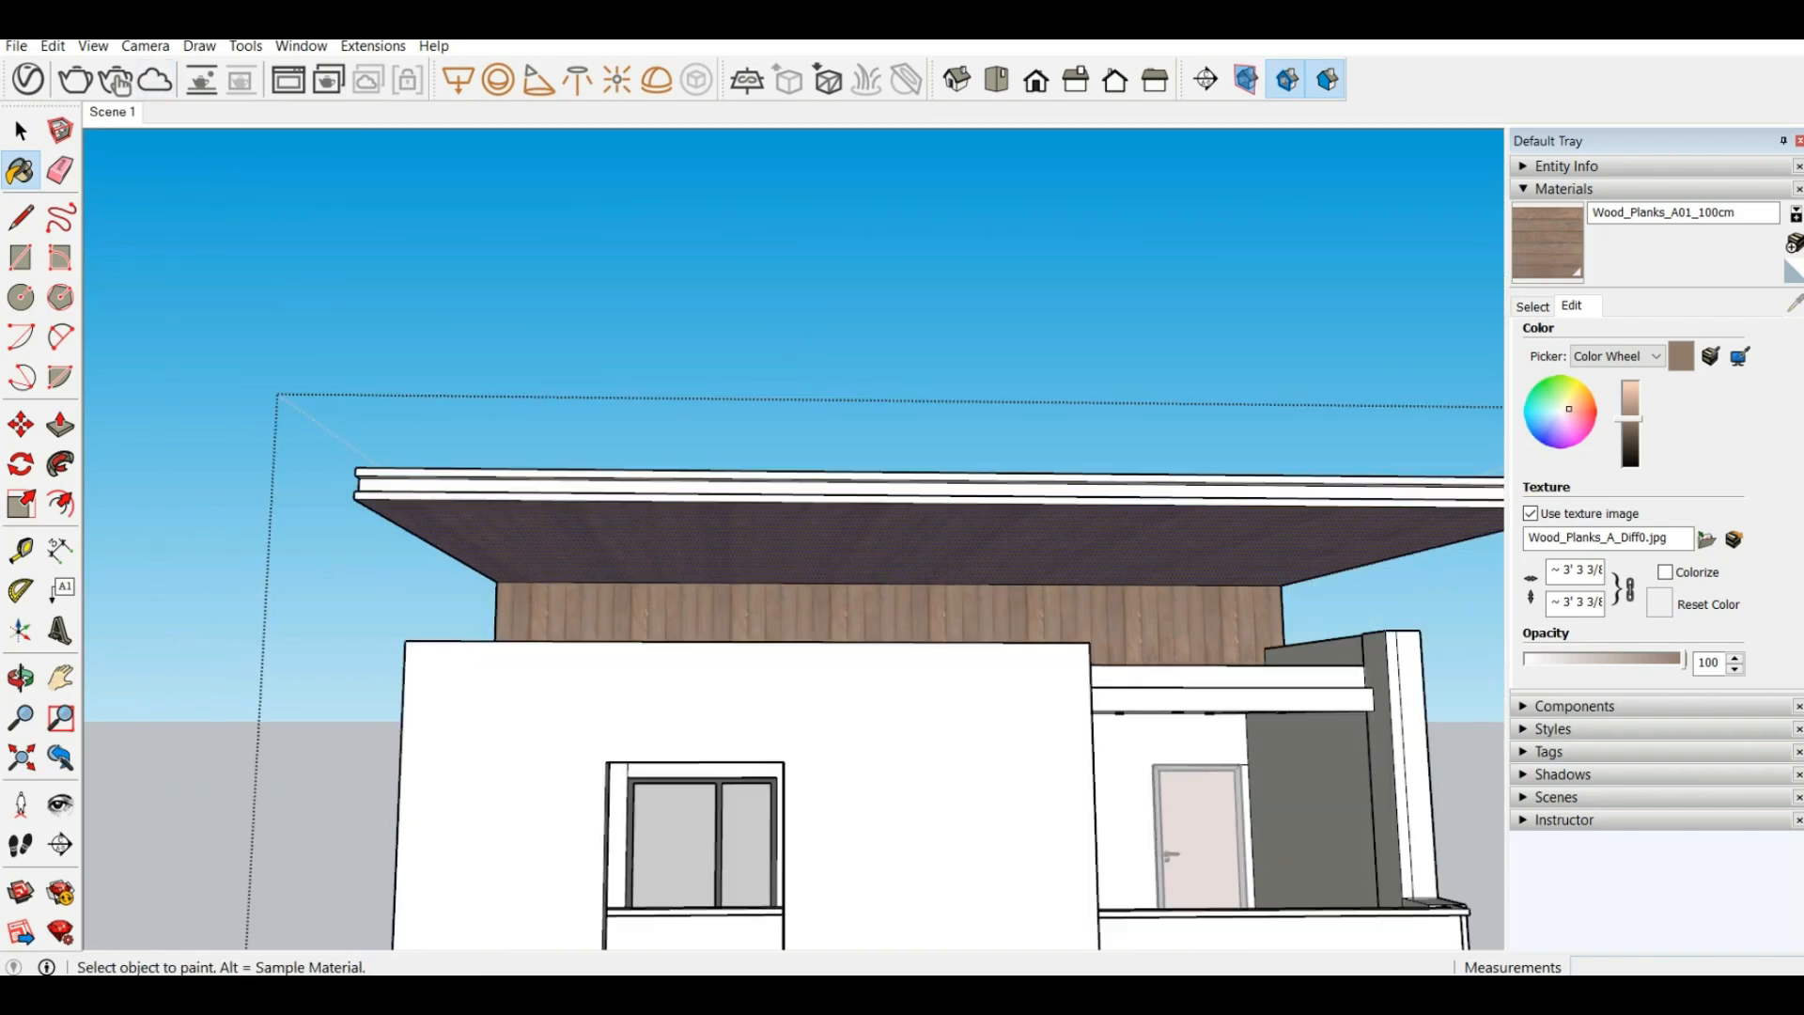
# Examine the plank direction and scale on the upper wall and roof underside from close up and from the front
pyautogui.click(20, 131)
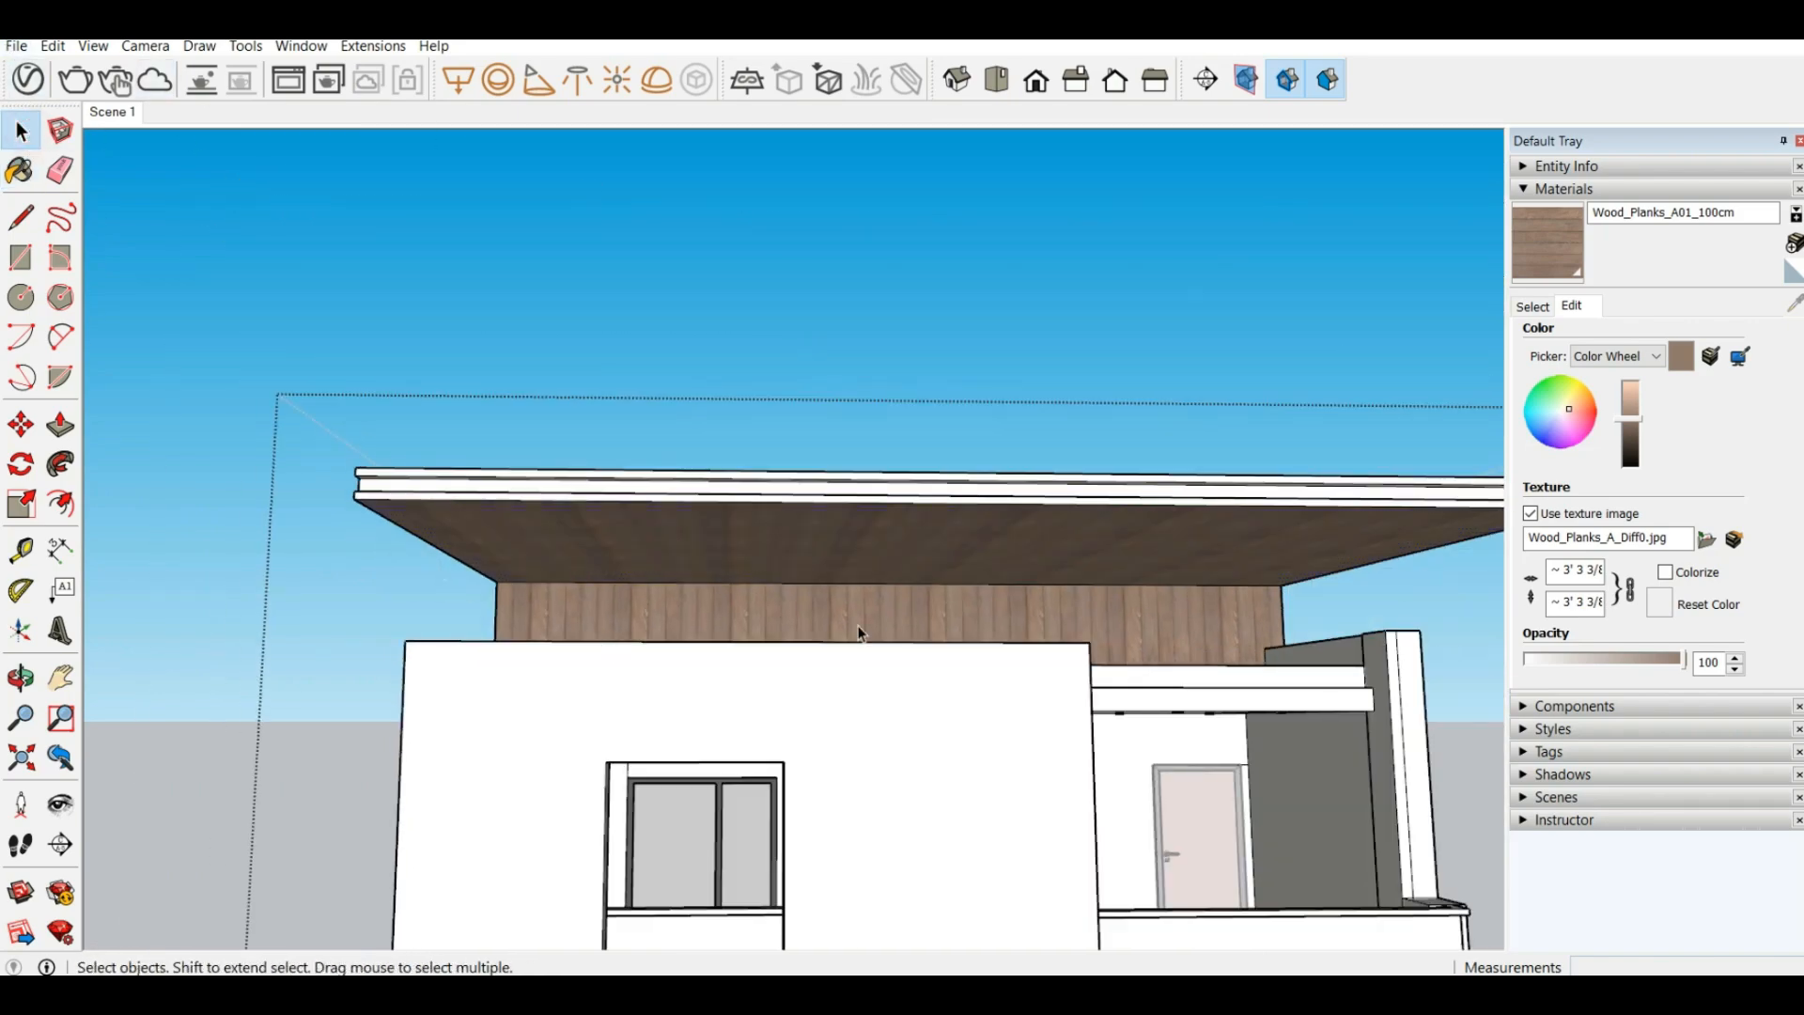
pyautogui.moveTo(859, 632); pyautogui.dragTo(693, 459, button='middle')
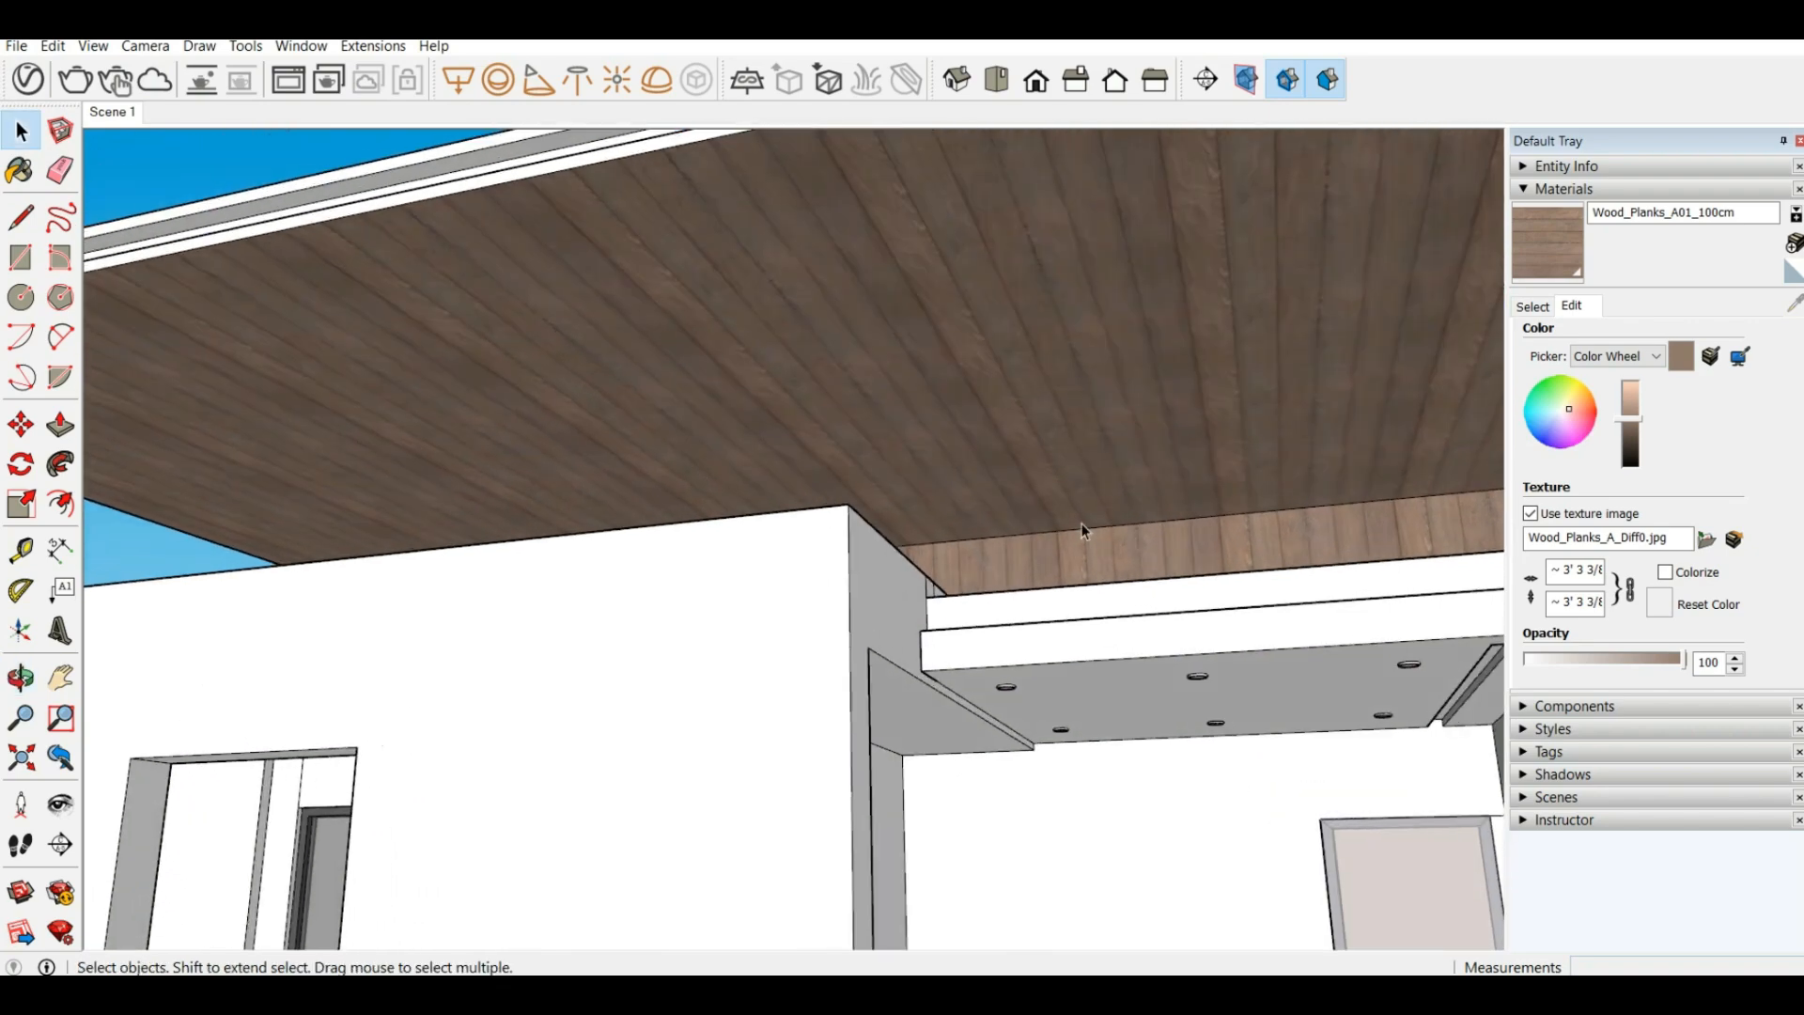
pyautogui.moveTo(1080, 523); pyautogui.dragTo(1208, 567, button='middle')
pyautogui.scroll(-3, 960, 534)
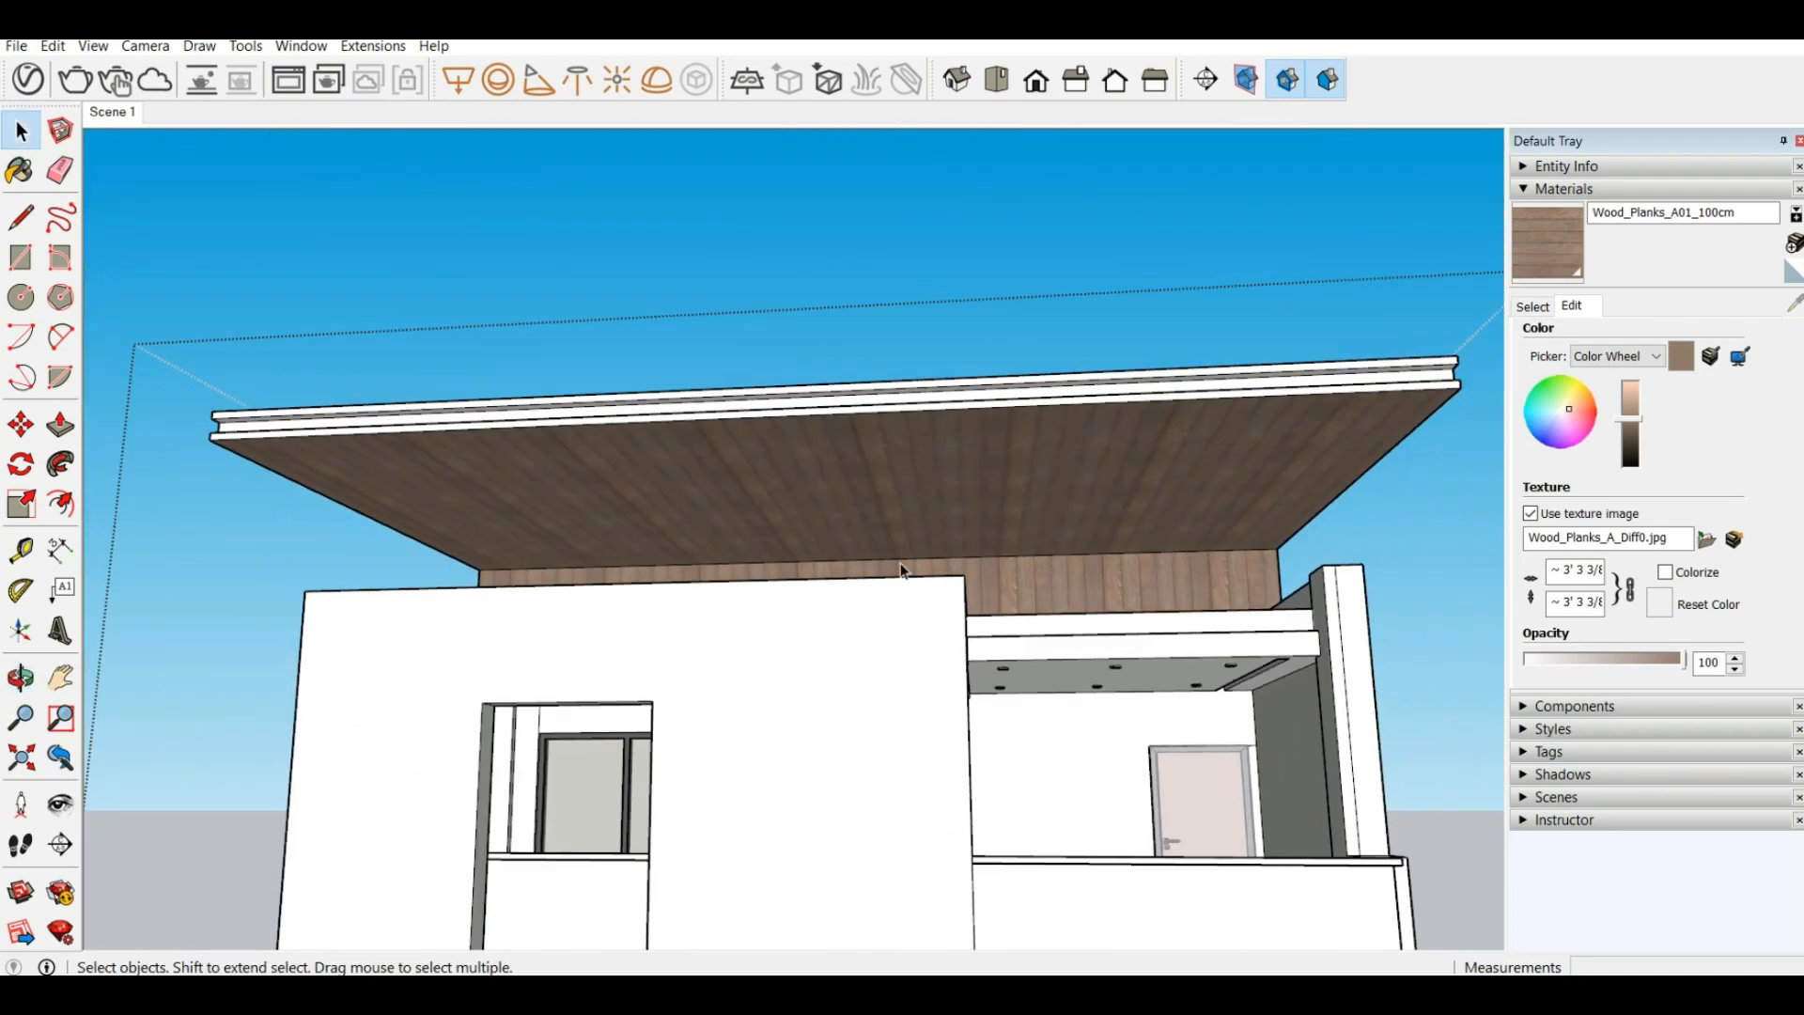
pyautogui.scroll(-6, 900, 568)
pyautogui.moveTo(809, 606)
pyautogui.mouseDown(button='middle')
pyautogui.moveTo(792, 574)
pyautogui.moveTo(805, 607)
pyautogui.mouseUp(button='middle')
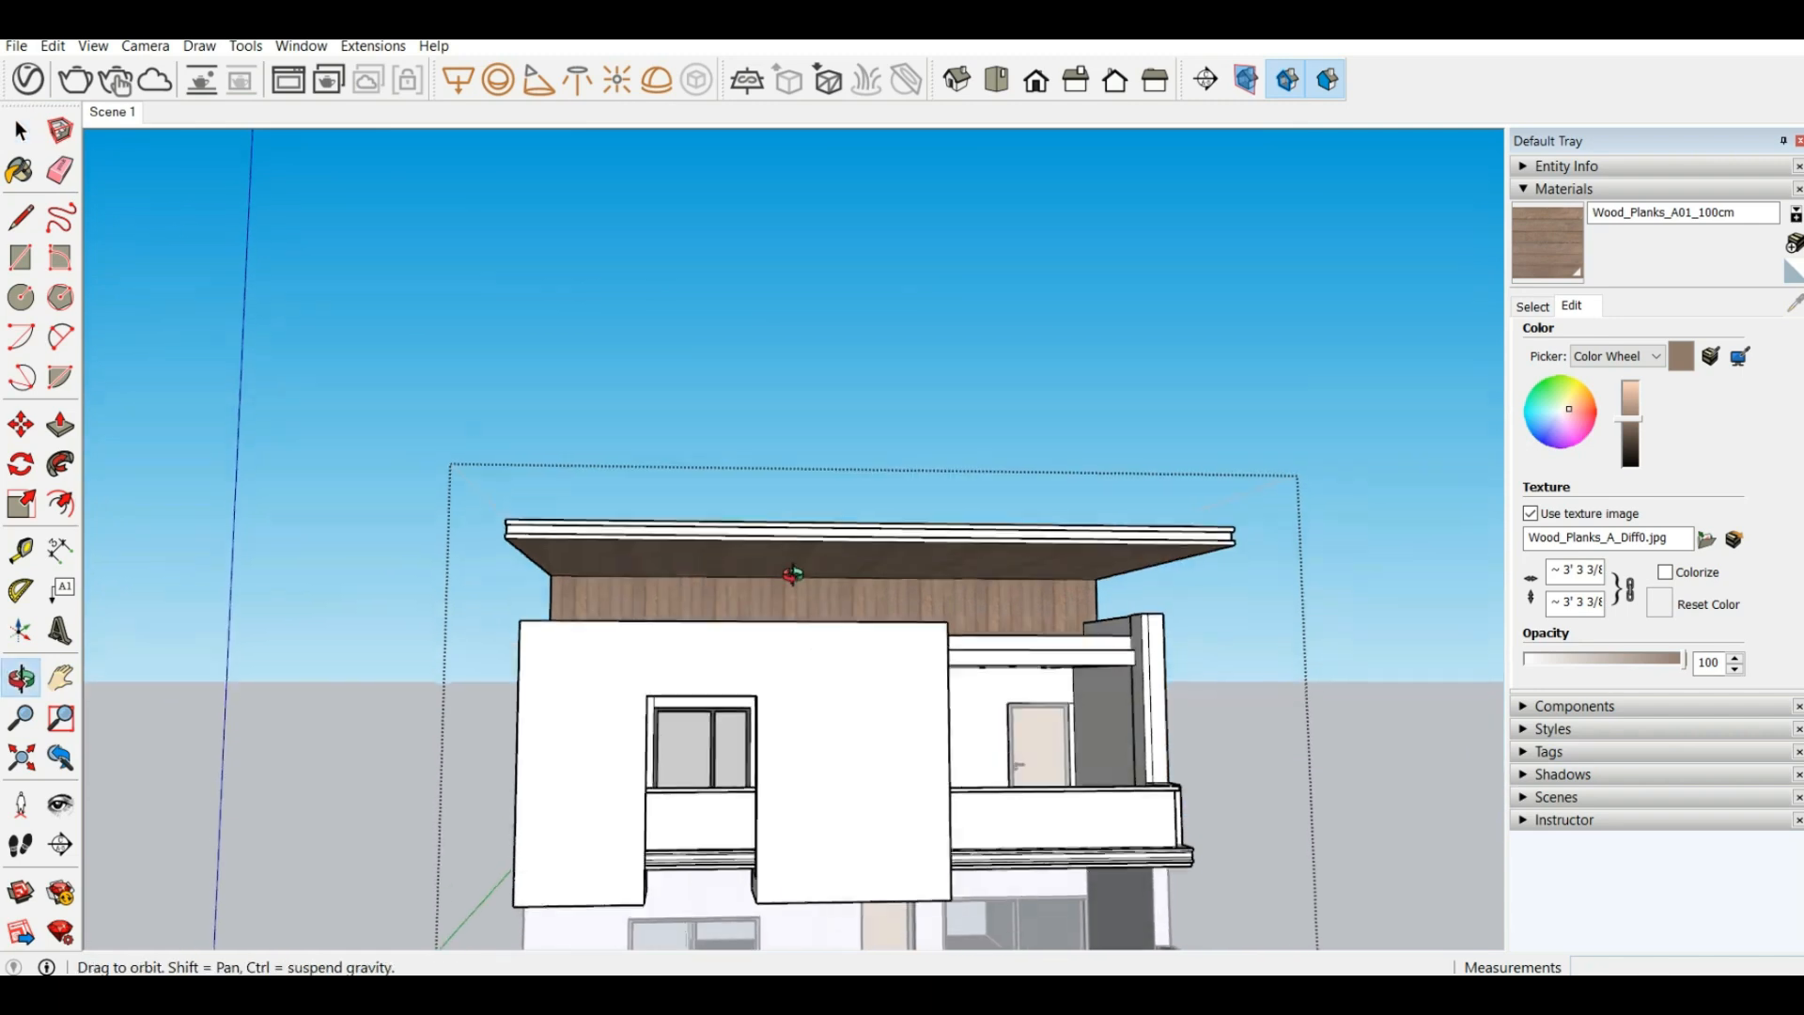
pyautogui.scroll(4, 829, 602)
pyautogui.scroll(-5, 824, 601)
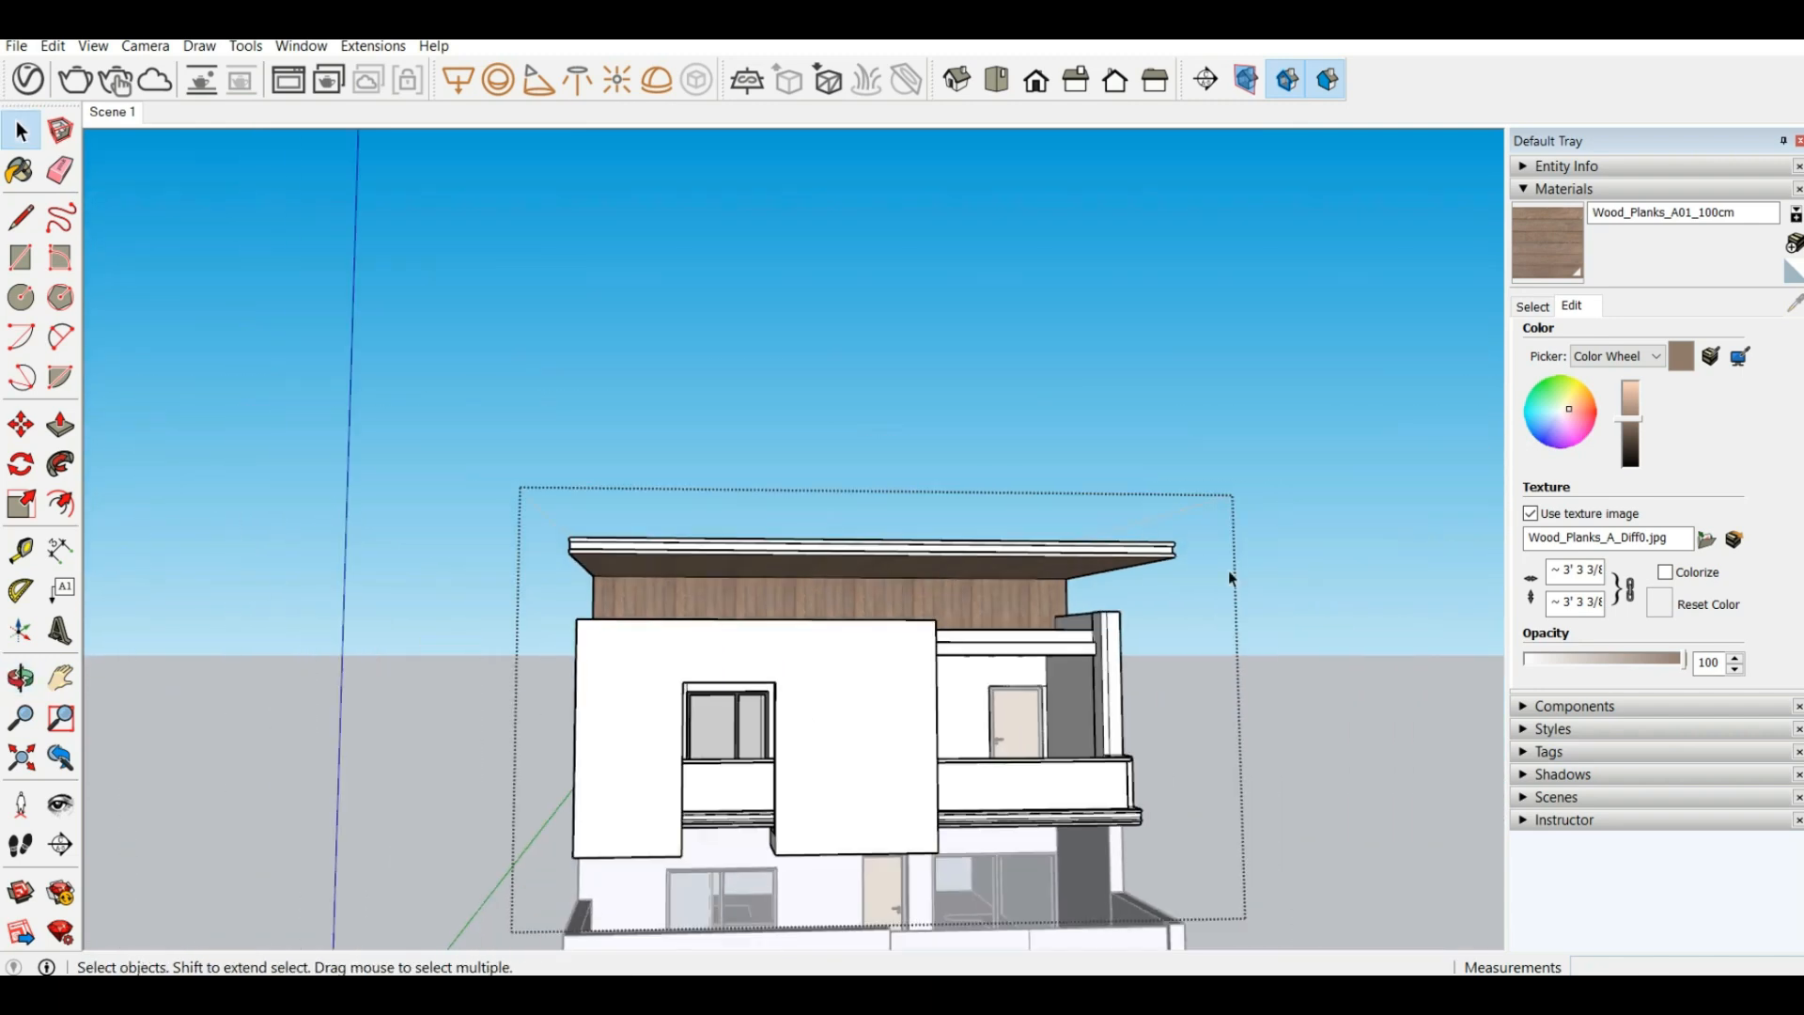
pyautogui.moveTo(1008, 572); pyautogui.dragTo(964, 589, button='middle')
pyautogui.scroll(-3, 872, 385)
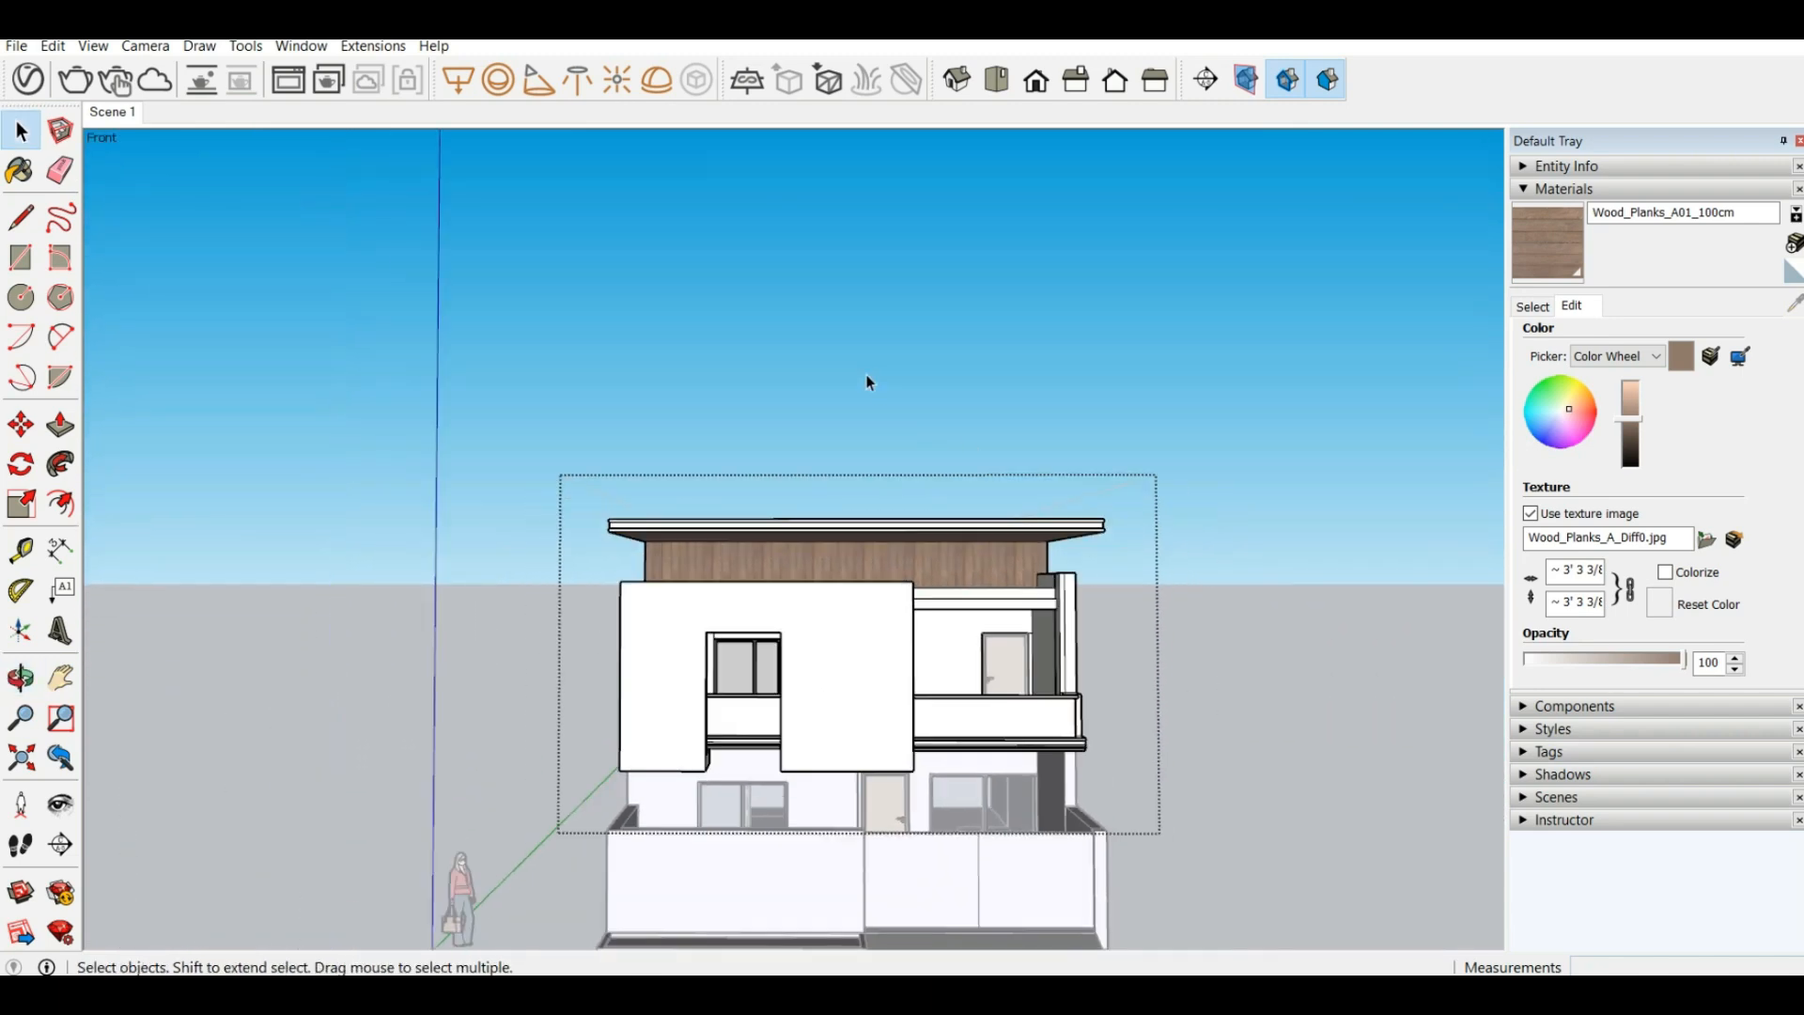
# Examine the house's front facade, balcony, windows and boundary wall from close up, at an angle and from the front
pyautogui.scroll(5, 823, 737)
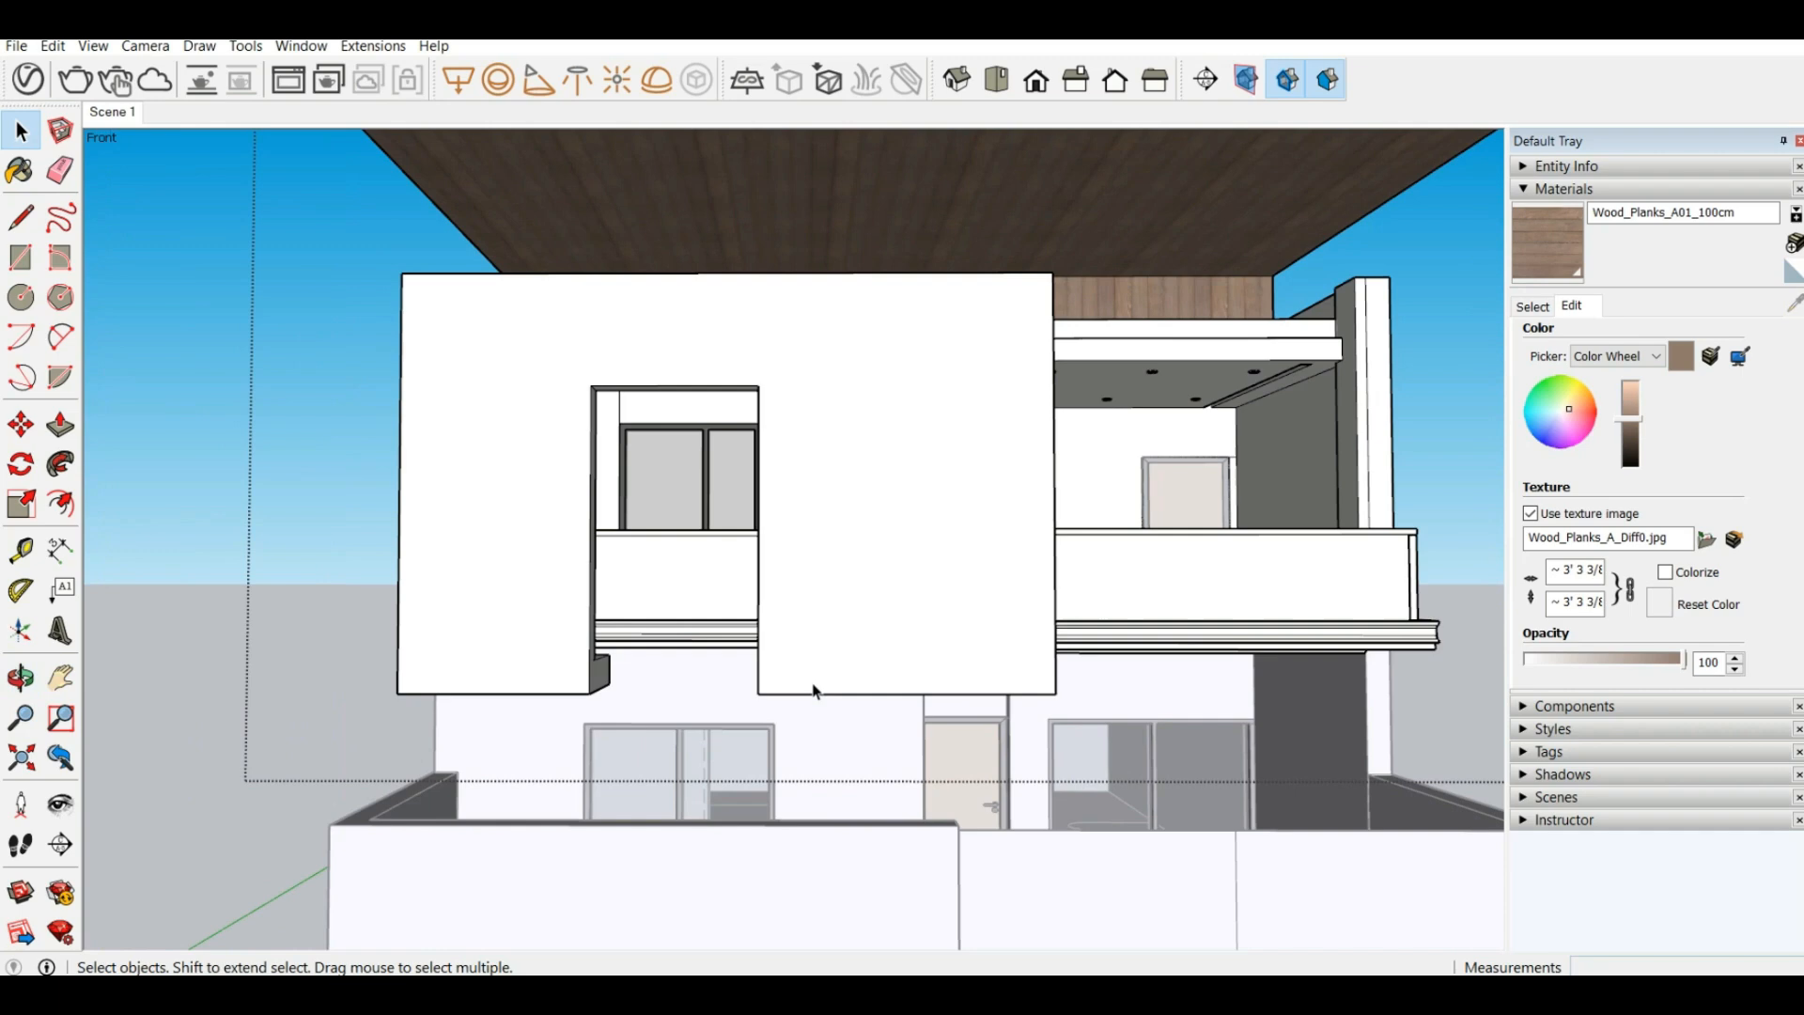
pyautogui.scroll(-3, 814, 692)
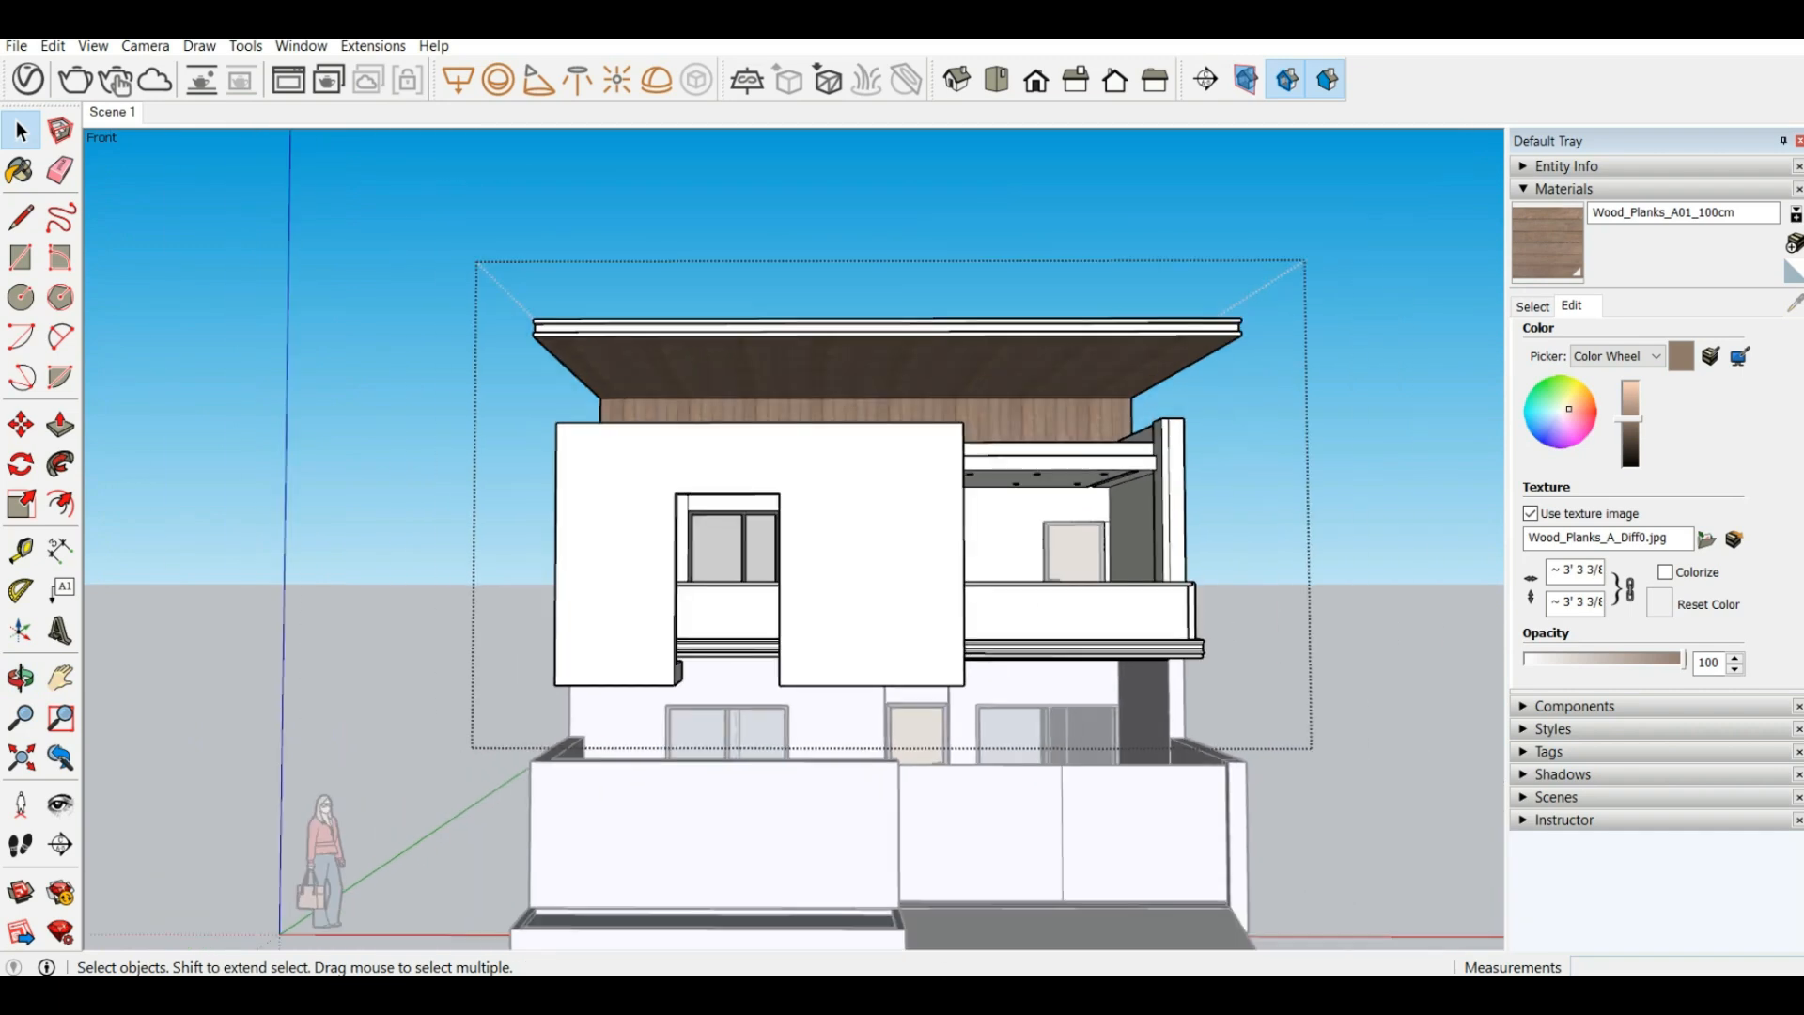
pyautogui.scroll(3, 874, 882)
pyautogui.scroll(-3, 851, 778)
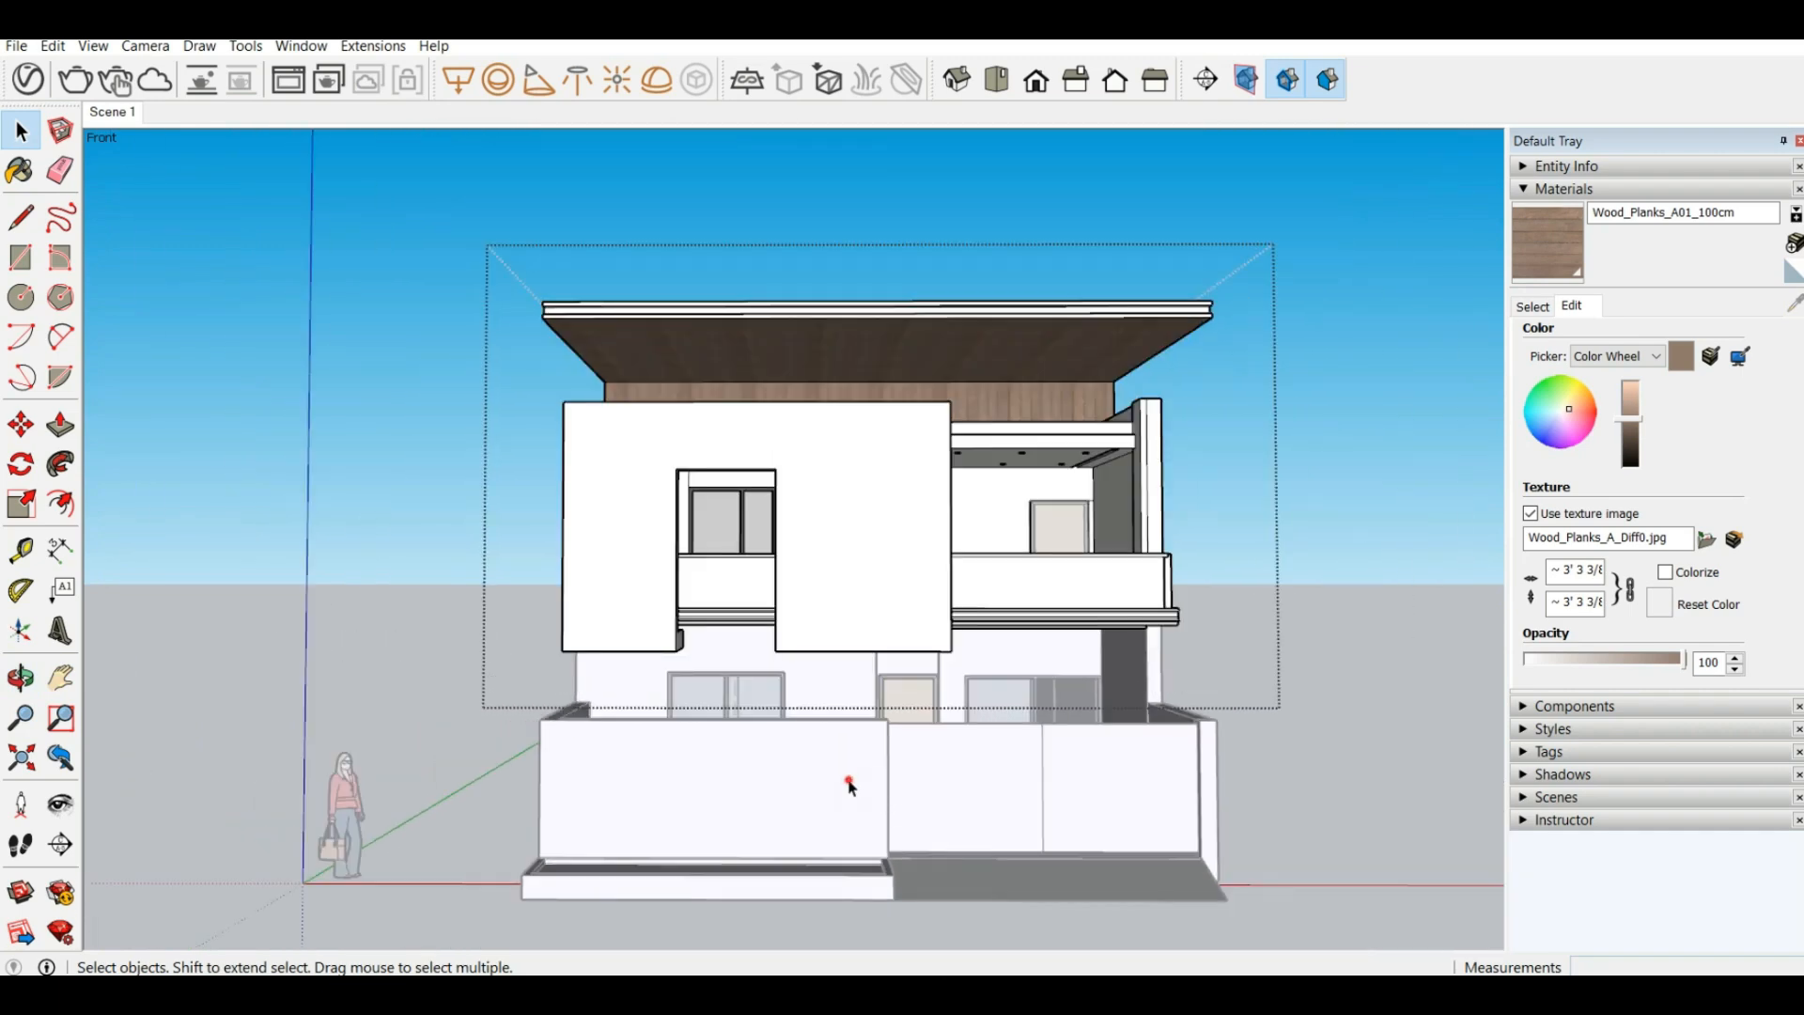
pyautogui.scroll(3, 845, 777)
pyautogui.moveTo(930, 777)
pyautogui.mouseDown(button='middle')
pyautogui.moveTo(786, 713)
pyautogui.moveTo(713, 734)
pyautogui.moveTo(865, 784)
pyautogui.mouseUp(button='middle')
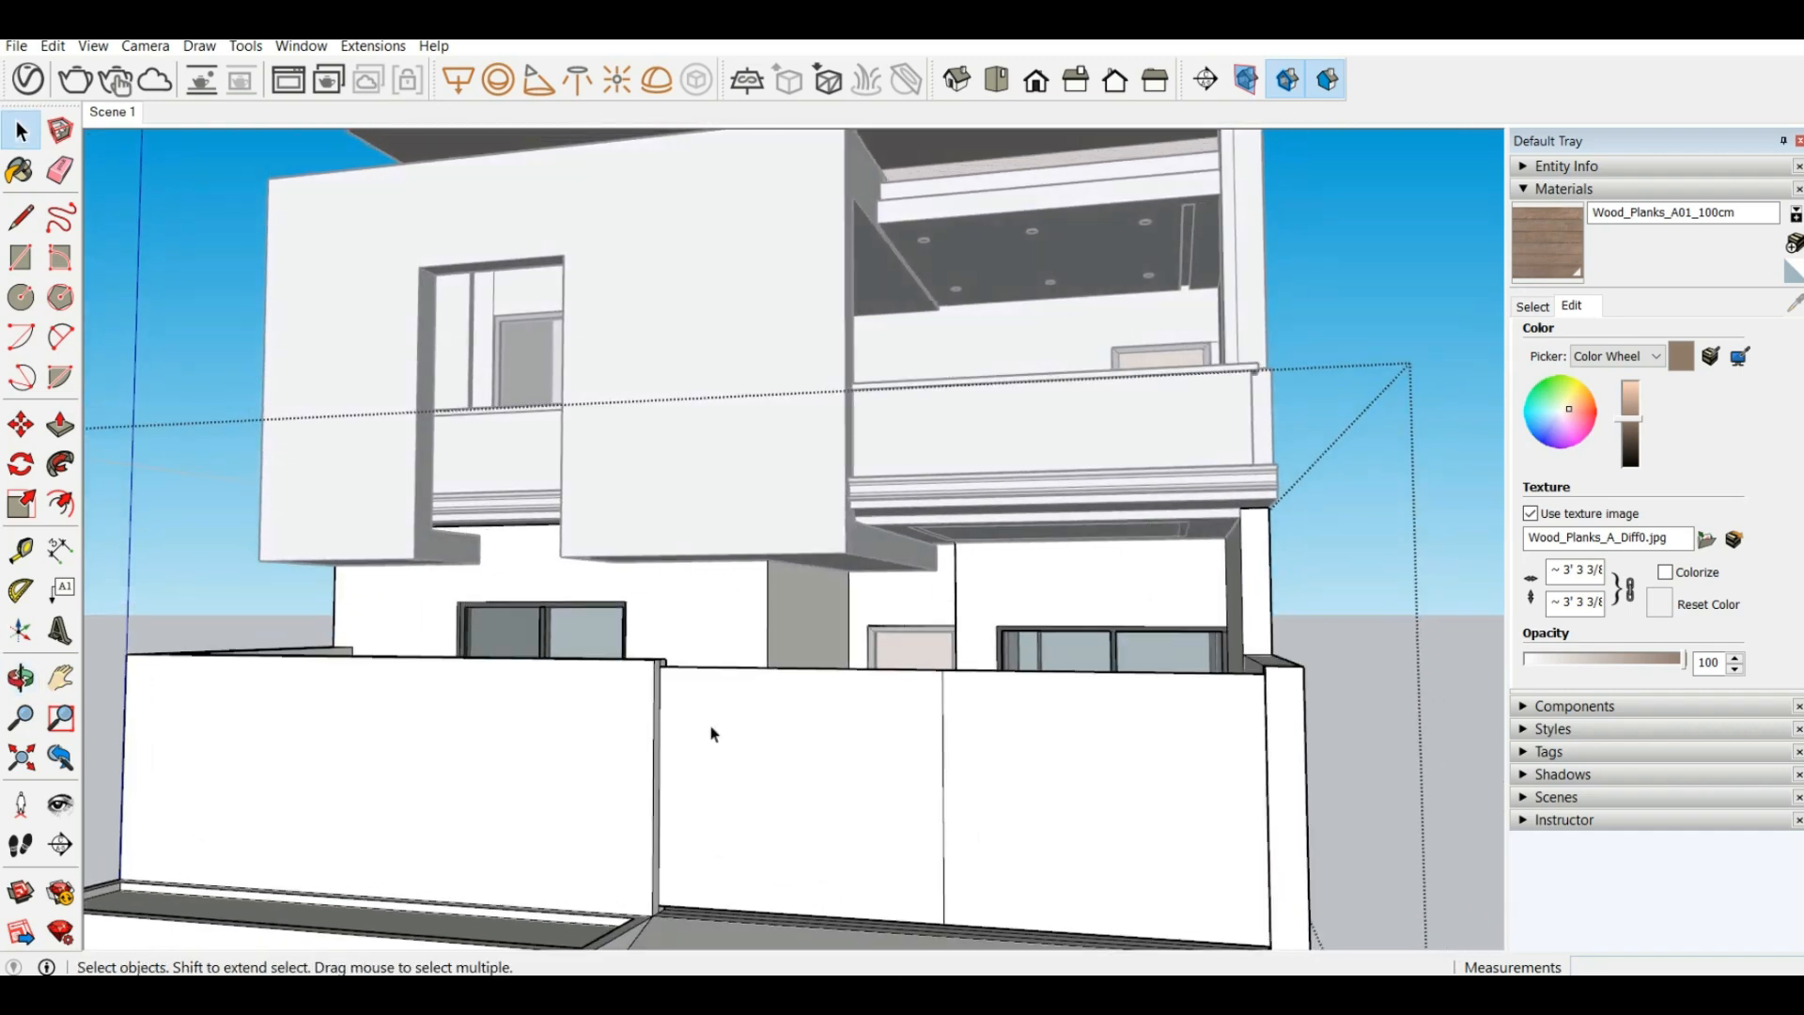
pyautogui.scroll(-3, 573, 695)
pyautogui.scroll(2, 590, 615)
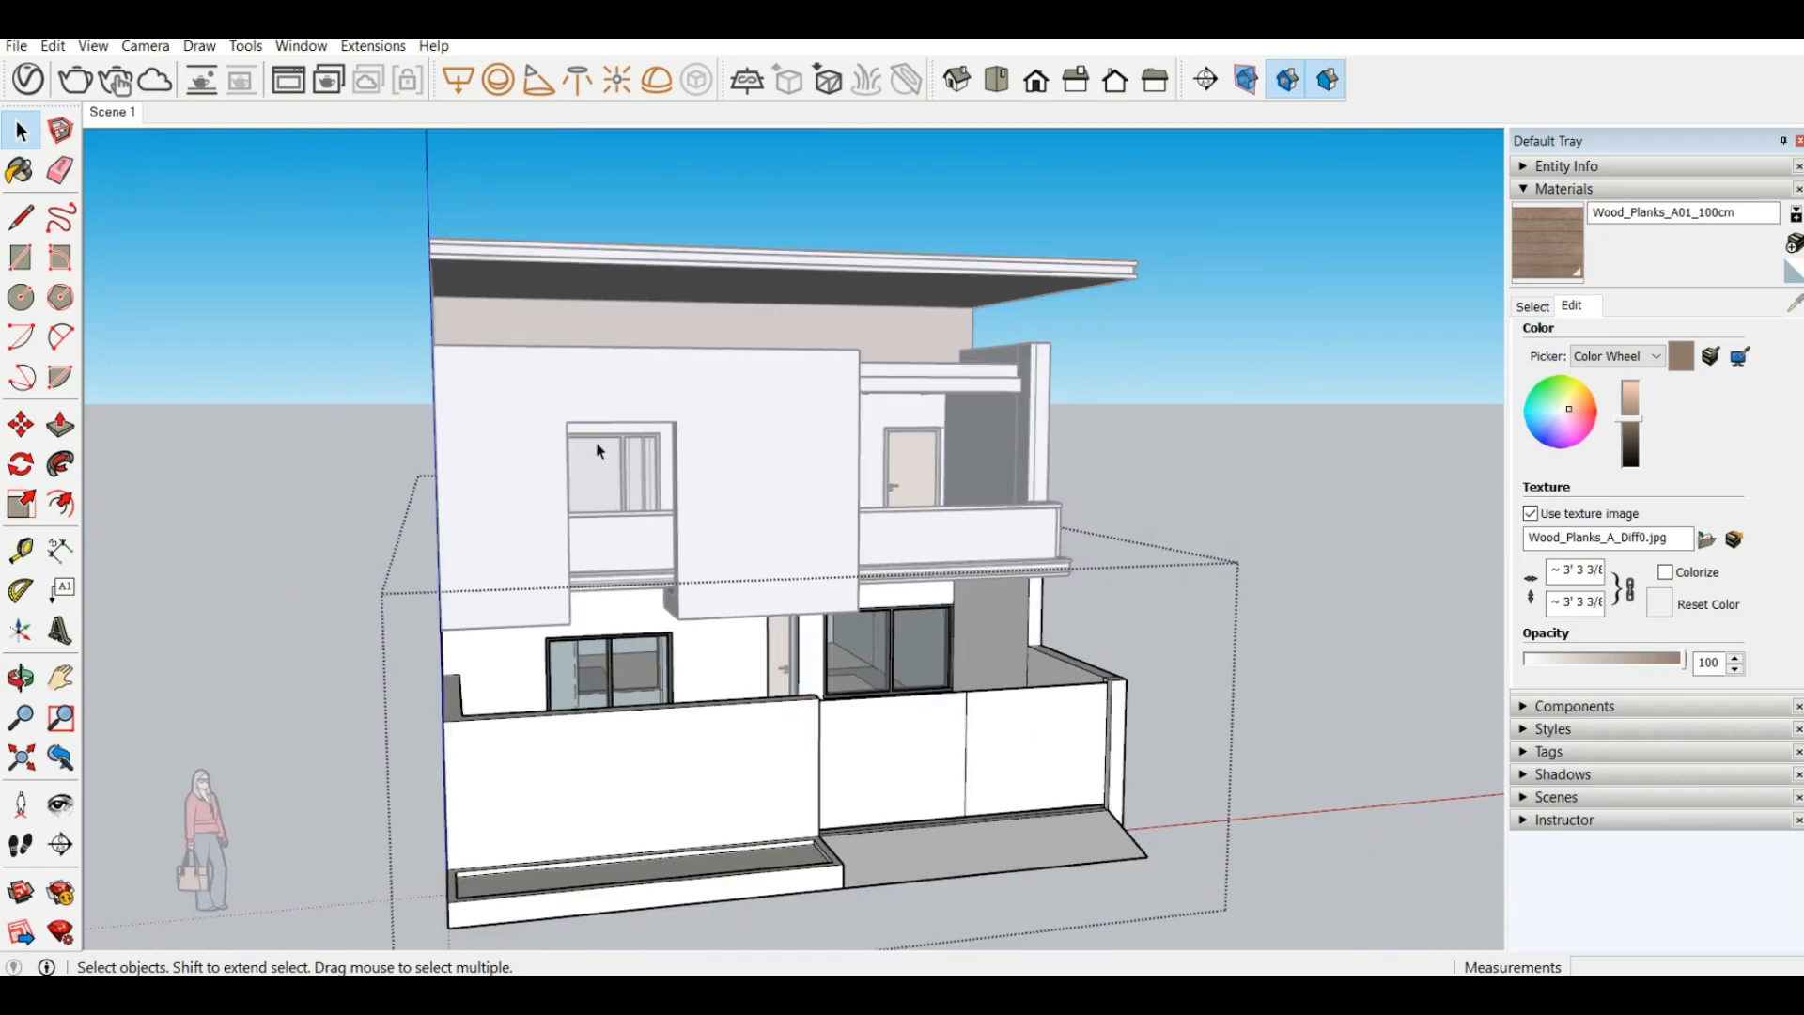
pyautogui.moveTo(970, 527)
pyautogui.mouseDown(button='middle')
pyautogui.moveTo(1168, 563)
pyautogui.moveTo(989, 531)
pyautogui.mouseUp(button='middle')
pyautogui.moveTo(1362, 534); pyautogui.dragTo(1361, 526, button='middle')
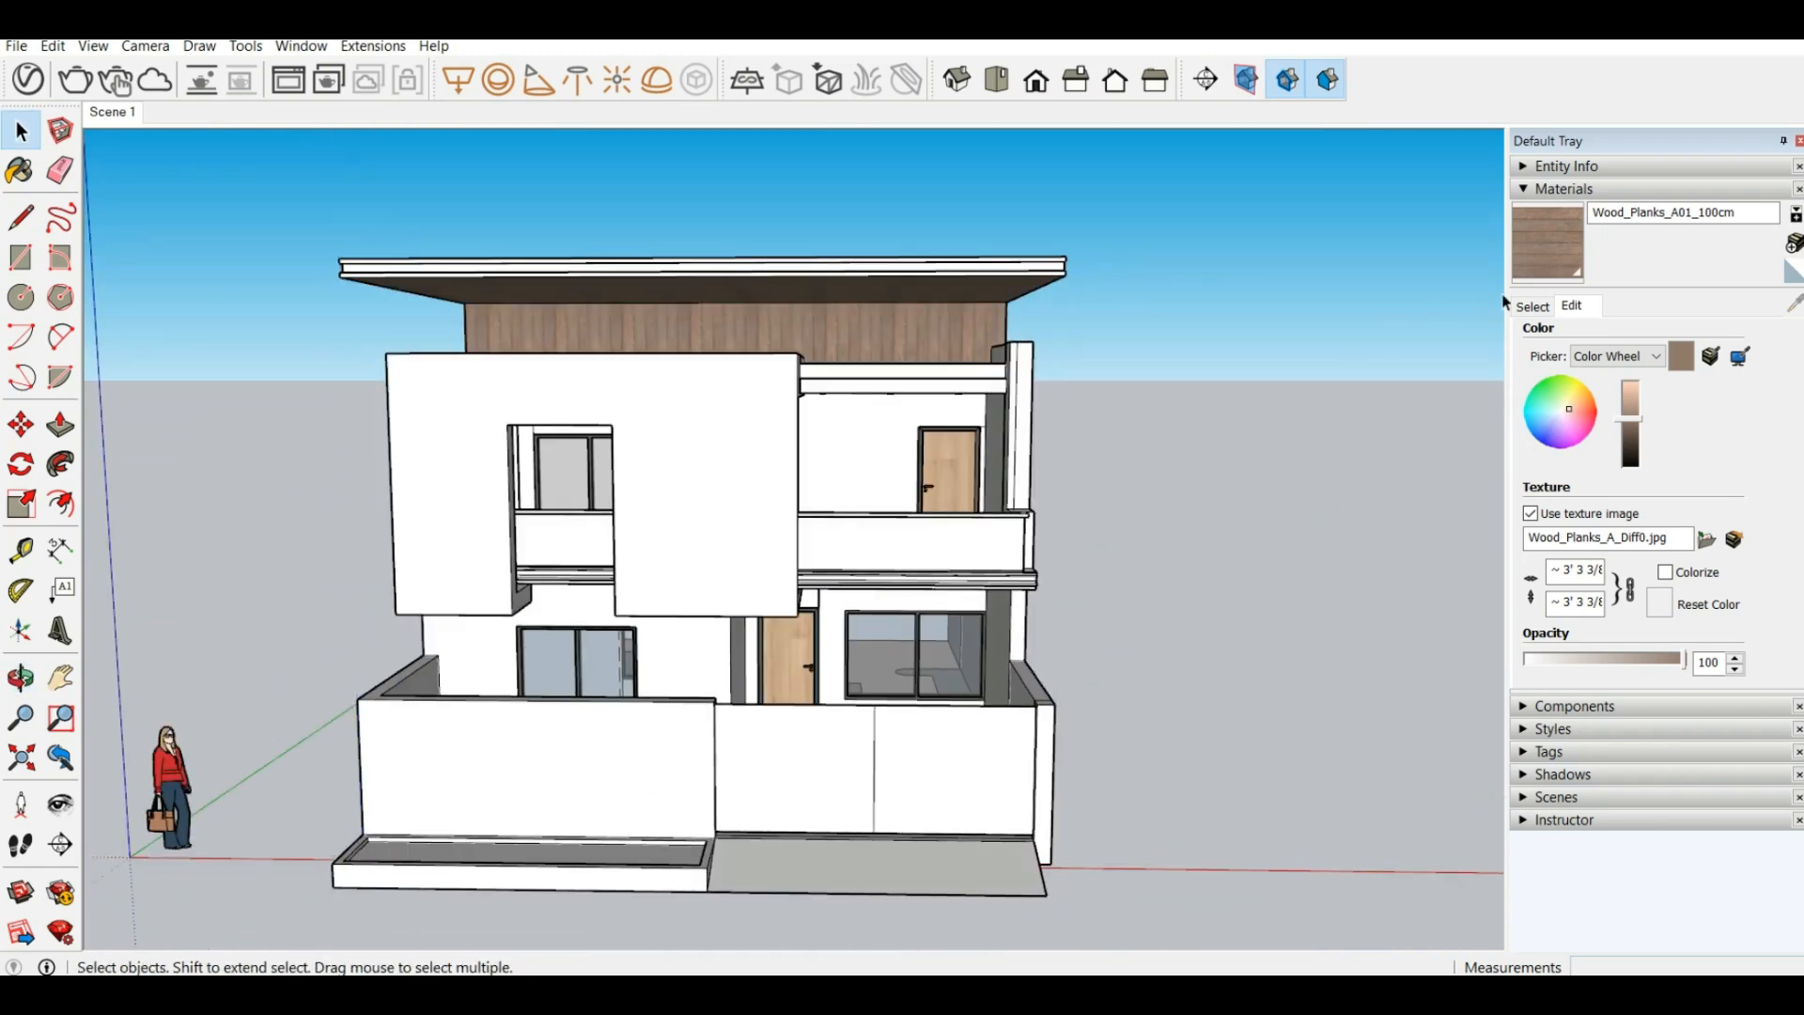
pyautogui.click(1534, 308)
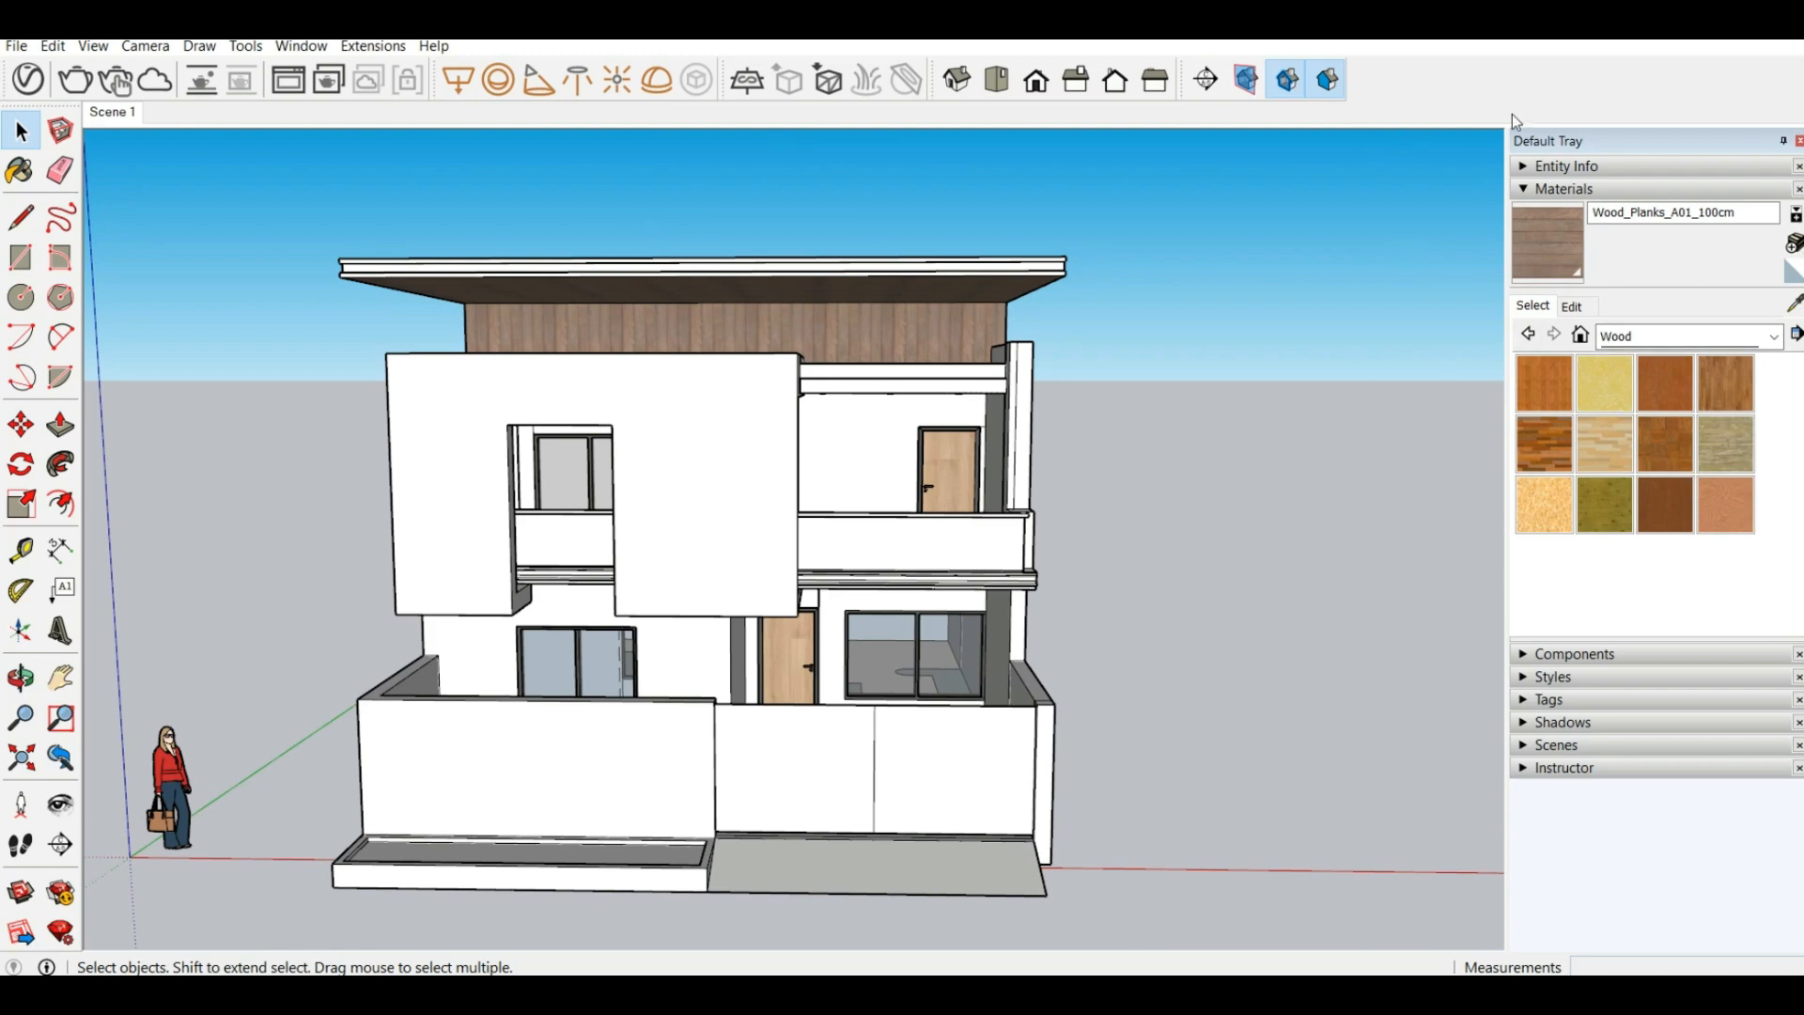
pyautogui.click(1795, 247)
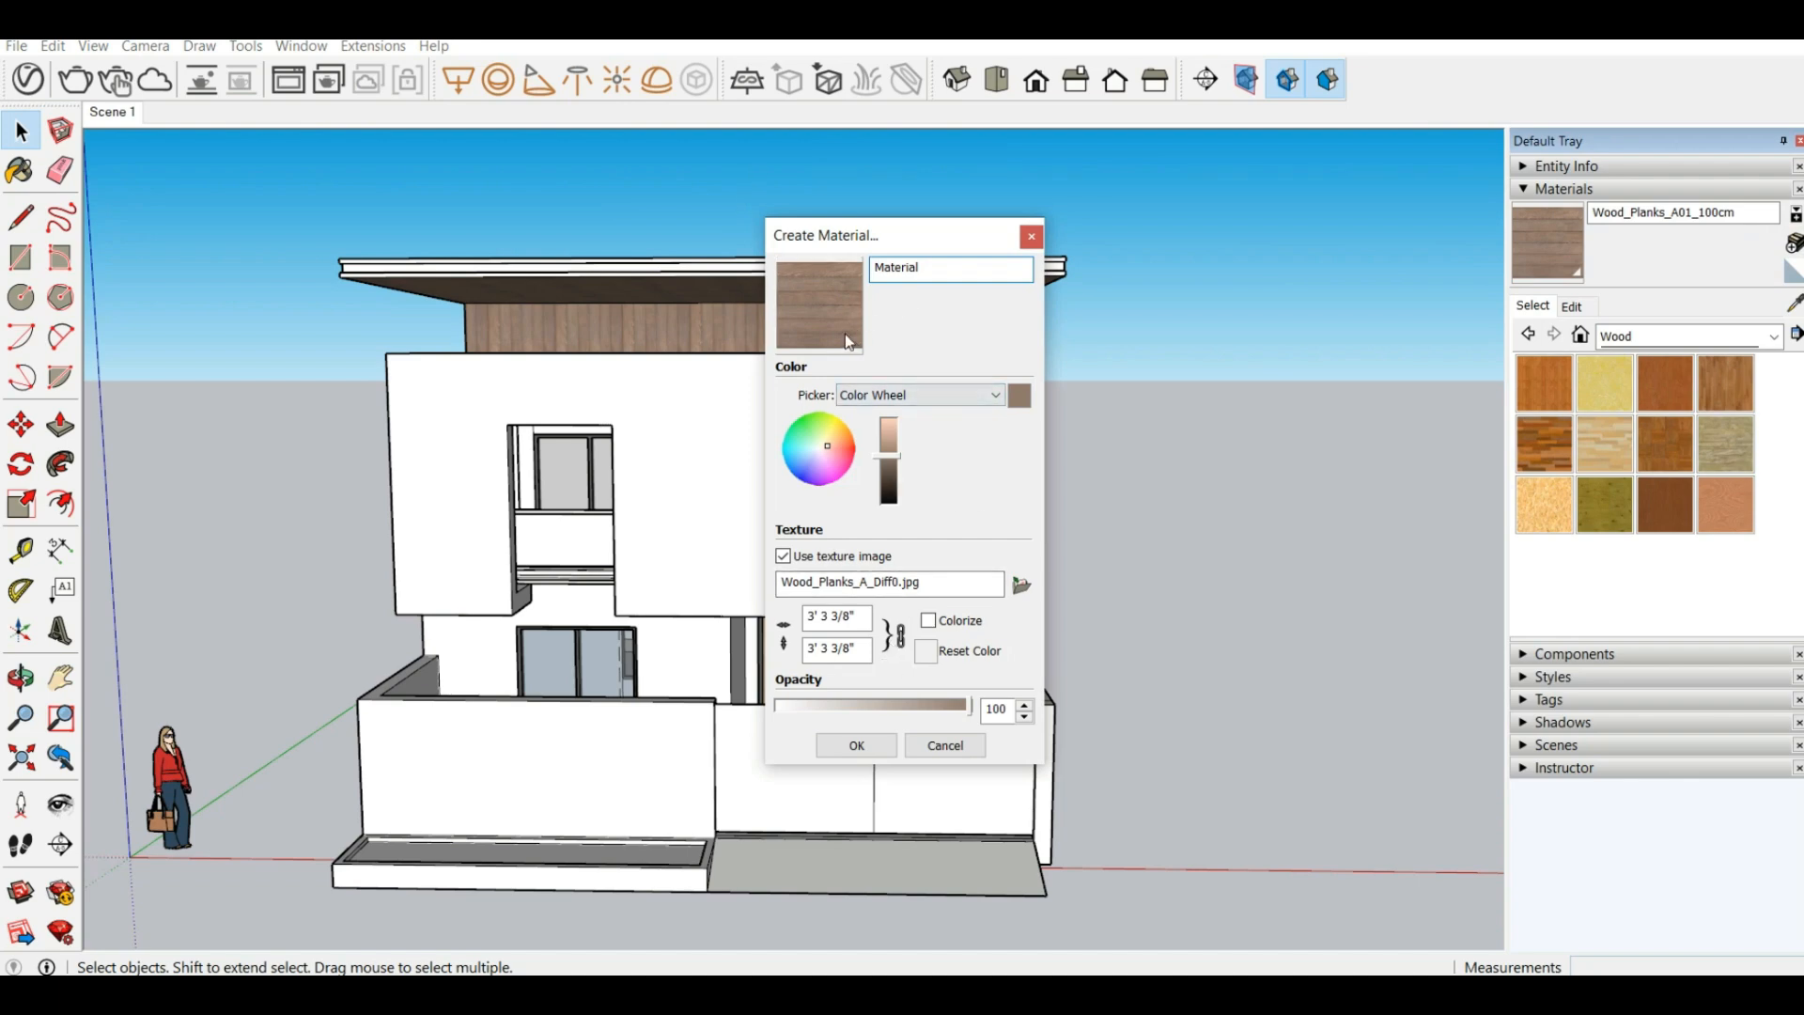
pyautogui.click(1022, 587)
pyautogui.scroll(-6, 1039, 502)
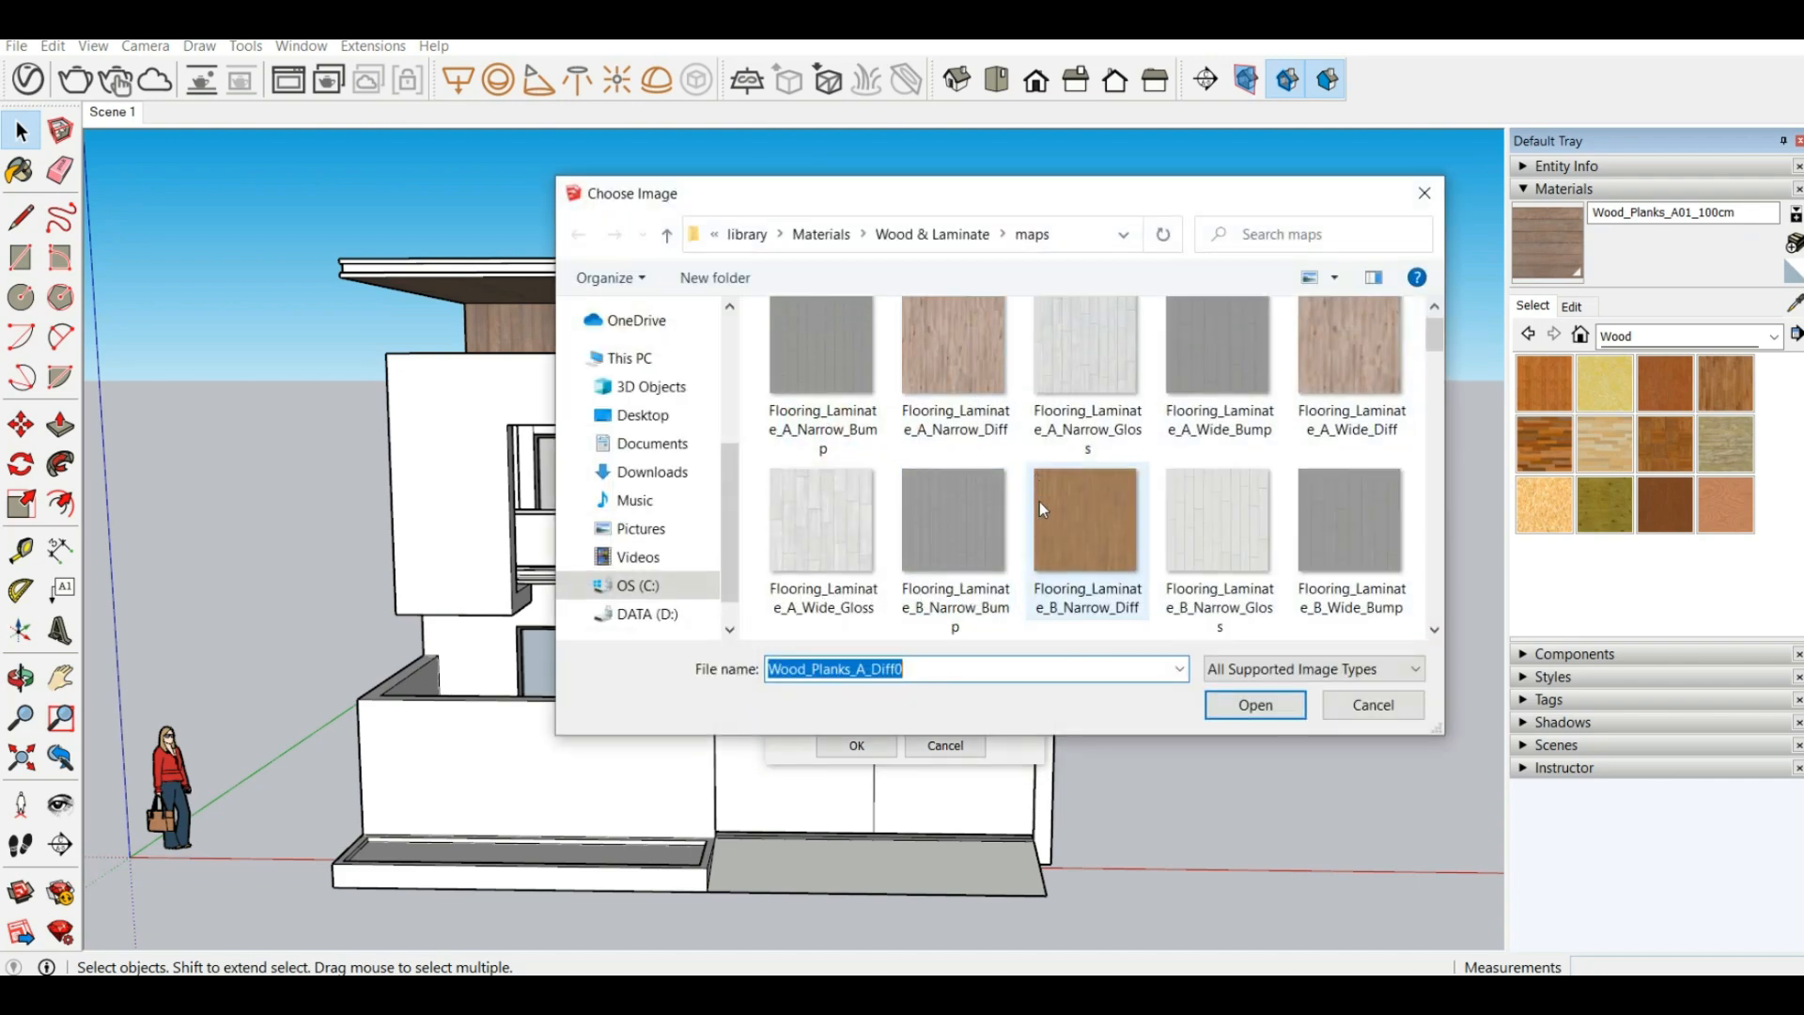
pyautogui.scroll(-5, 1041, 509)
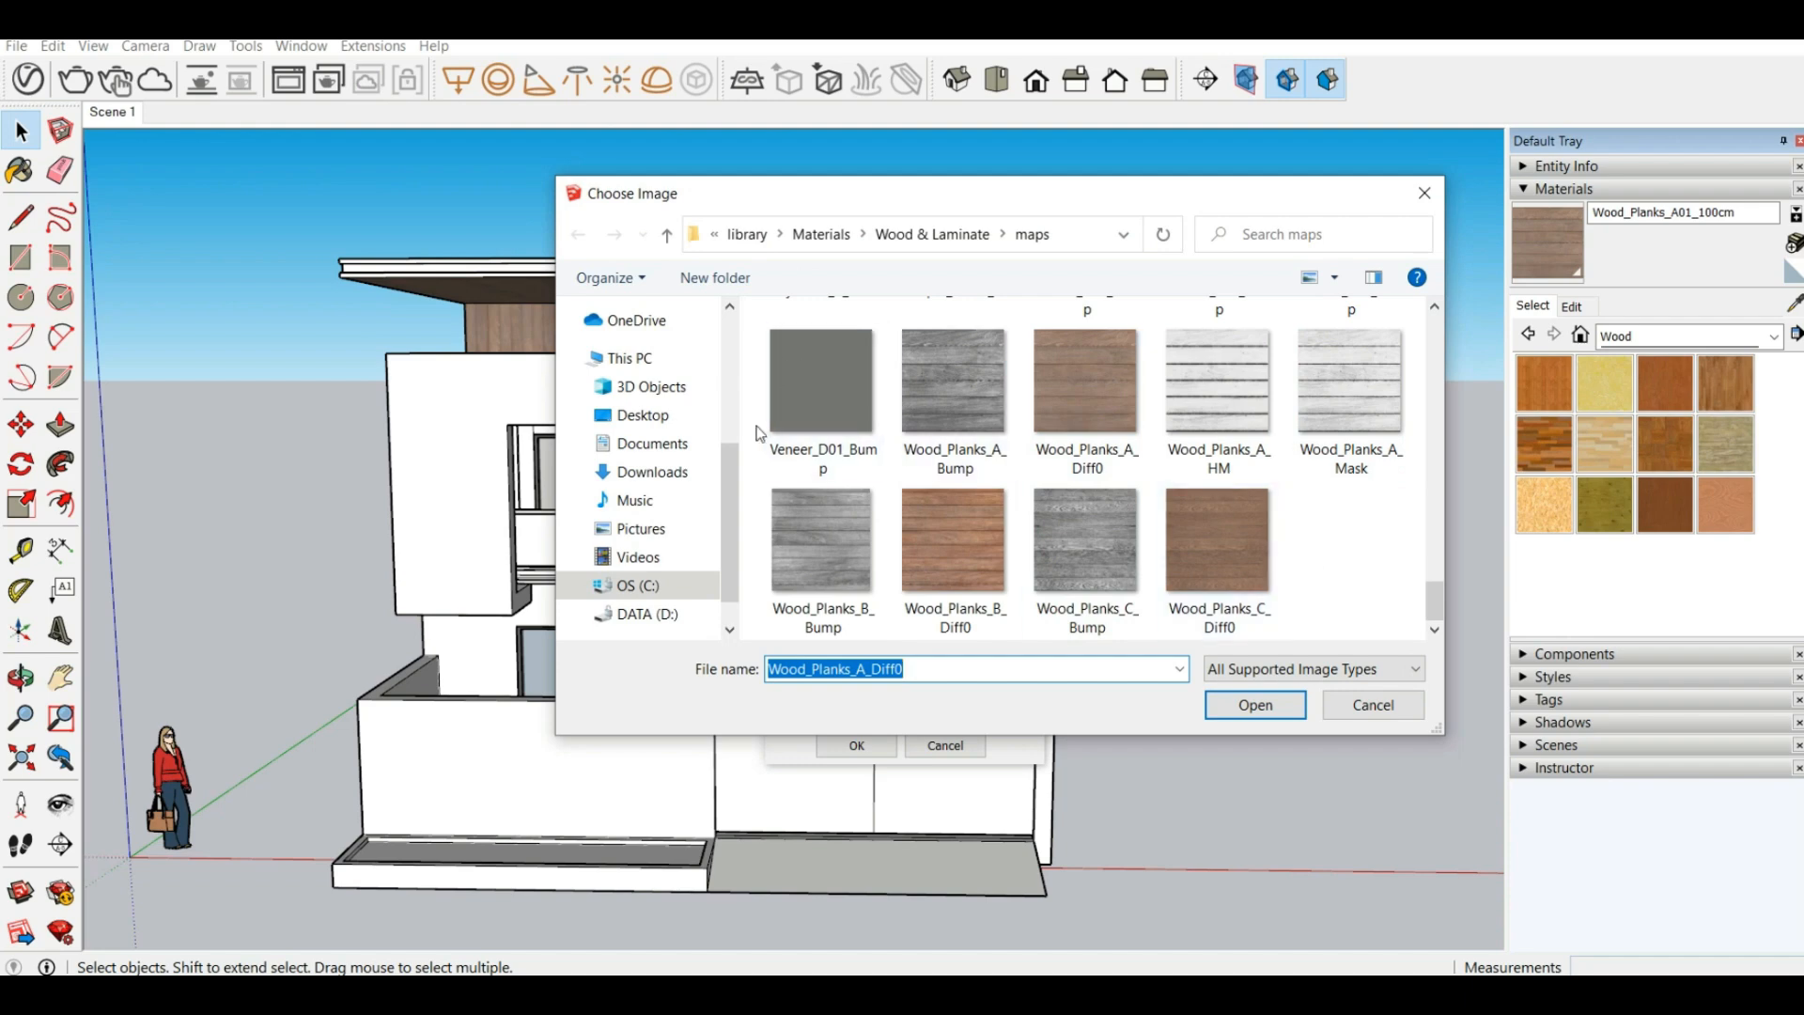
pyautogui.click(686, 617)
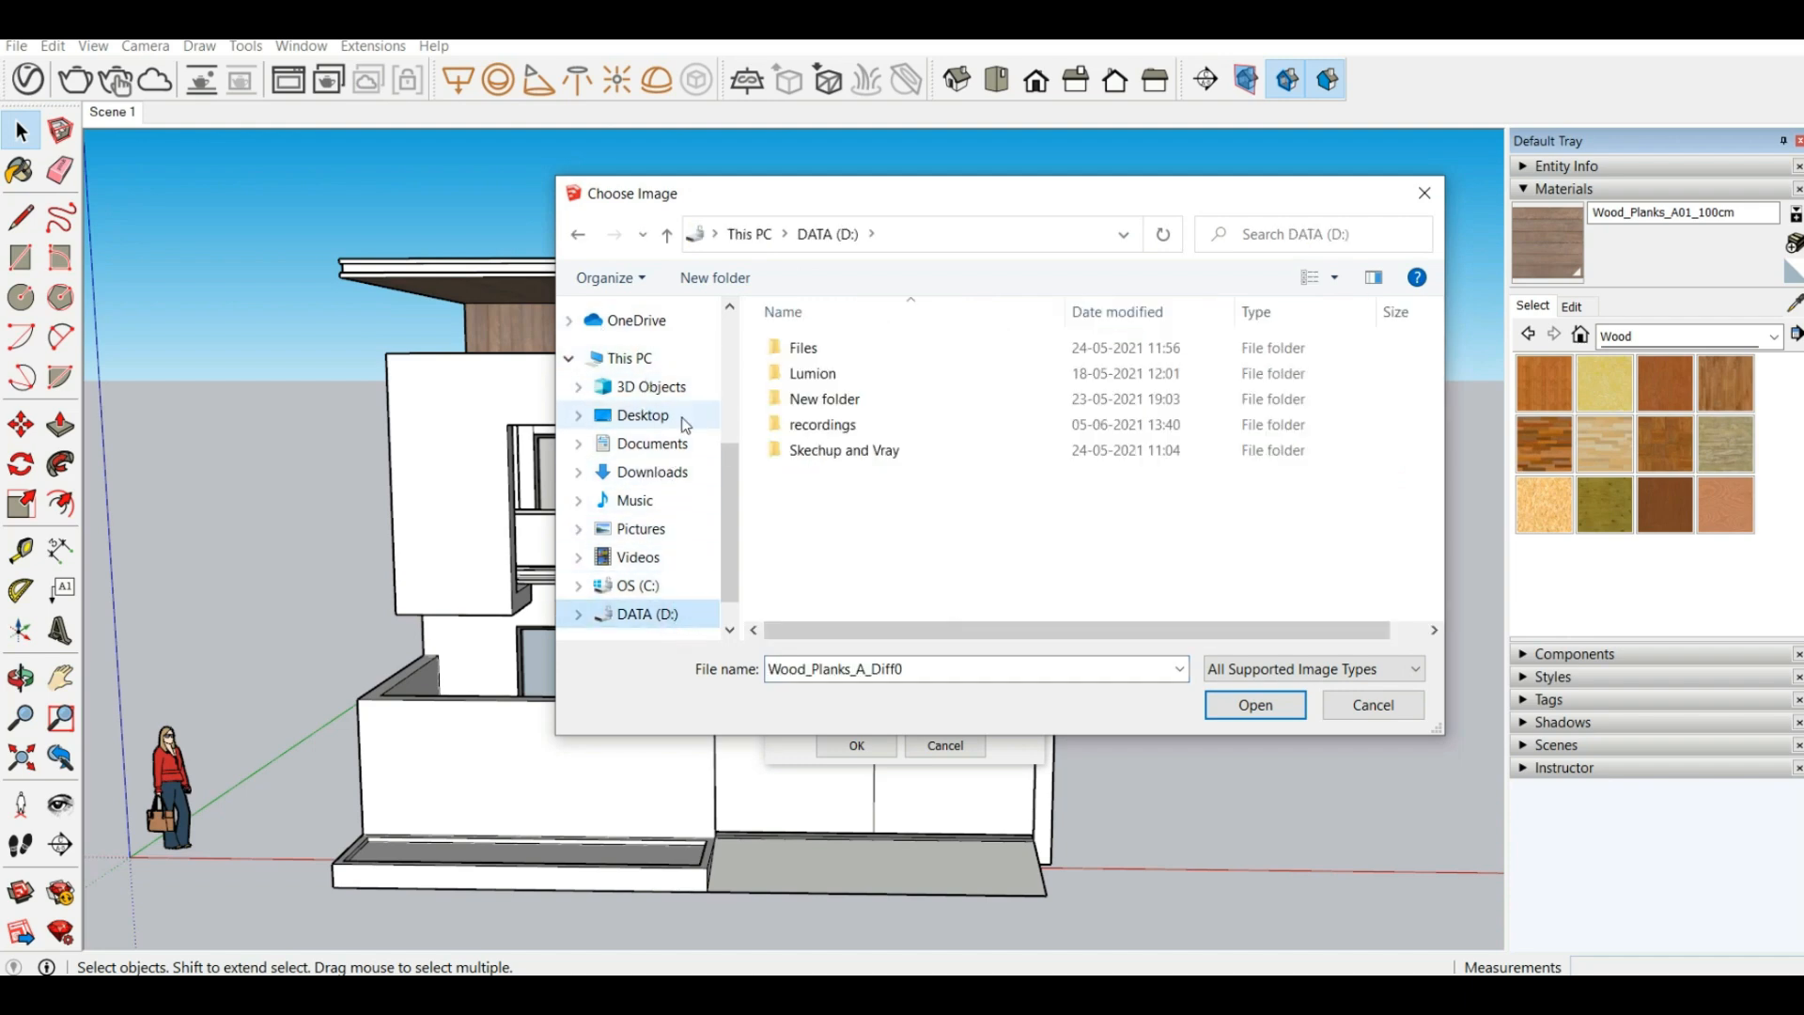
pyautogui.click(660, 472)
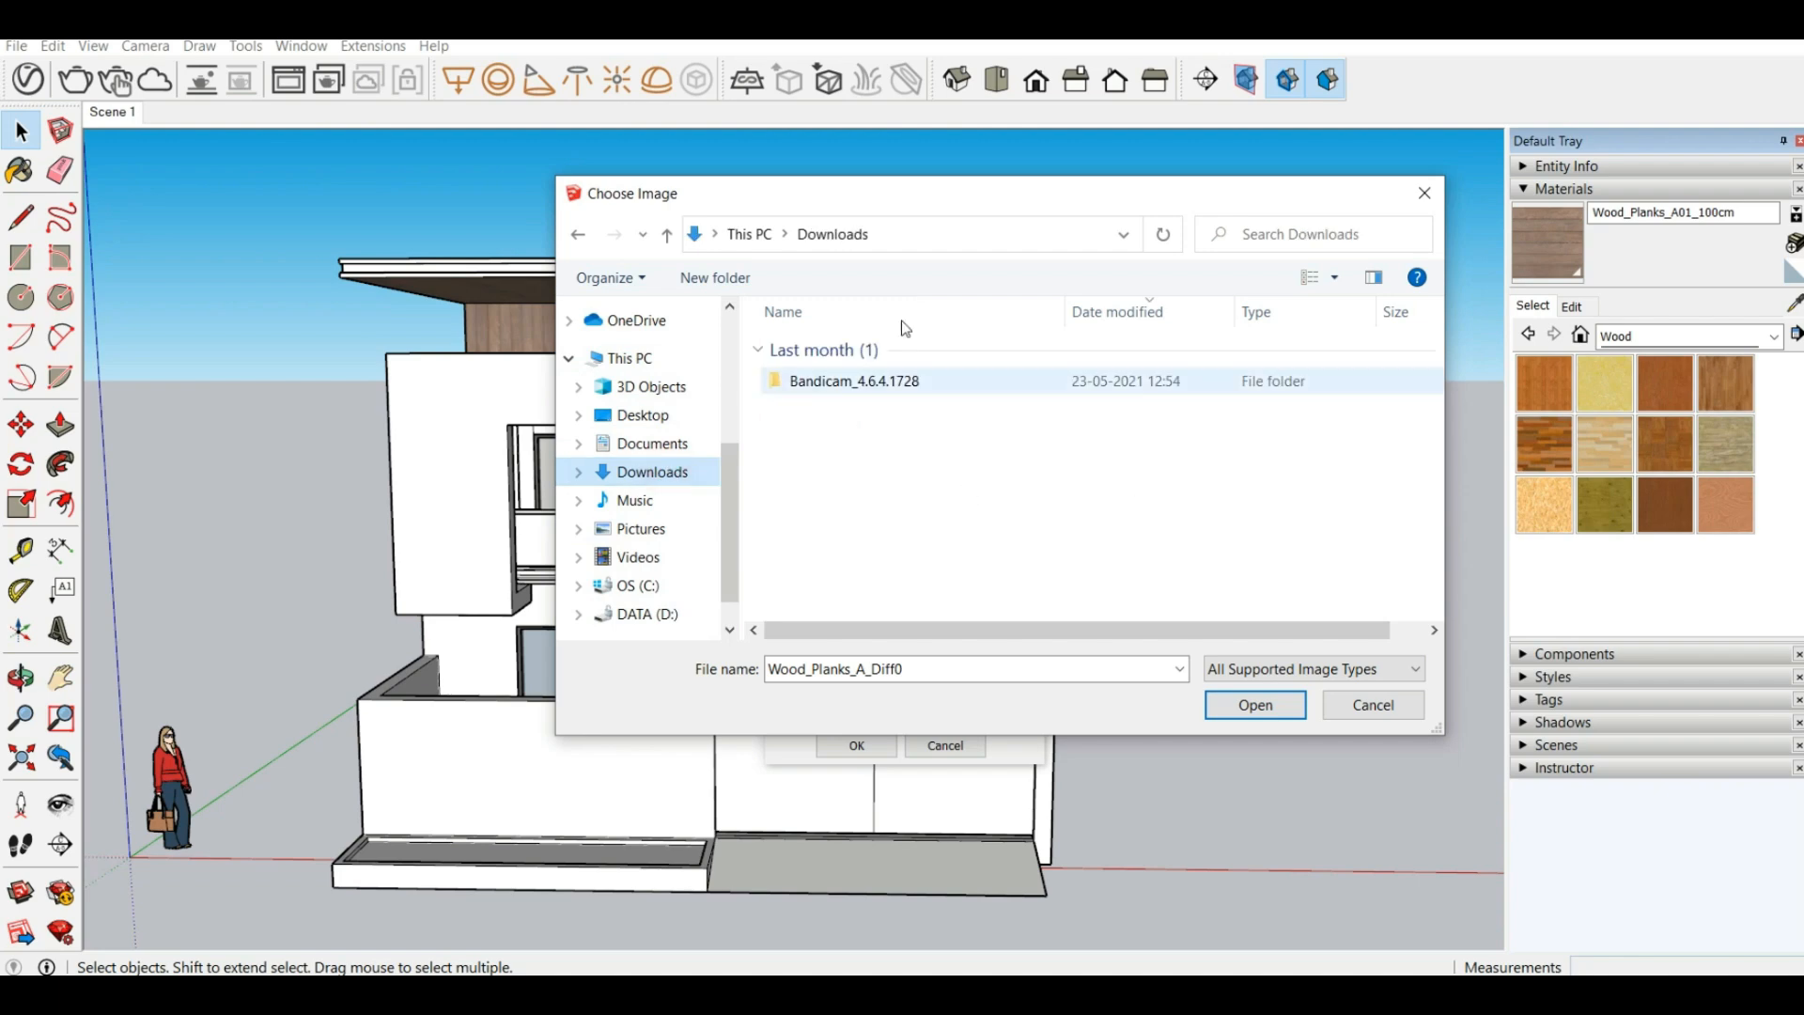
pyautogui.click(657, 500)
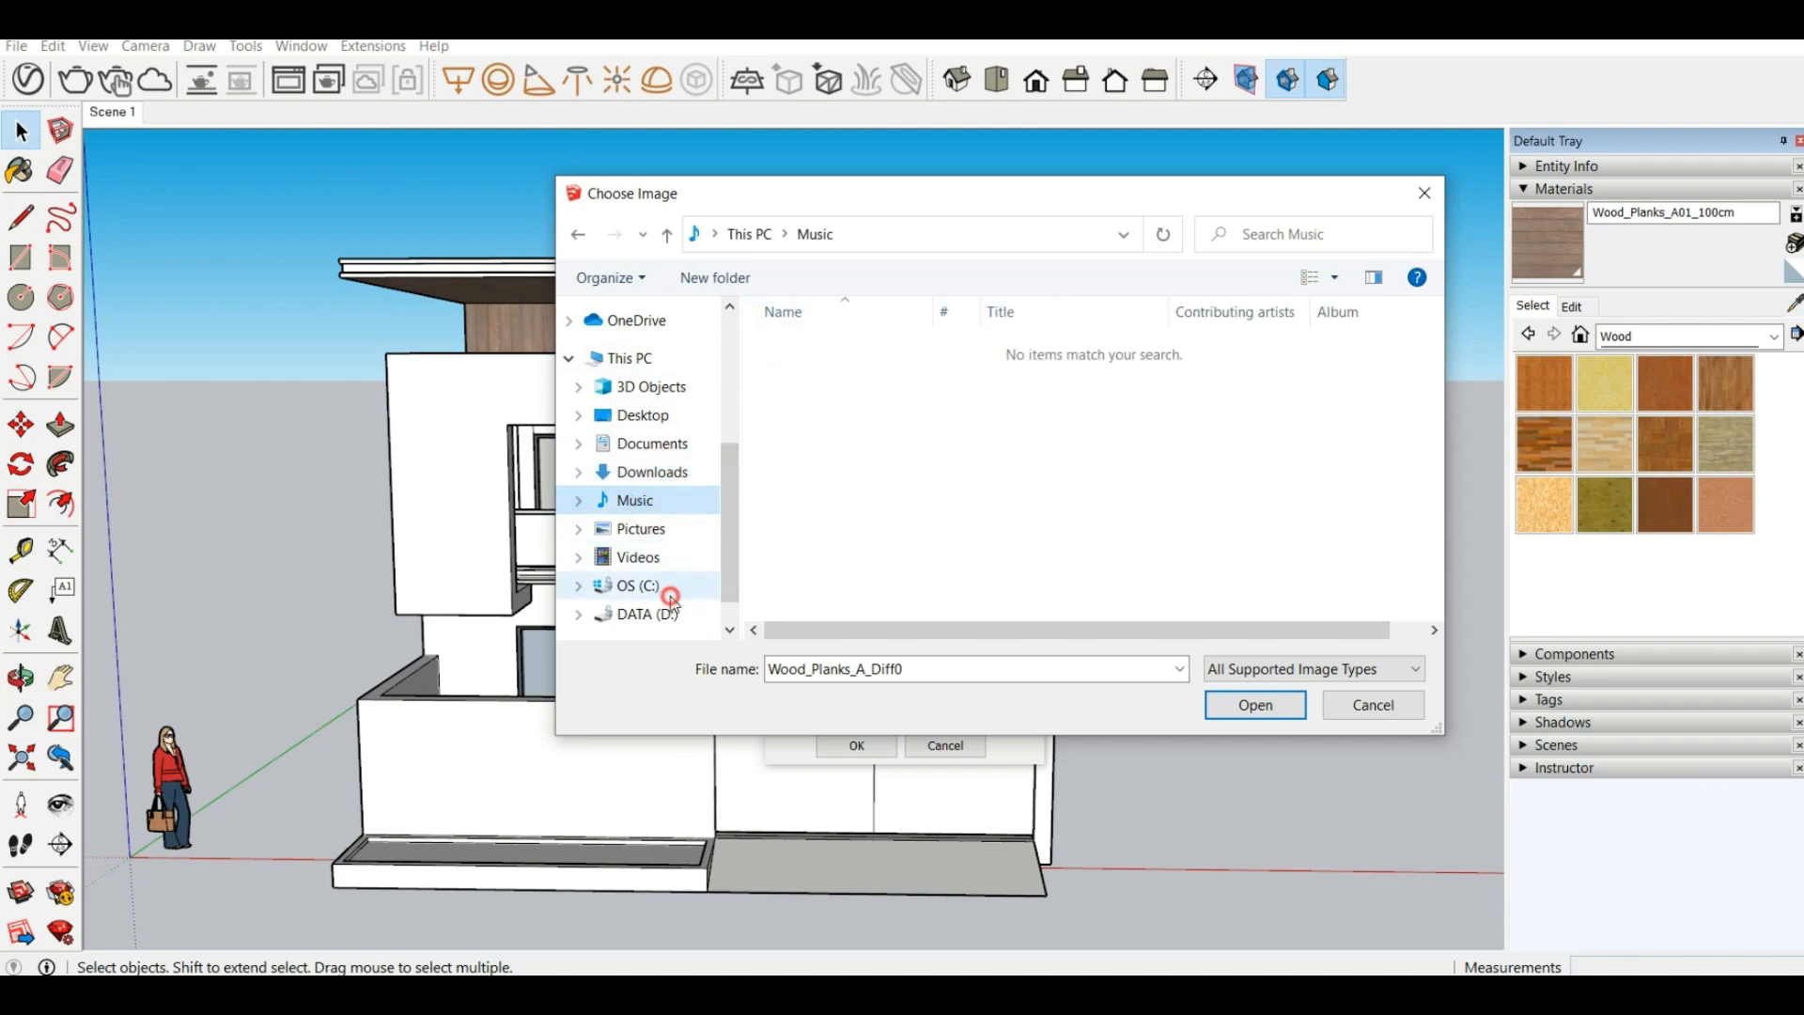
pyautogui.click(663, 588)
pyautogui.click(670, 619)
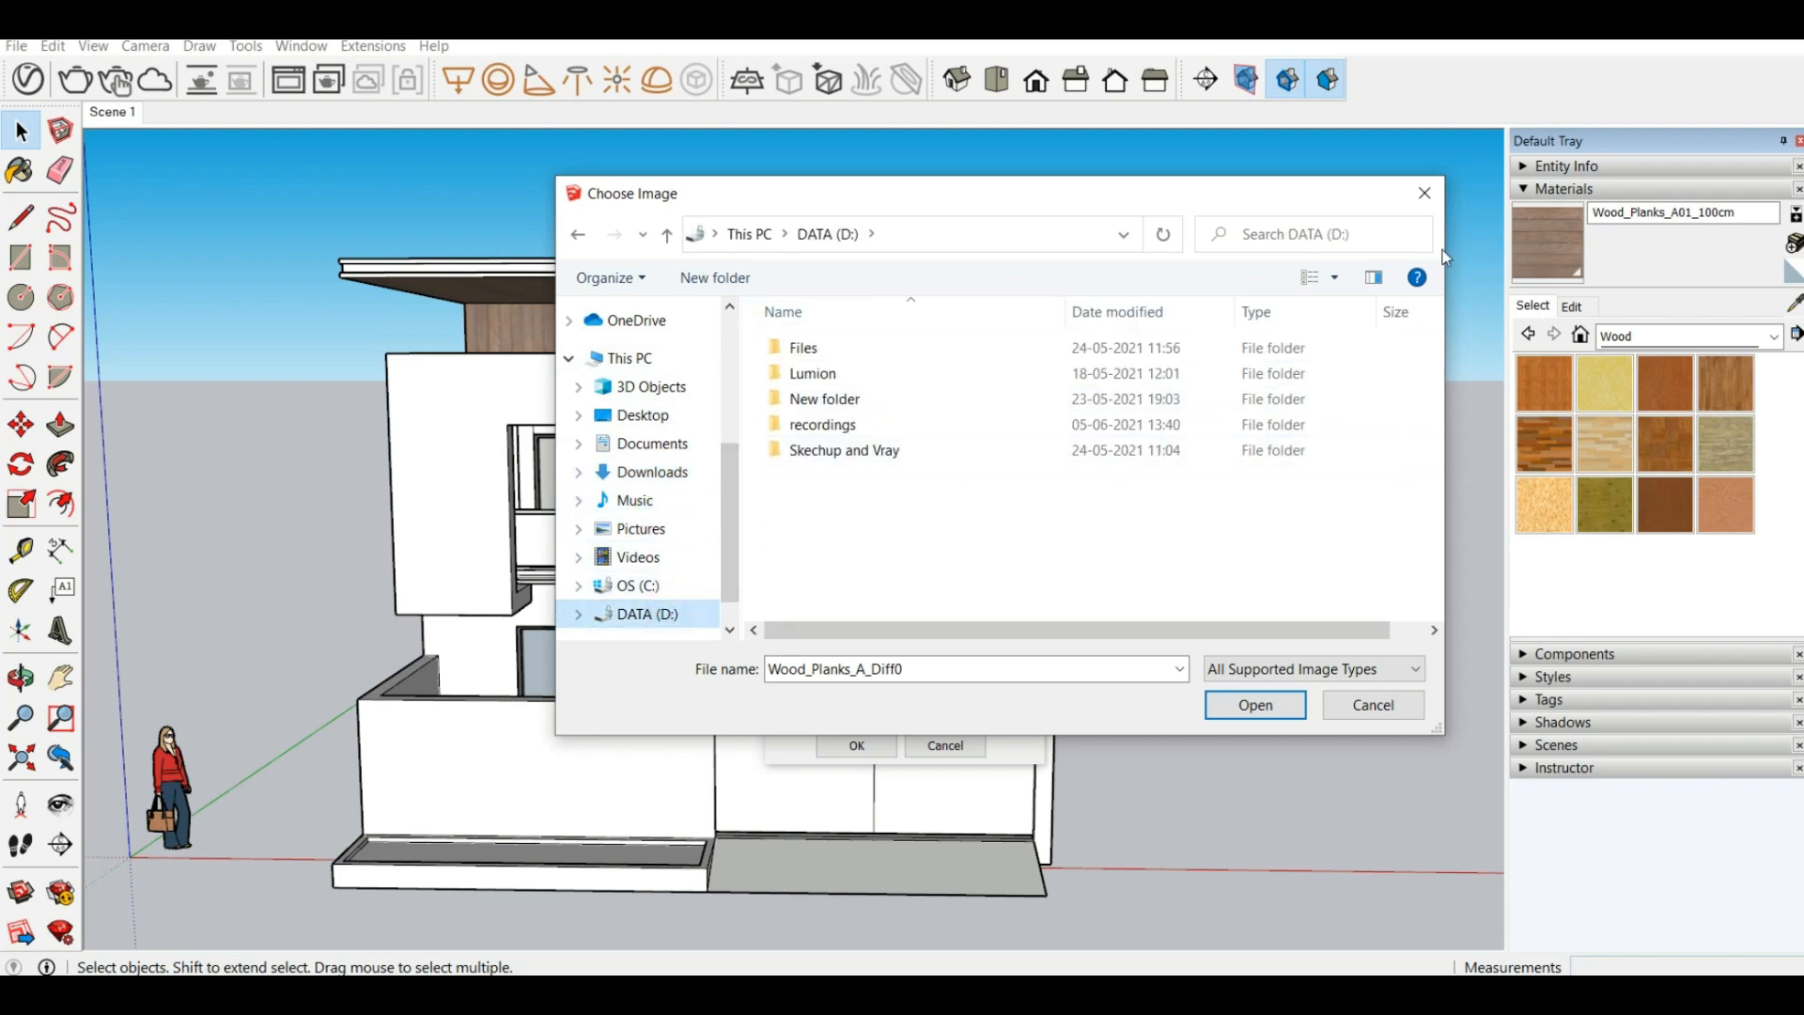
pyautogui.click(1424, 194)
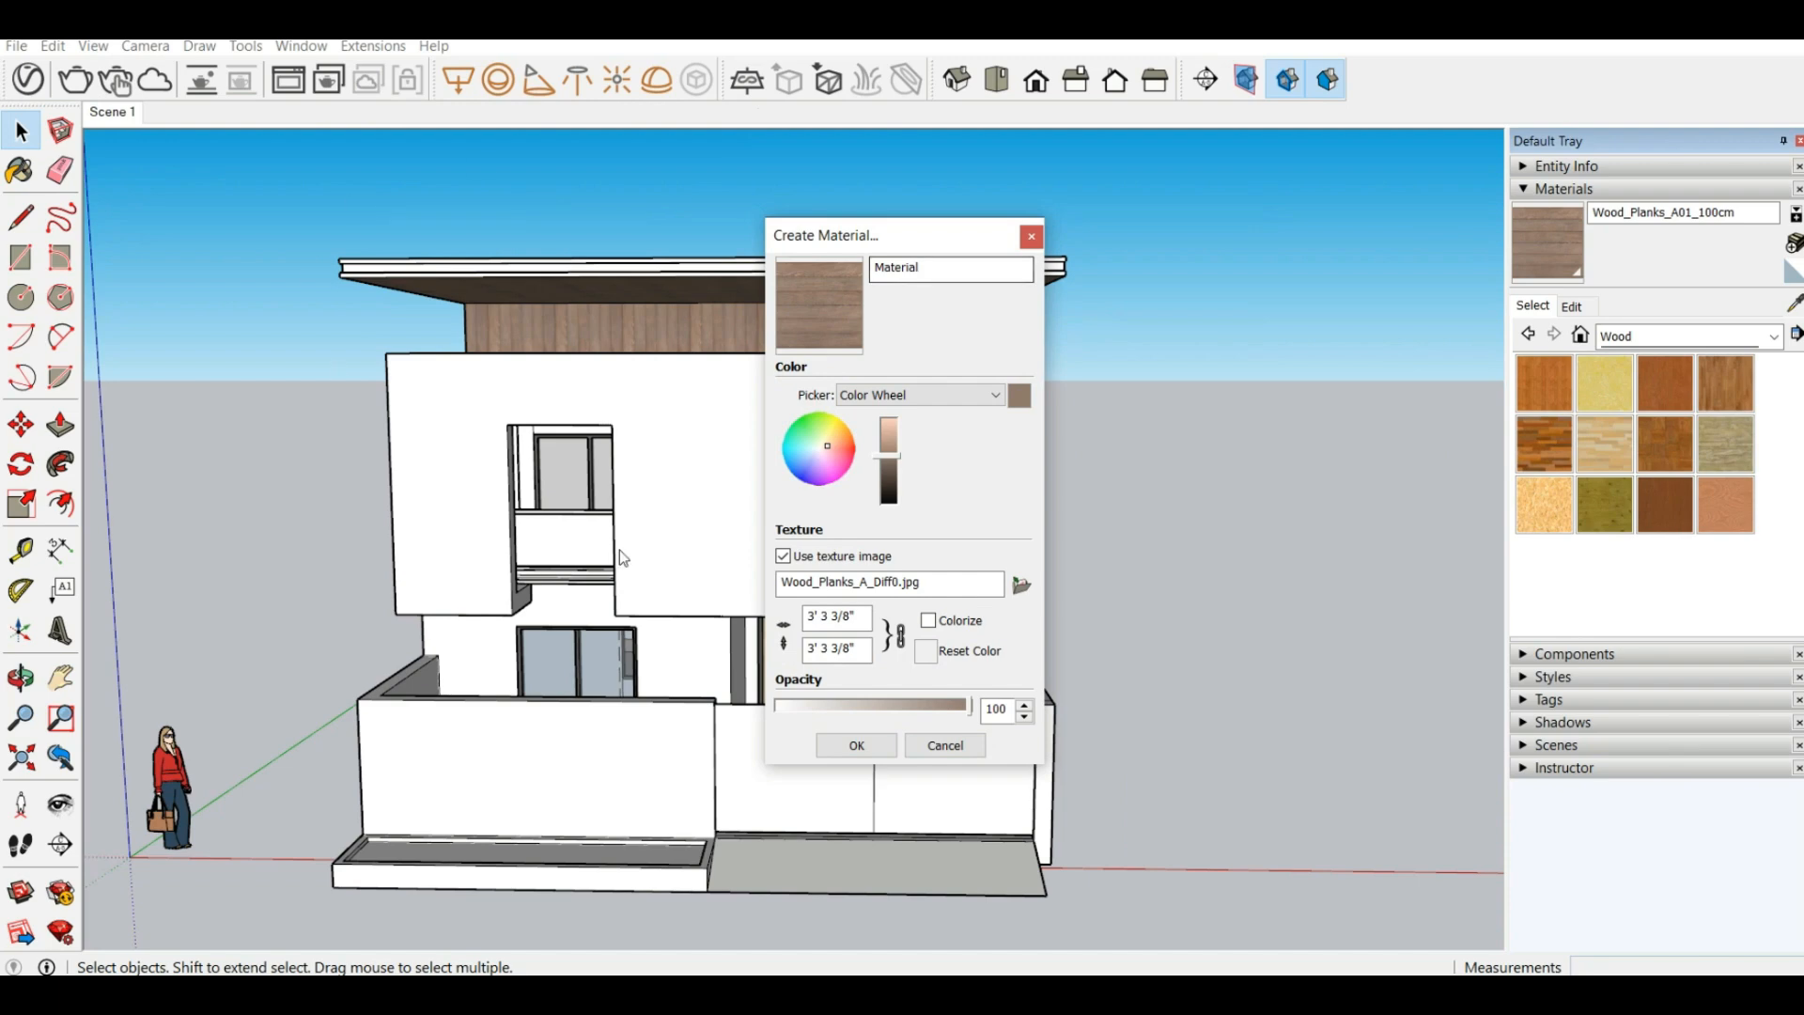
pyautogui.click(1034, 239)
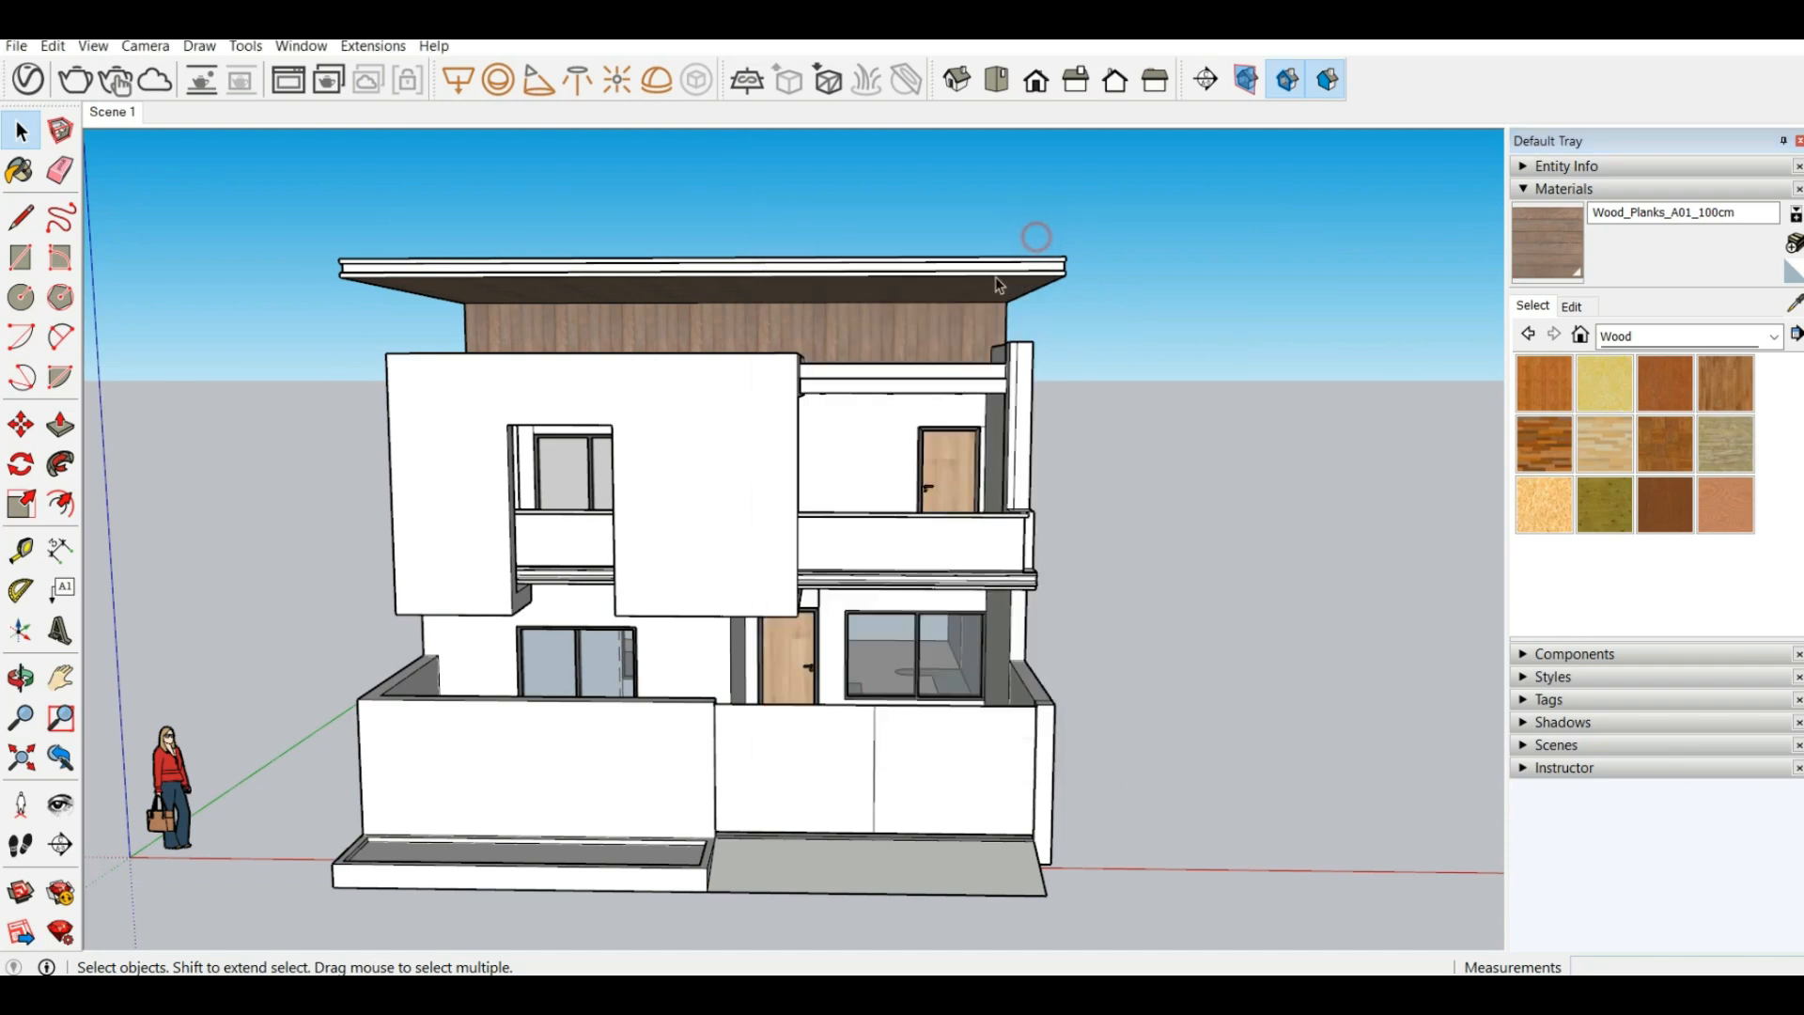
# Examine the wood planks on the roof underside and upper wall from low corner viewpoints, close up and at a distance
pyautogui.scroll(4, 773, 502)
pyautogui.moveTo(772, 502); pyautogui.dragTo(650, 395, button='middle')
pyautogui.scroll(-5, 839, 644)
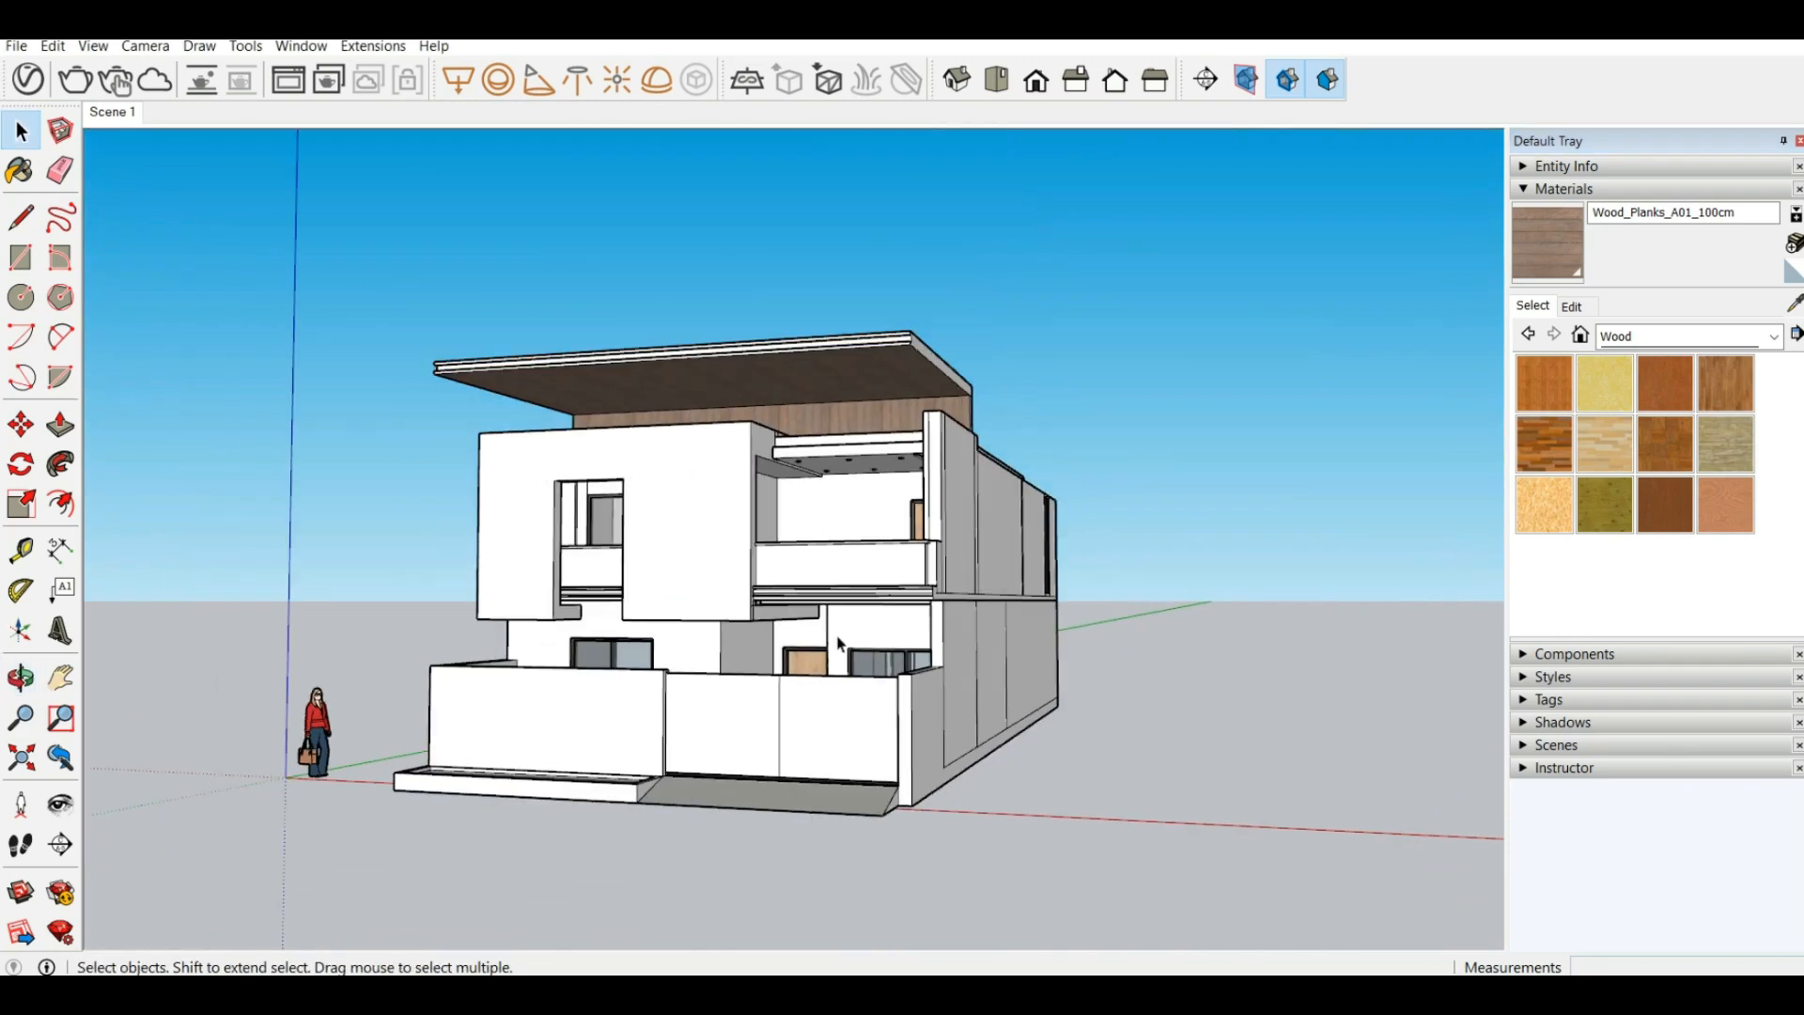
pyautogui.scroll(6, 582, 306)
pyautogui.scroll(-8, 673, 381)
pyautogui.moveTo(755, 422); pyautogui.dragTo(815, 308, button='middle')
pyautogui.scroll(4, 812, 426)
pyautogui.scroll(3, 846, 385)
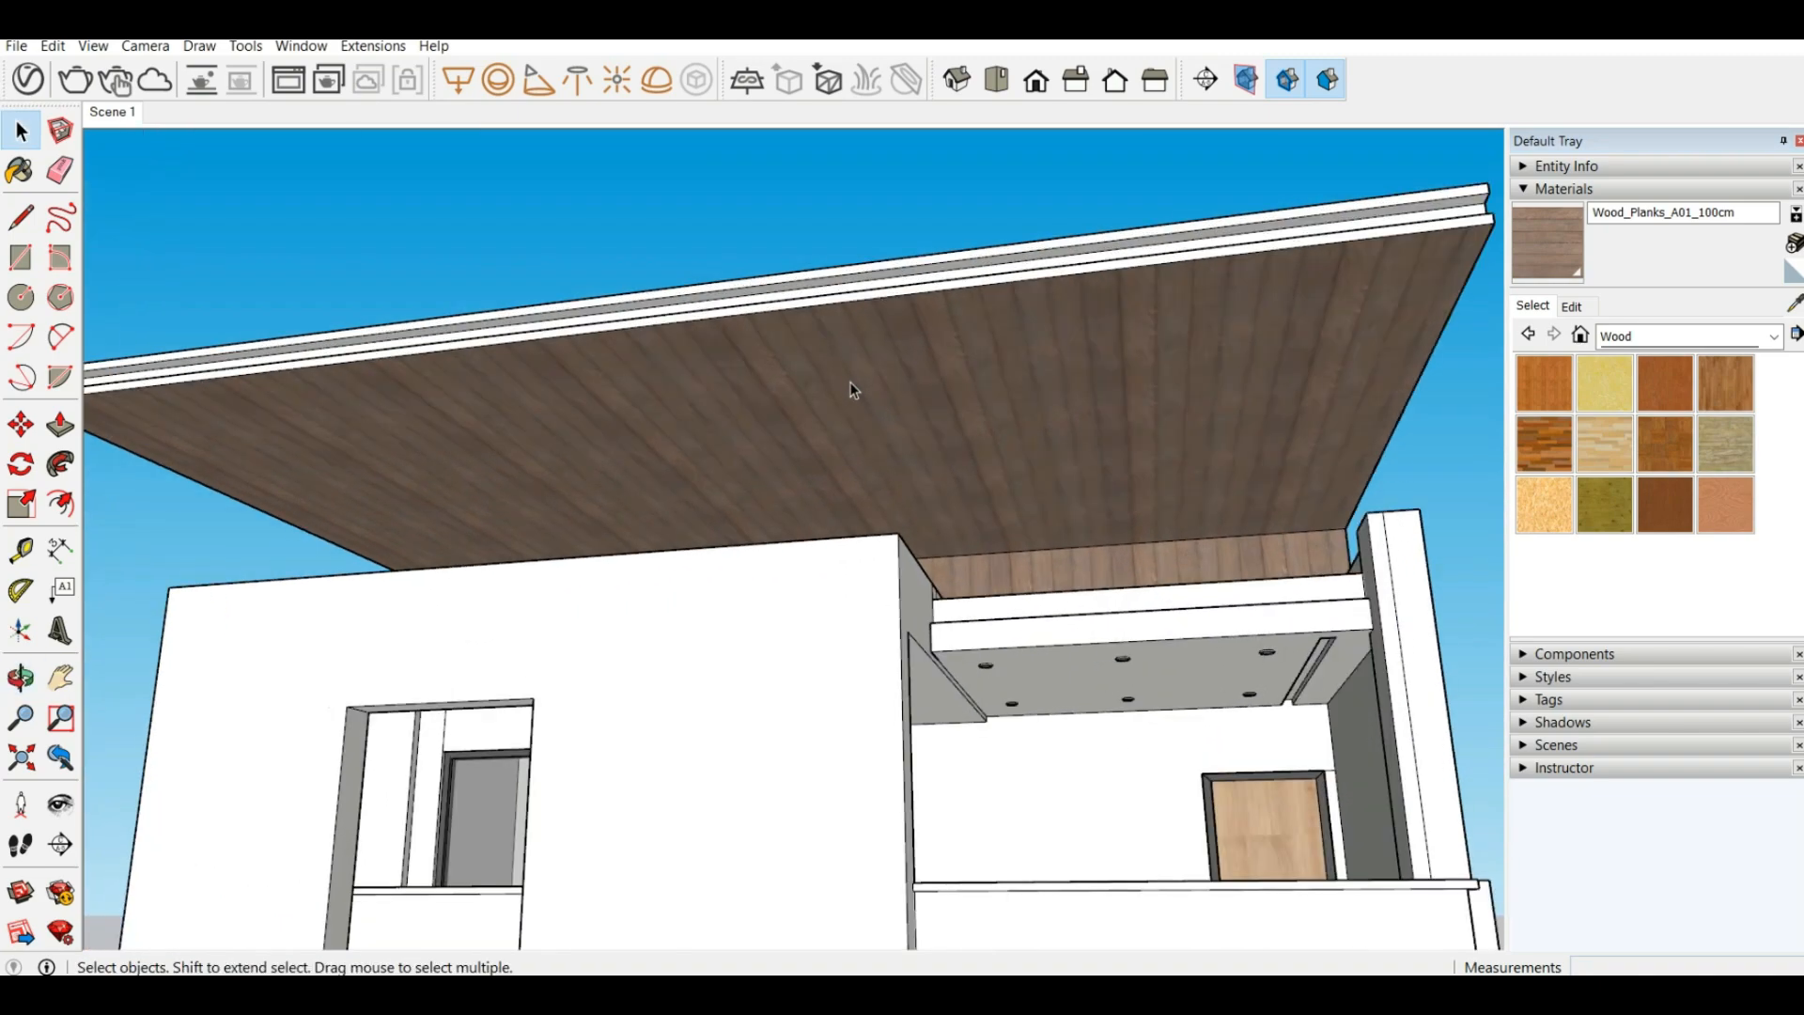
pyautogui.moveTo(849, 391); pyautogui.dragTo(917, 442, button='middle')
pyautogui.scroll(-5, 934, 554)
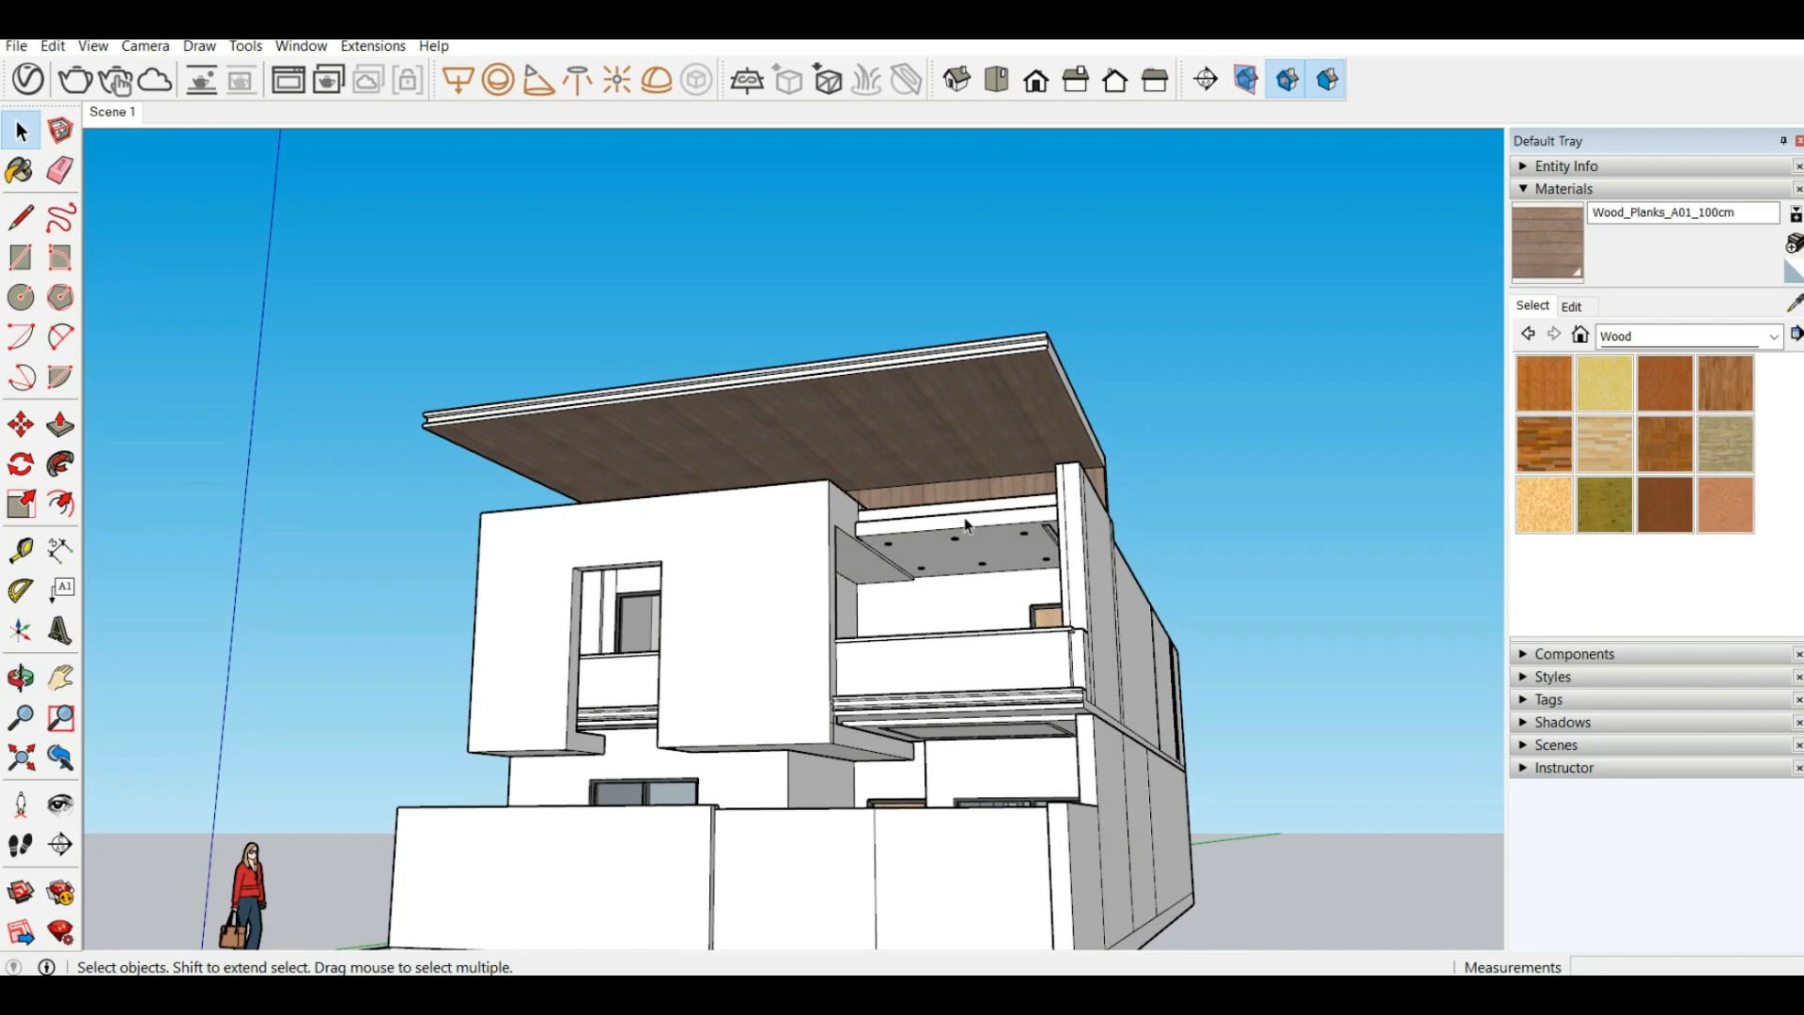
# Compare front and corner viewpoints of the whole house at different distances to find a suitable camera view
pyautogui.moveTo(550, 376); pyautogui.dragTo(805, 516, button='middle')
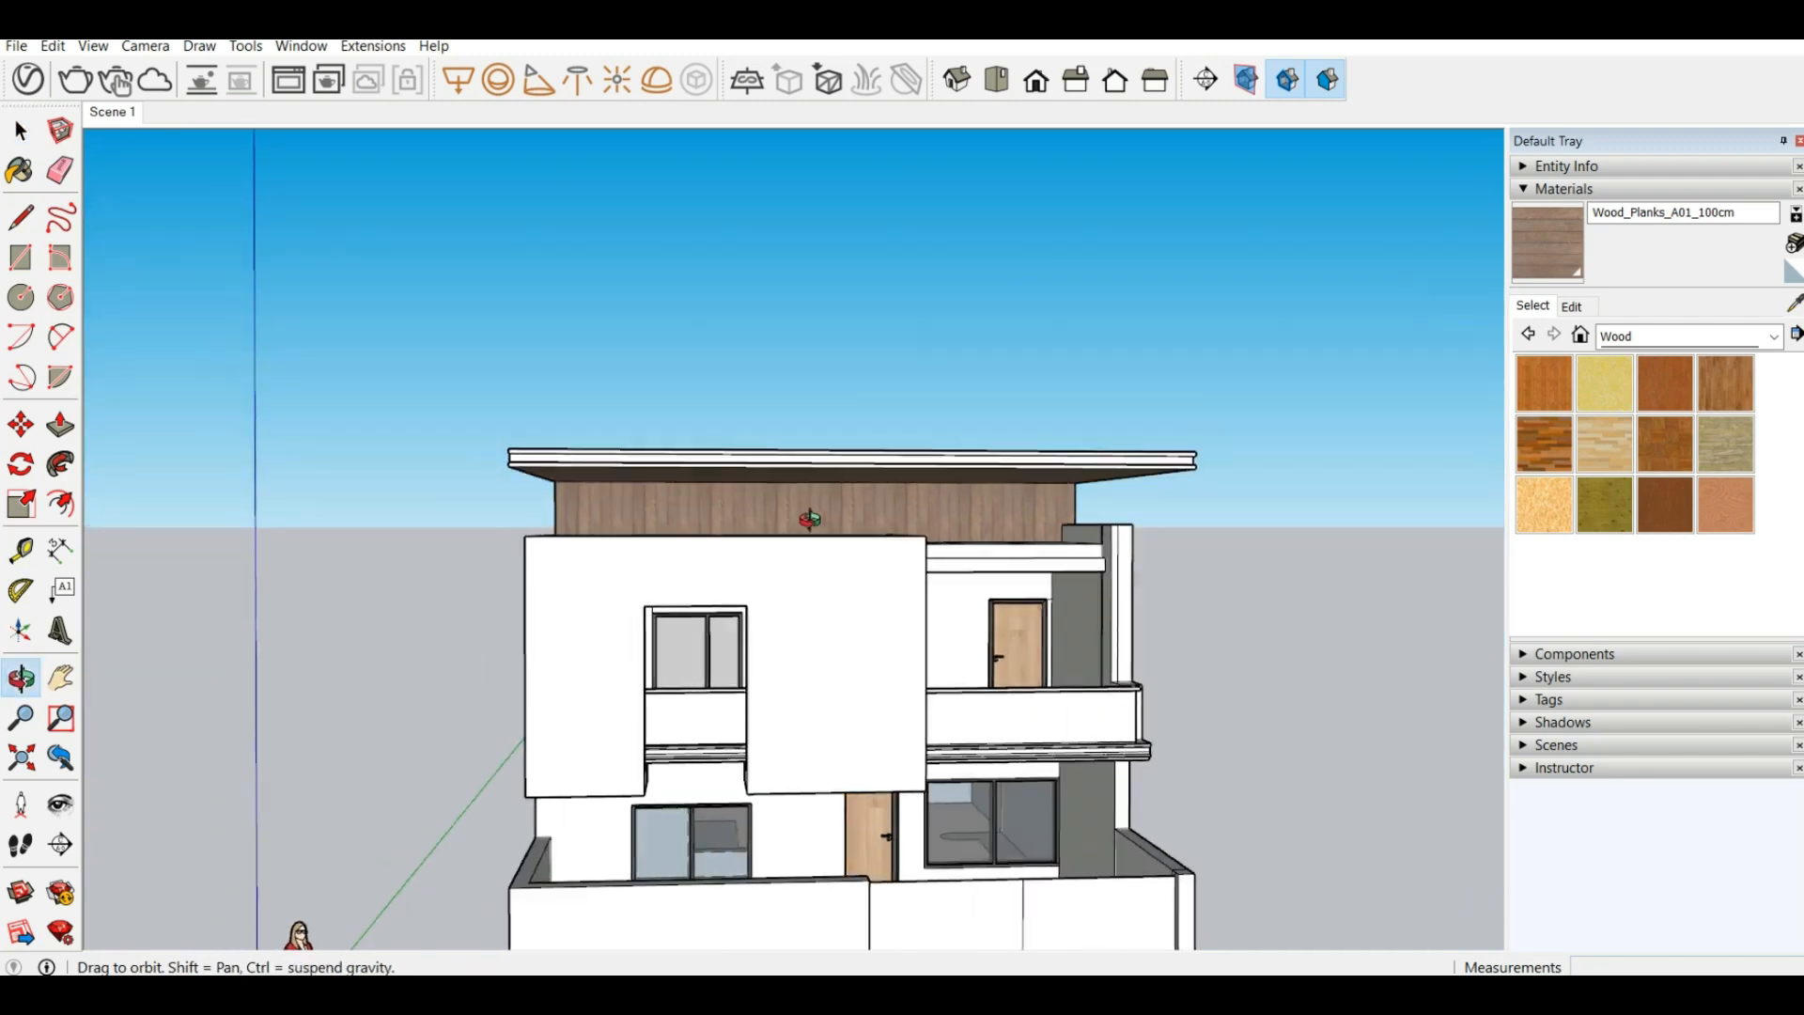
pyautogui.scroll(-5, 504, 650)
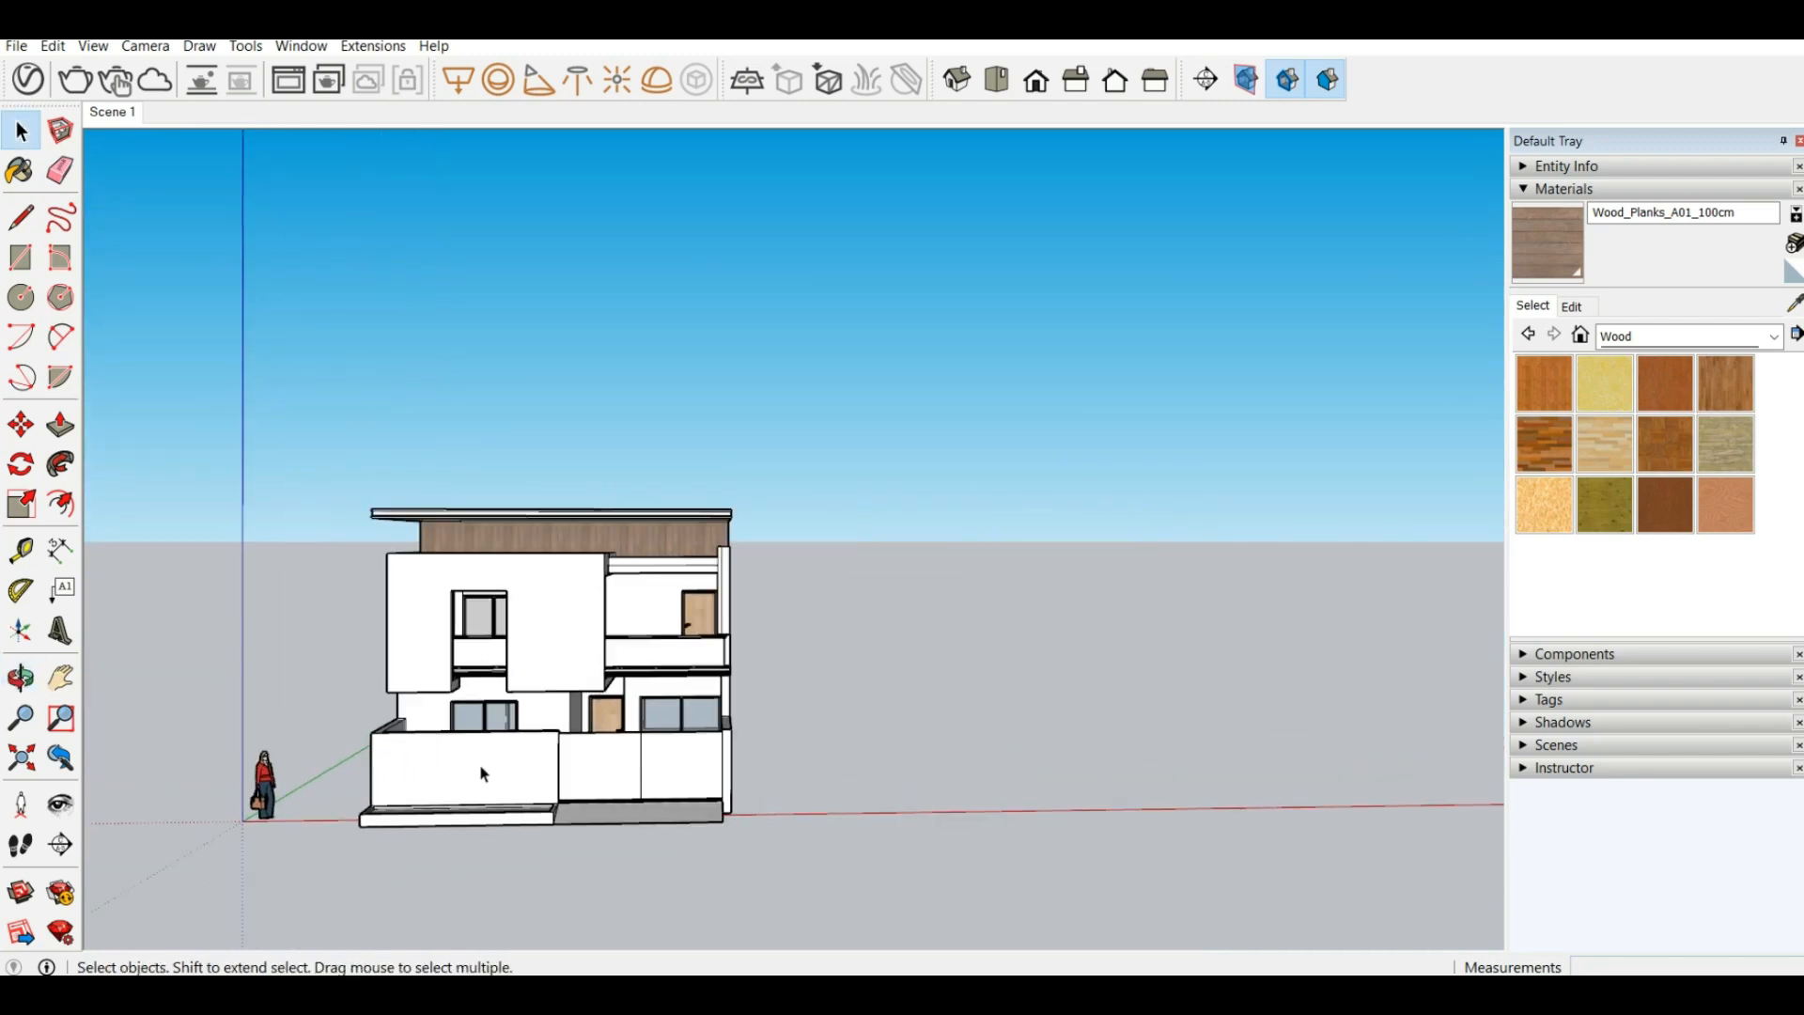
pyautogui.scroll(5, 481, 774)
pyautogui.scroll(-2, 522, 712)
pyautogui.scroll(4, 617, 789)
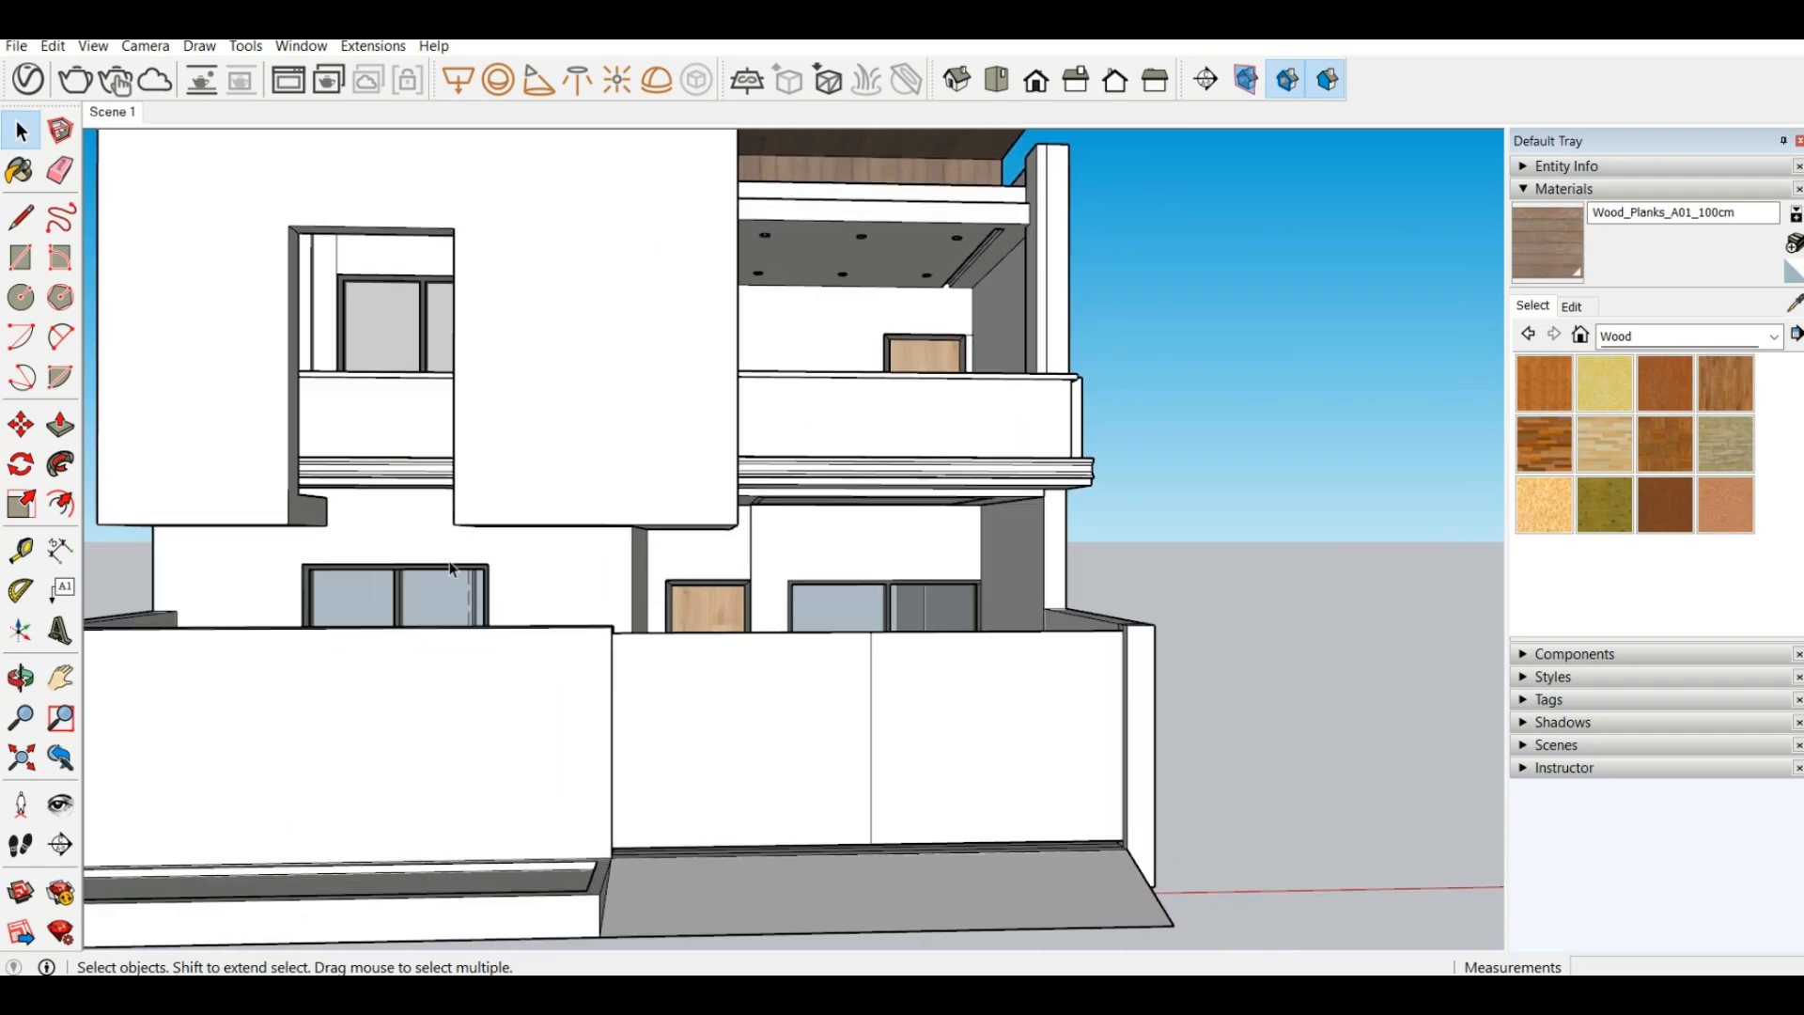
pyautogui.scroll(-3, 320, 416)
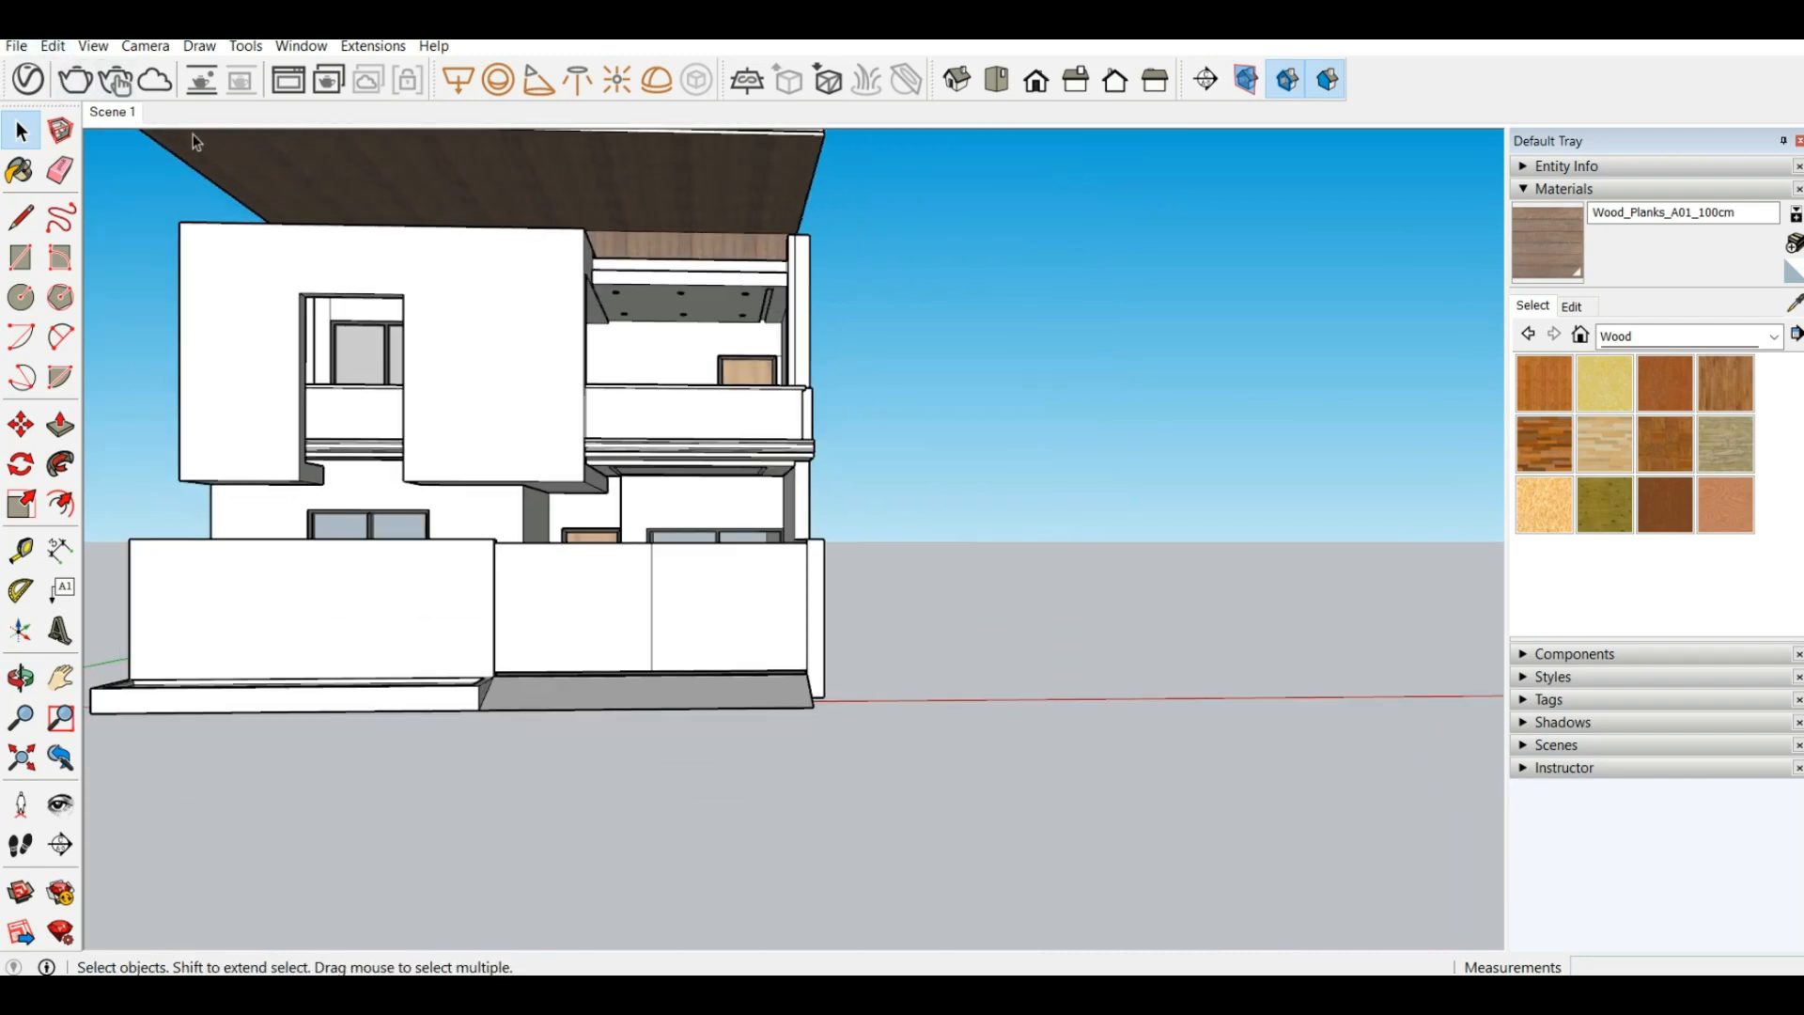
pyautogui.scroll(-5, 534, 510)
pyautogui.moveTo(527, 489); pyautogui.dragTo(357, 372, button='middle')
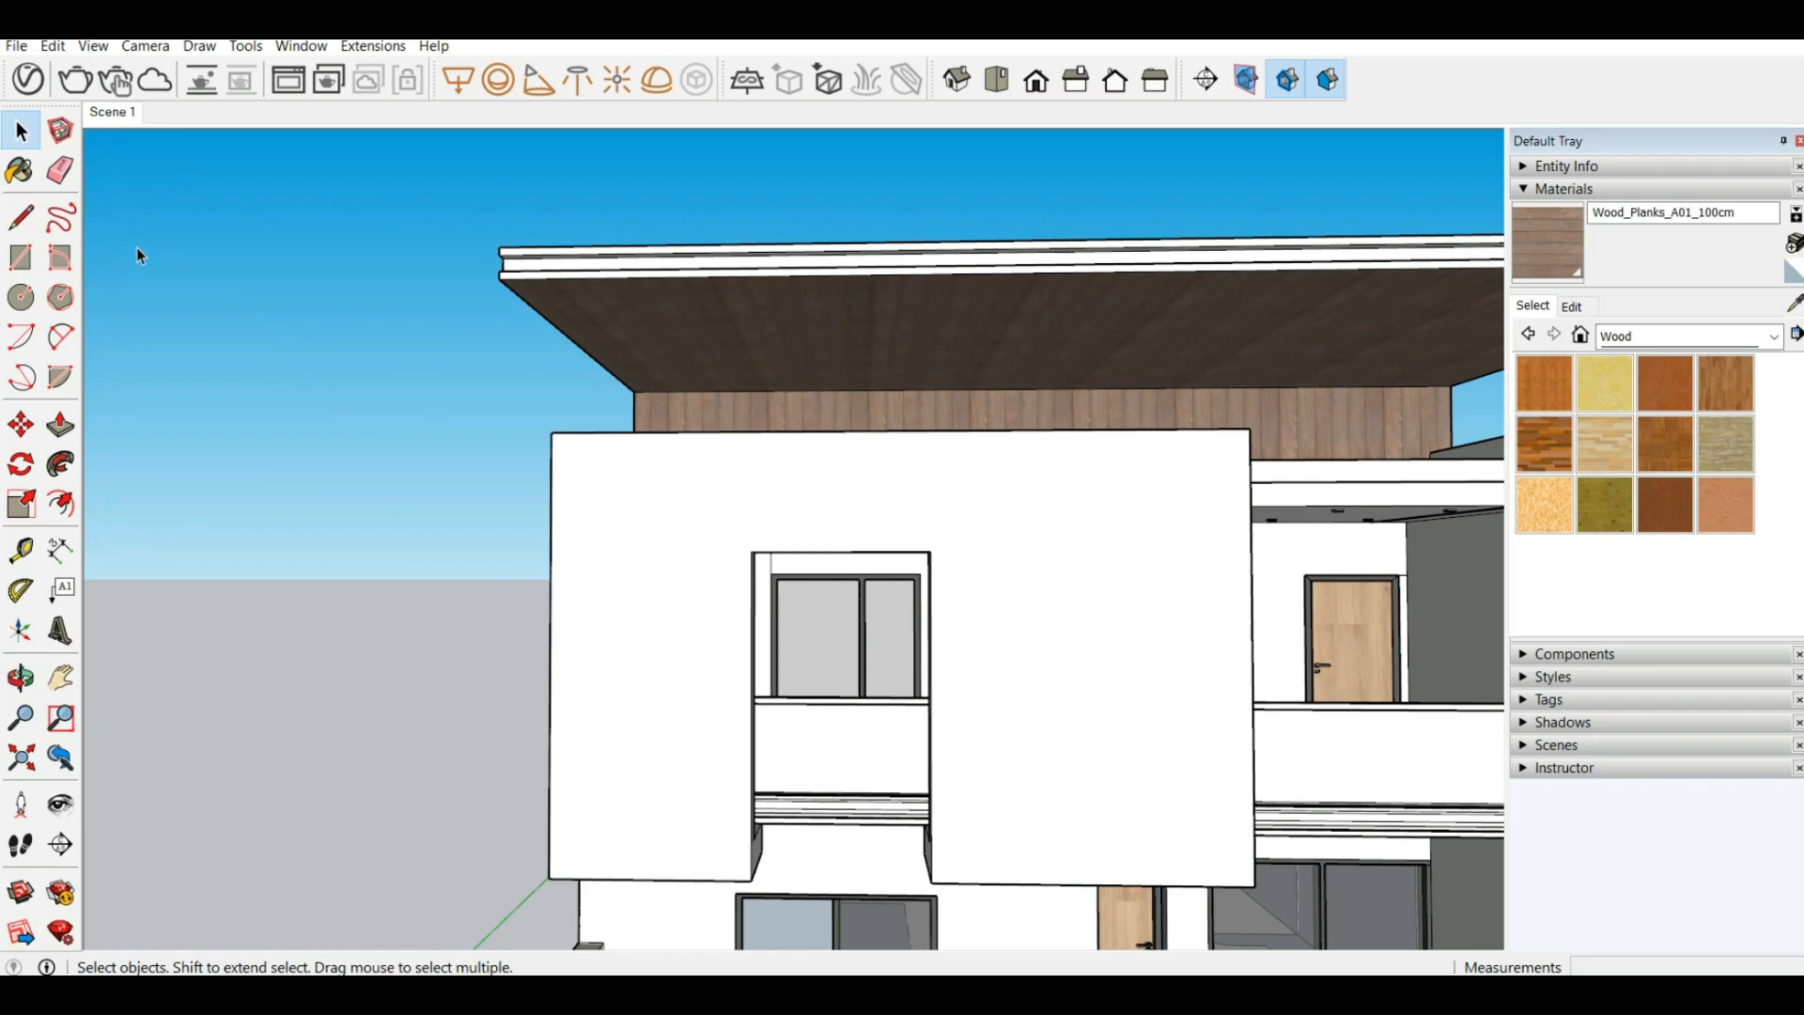
pyautogui.scroll(-3, 211, 284)
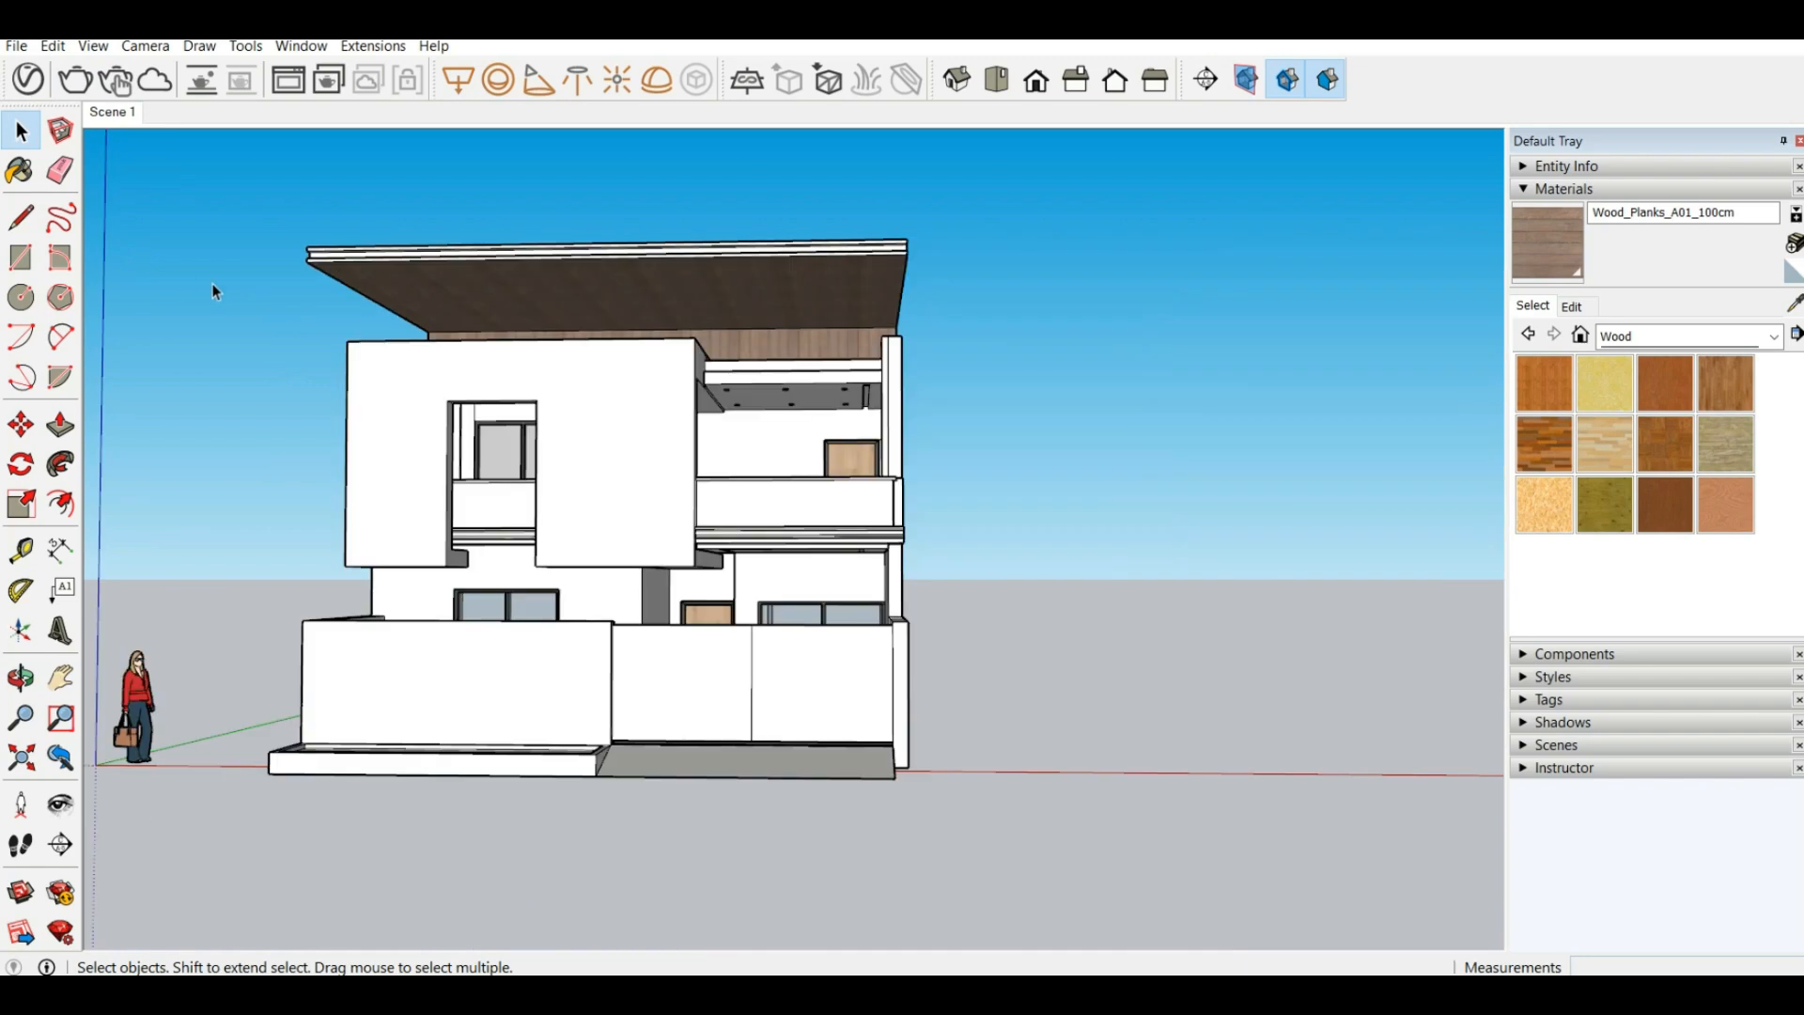
pyautogui.scroll(3, 212, 284)
pyautogui.moveTo(212, 284); pyautogui.dragTo(128, 298, button='middle')
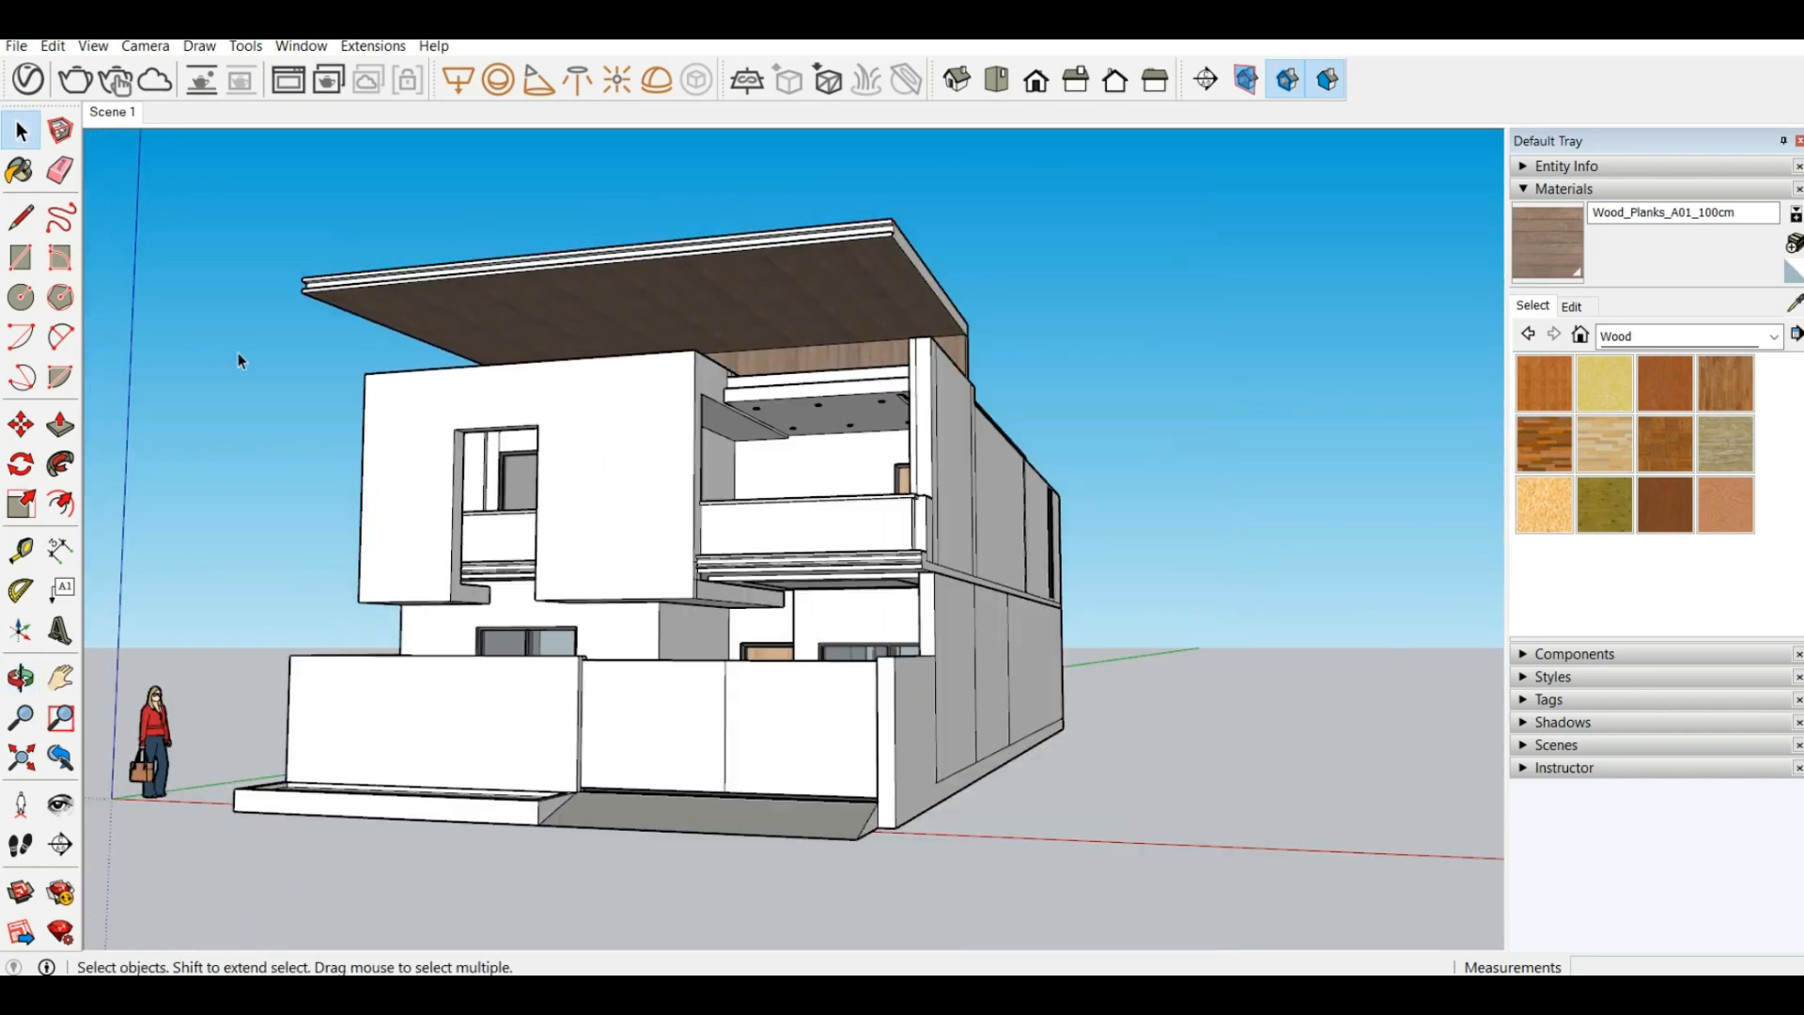
pyautogui.scroll(3, 239, 360)
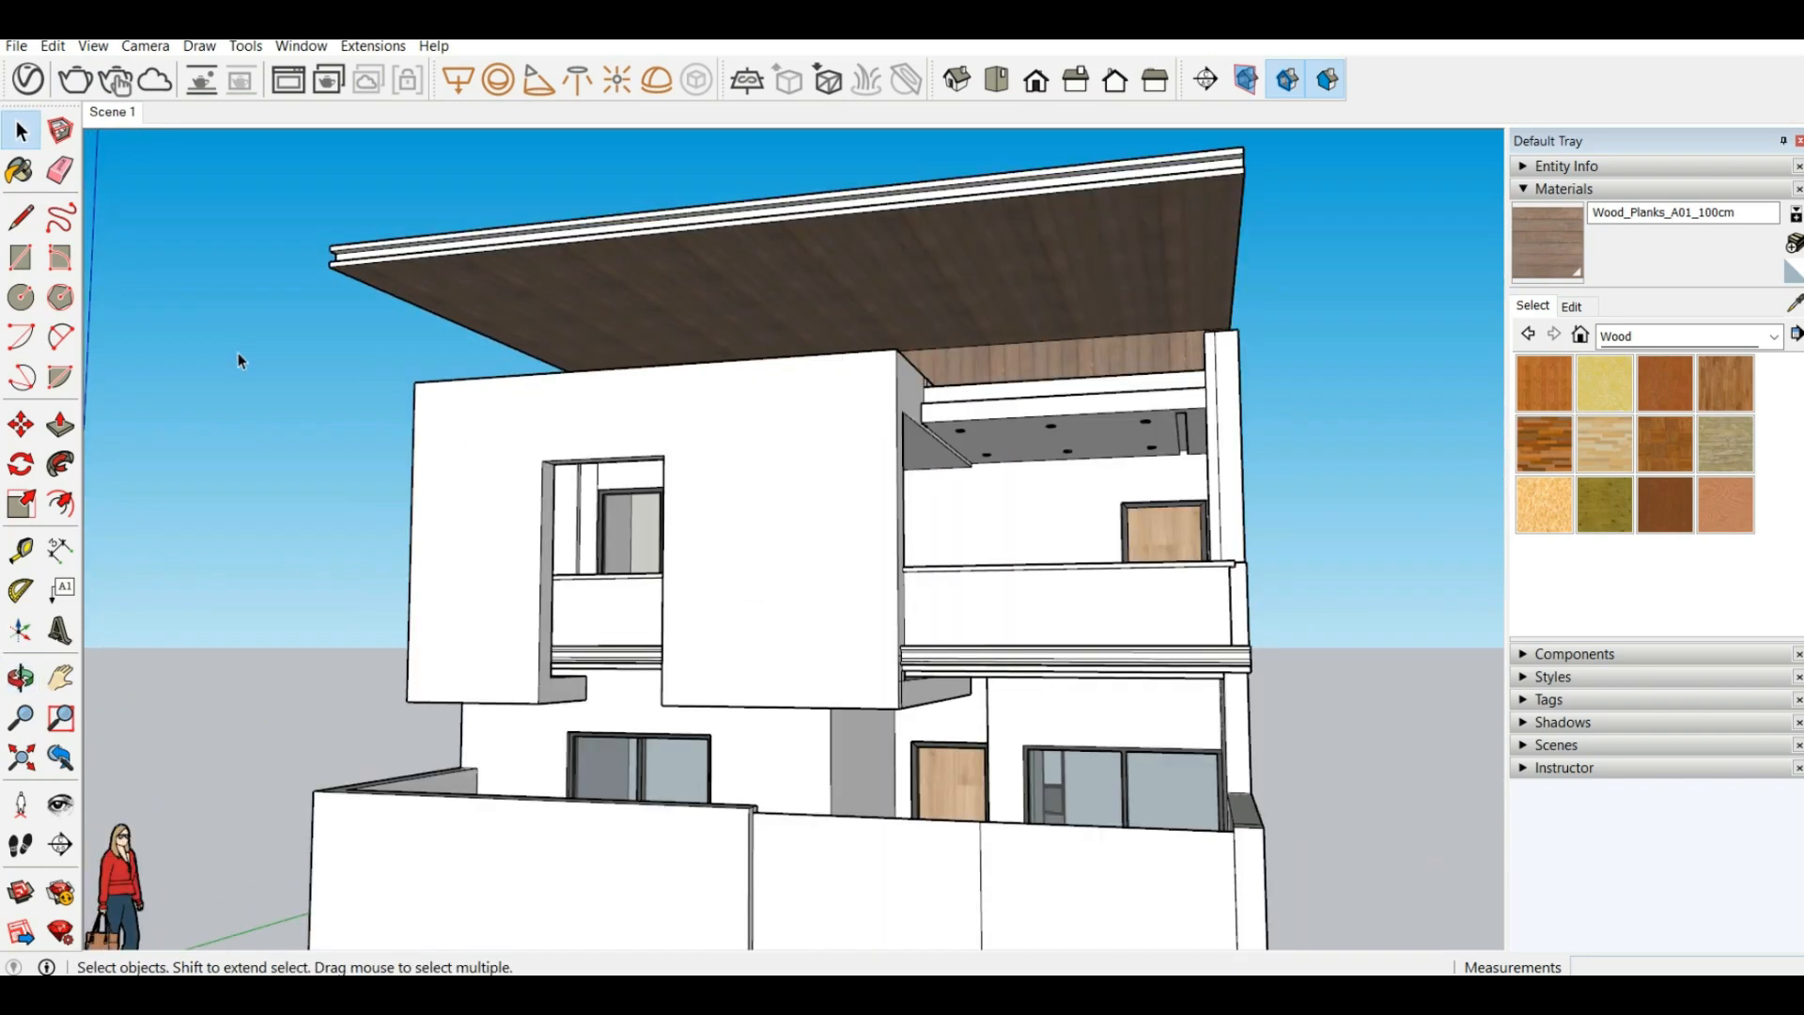
# Frame the house centrally from the front and switch the camera to Two-Point Perspective
pyautogui.click(60, 677)
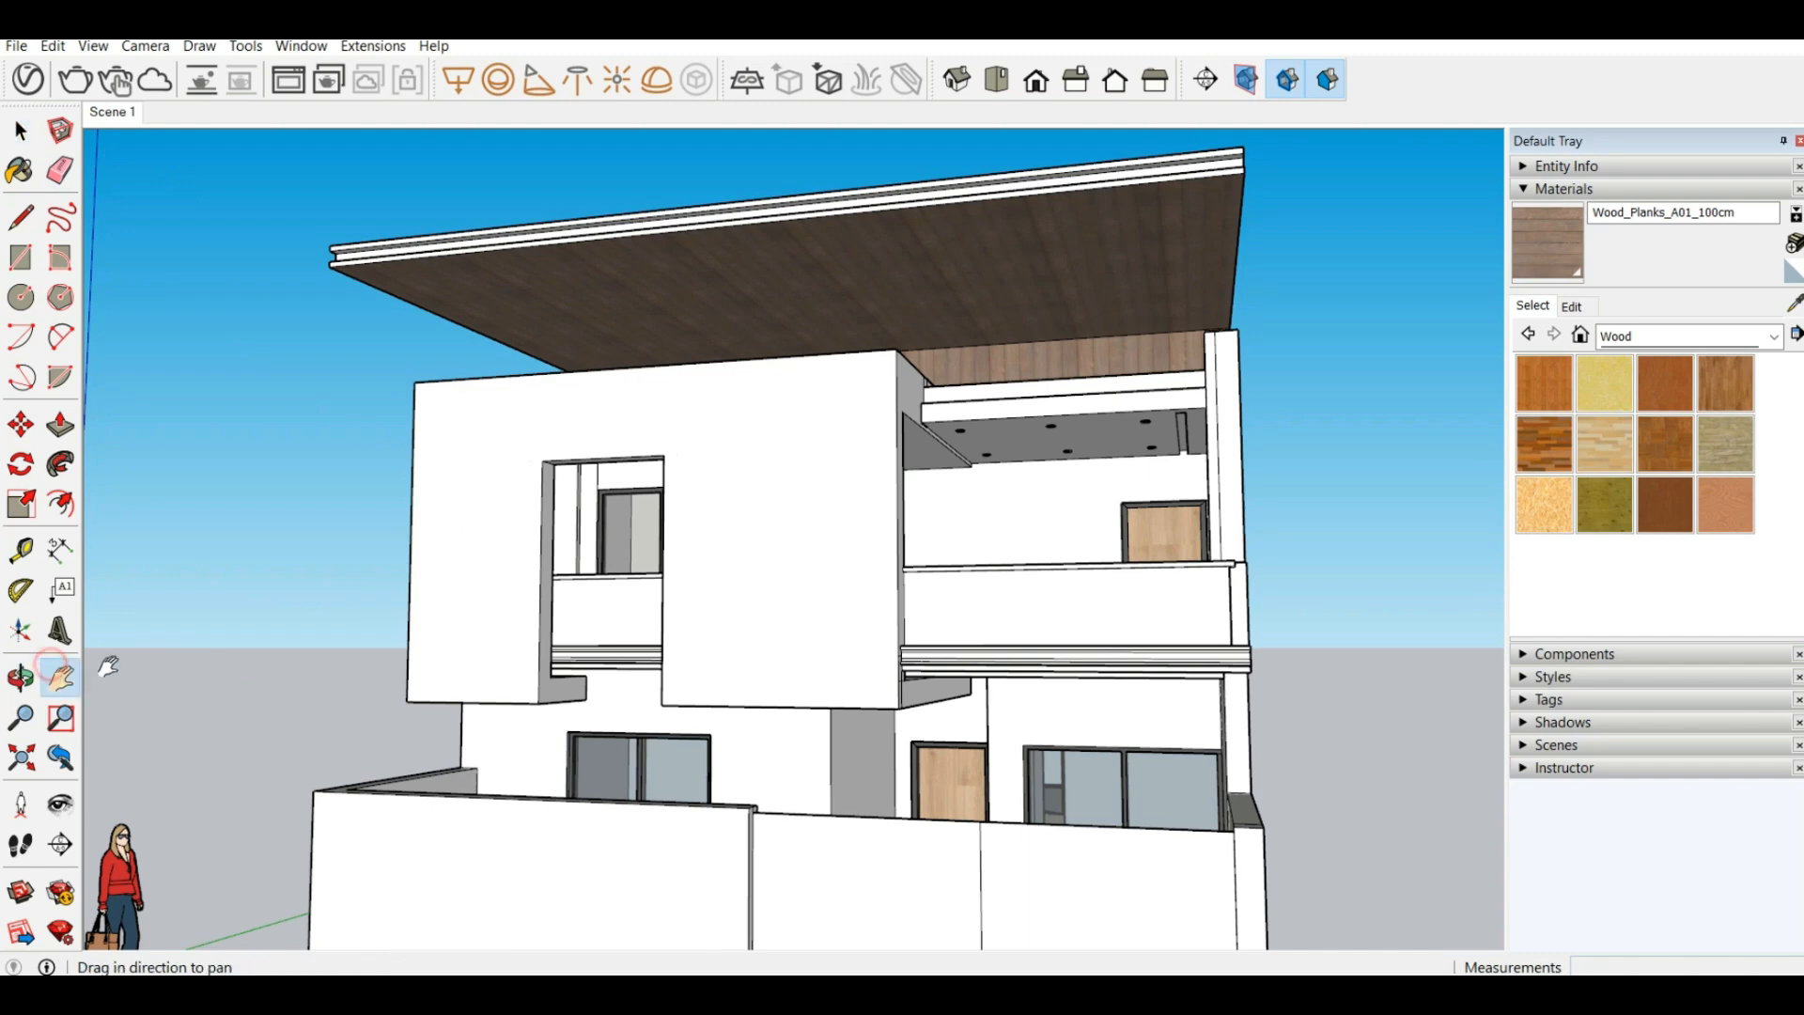
pyautogui.moveTo(337, 667); pyautogui.dragTo(339, 628)
pyautogui.keyDown('shift'); pyautogui.moveTo(339, 628); pyautogui.dragTo(483, 625, button='middle'); pyautogui.keyUp('shift')
pyautogui.scroll(-6, 401, 467)
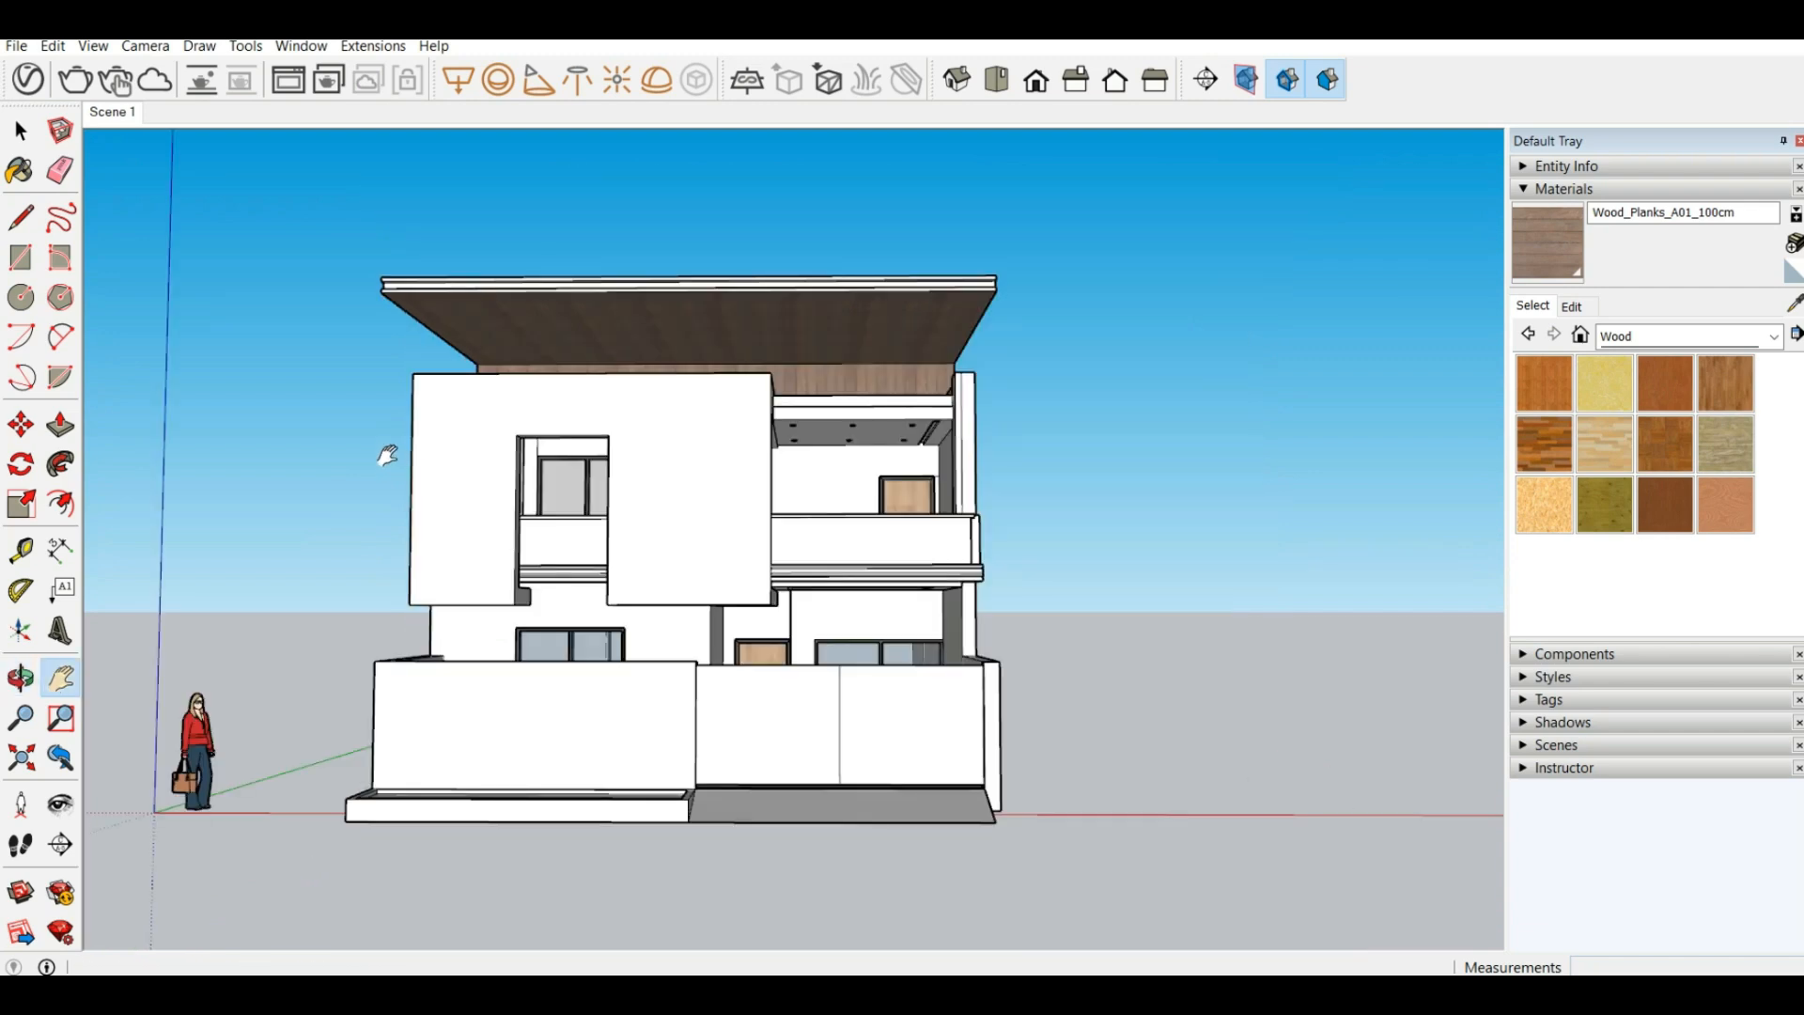
pyautogui.moveTo(387, 455); pyautogui.dragTo(491, 467)
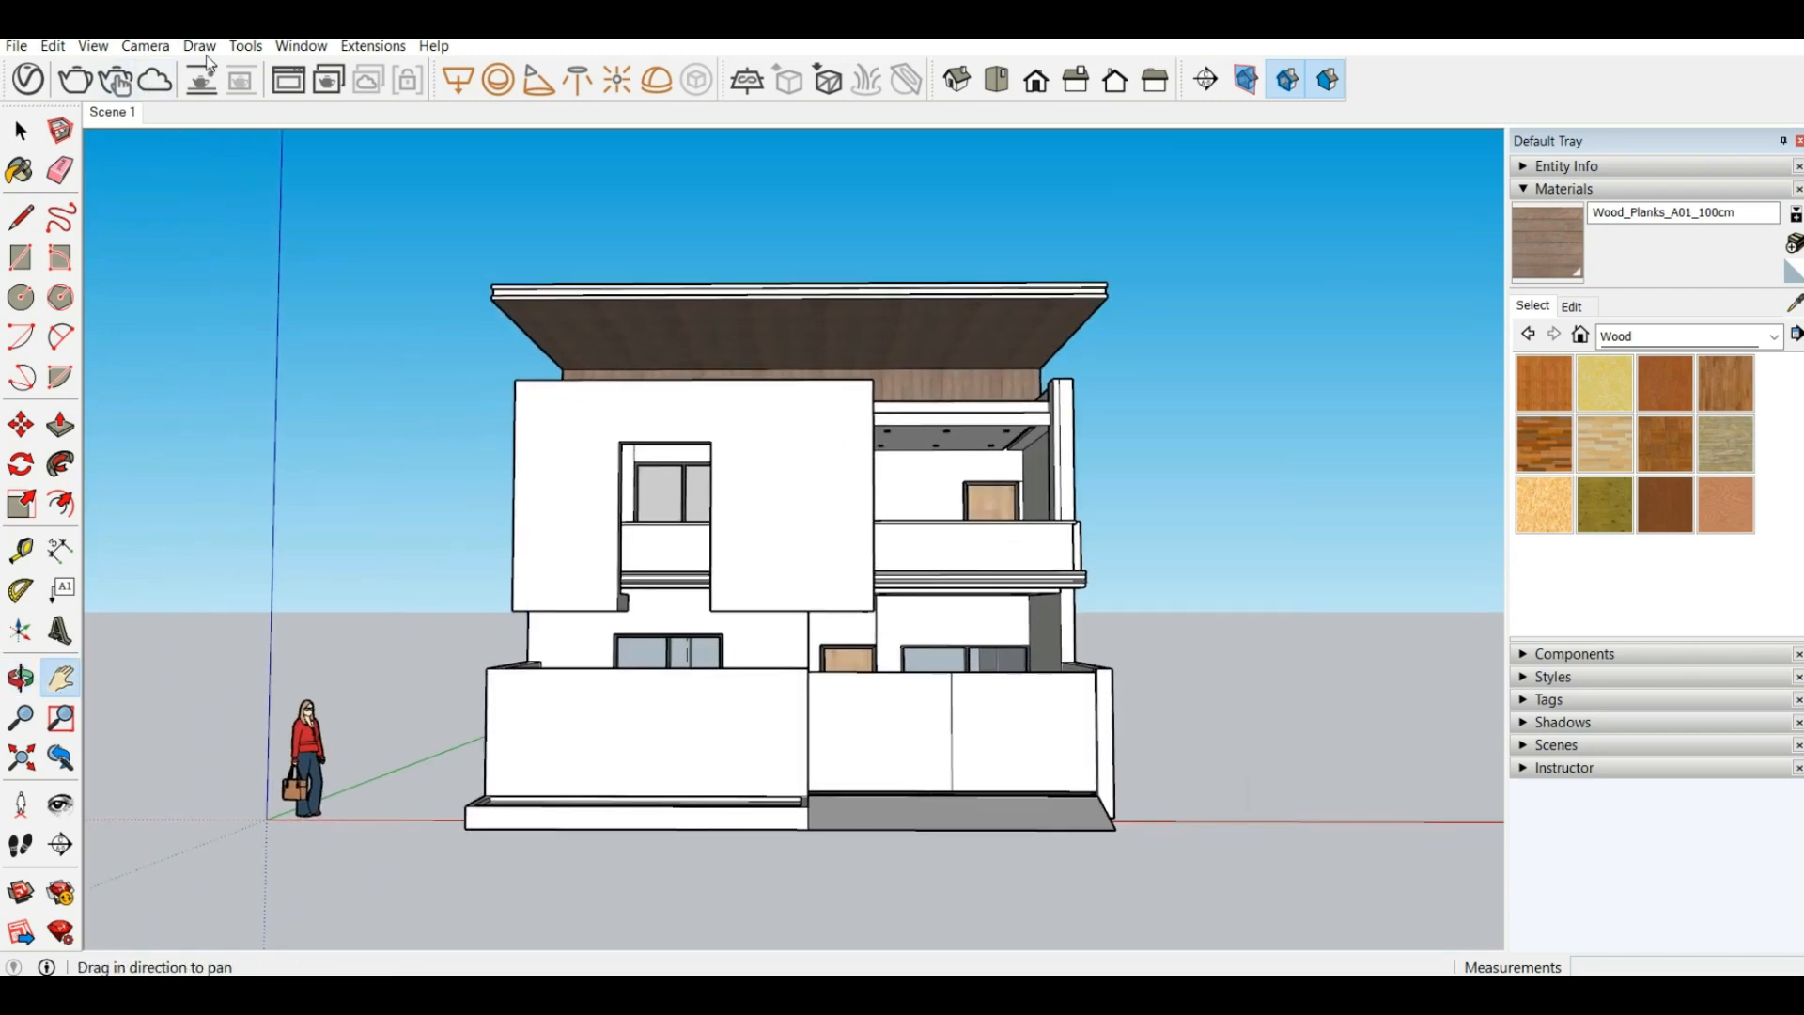
pyautogui.click(236, 48)
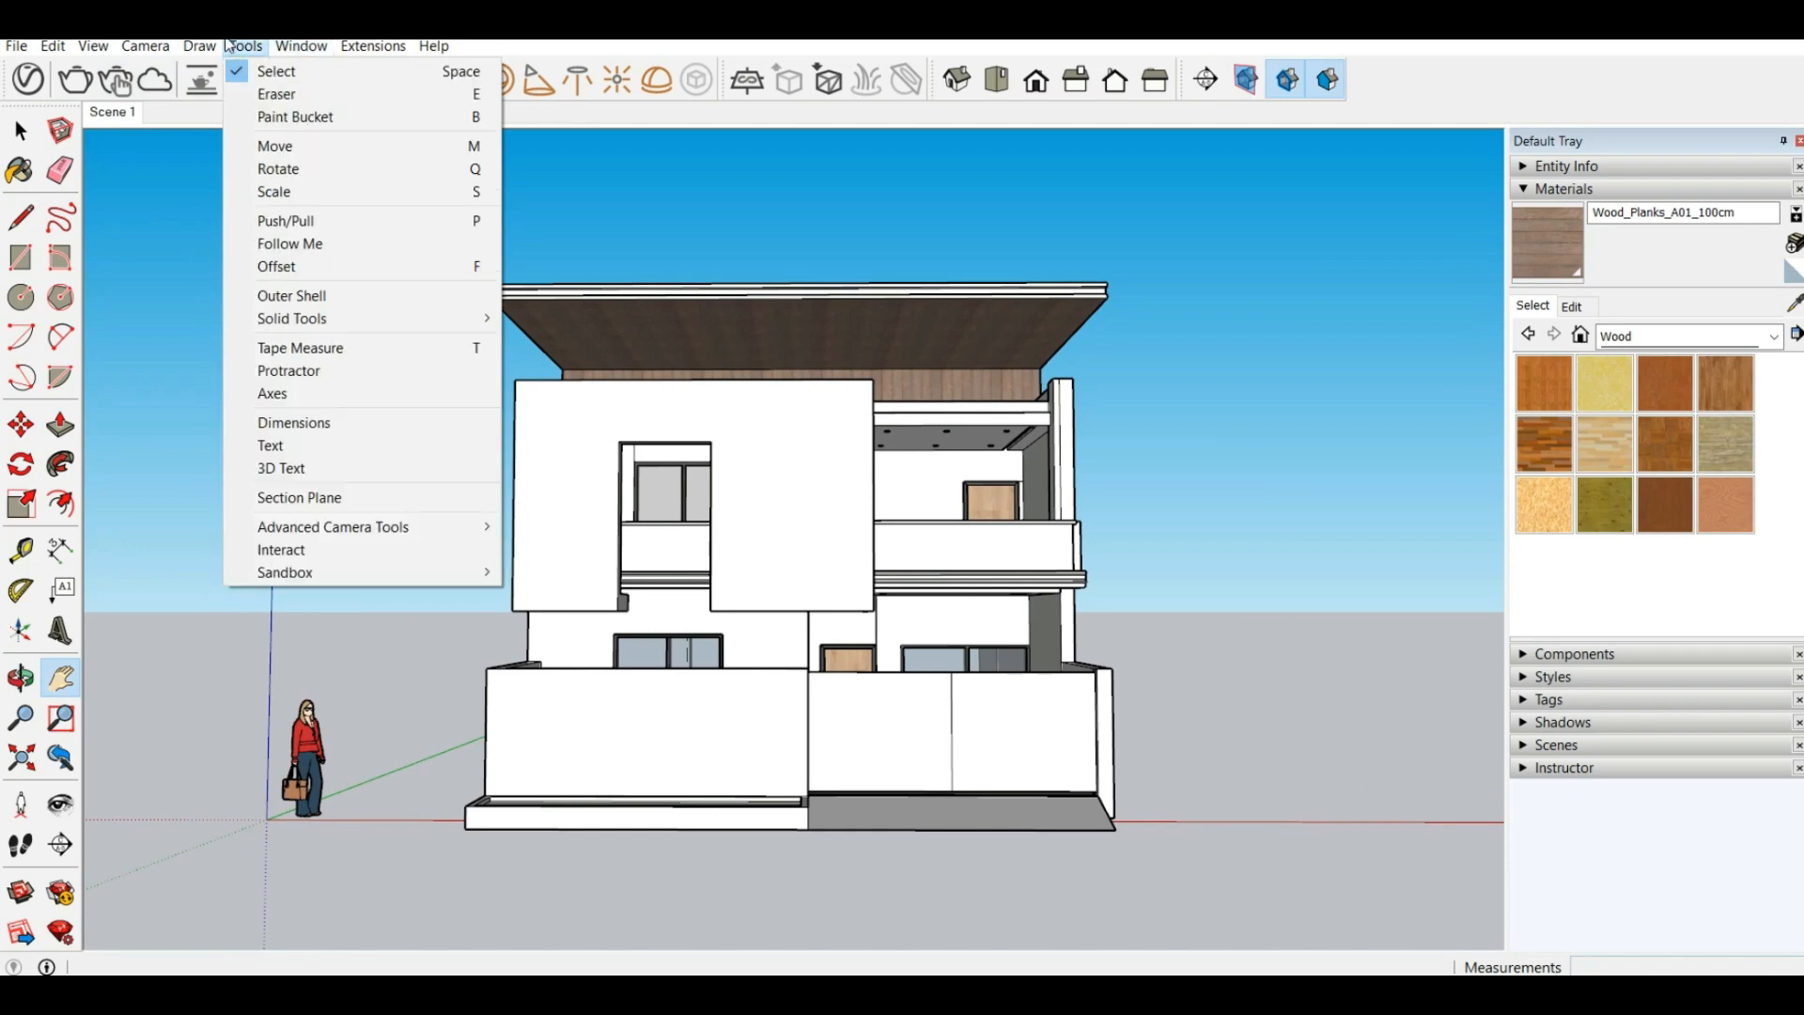
pyautogui.click(235, 191)
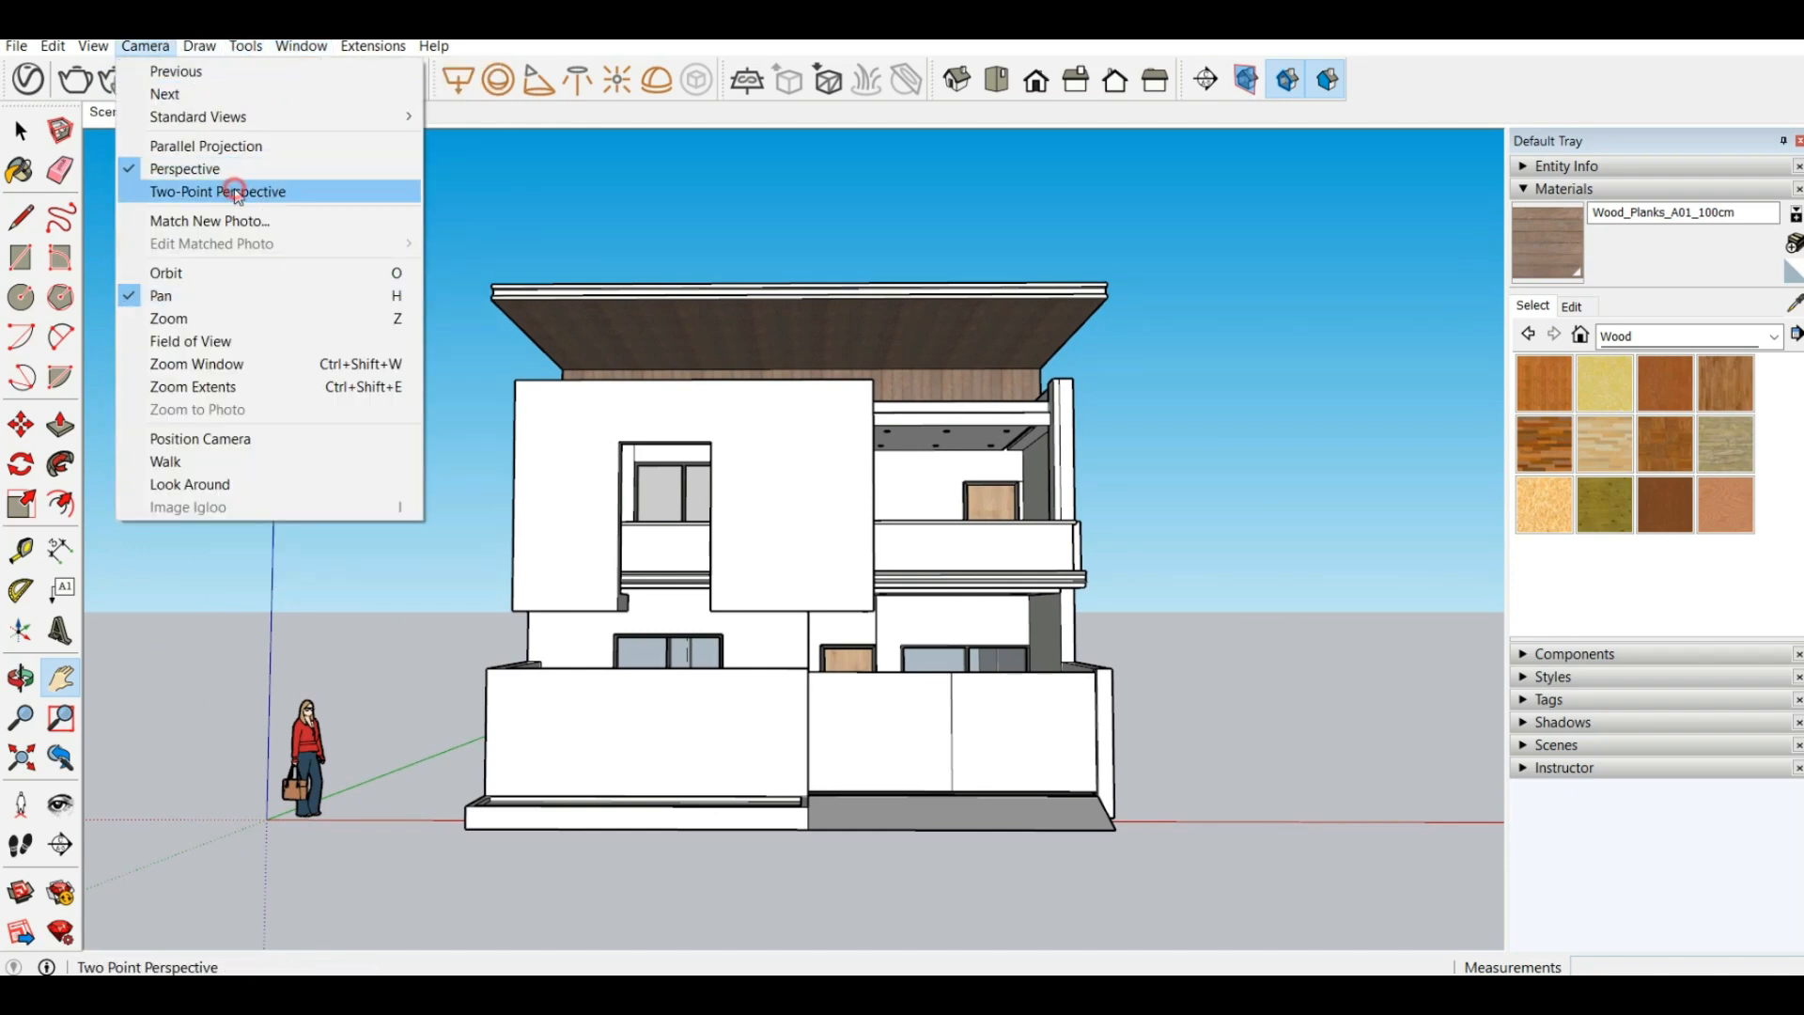
pyautogui.scroll(3, 678, 402)
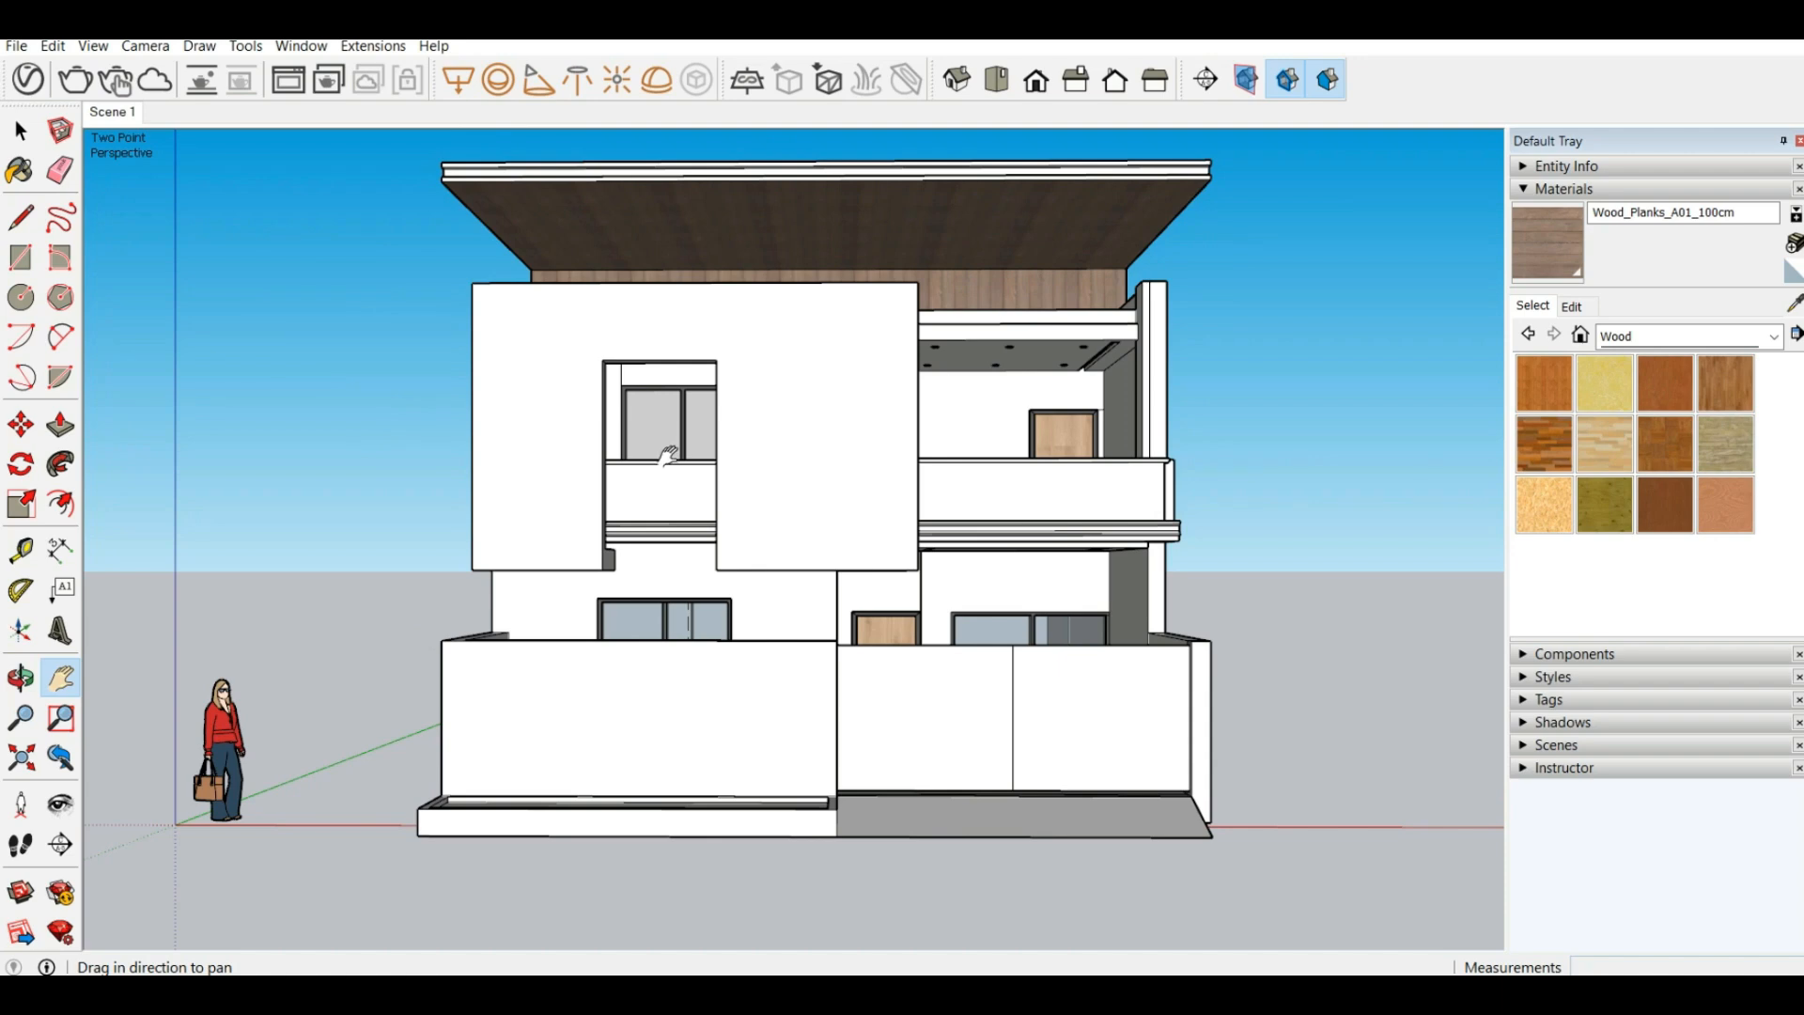
# Save the current two-point perspective front view of the house as a new scene
pyautogui.click(67, 51)
pyautogui.moveTo(94, 57)
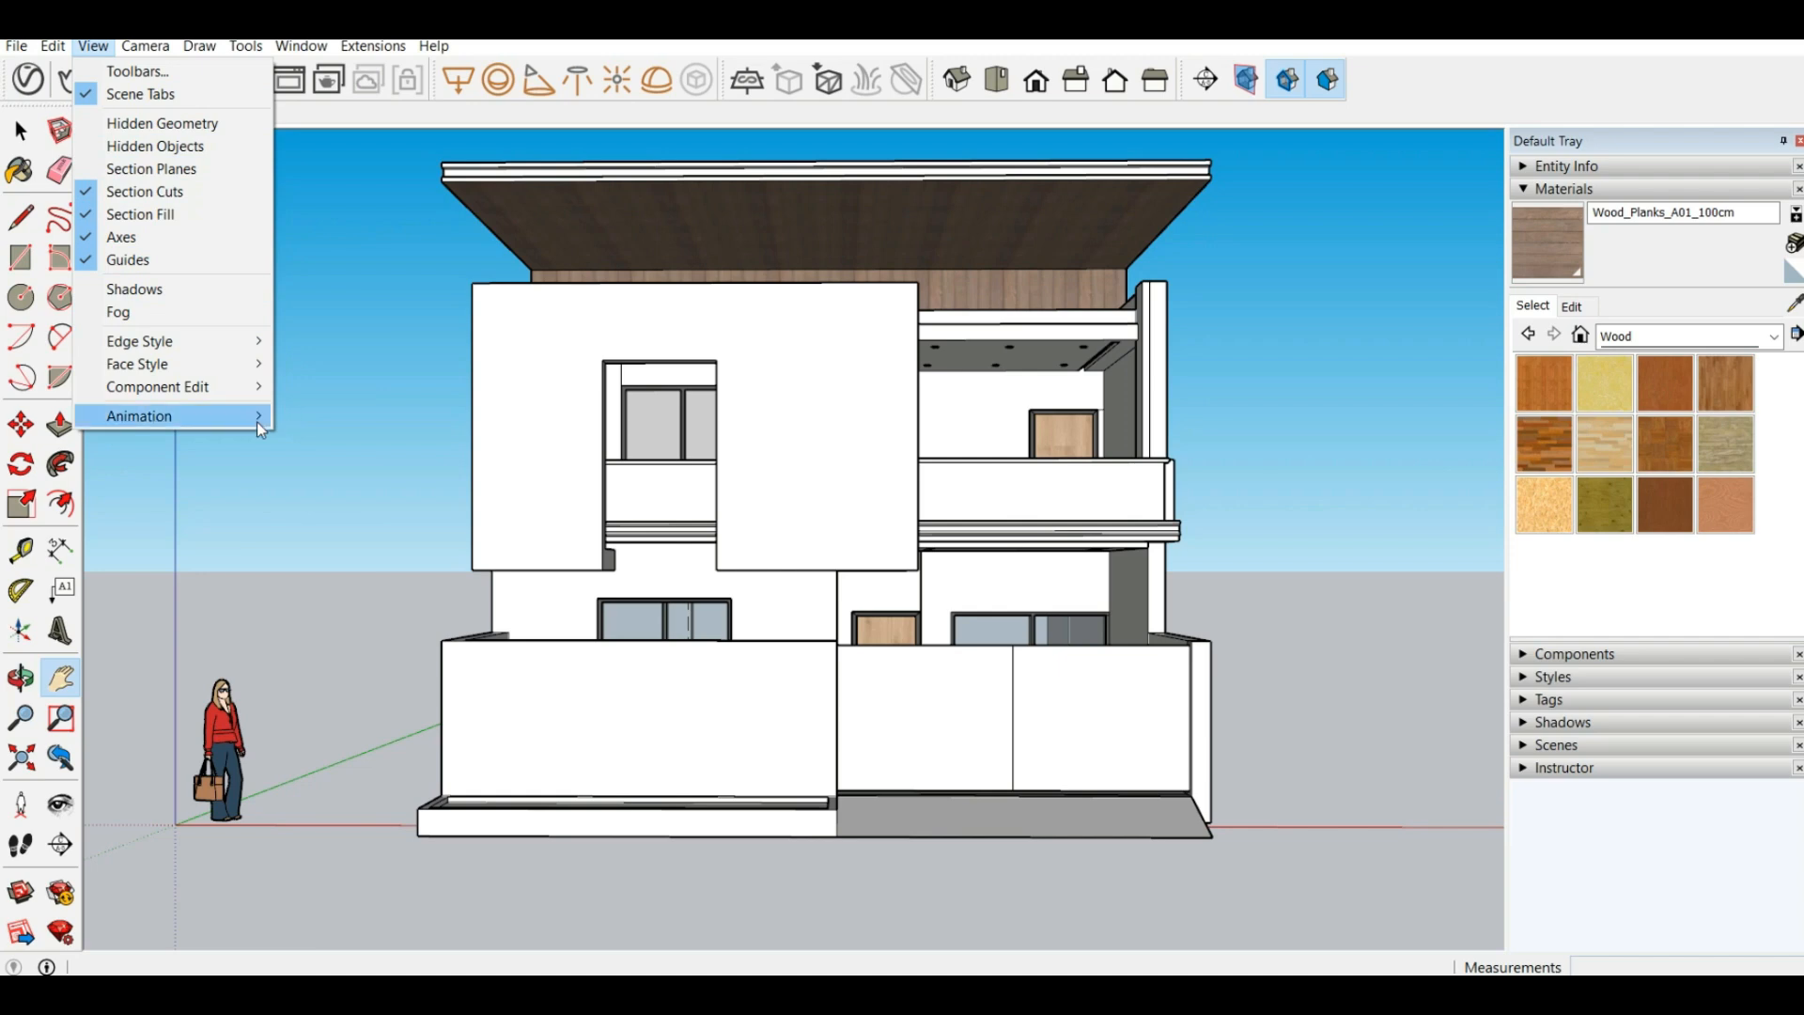
pyautogui.moveTo(258, 423)
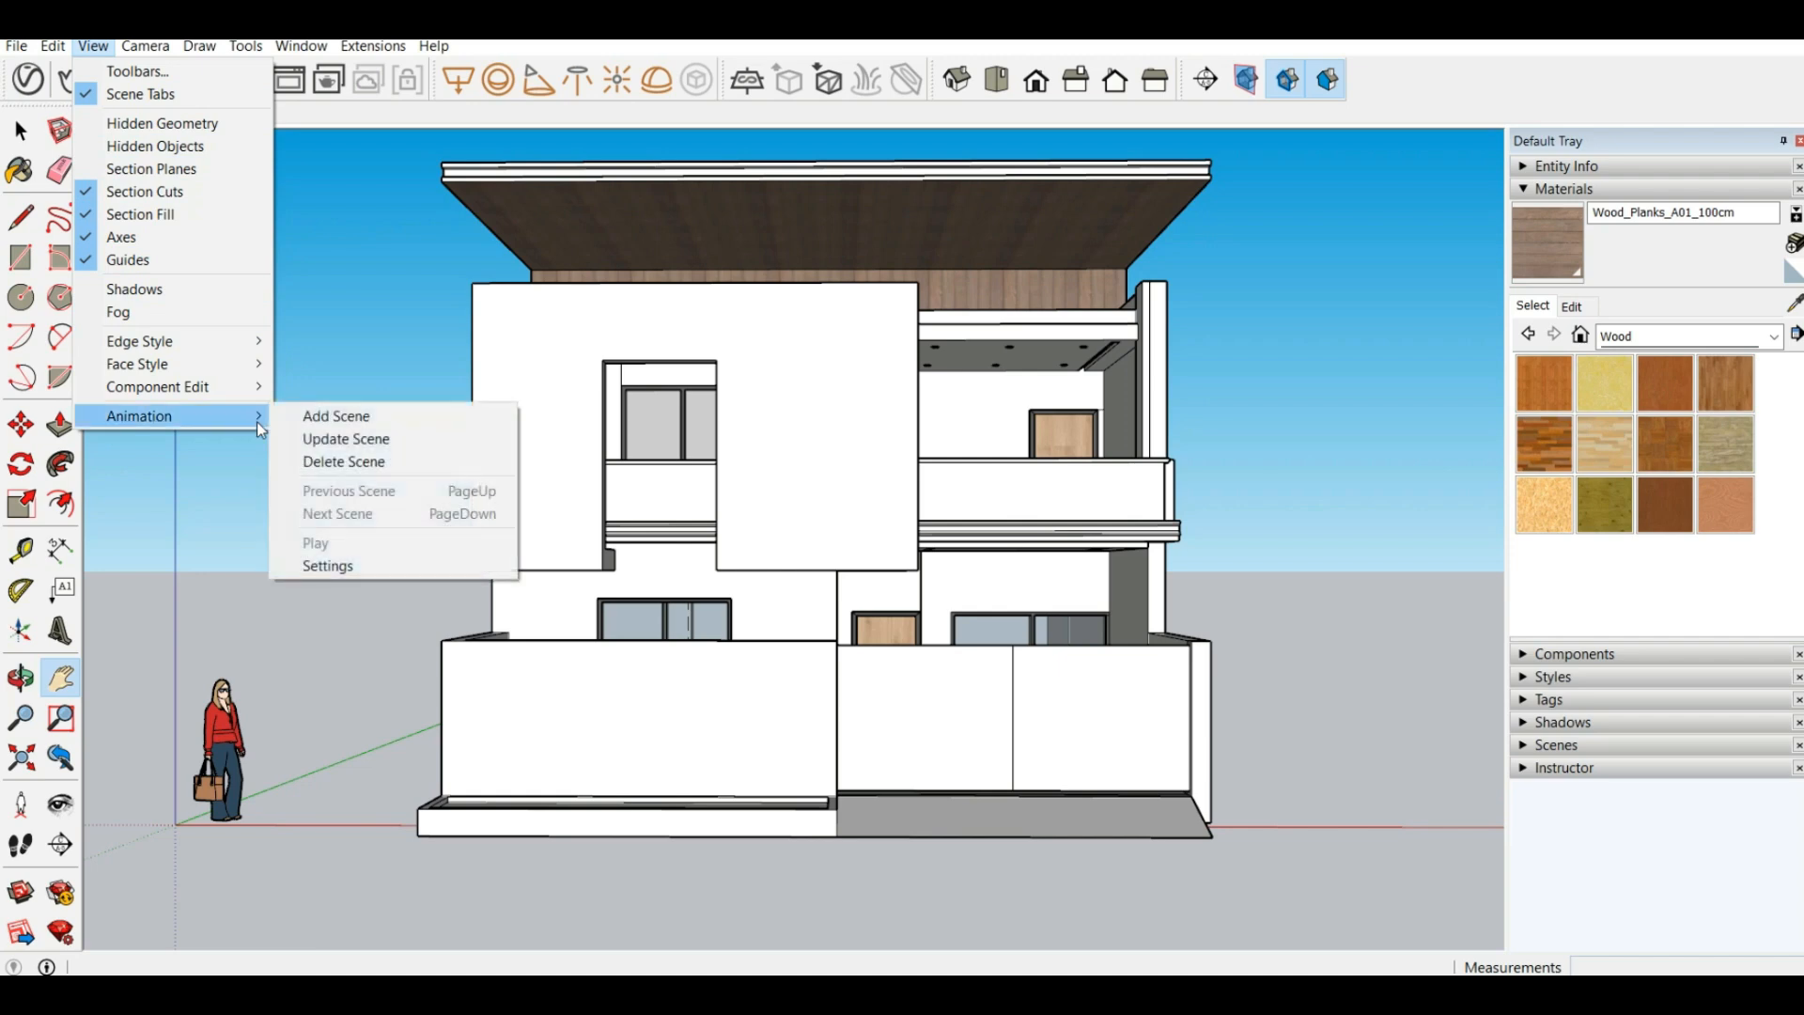
pyautogui.click(330, 423)
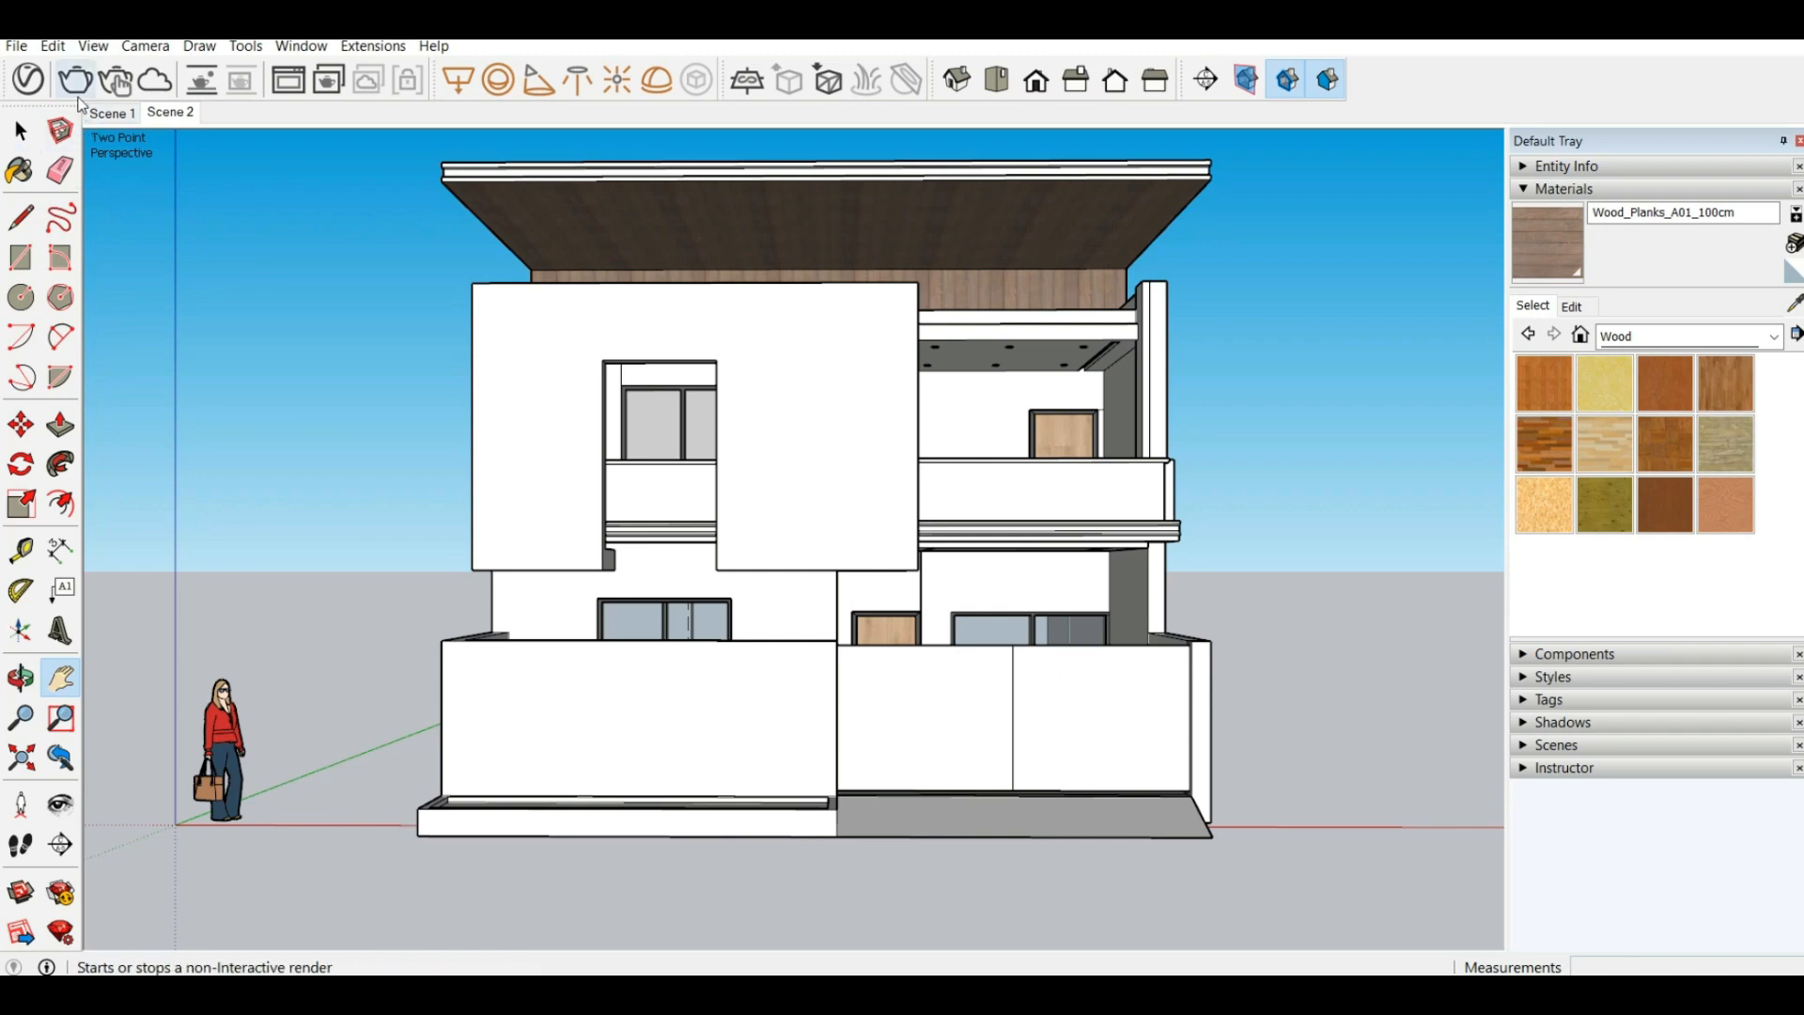
# Recall Scene 1 and return to Scene 2 to check the saved views
pyautogui.click(120, 122)
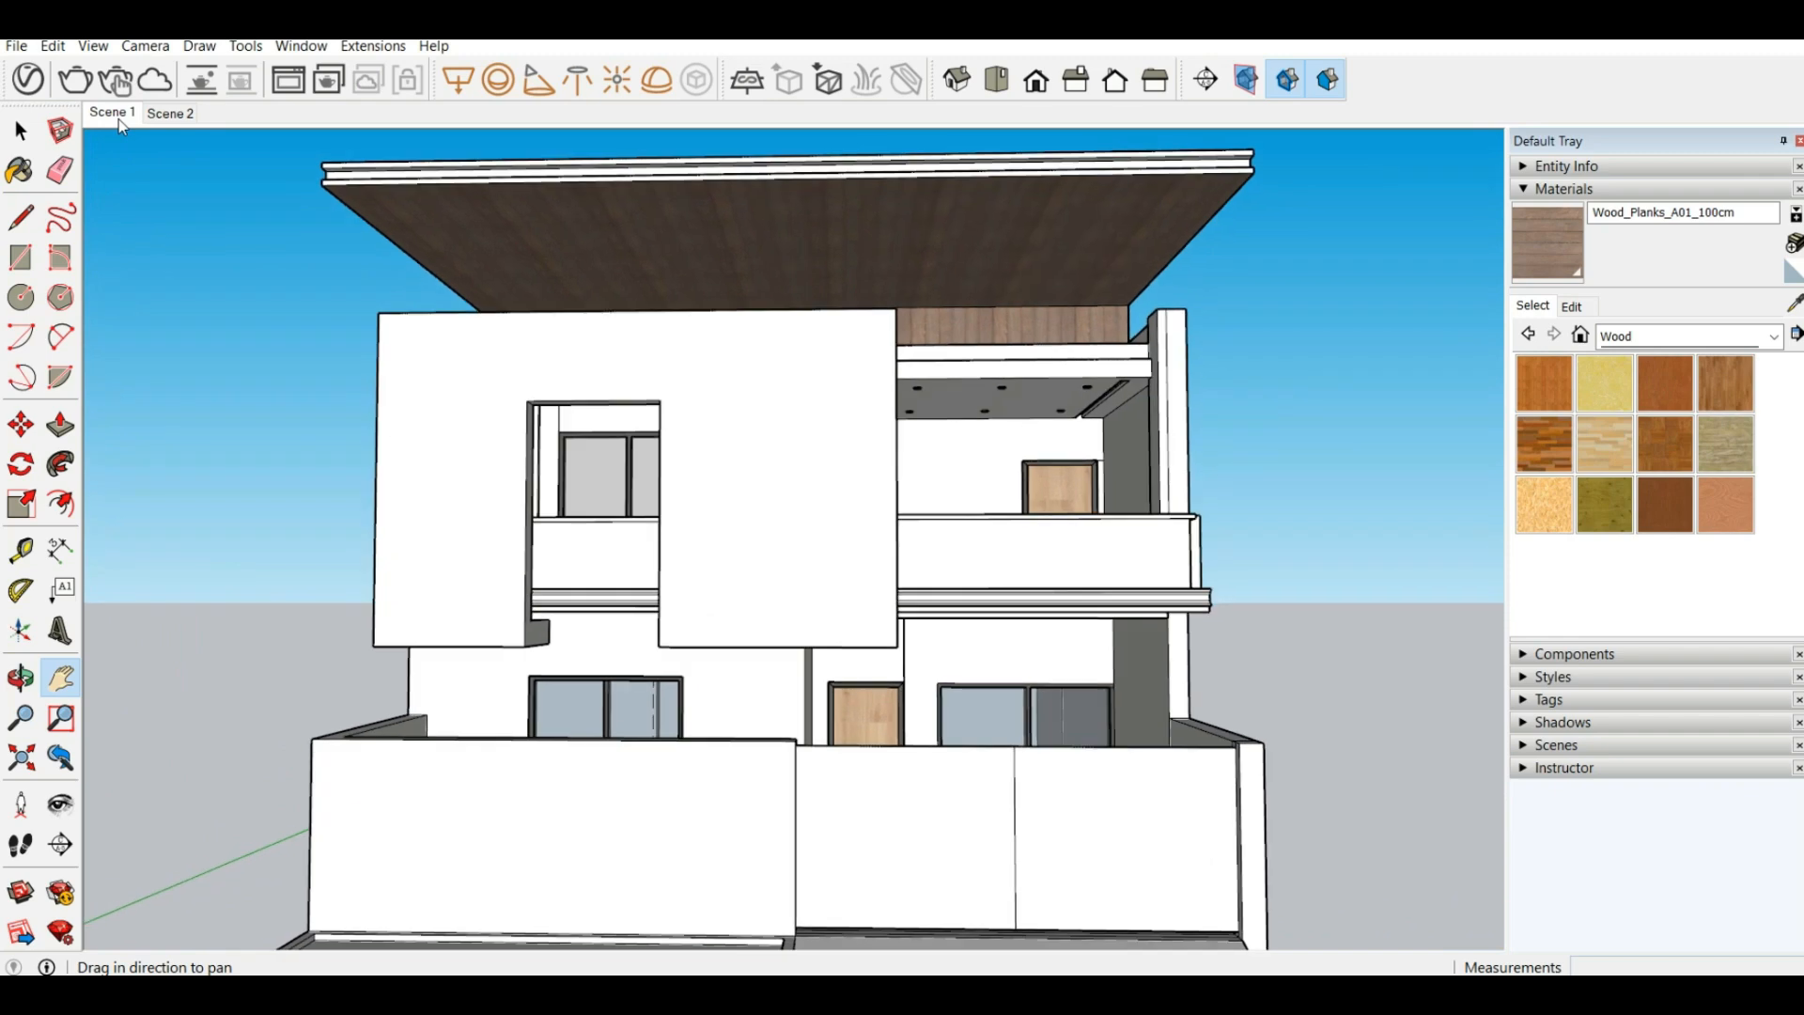
pyautogui.click(175, 115)
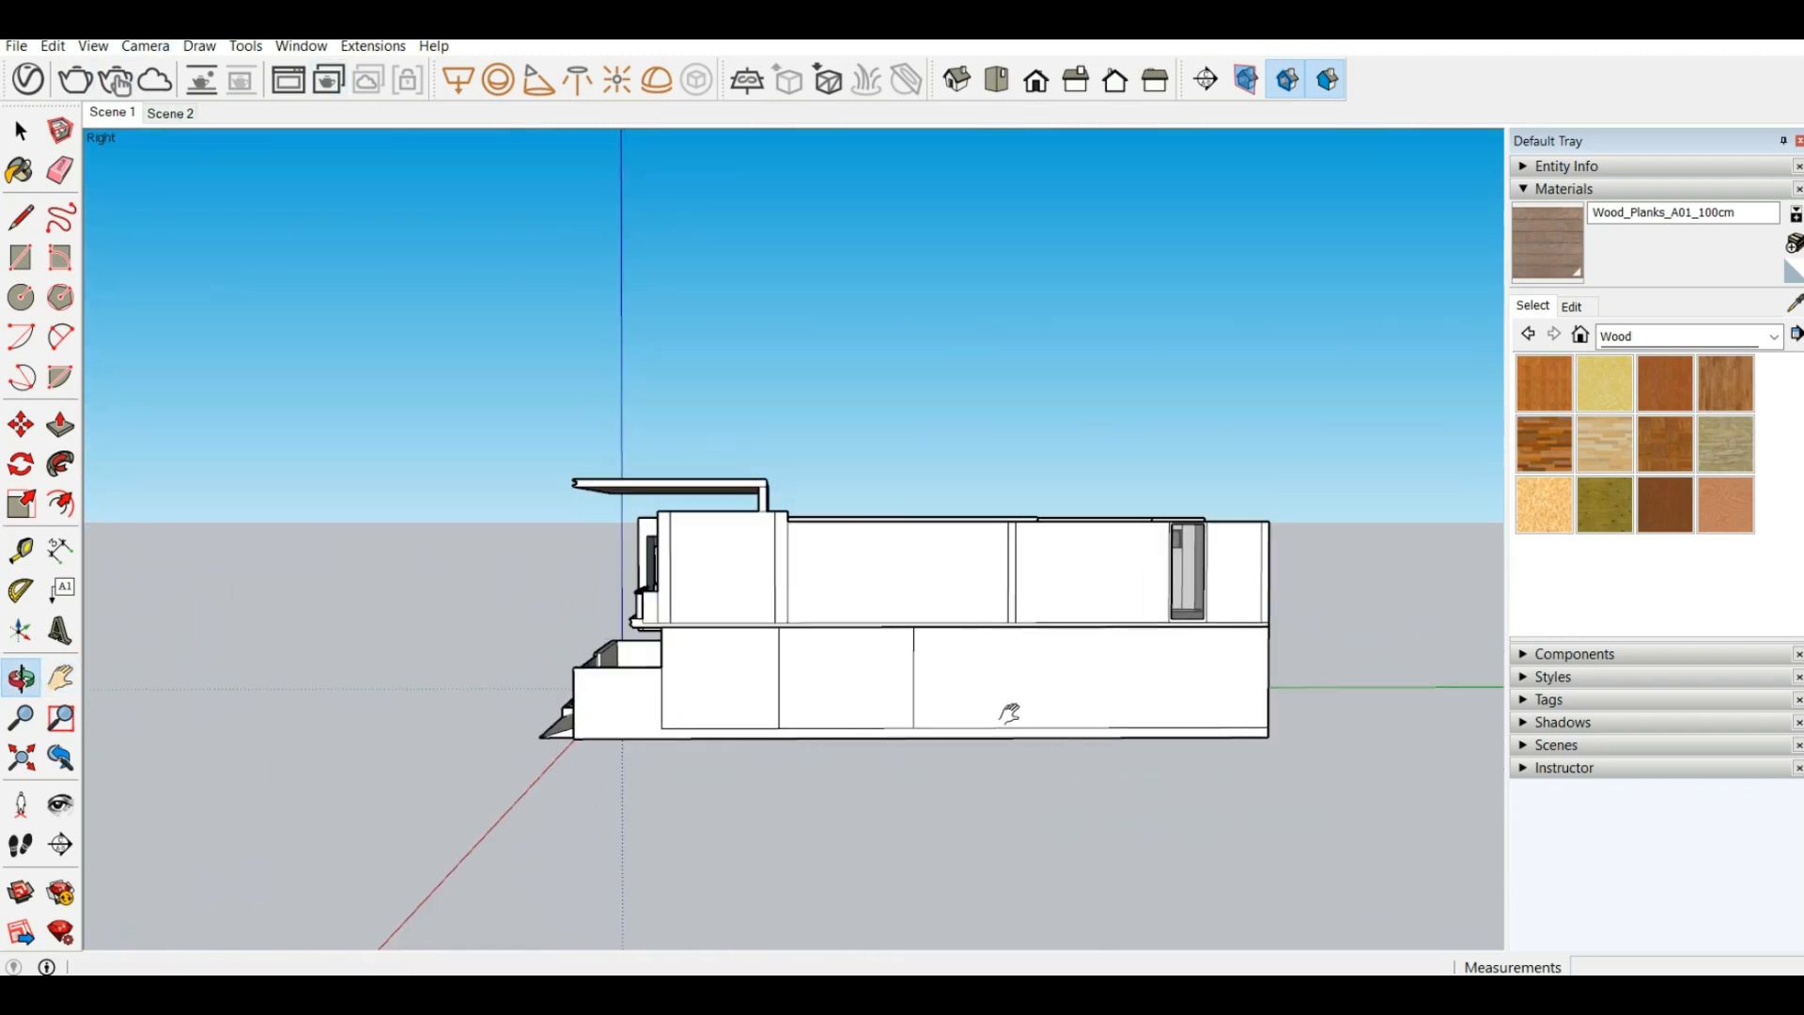
pyautogui.click(173, 115)
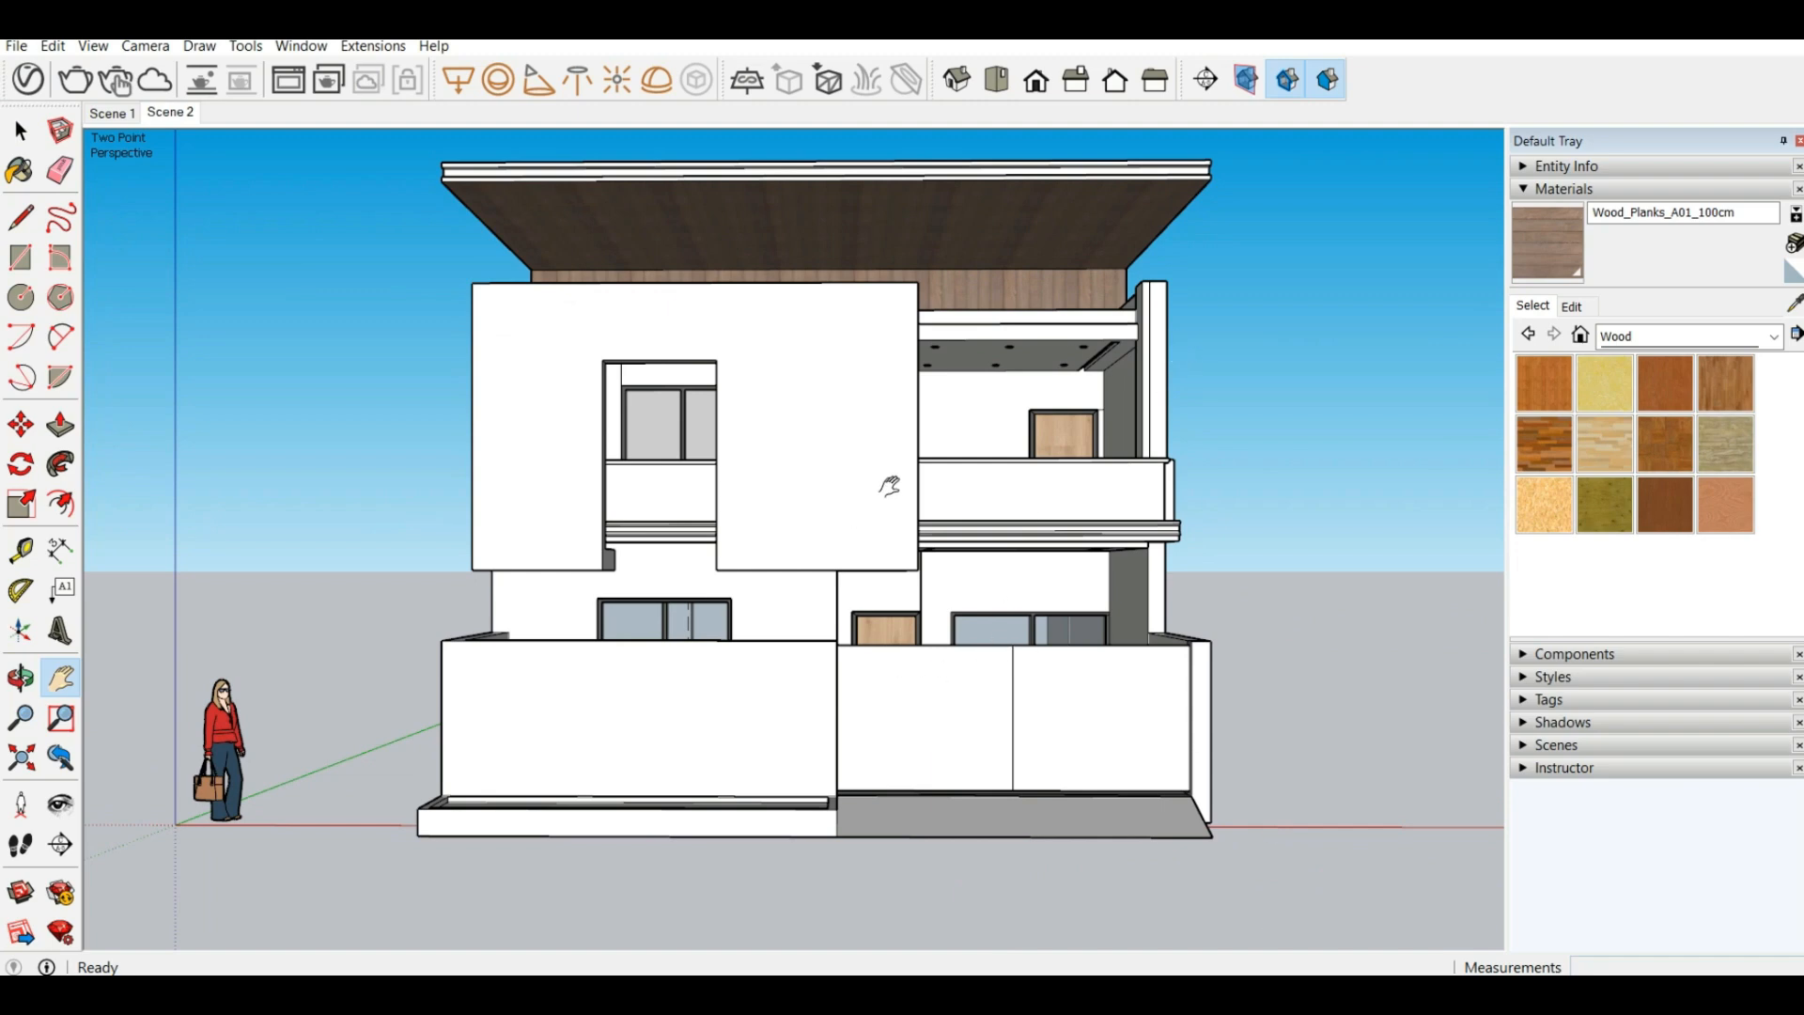
# Frame the house's front closer in normal perspective and save this view as a third scene
pyautogui.scroll(-1, 894, 491)
pyautogui.moveTo(894, 462); pyautogui.dragTo(897, 443, button='middle')
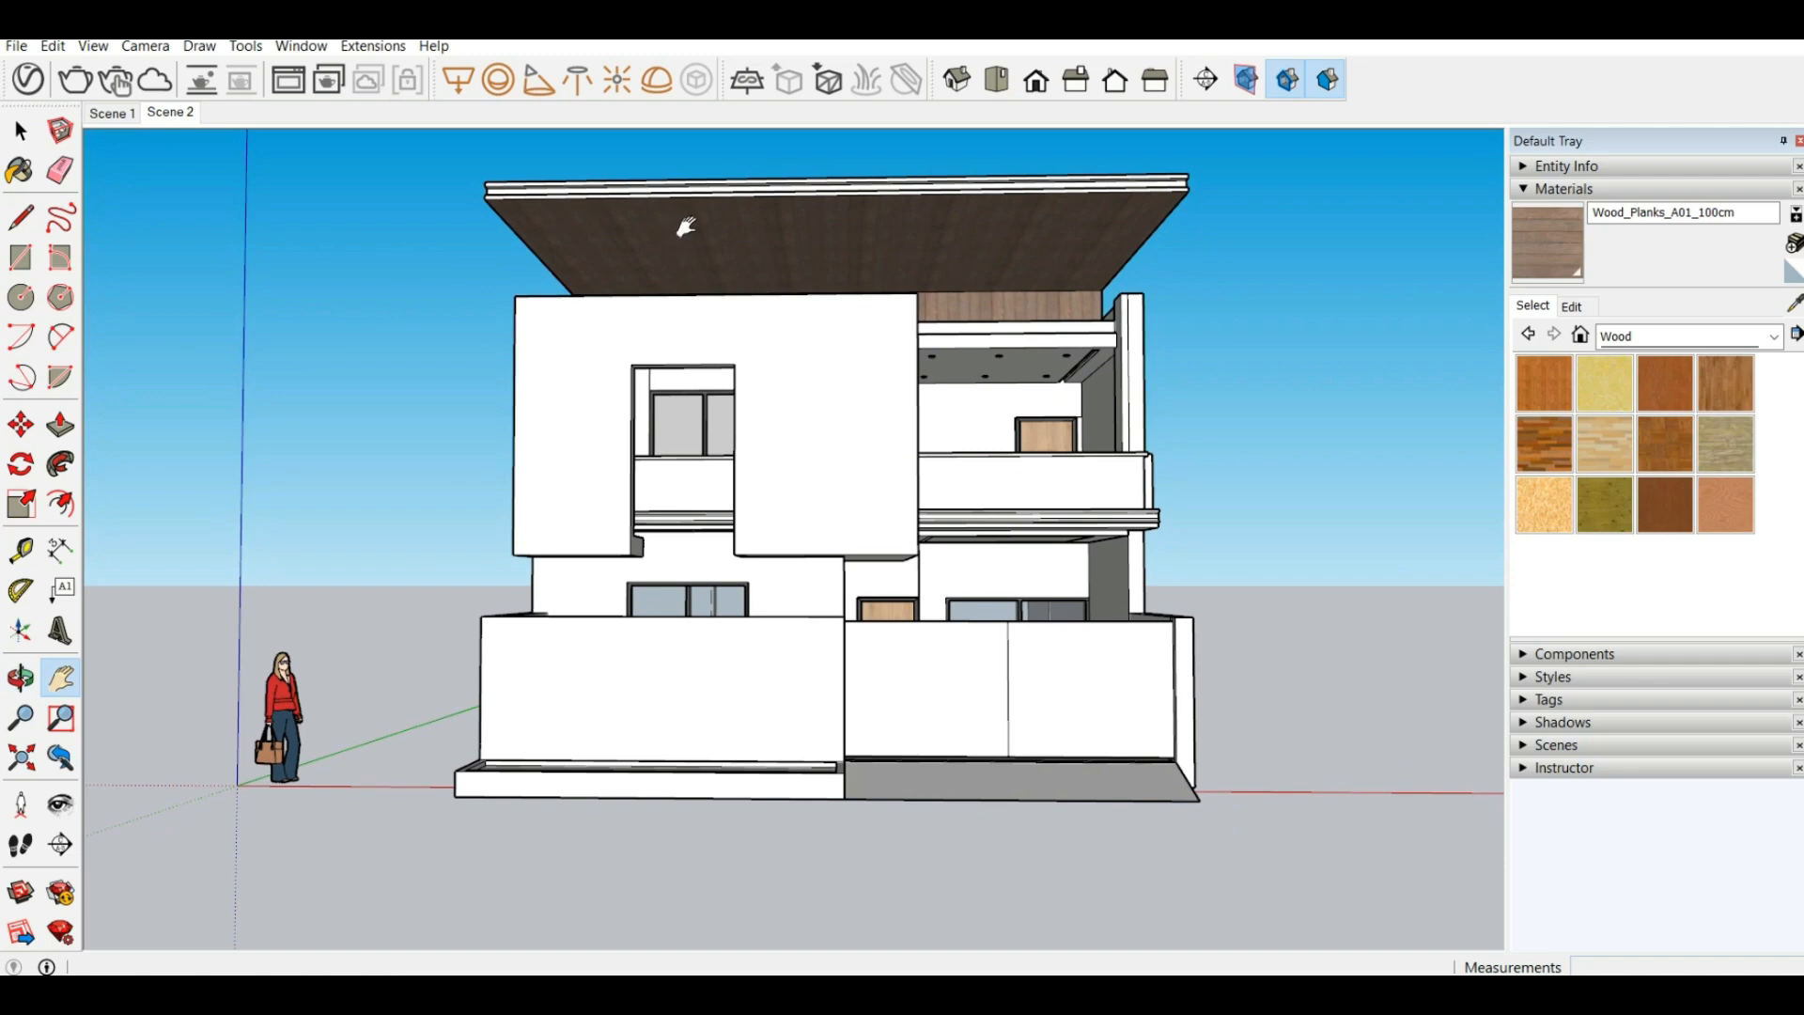
pyautogui.moveTo(686, 227); pyautogui.dragTo(725, 280, button='middle')
pyautogui.scroll(1, 725, 278)
pyautogui.scroll(1, 752, 307)
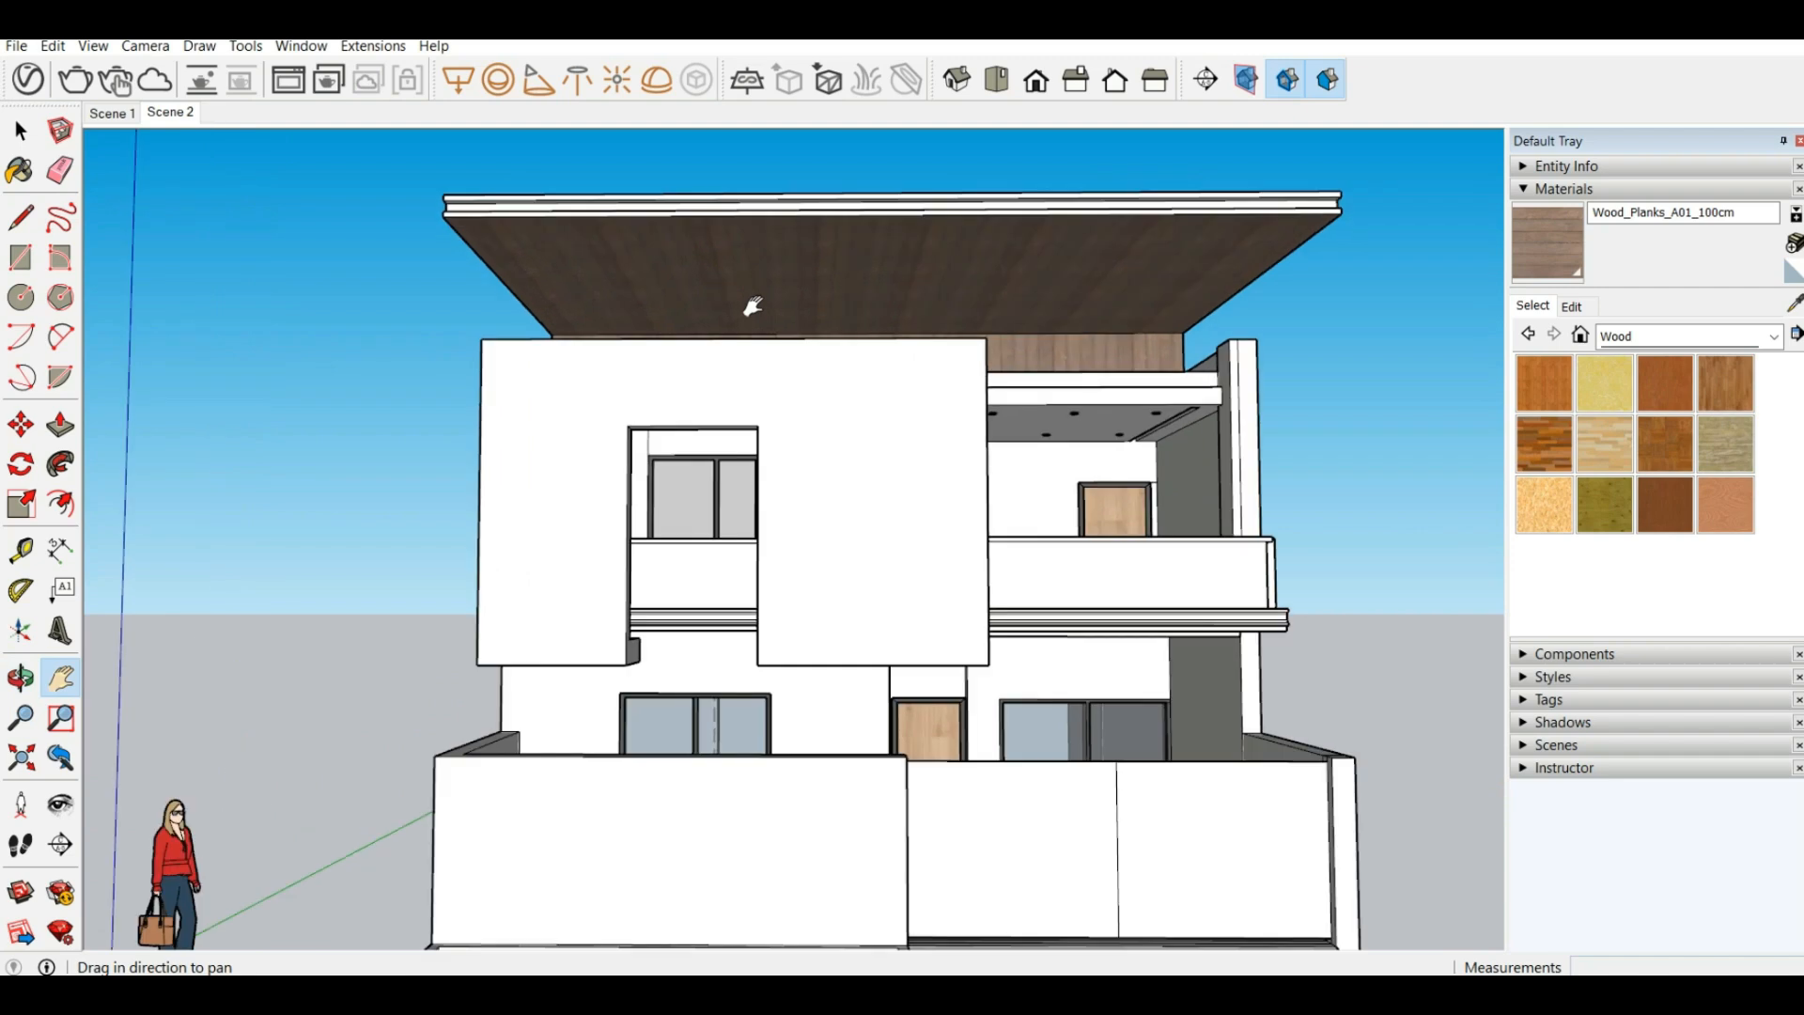
pyautogui.scroll(-1, 753, 307)
pyautogui.scroll(1, 753, 307)
pyautogui.moveTo(754, 305); pyautogui.dragTo(699, 272)
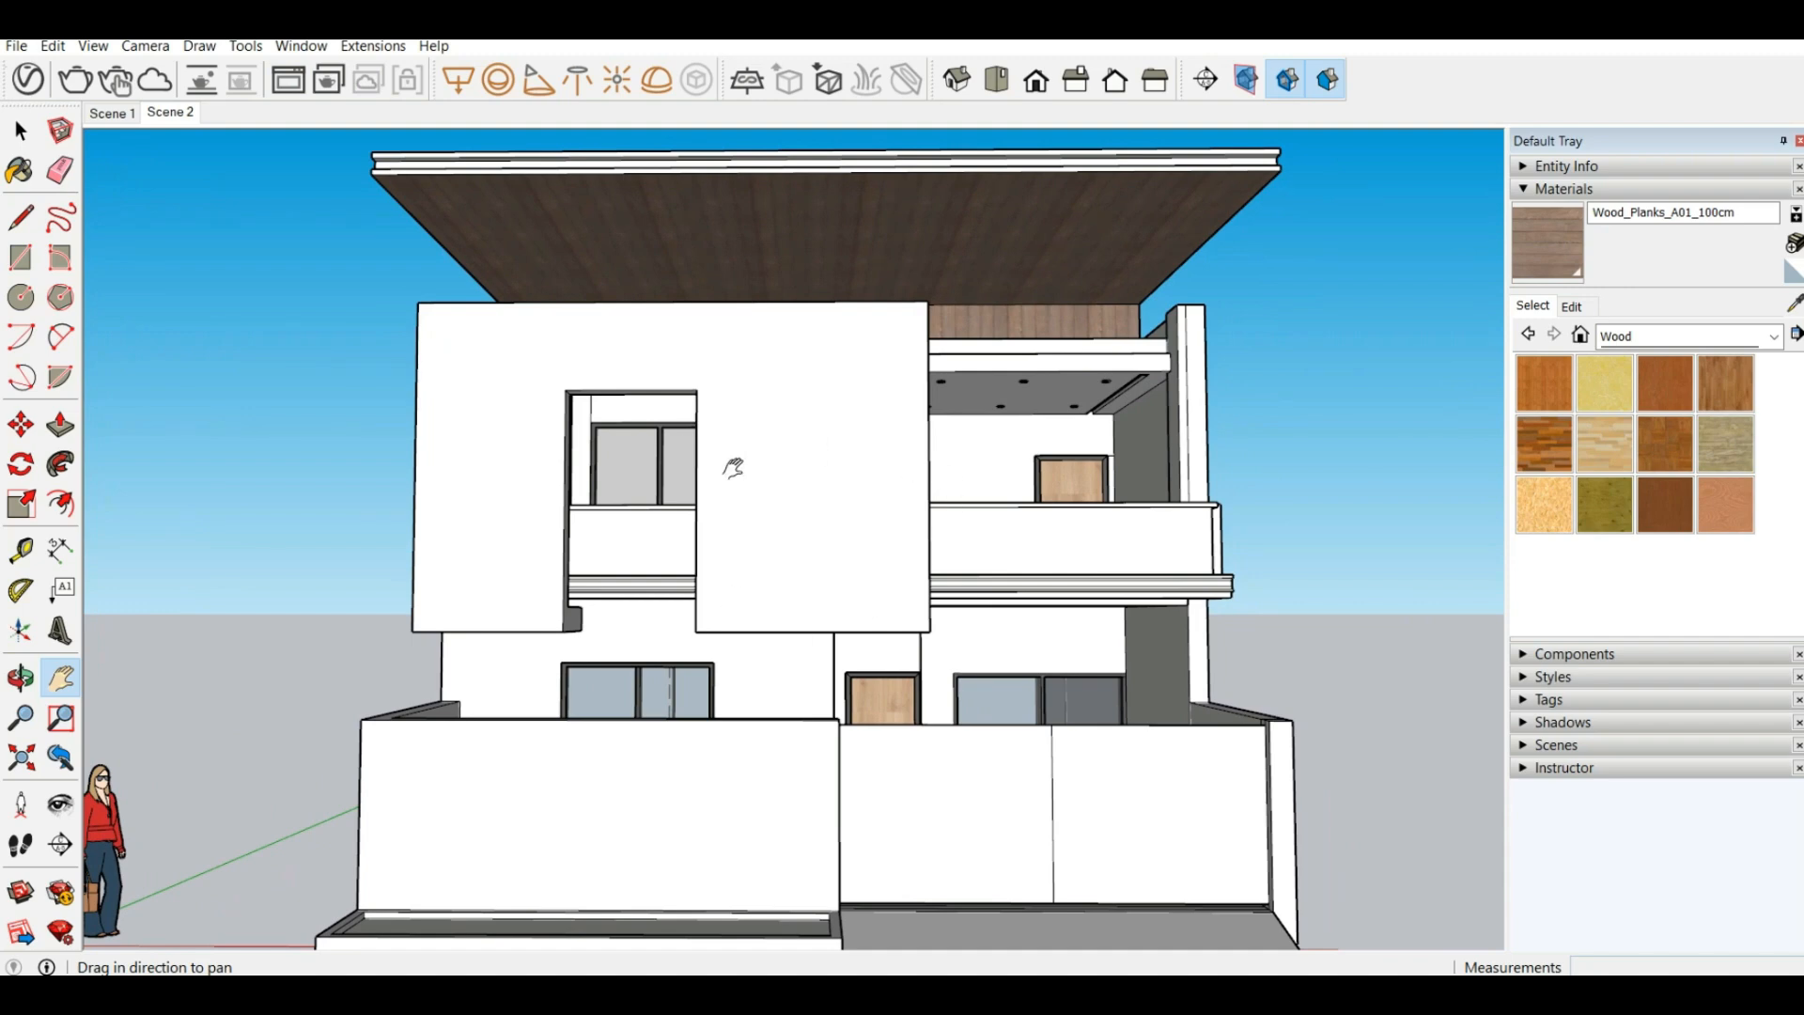
pyautogui.click(93, 46)
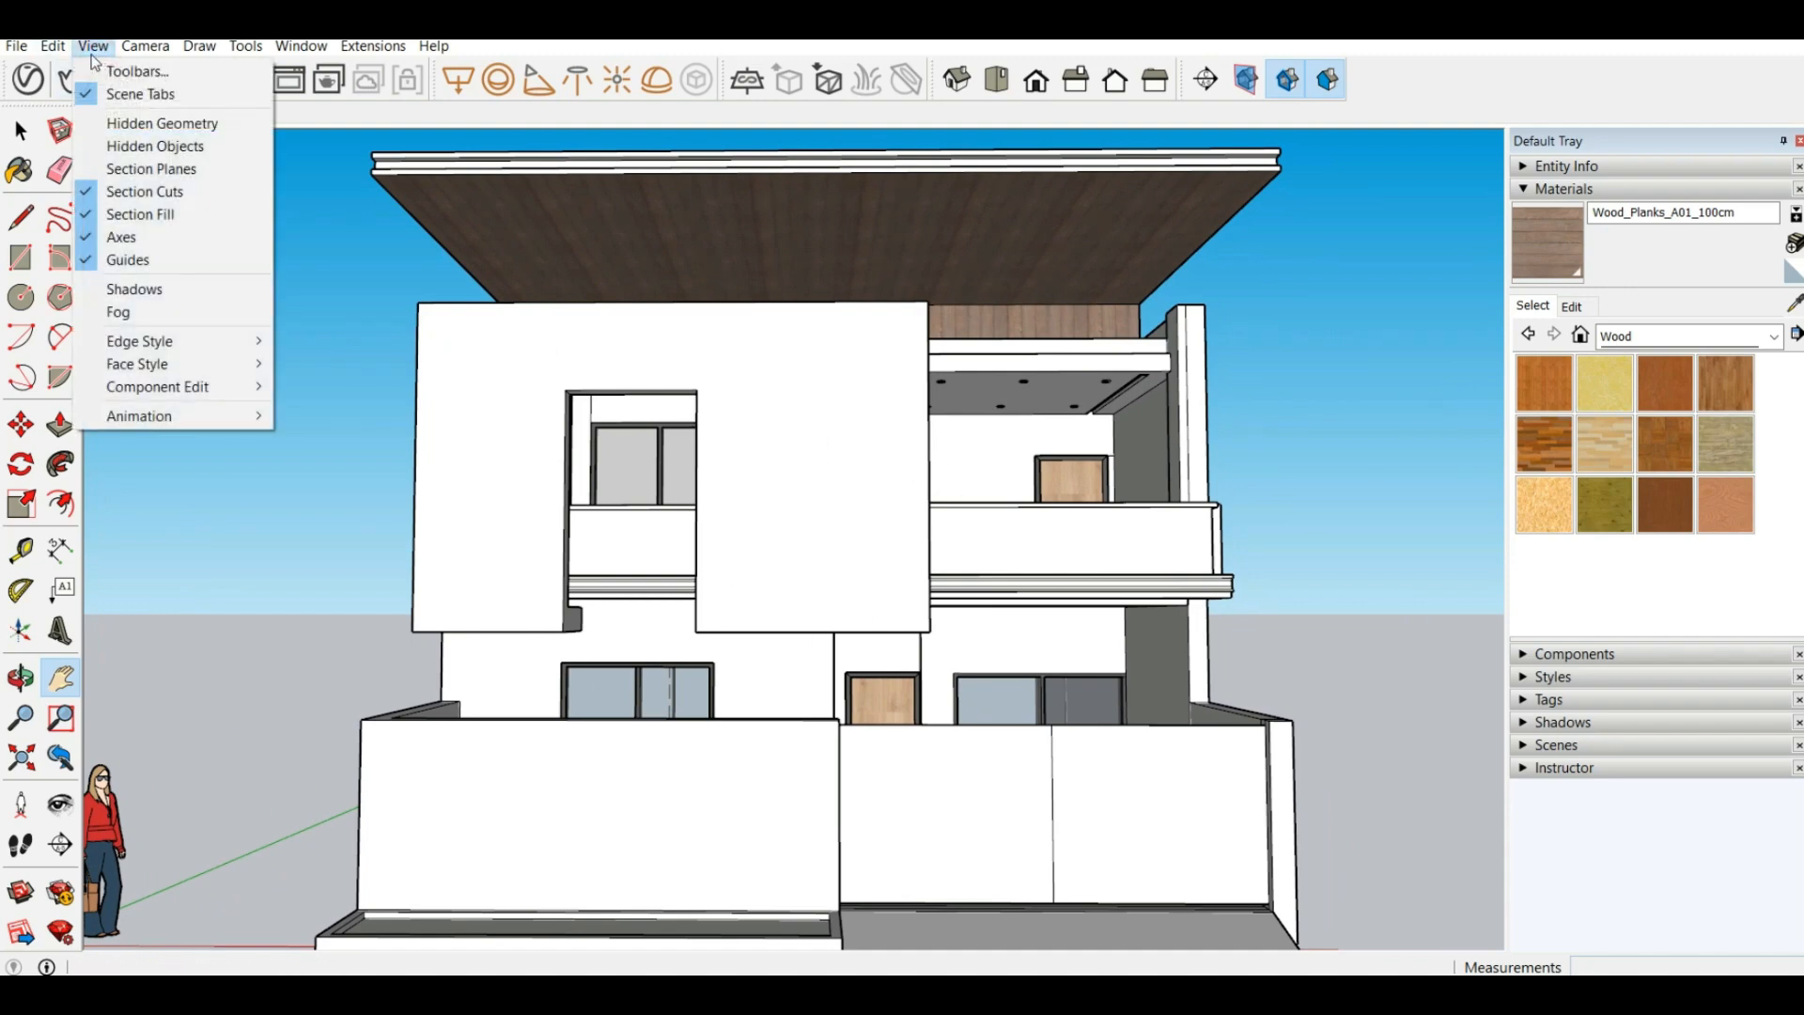
pyautogui.moveTo(254, 419)
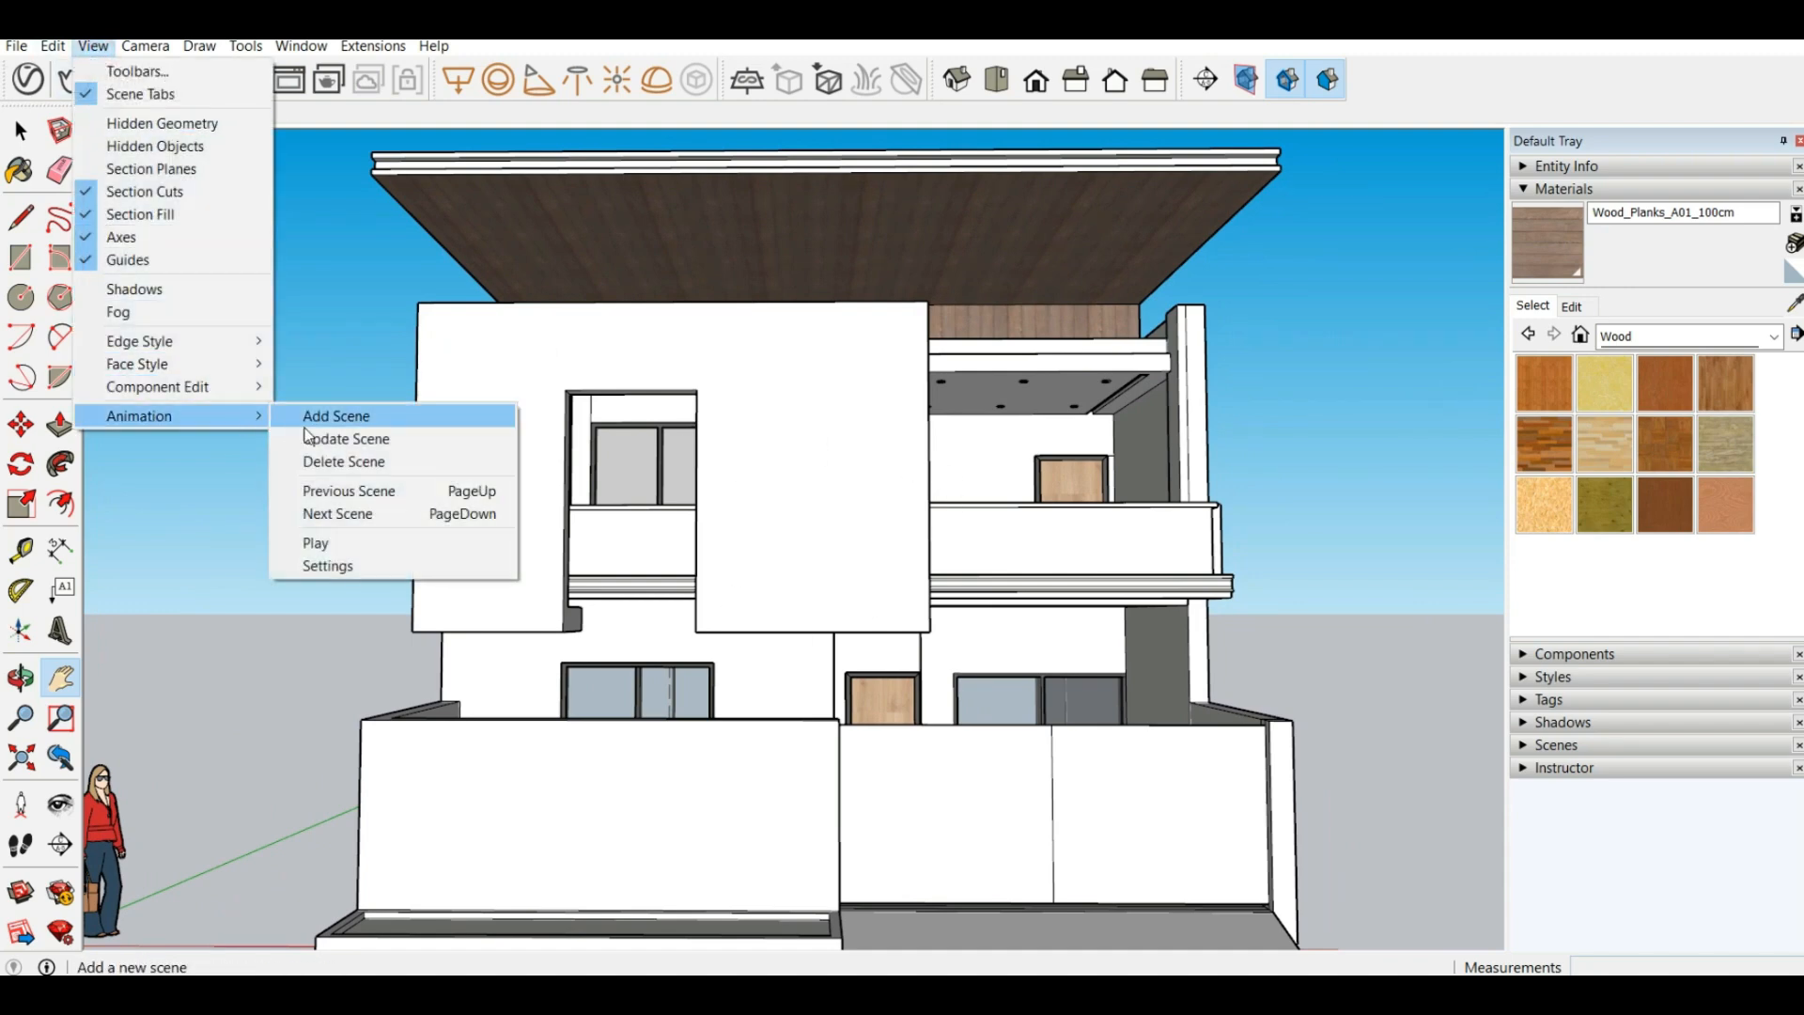
pyautogui.click(316, 424)
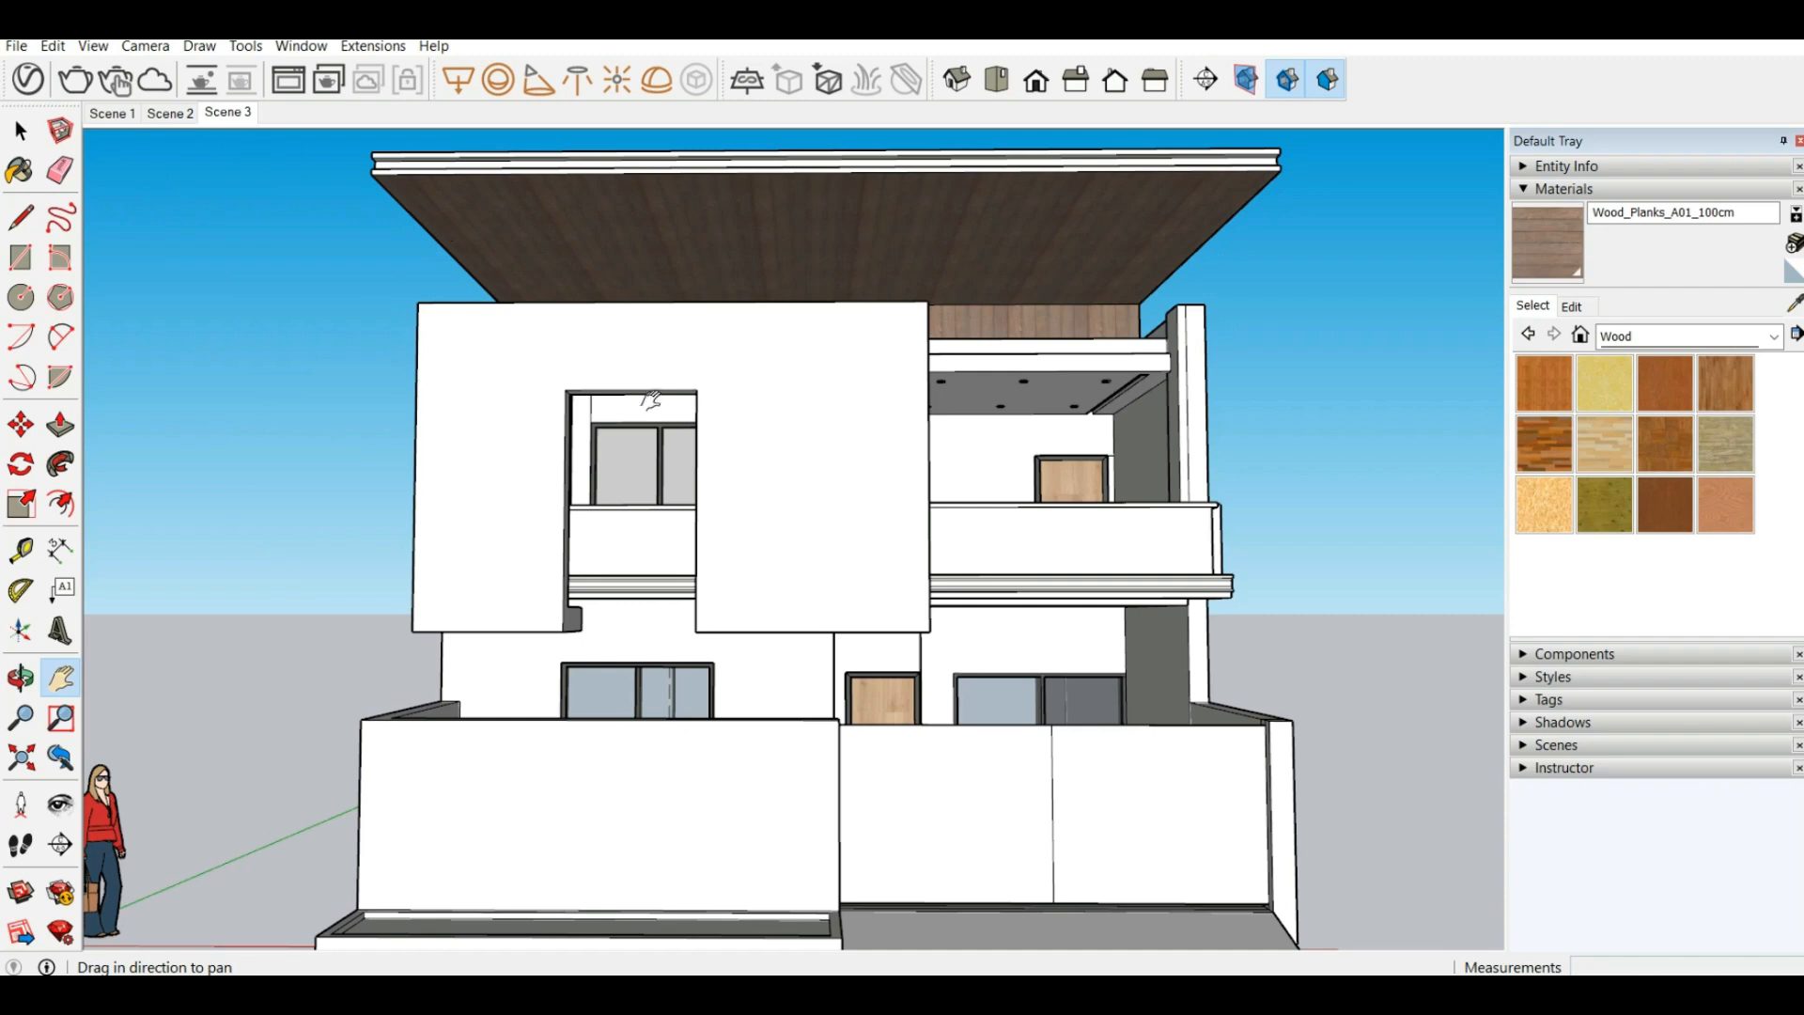
# Recall Scene 2 and Scene 1, orbit to an angled corner view of the facade and blue side wall, and update Scene 1 with it
pyautogui.click(170, 113)
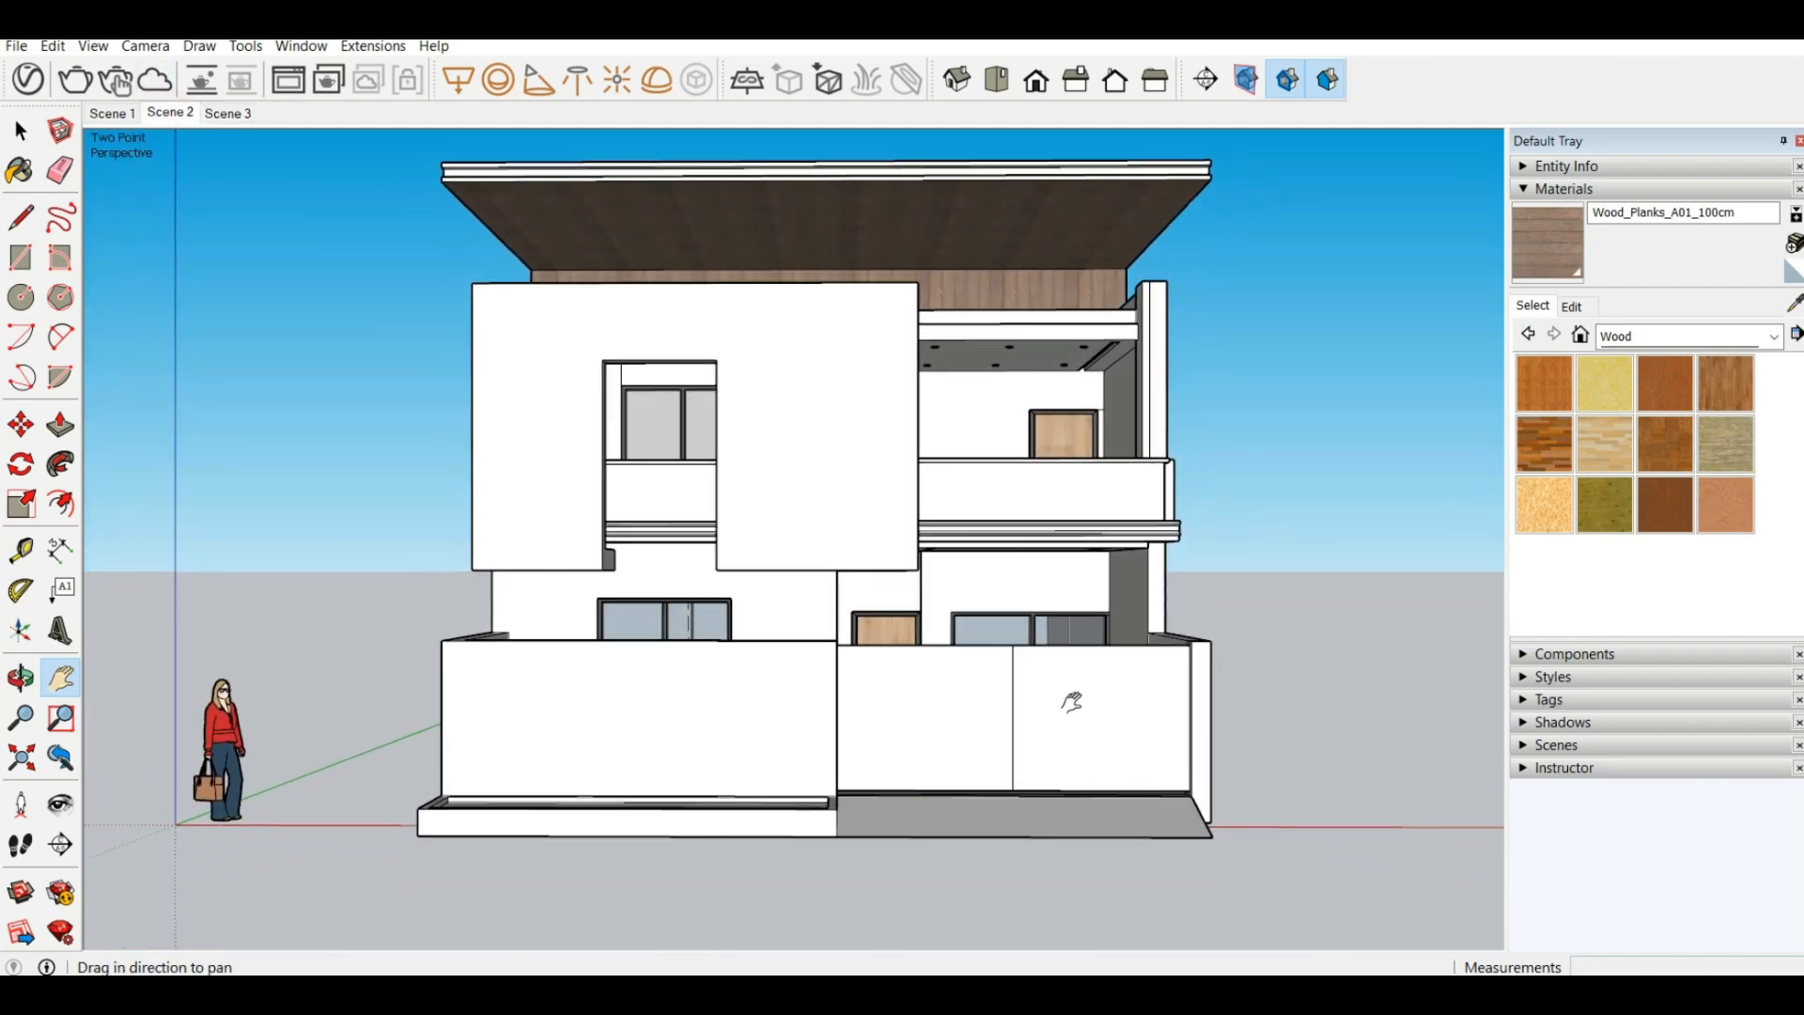
pyautogui.moveTo(1065, 692); pyautogui.dragTo(842, 691, button='middle')
pyautogui.click(117, 113)
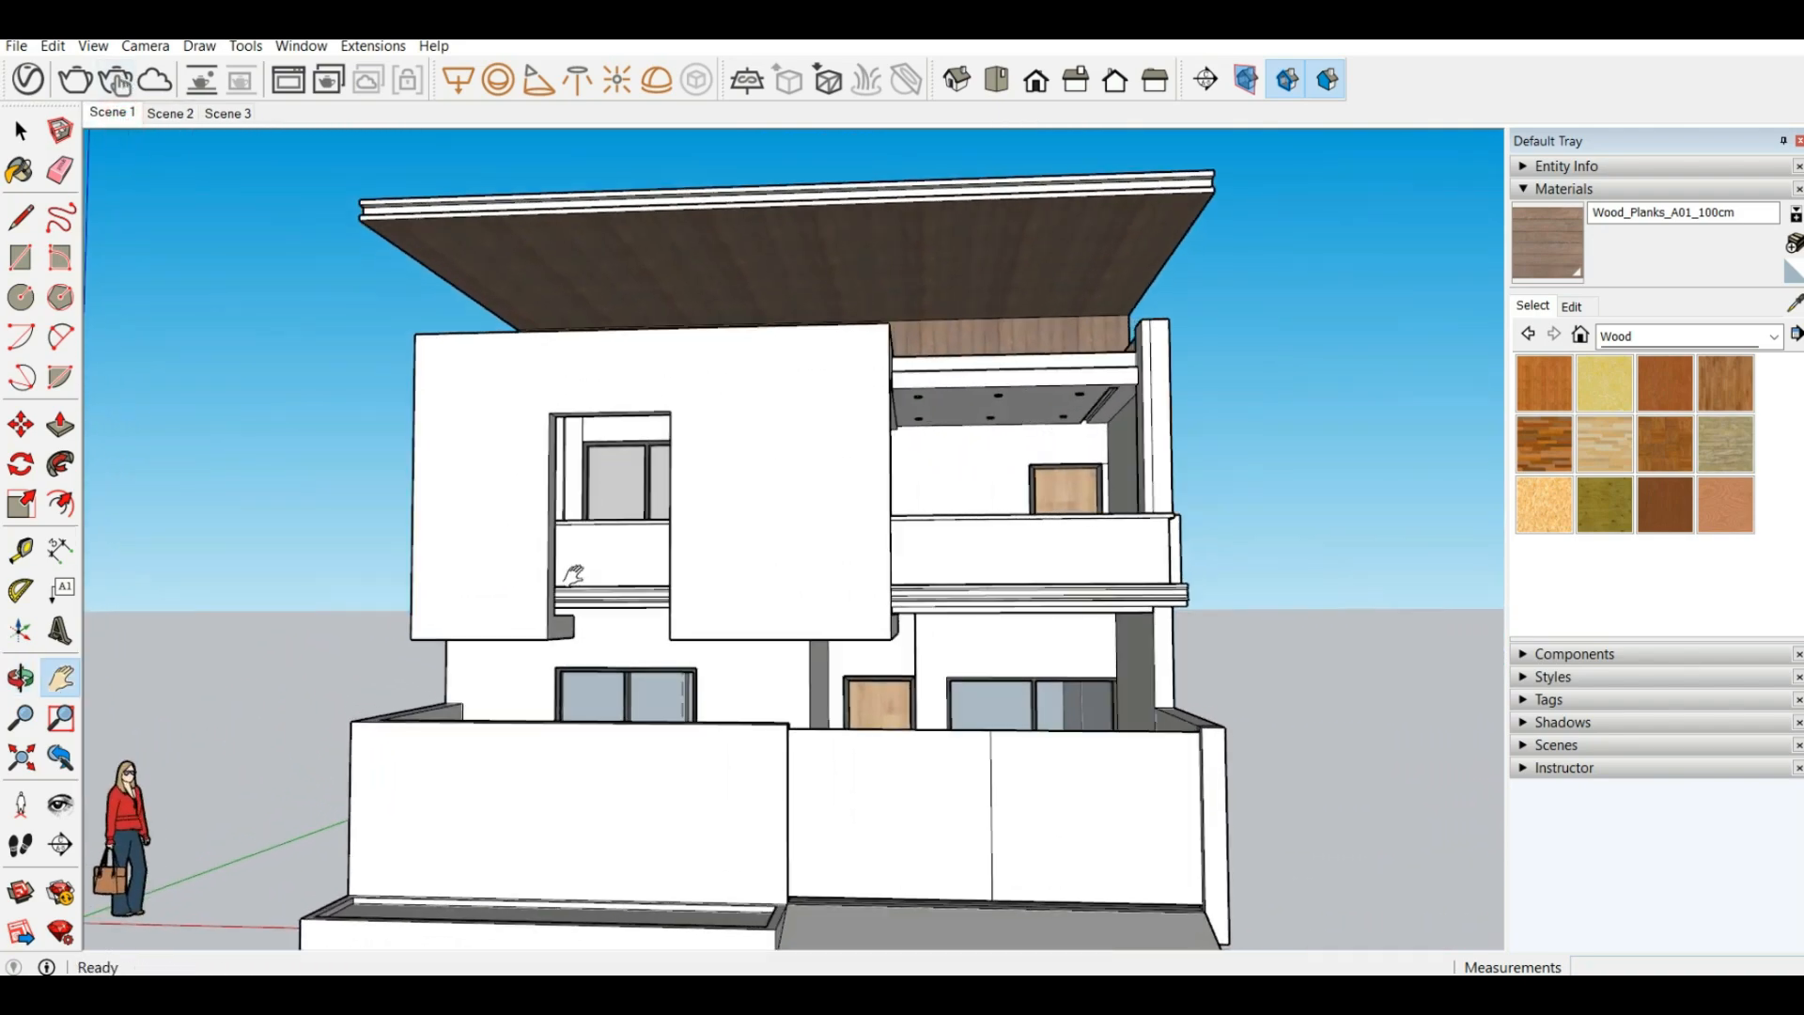
pyautogui.moveTo(491, 561); pyautogui.dragTo(763, 594, button='middle')
pyautogui.scroll(-2, 763, 594)
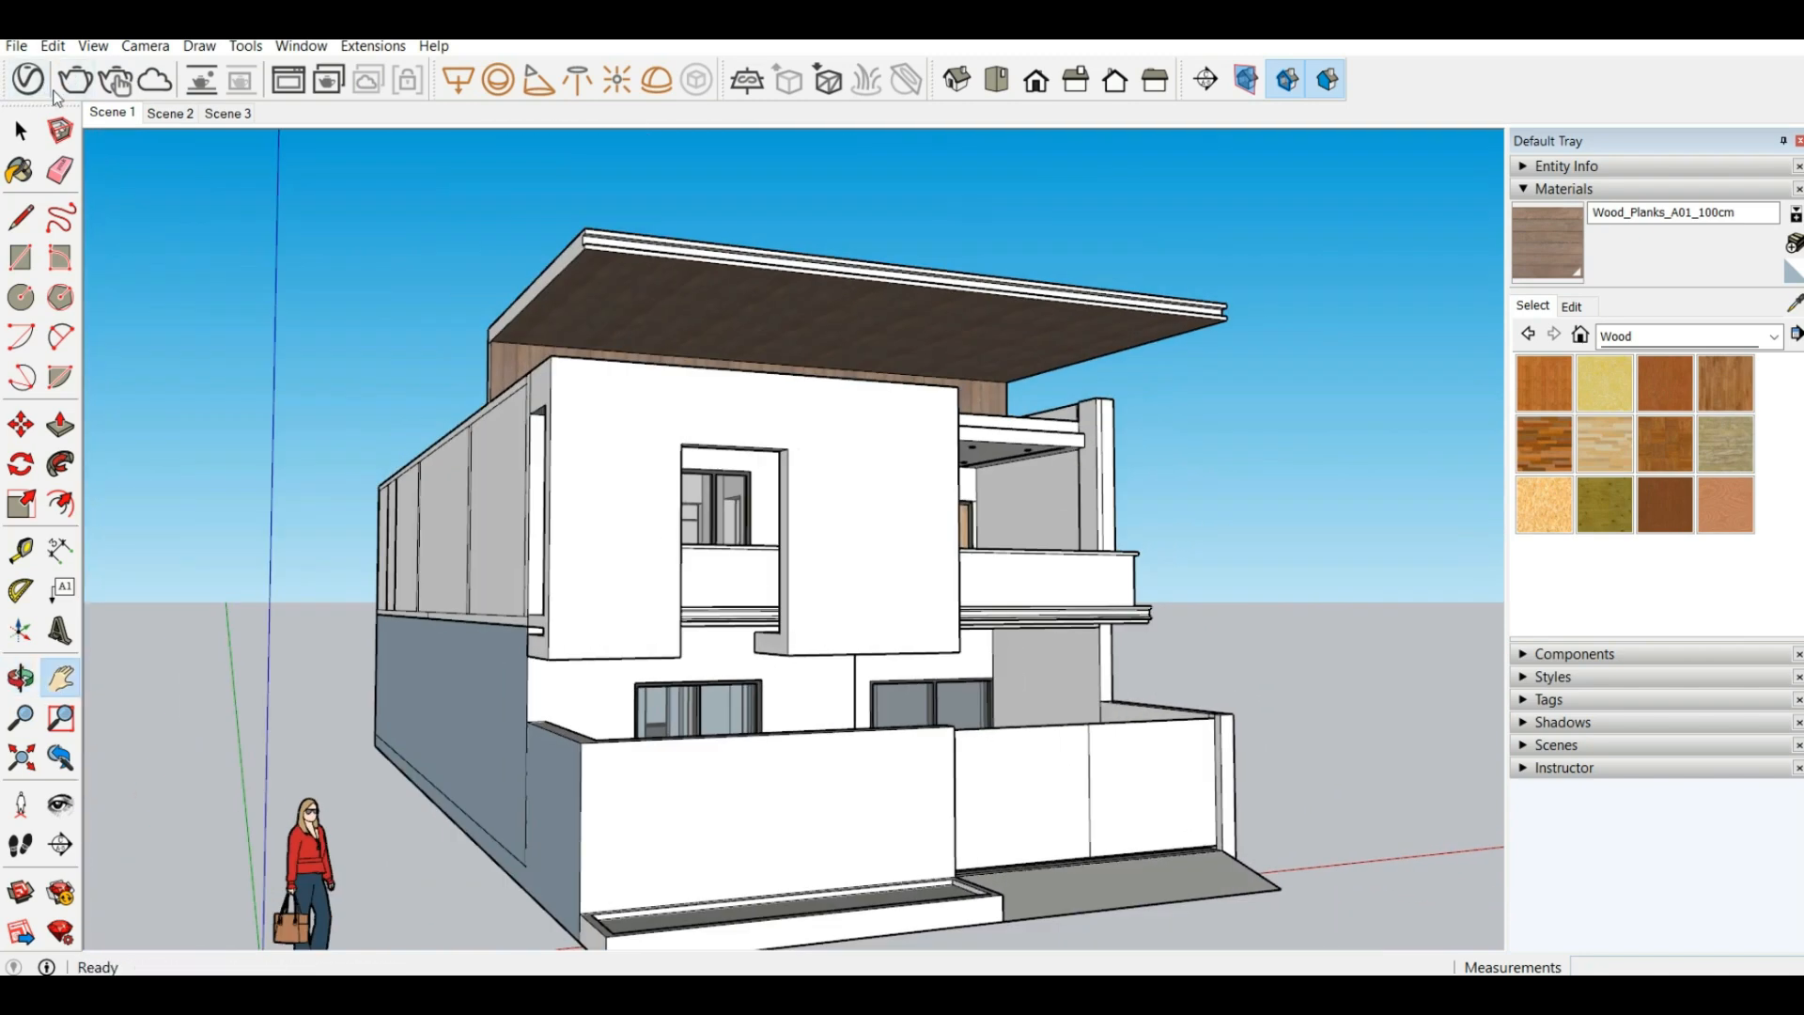
pyautogui.rightClick(117, 119)
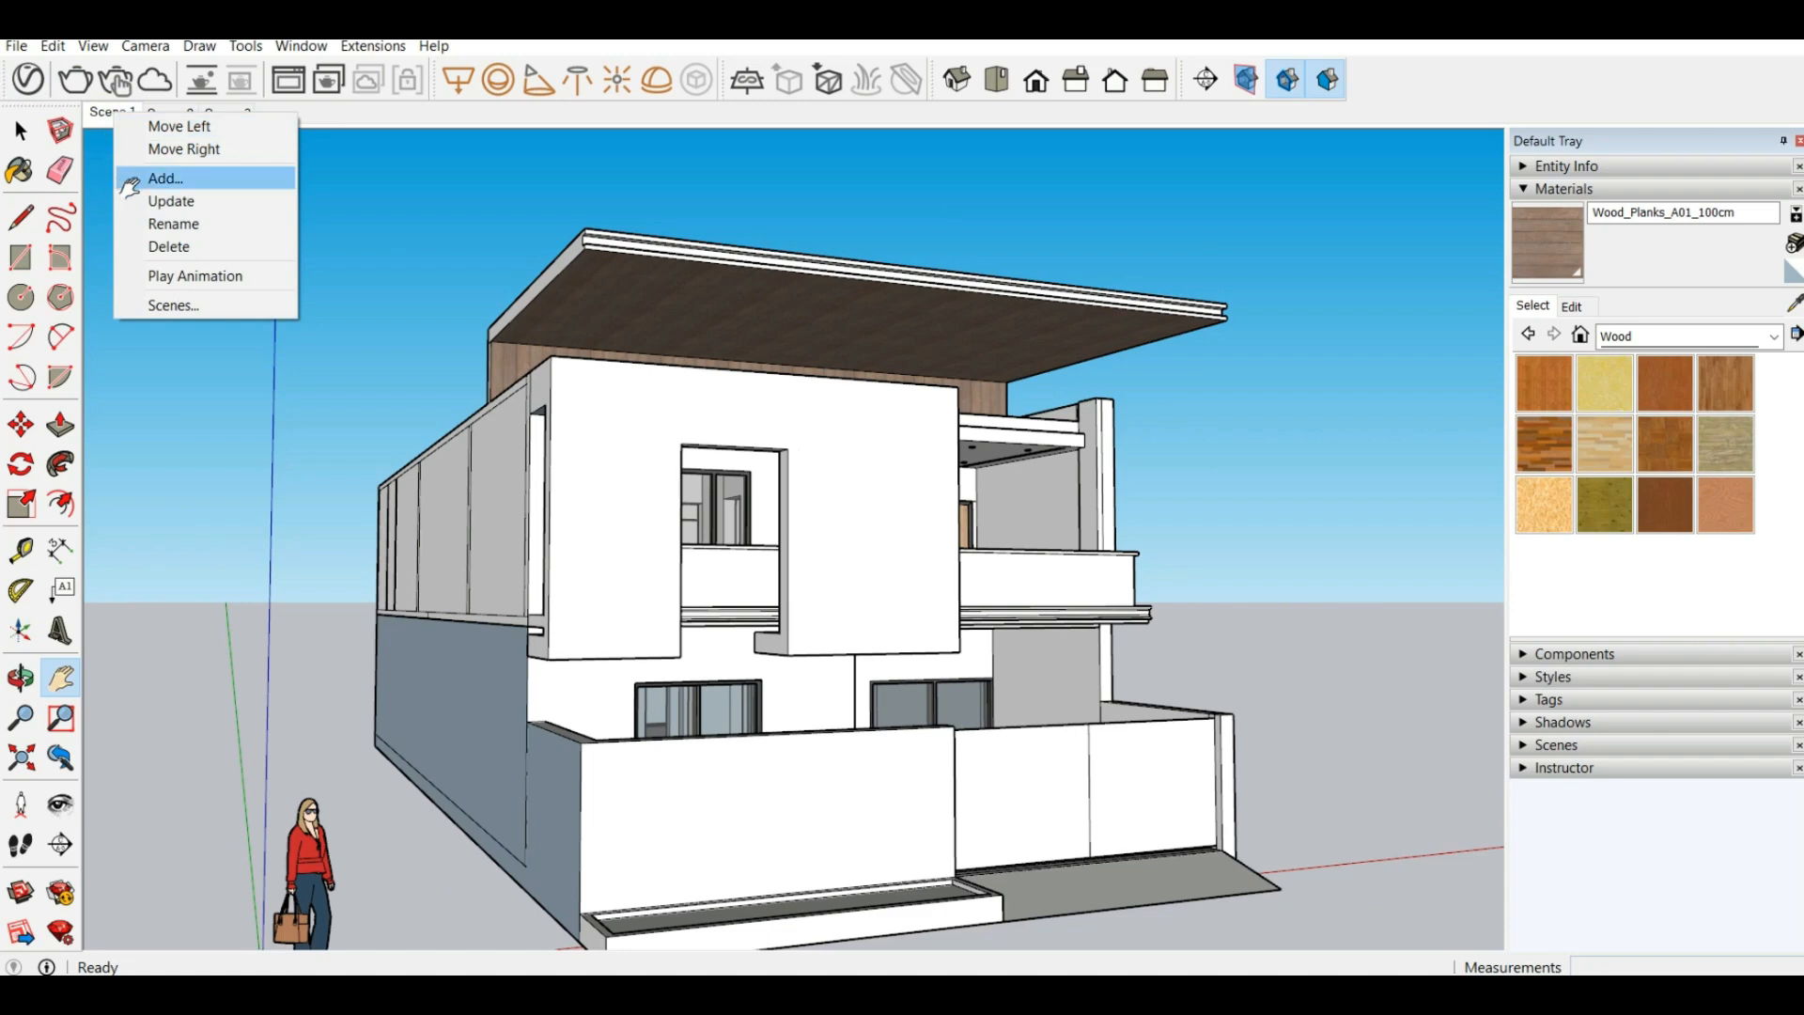
pyautogui.click(158, 200)
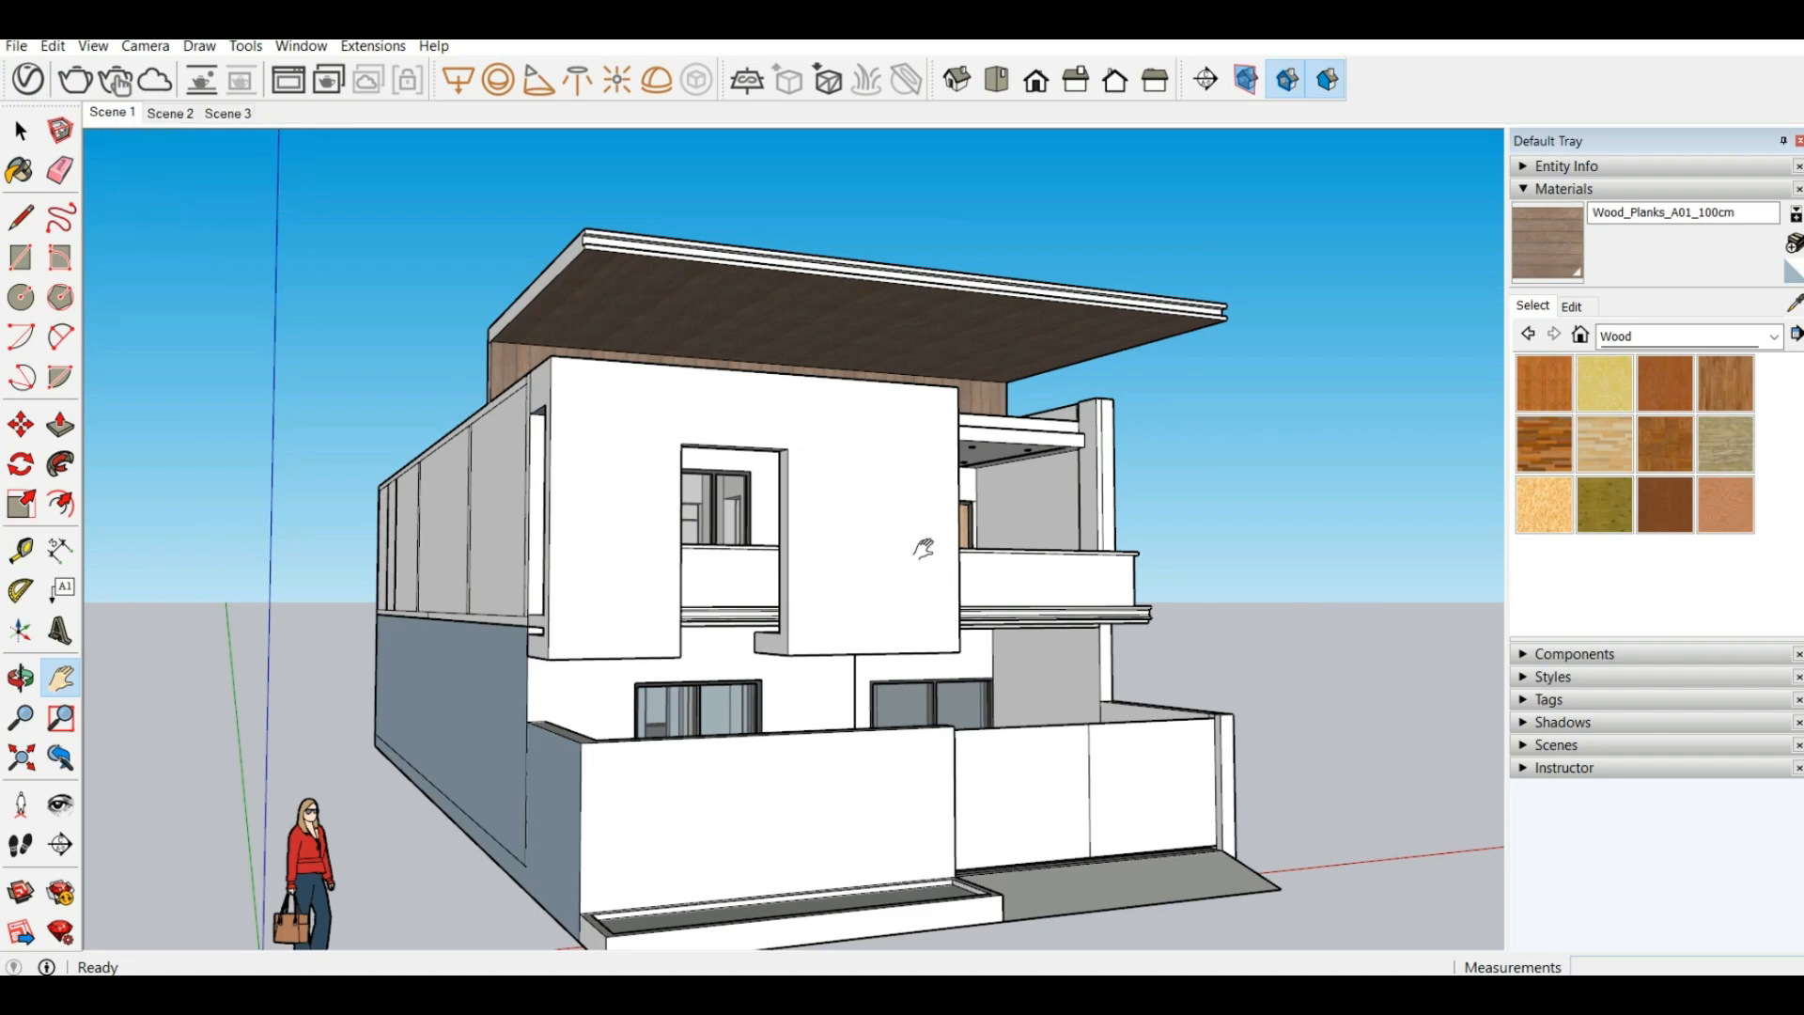
# View the house's long side wall from a distance and recall Scene 1 to check its saved corner view
pyautogui.scroll(-3, 886, 517)
pyautogui.scroll(2, 930, 564)
pyautogui.scroll(-2, 966, 593)
pyautogui.moveTo(1123, 617); pyautogui.dragTo(805, 733, button='middle')
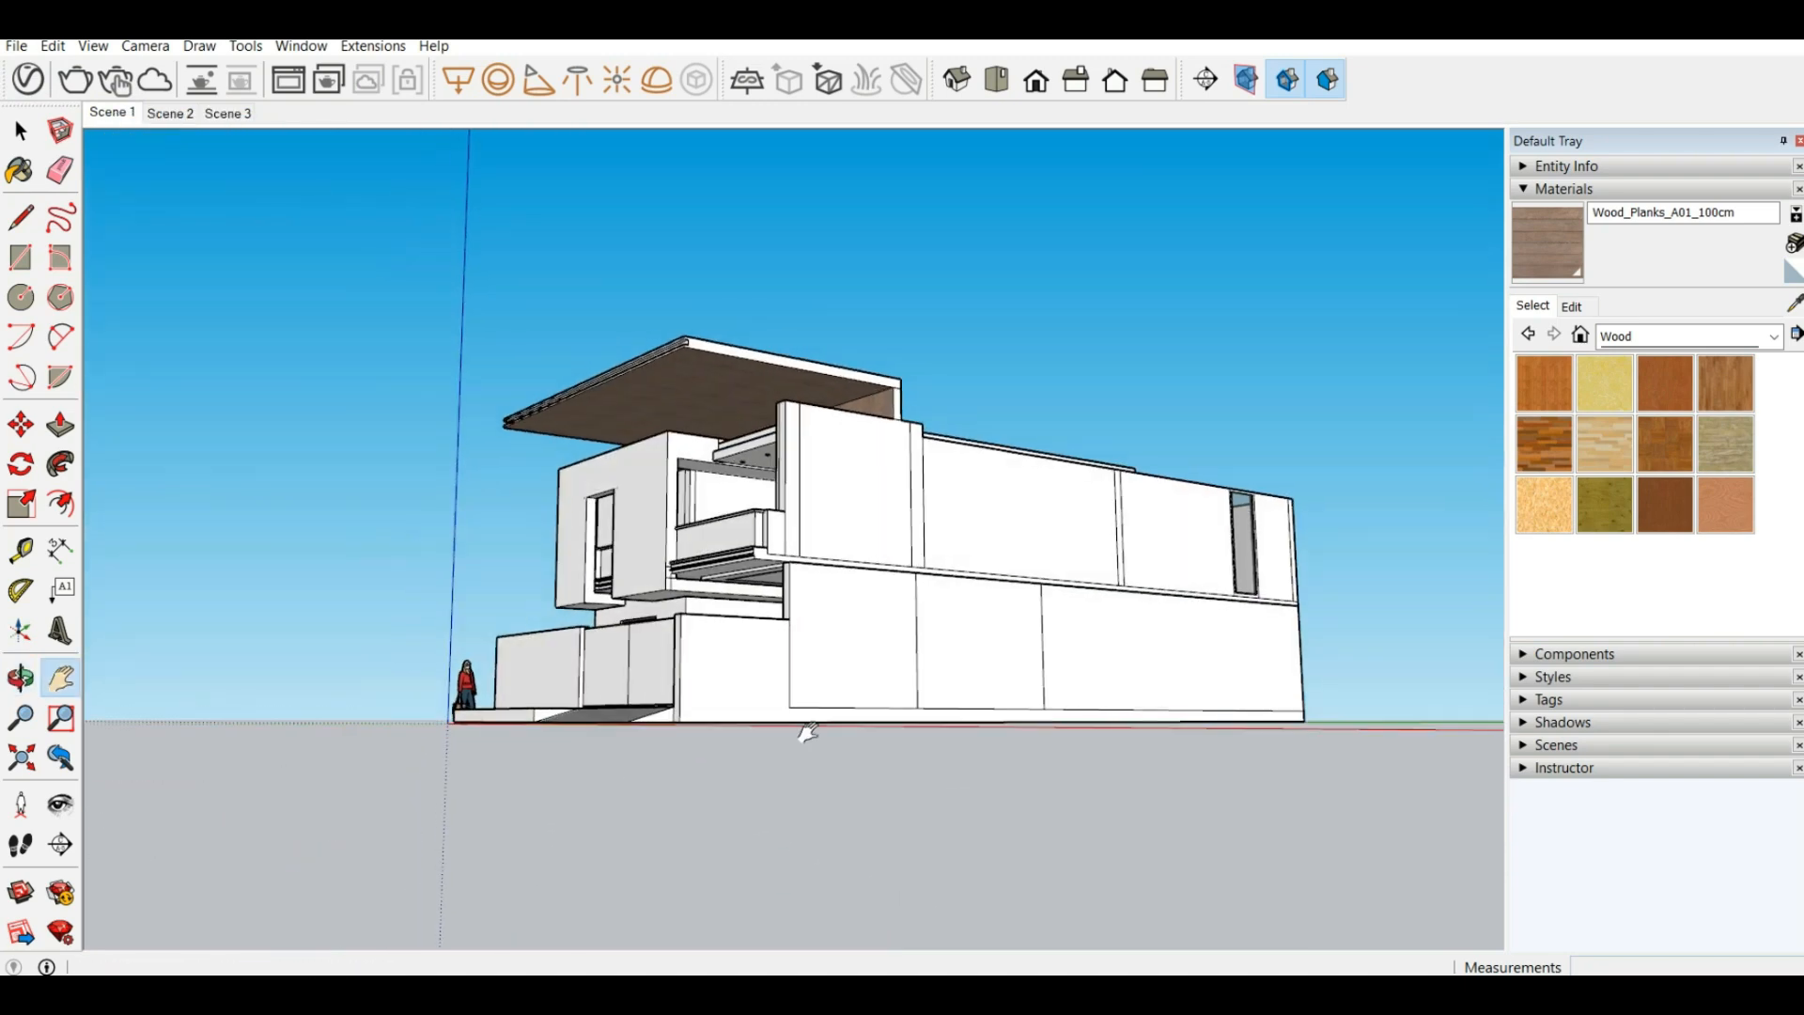
pyautogui.click(137, 114)
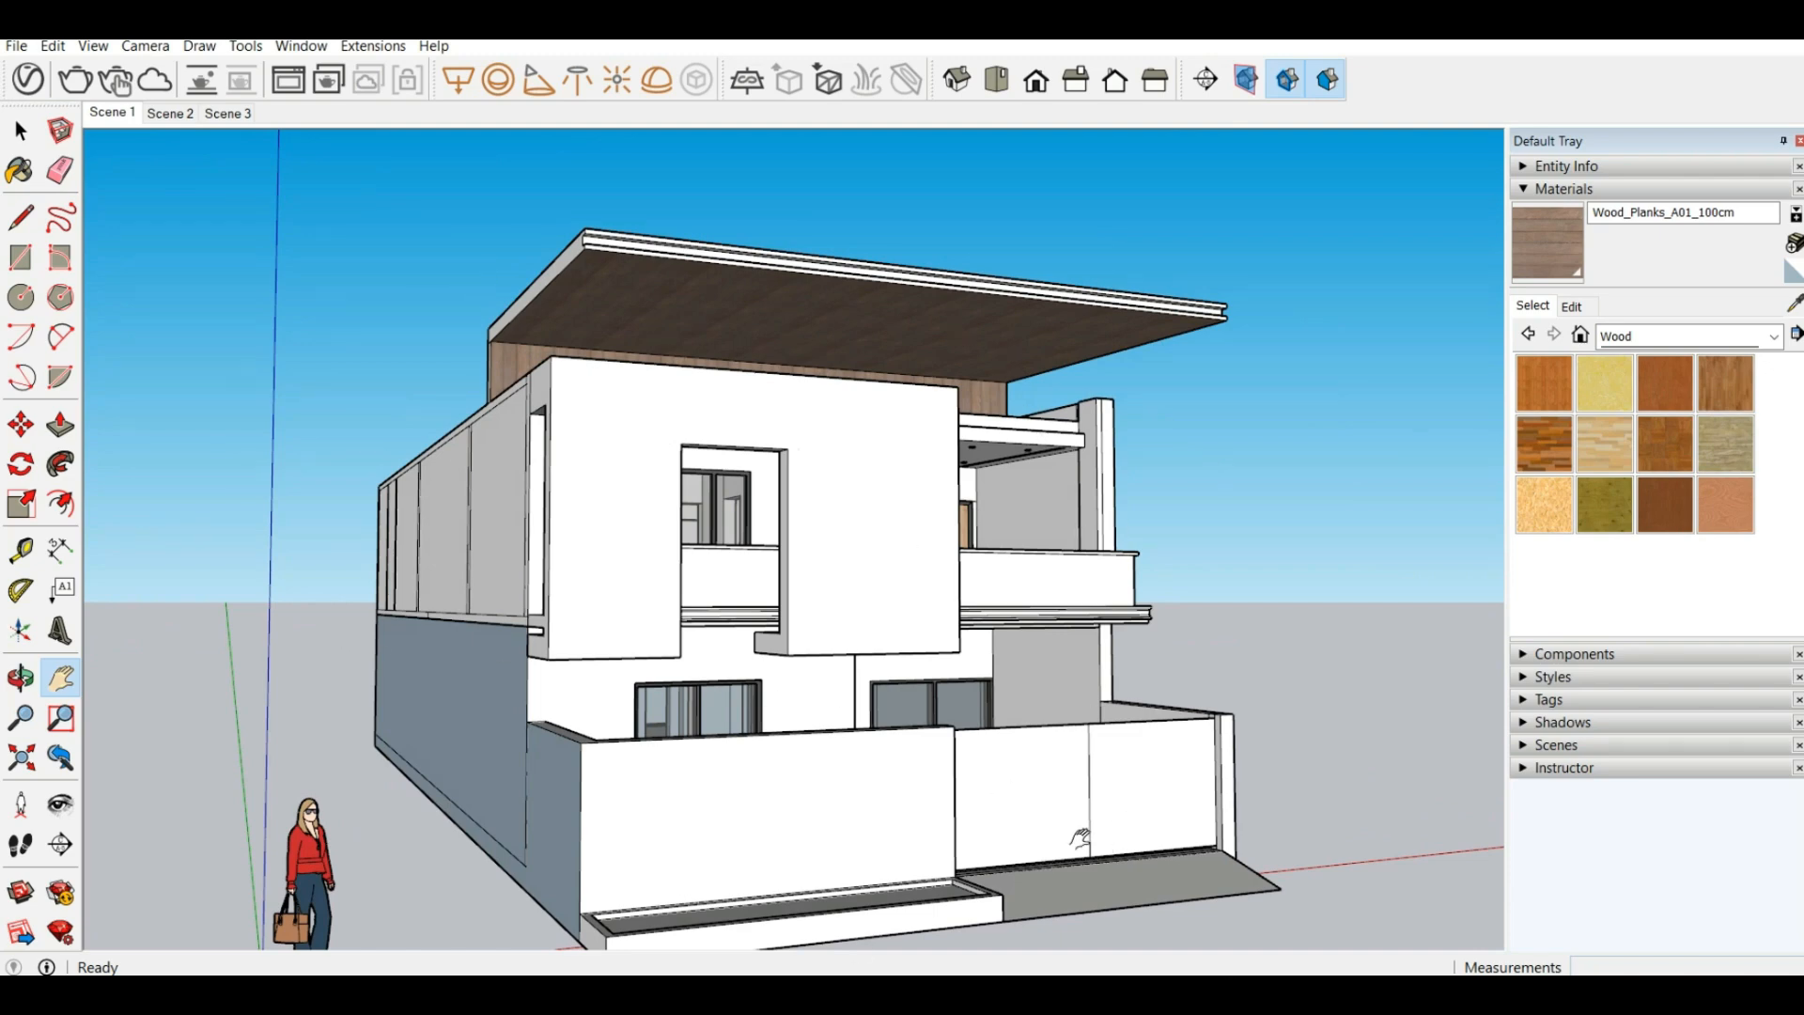
# Examine the whole house from the front and from the gate-side corner at different distances
pyautogui.scroll(-4, 482, 578)
pyautogui.scroll(1, 485, 579)
pyautogui.scroll(-2, 487, 580)
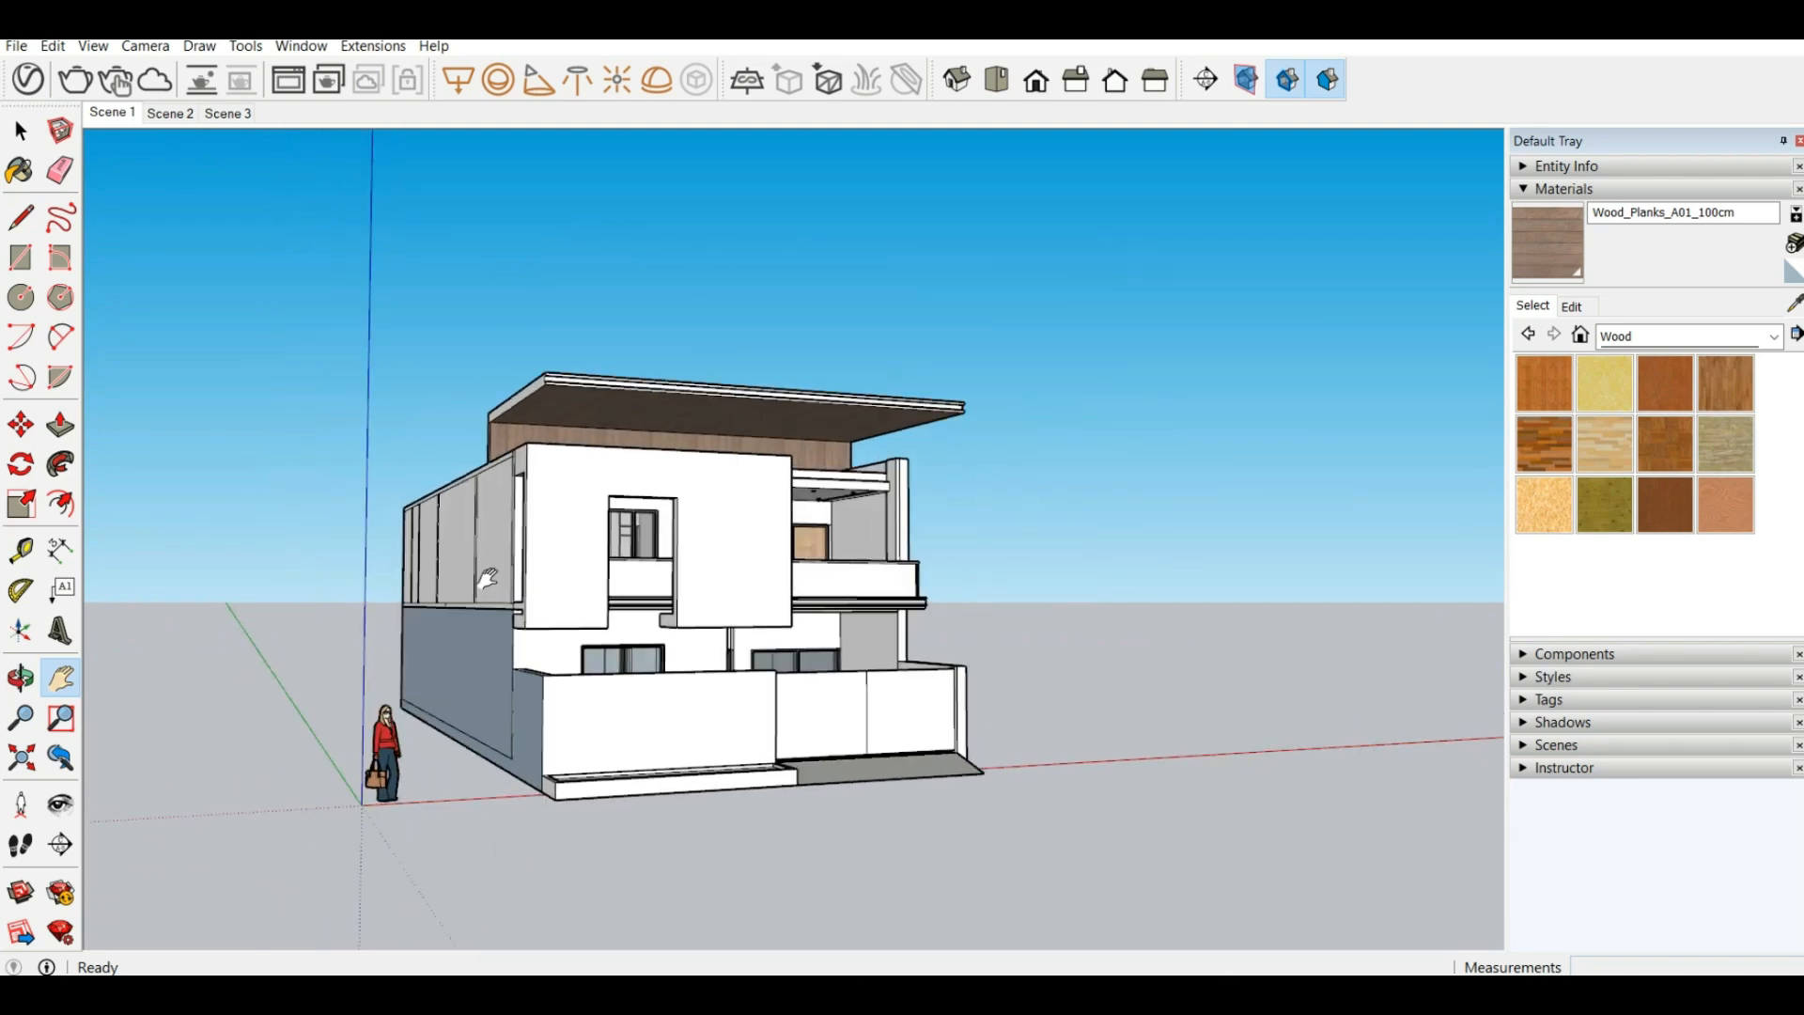
pyautogui.moveTo(488, 579); pyautogui.dragTo(612, 561, button='middle')
pyautogui.scroll(4, 644, 625)
pyautogui.scroll(-4, 614, 561)
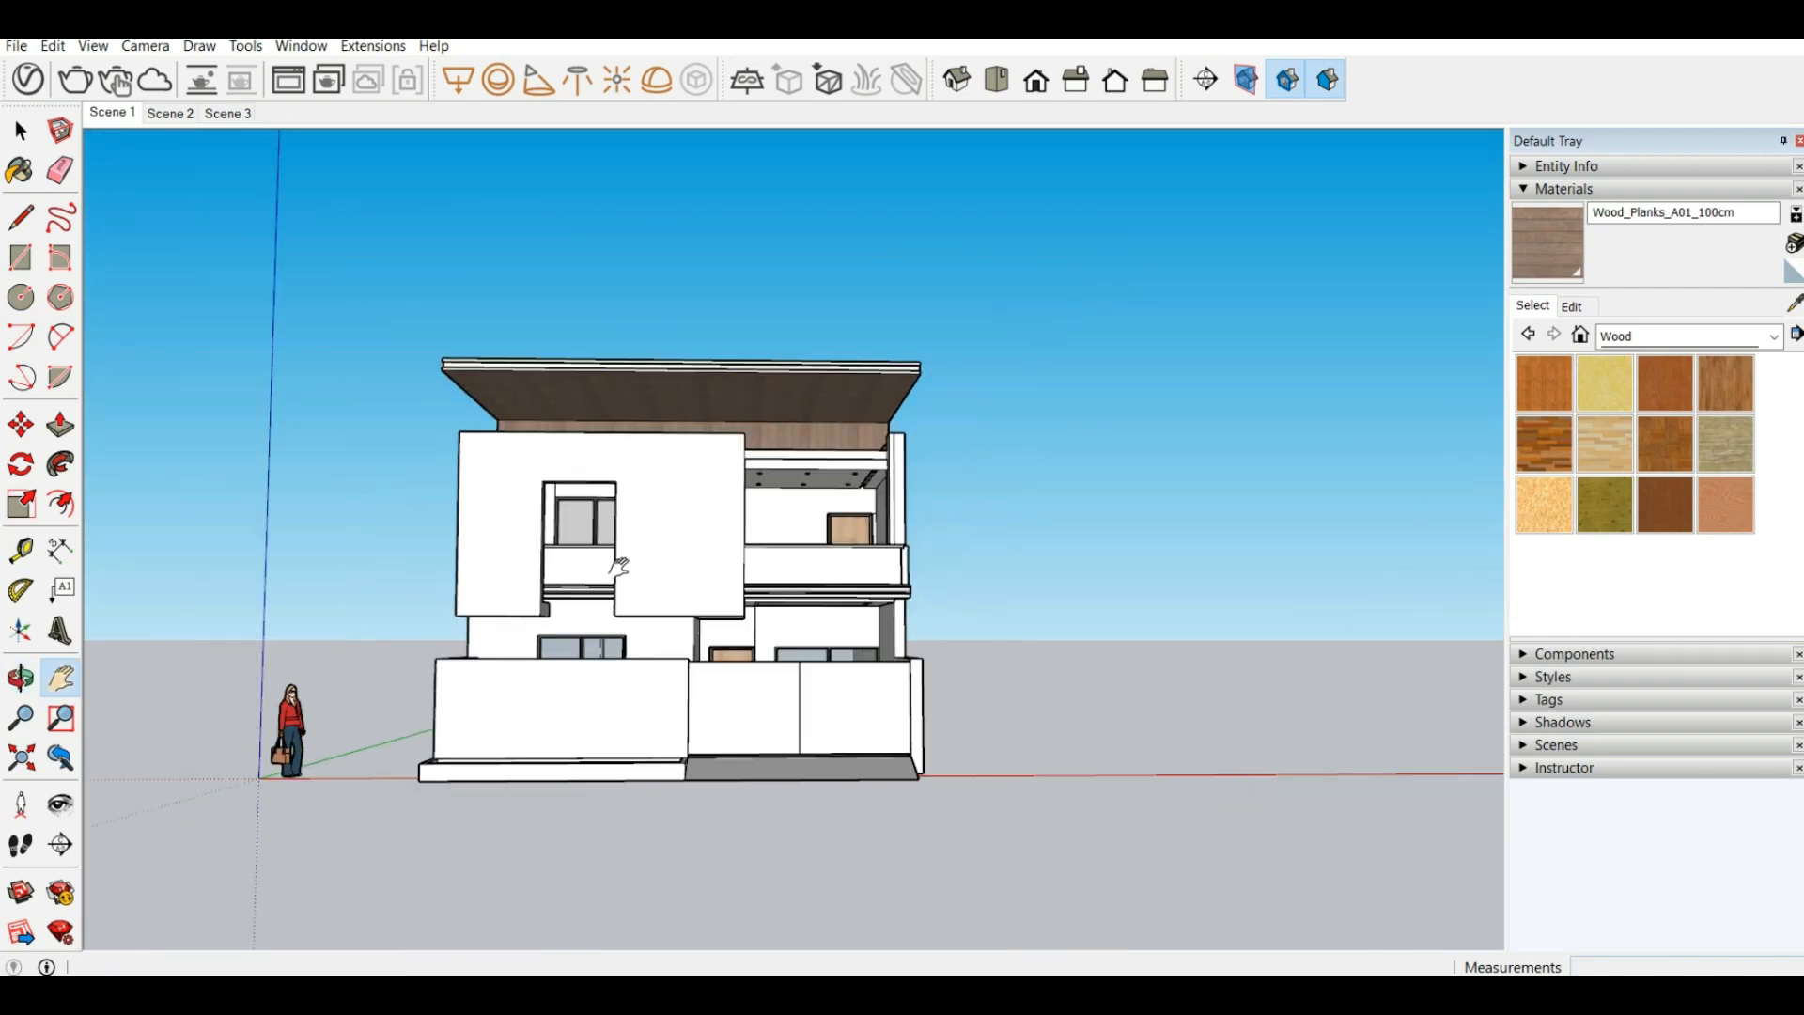
pyautogui.scroll(1, 594, 487)
pyautogui.scroll(-4, 592, 485)
pyautogui.moveTo(749, 476); pyautogui.dragTo(819, 559, button='middle')
pyautogui.scroll(4, 709, 541)
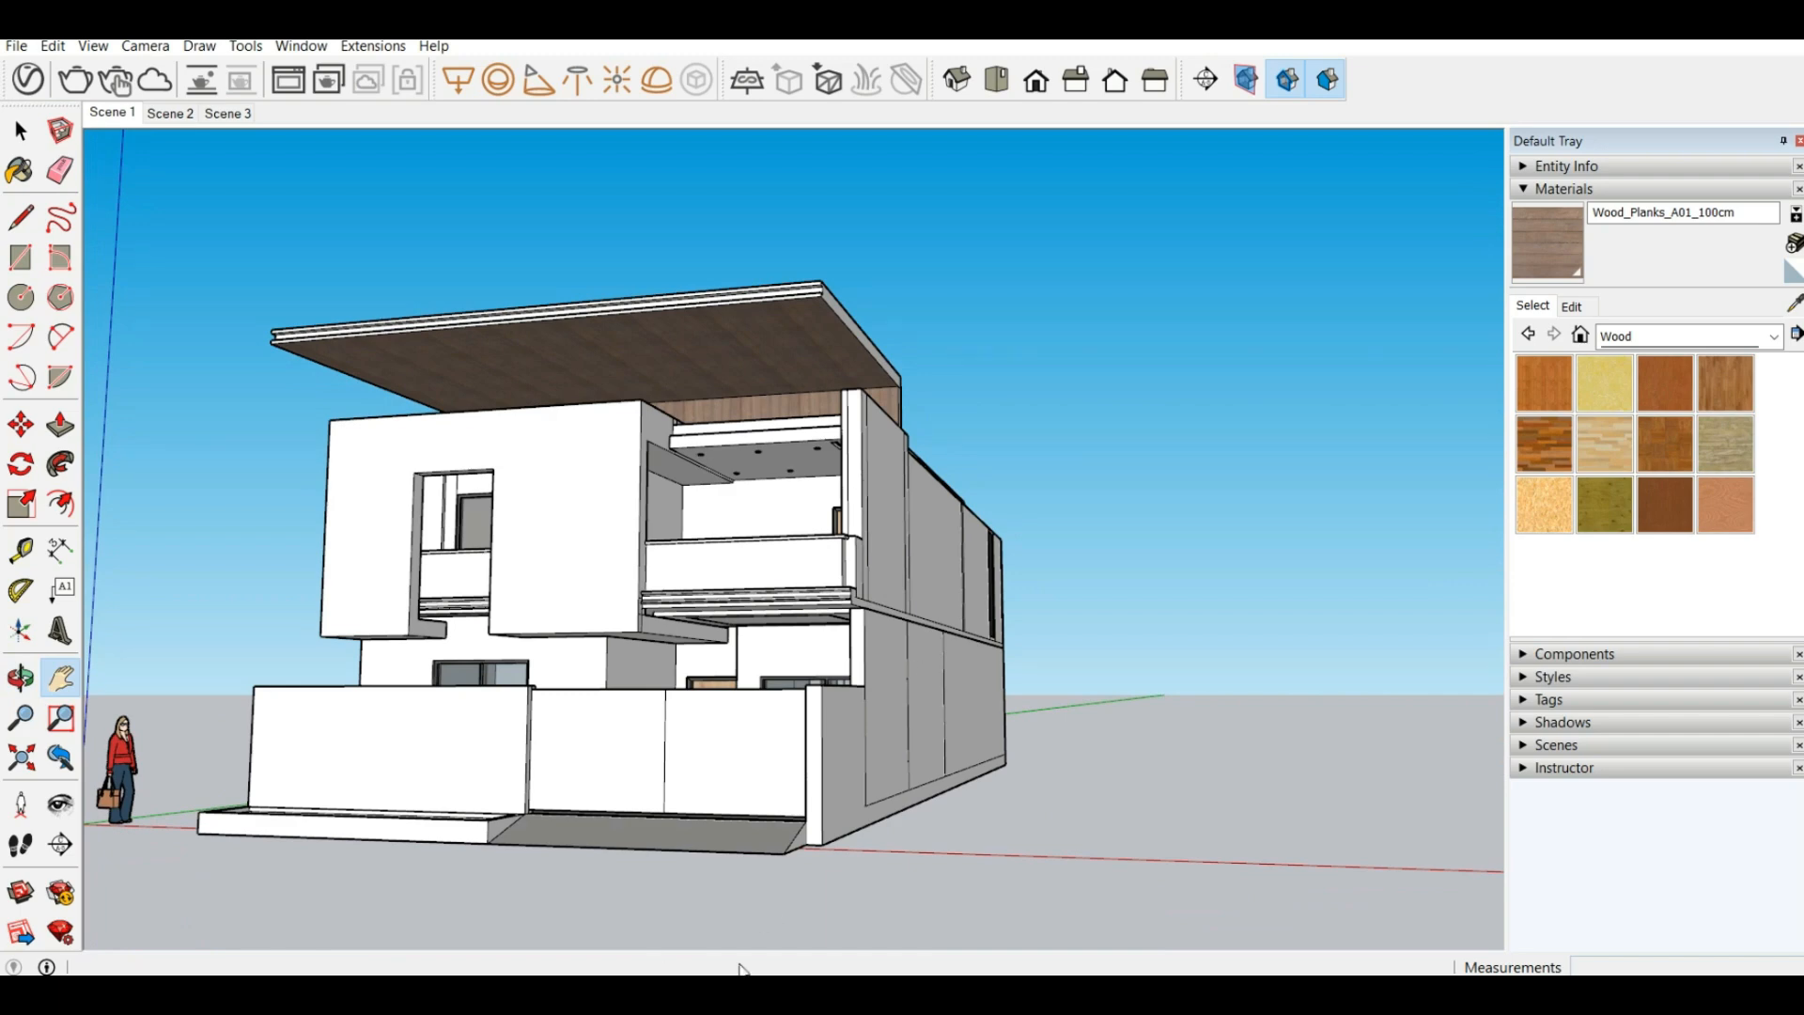
# Examine the front facade, ground-floor openings, boundary wall and gate from close up
pyautogui.moveTo(384, 559); pyautogui.dragTo(748, 771, button='middle')
pyautogui.scroll(-2, 749, 727)
pyautogui.scroll(3, 654, 761)
pyautogui.scroll(2, 655, 762)
pyautogui.scroll(-3, 746, 772)
pyautogui.scroll(4, 737, 780)
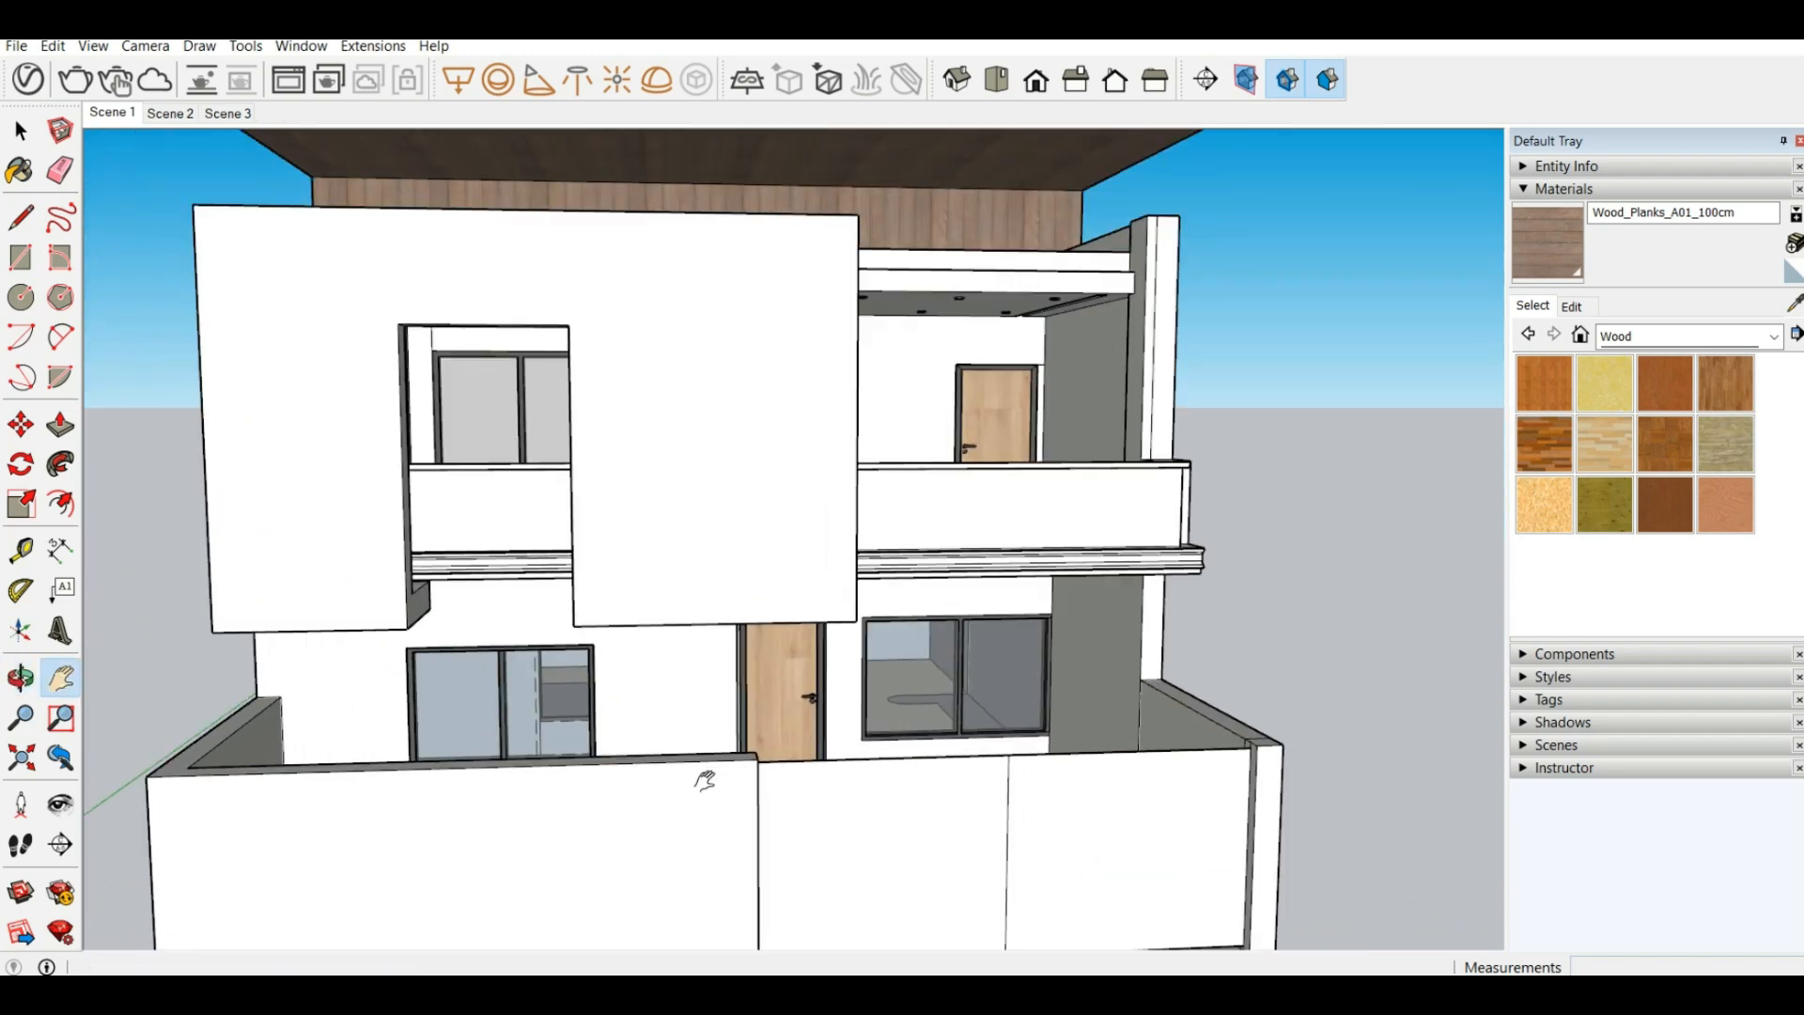
pyautogui.scroll(-2, 348, 256)
pyautogui.moveTo(518, 578); pyautogui.dragTo(494, 540, button='middle')
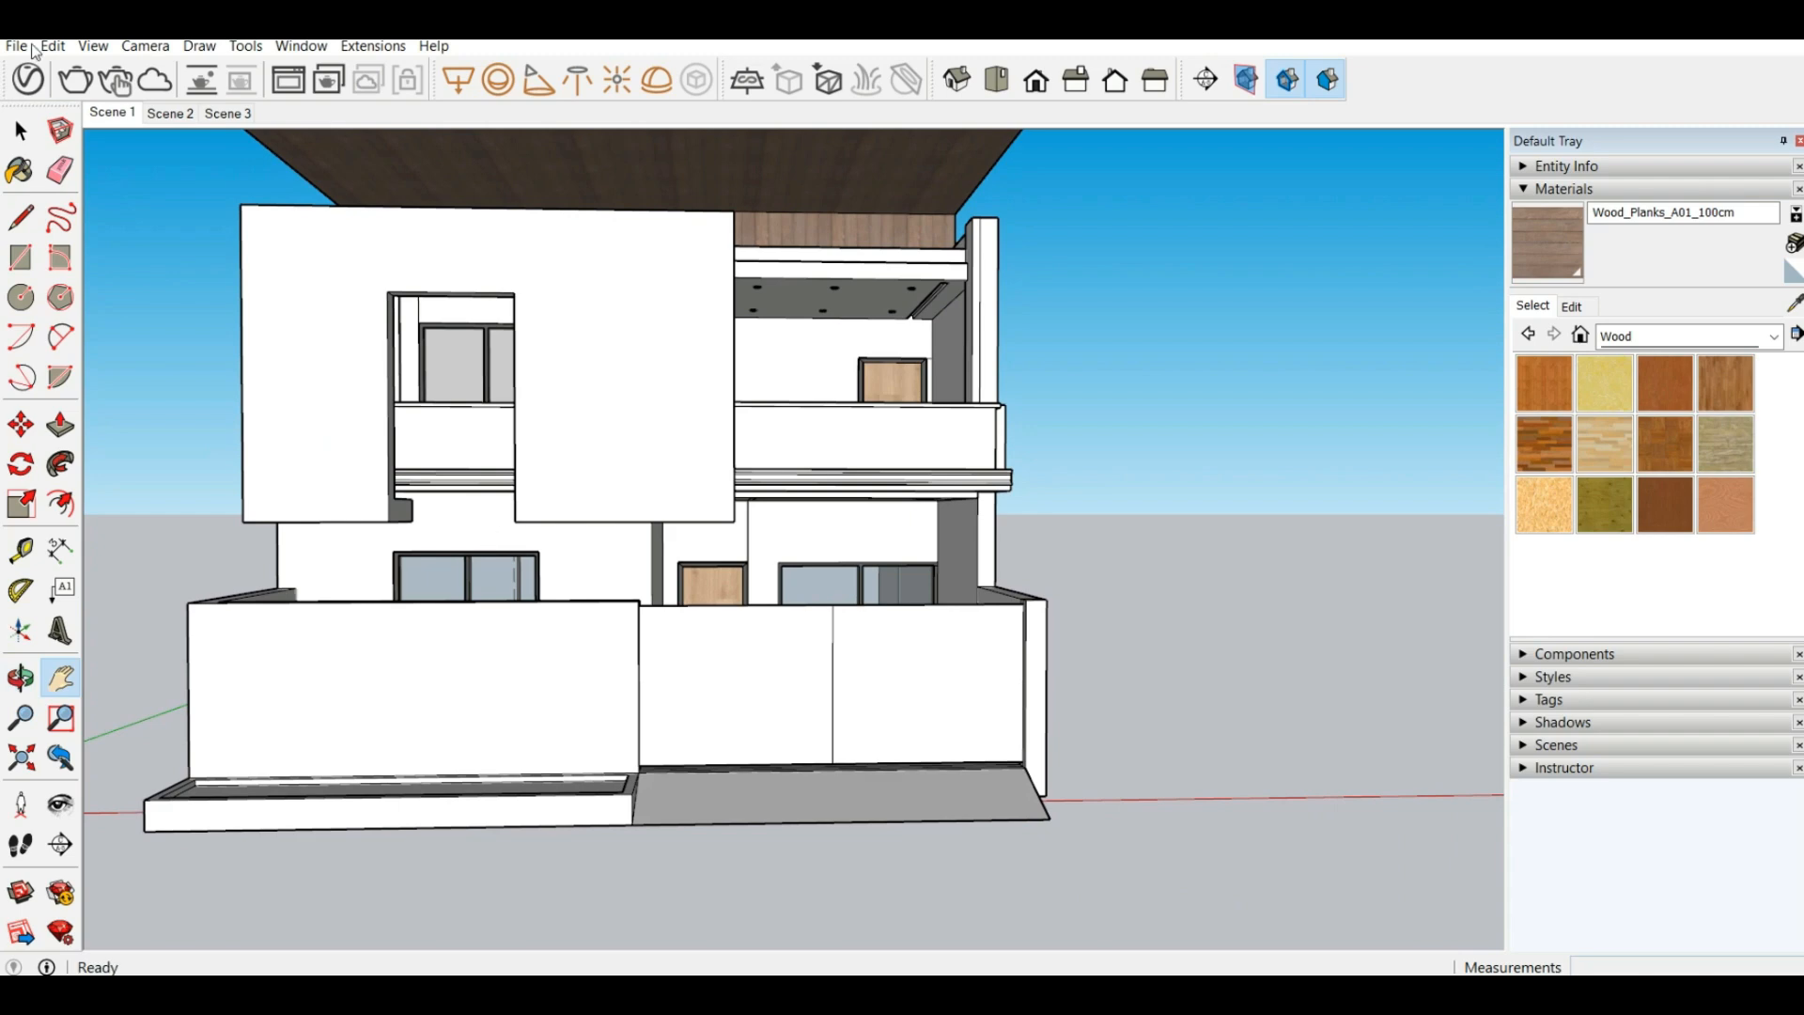
pyautogui.click(21, 217)
pyautogui.scroll(3, 684, 664)
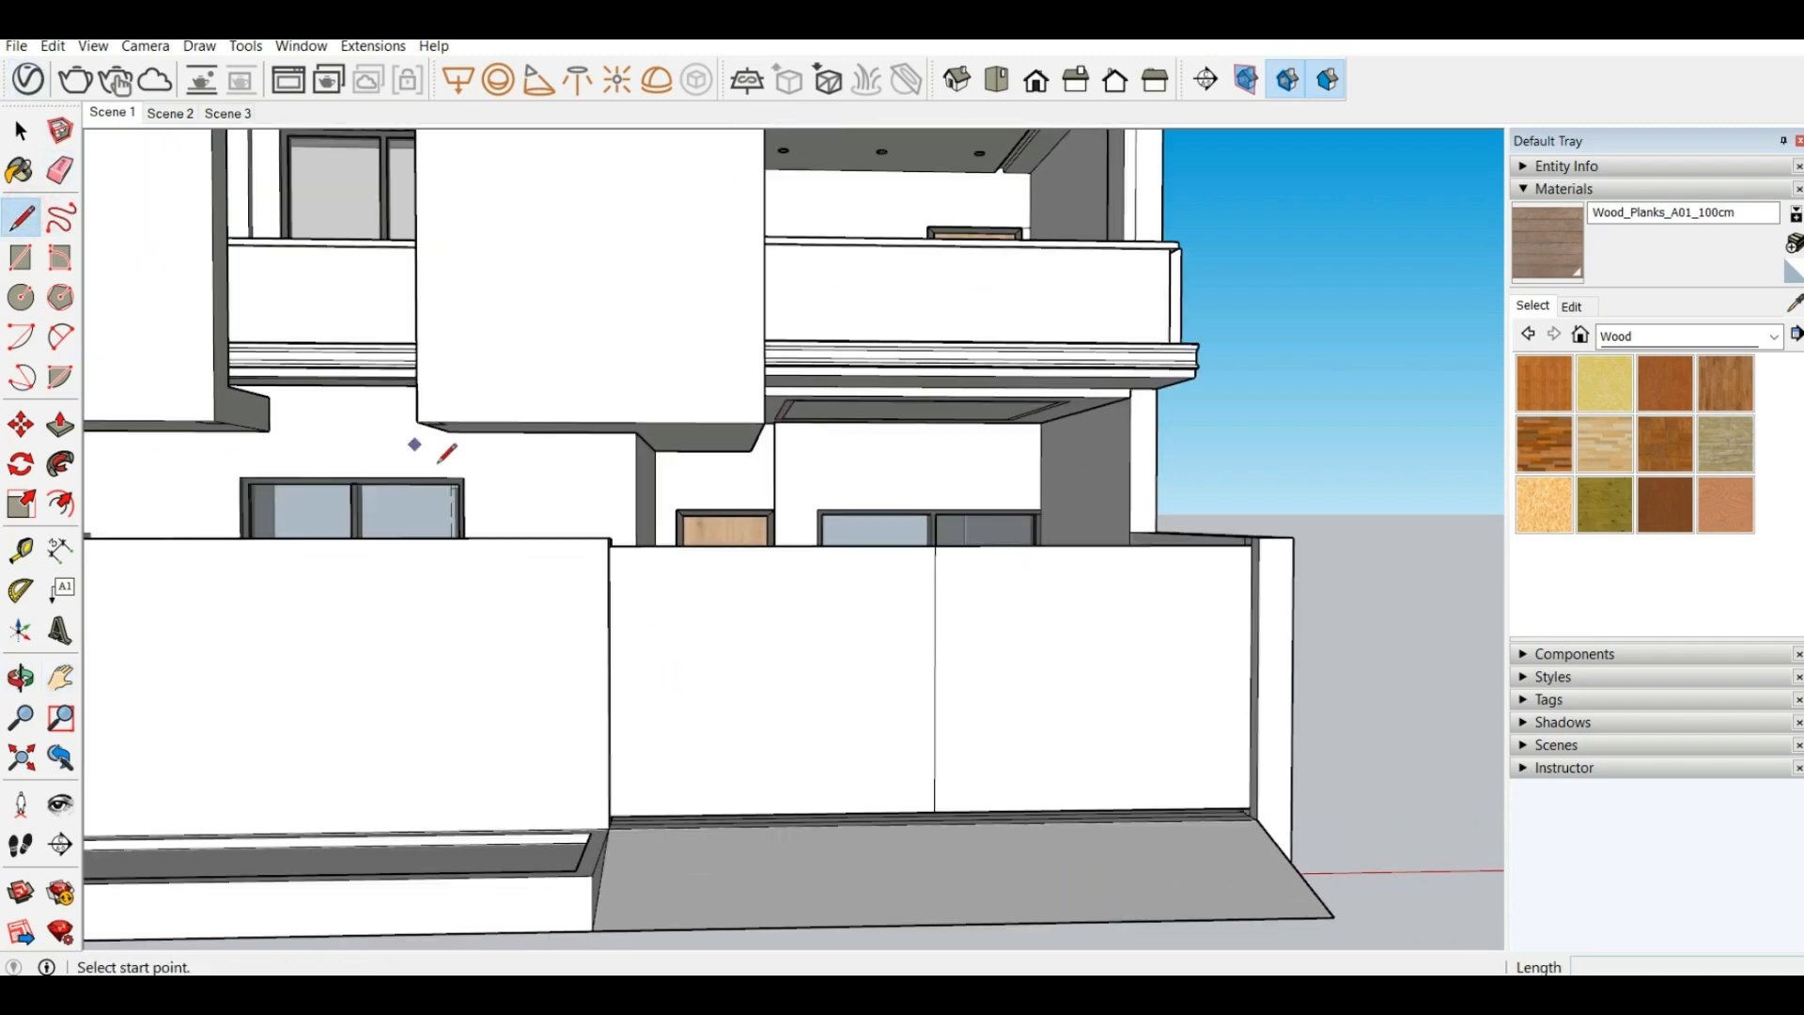
pyautogui.click(518, 541)
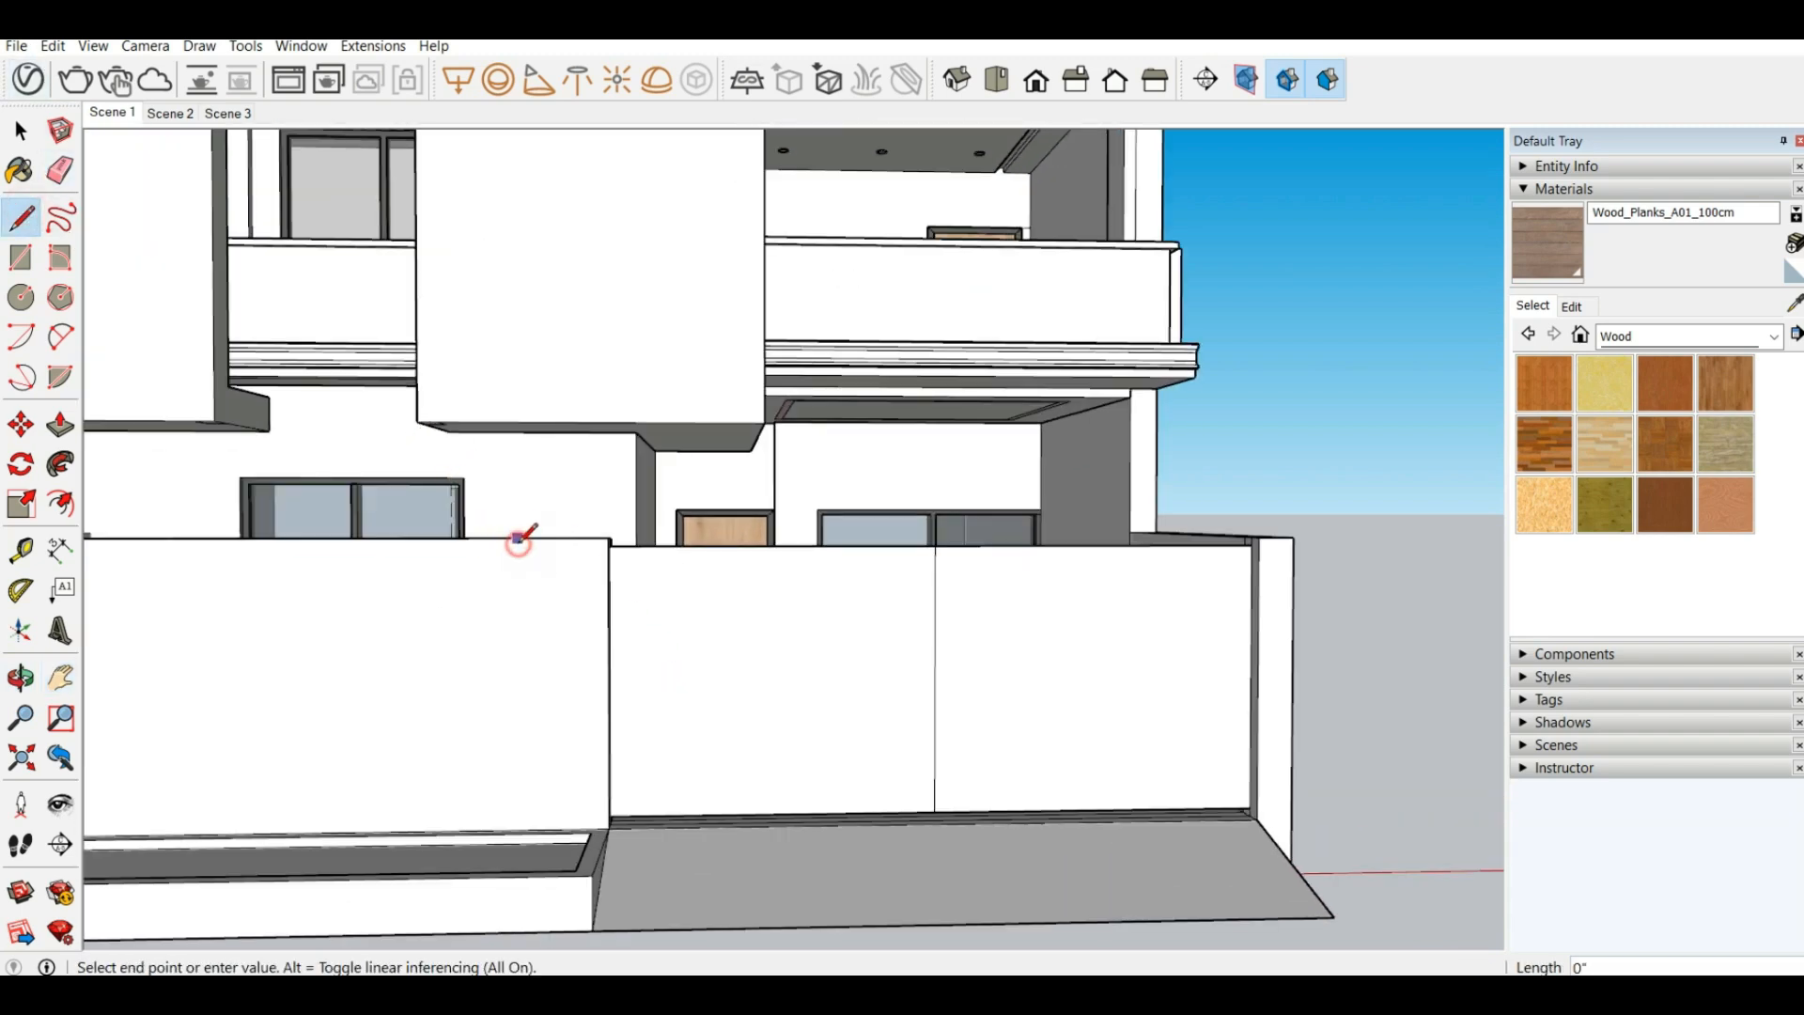
pyautogui.click(517, 612)
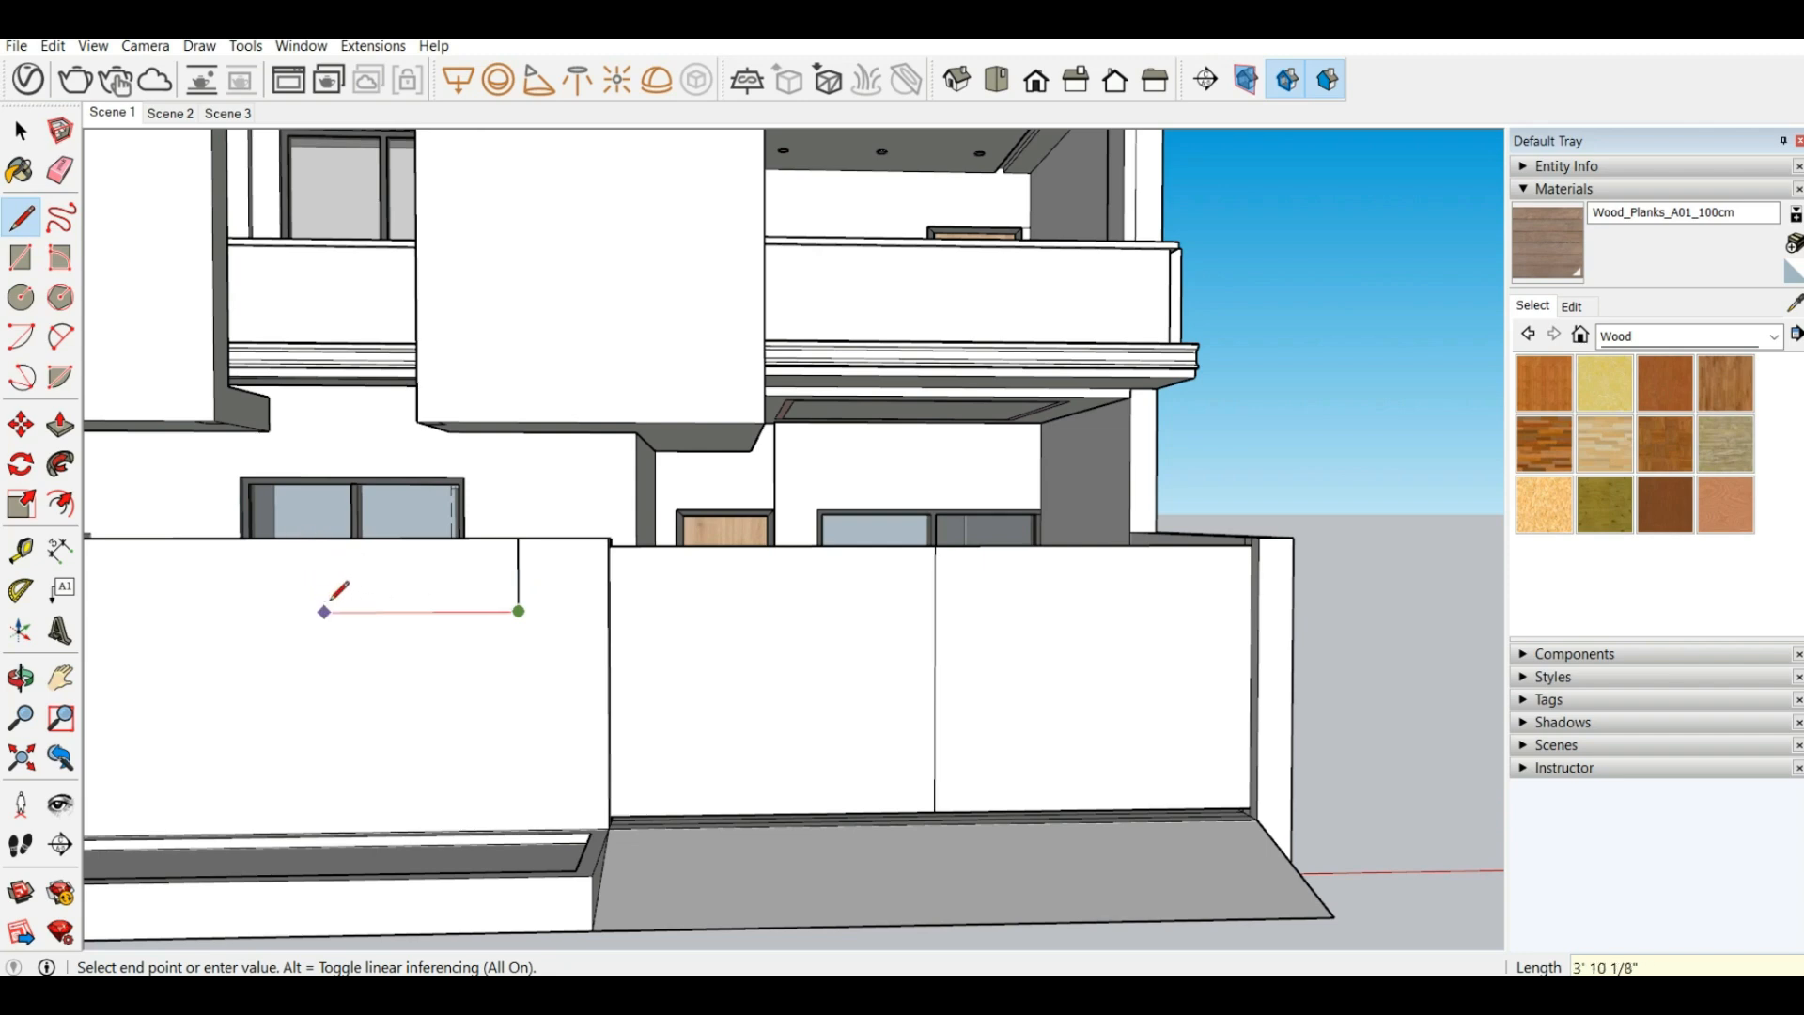
pyautogui.click(609, 611)
pyautogui.scroll(2, 609, 611)
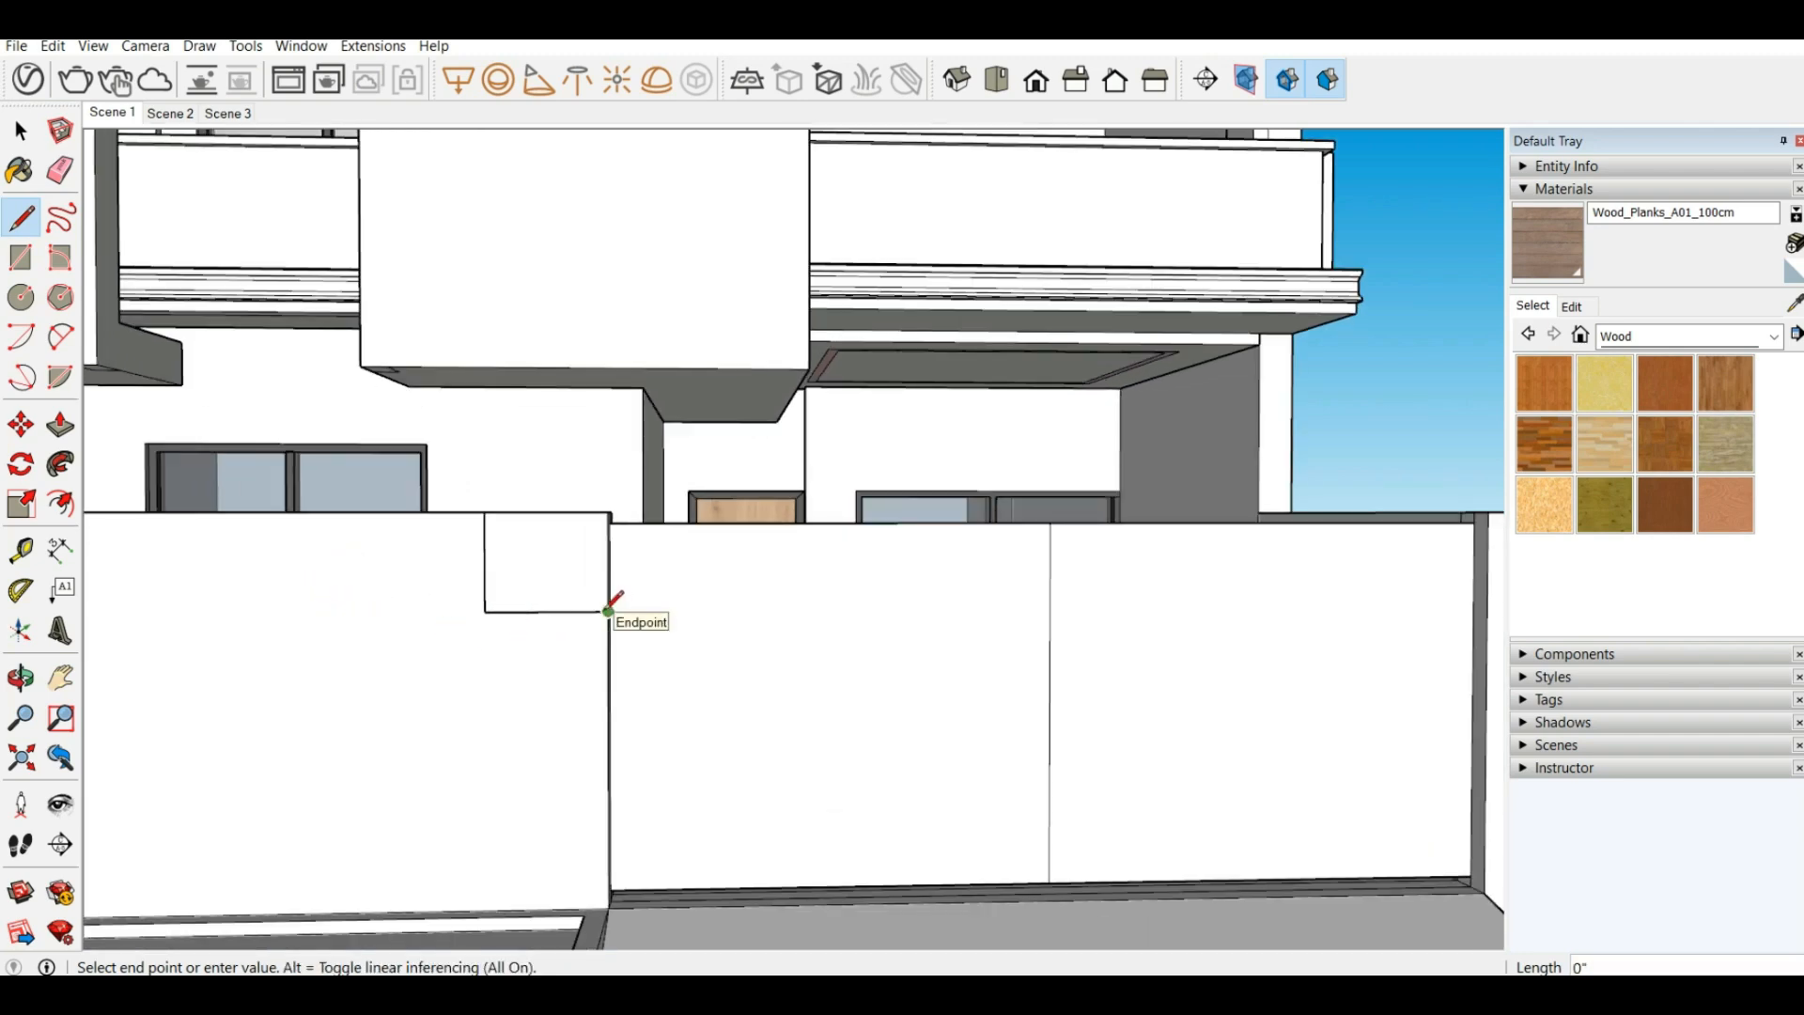
pyautogui.hotkey('ctrl', 'z')
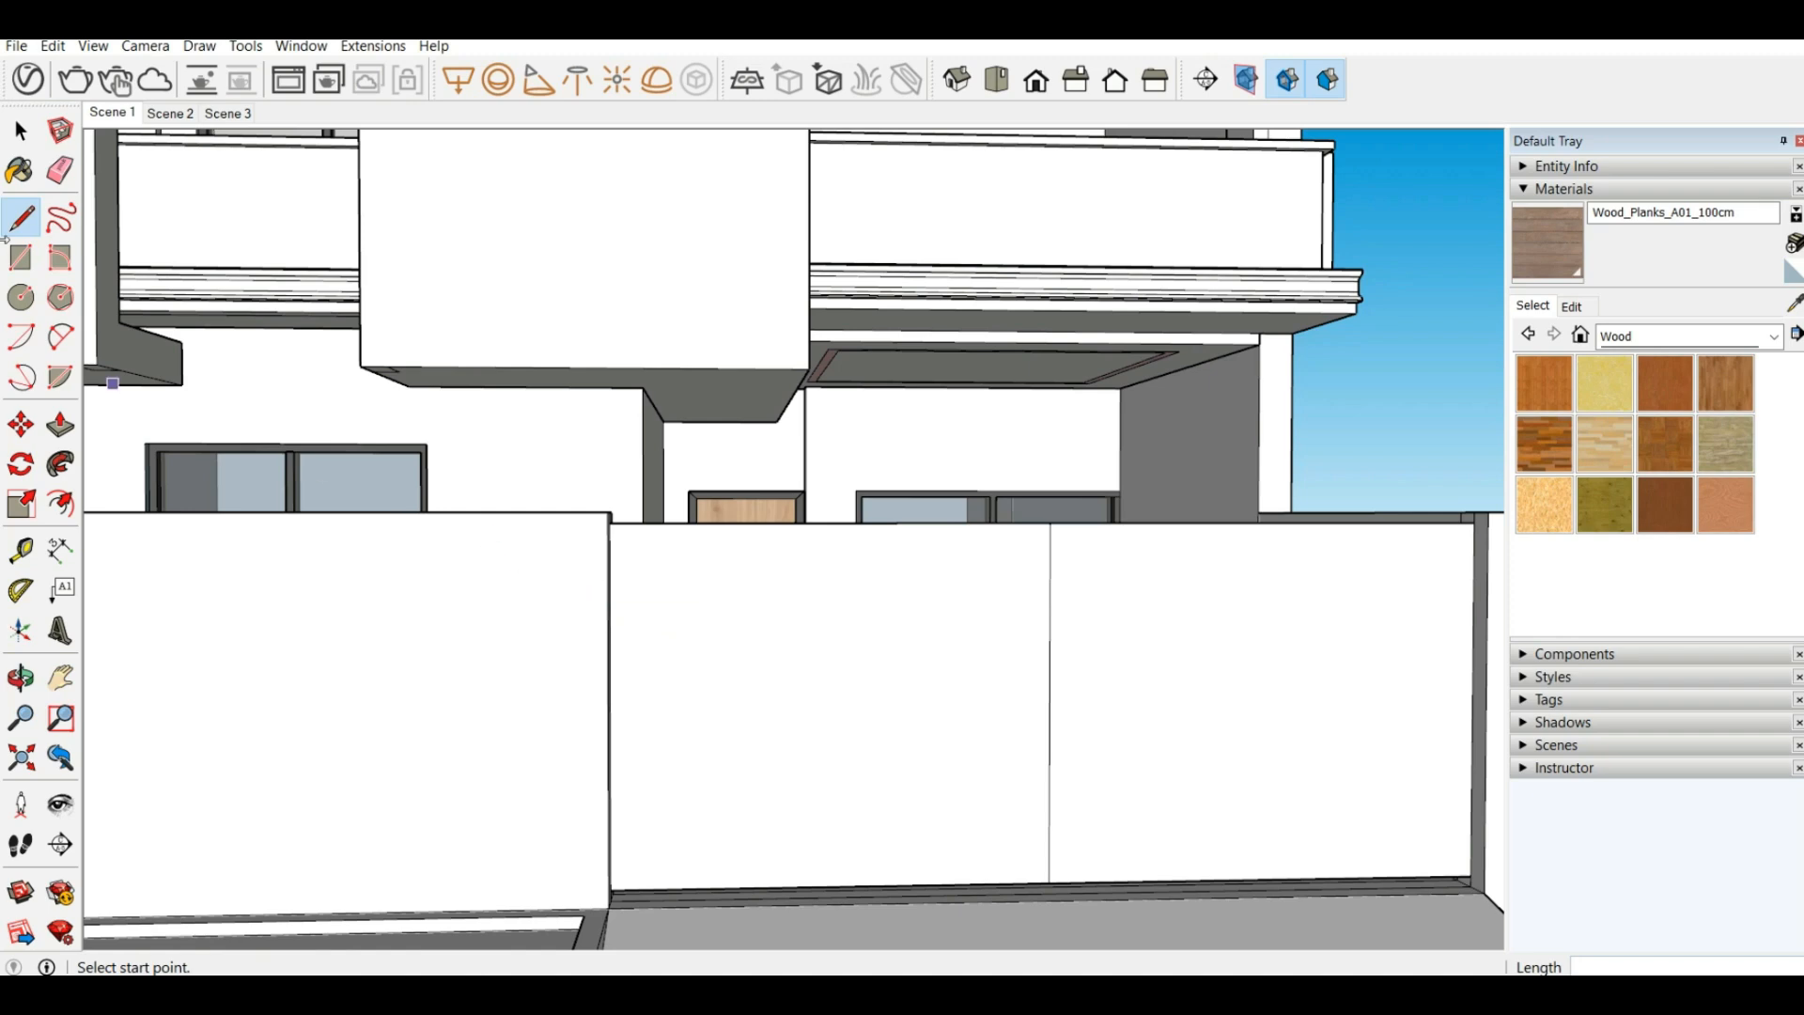
# Open the front boundary wall group and draw lines 1' down from its top edge near the gate and 3' away from the gate
pyautogui.click(20, 131)
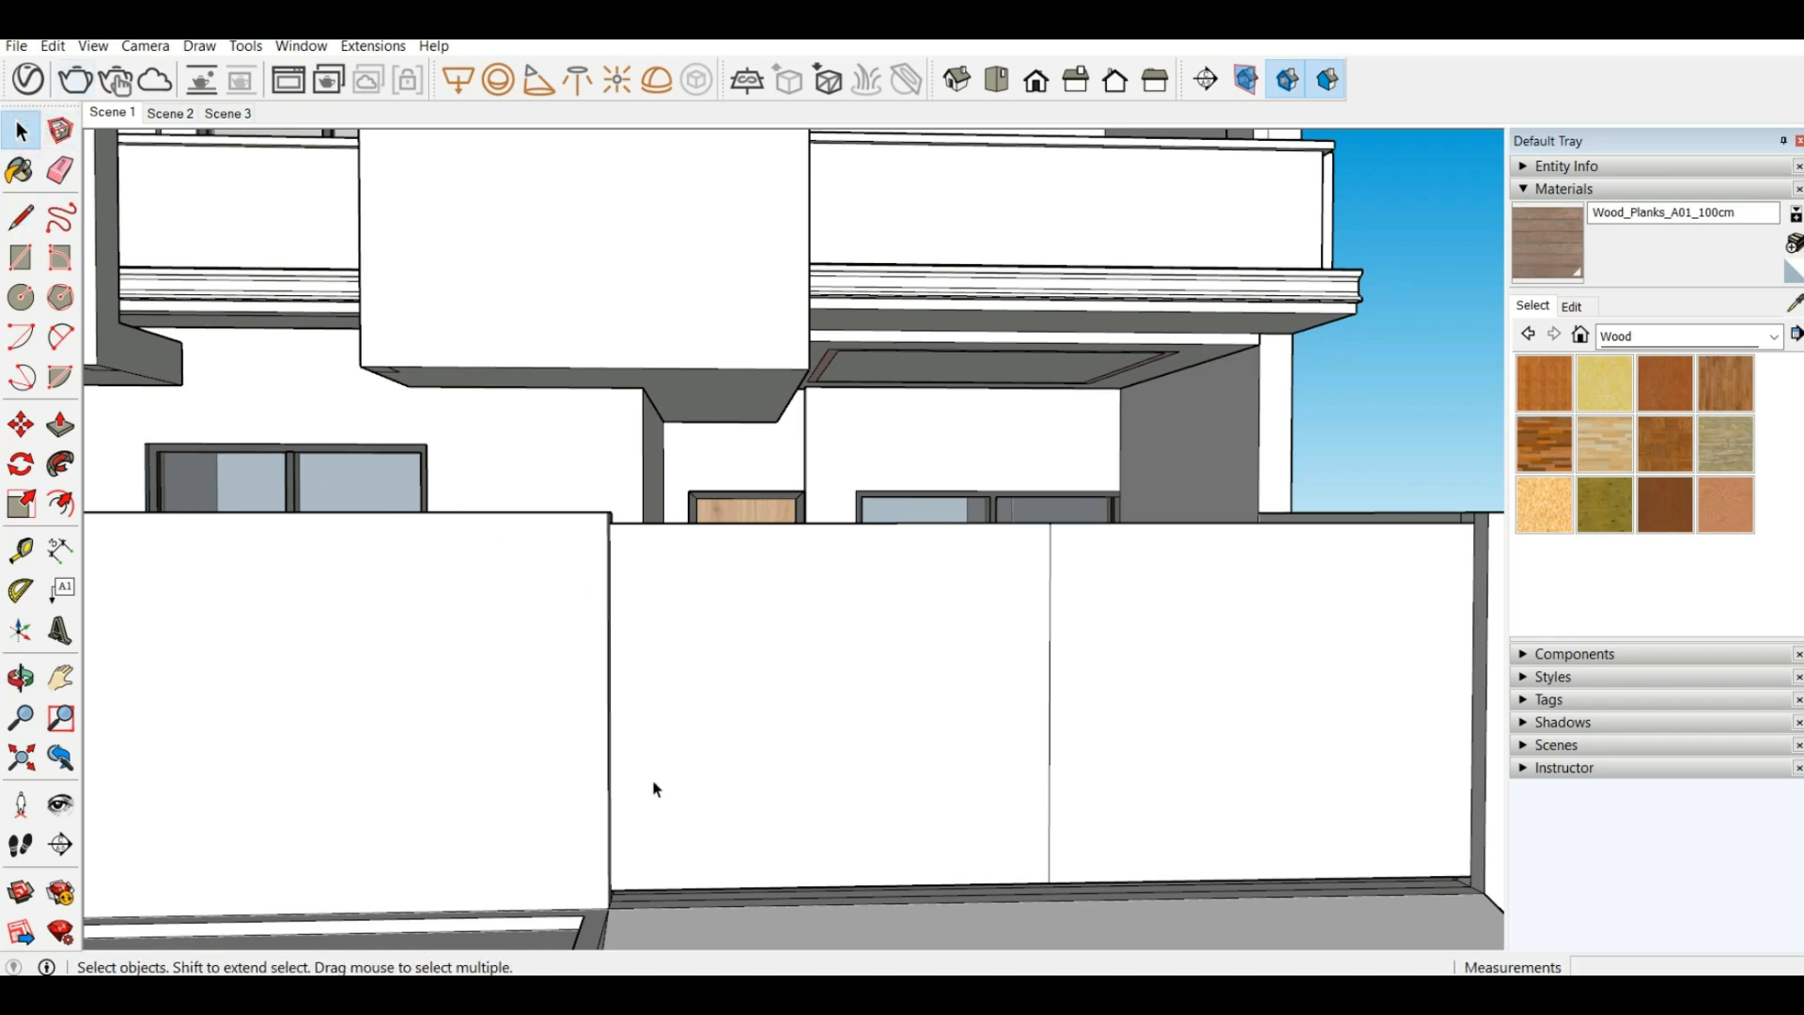
pyautogui.doubleClick(509, 642)
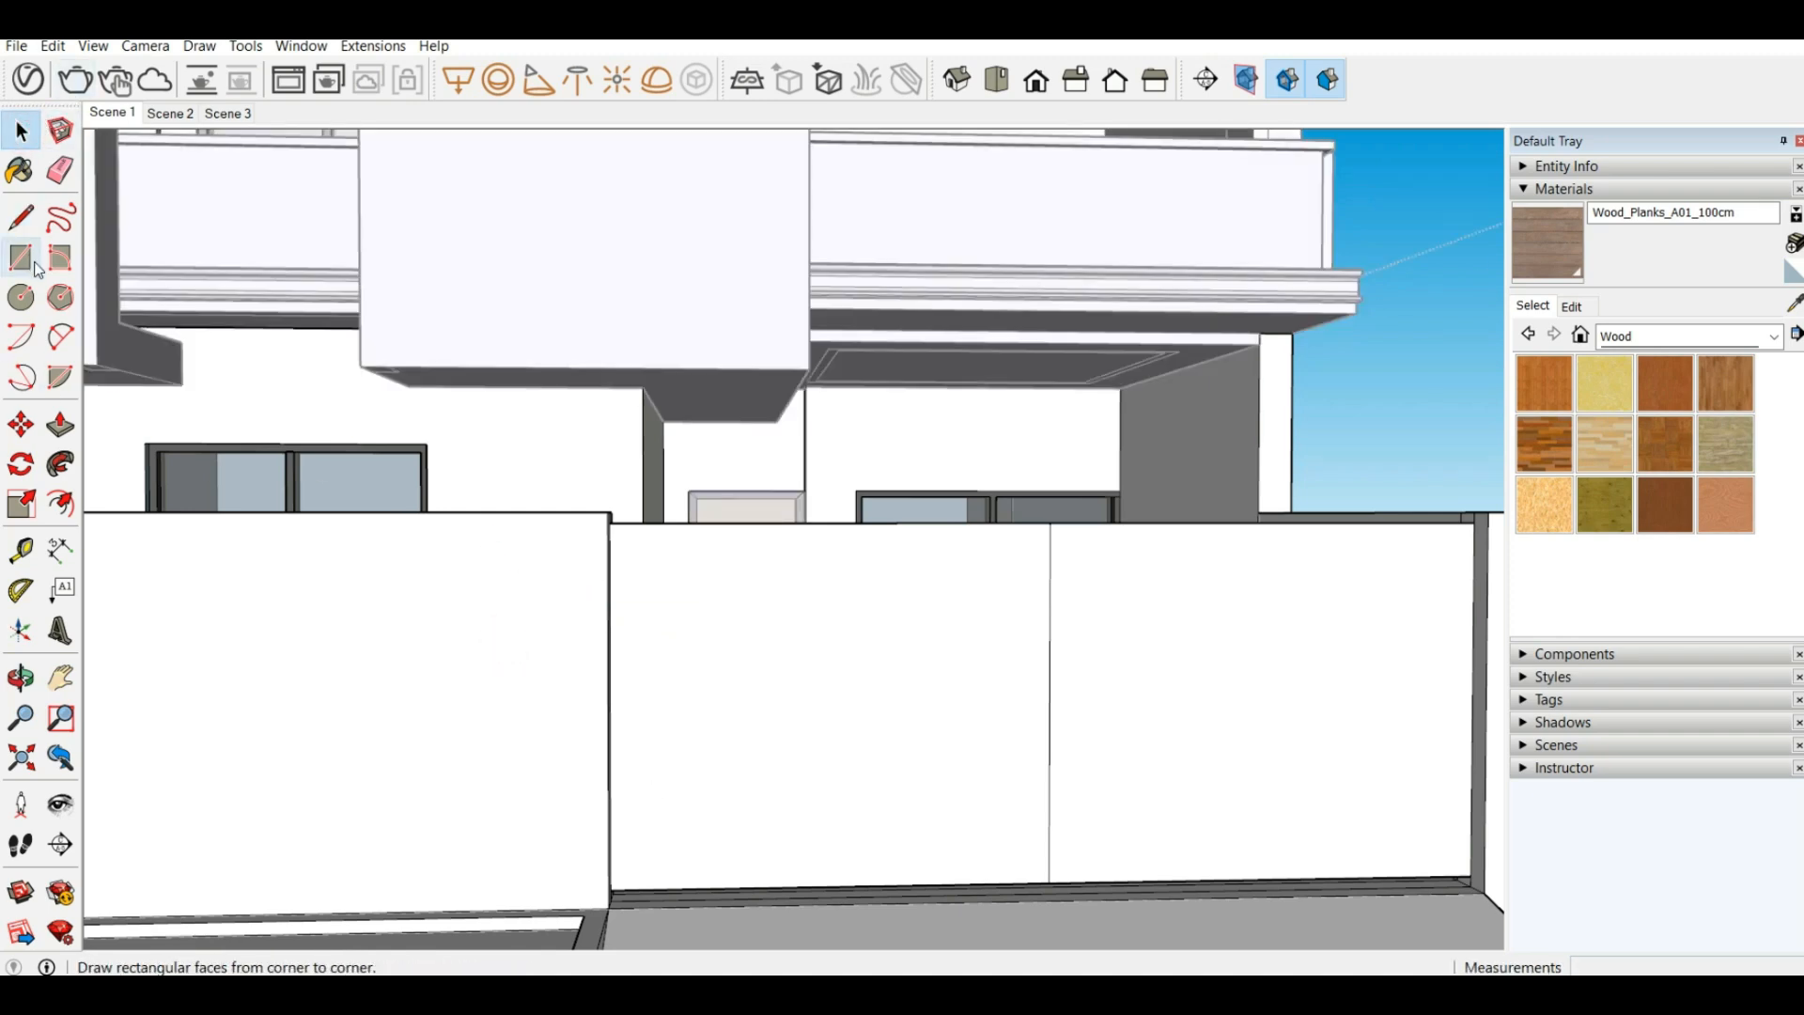
pyautogui.click(21, 217)
pyautogui.click(564, 512)
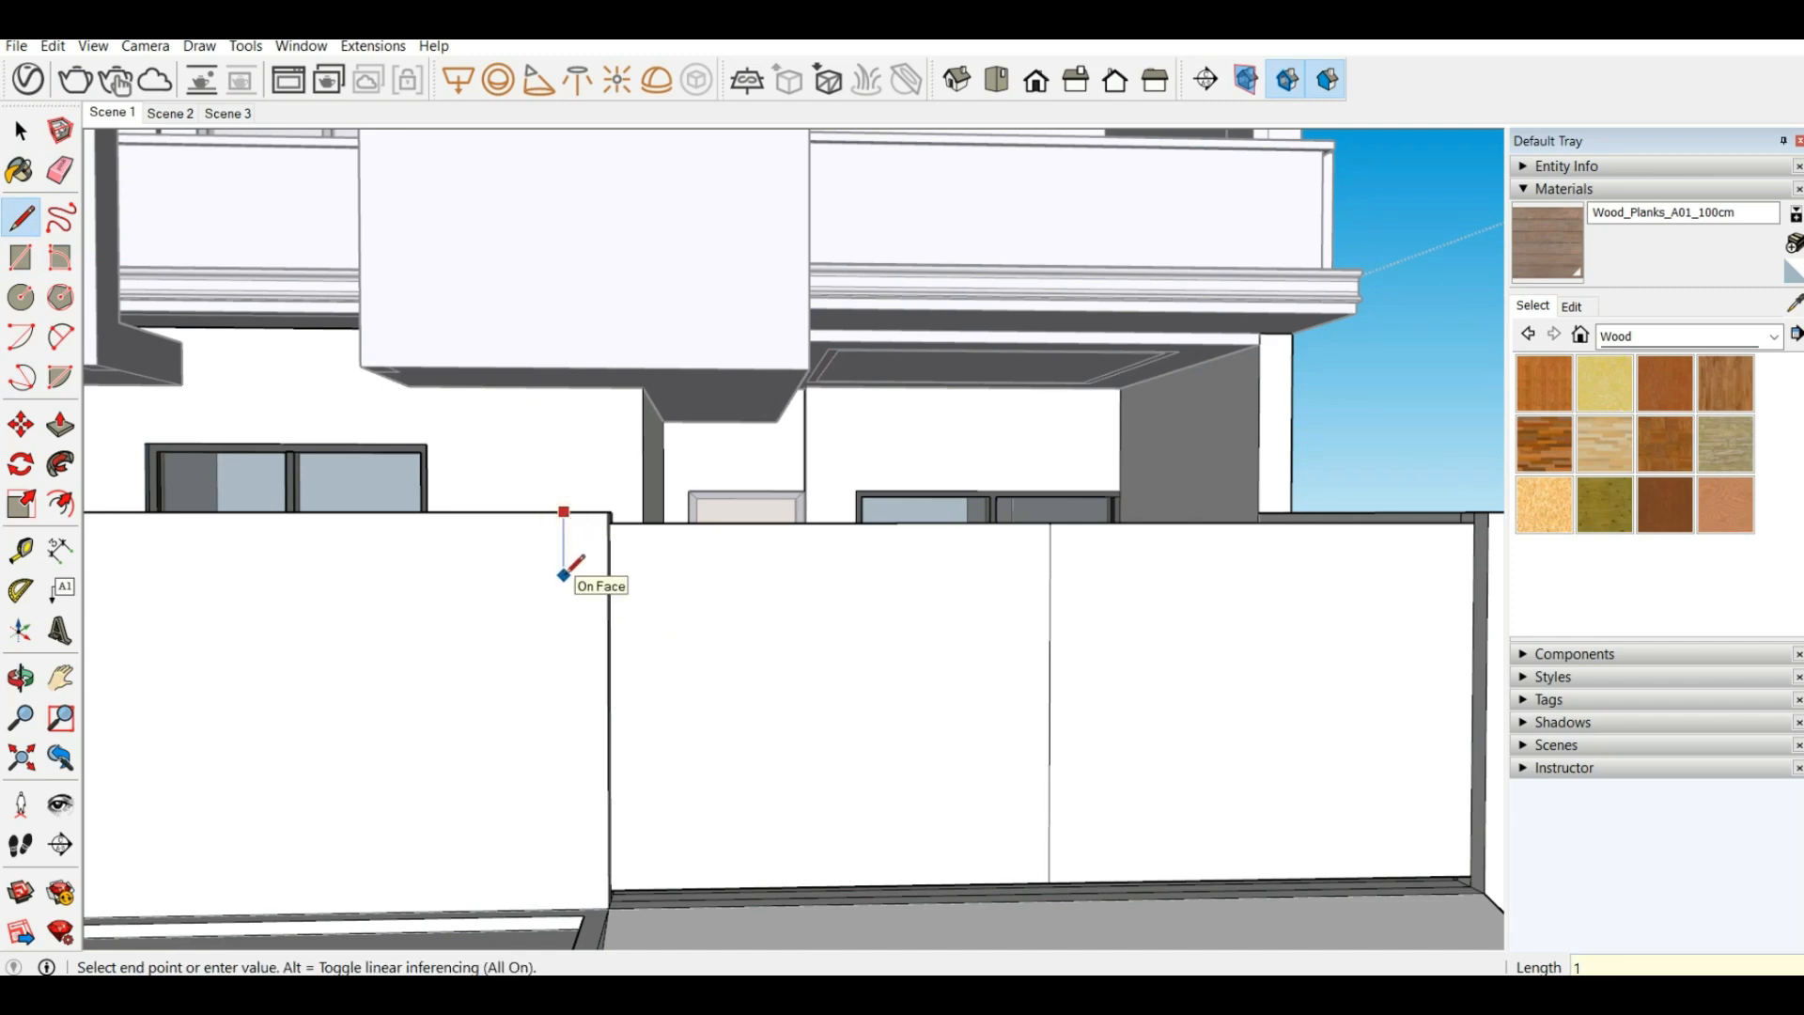
pyautogui.click(564, 577)
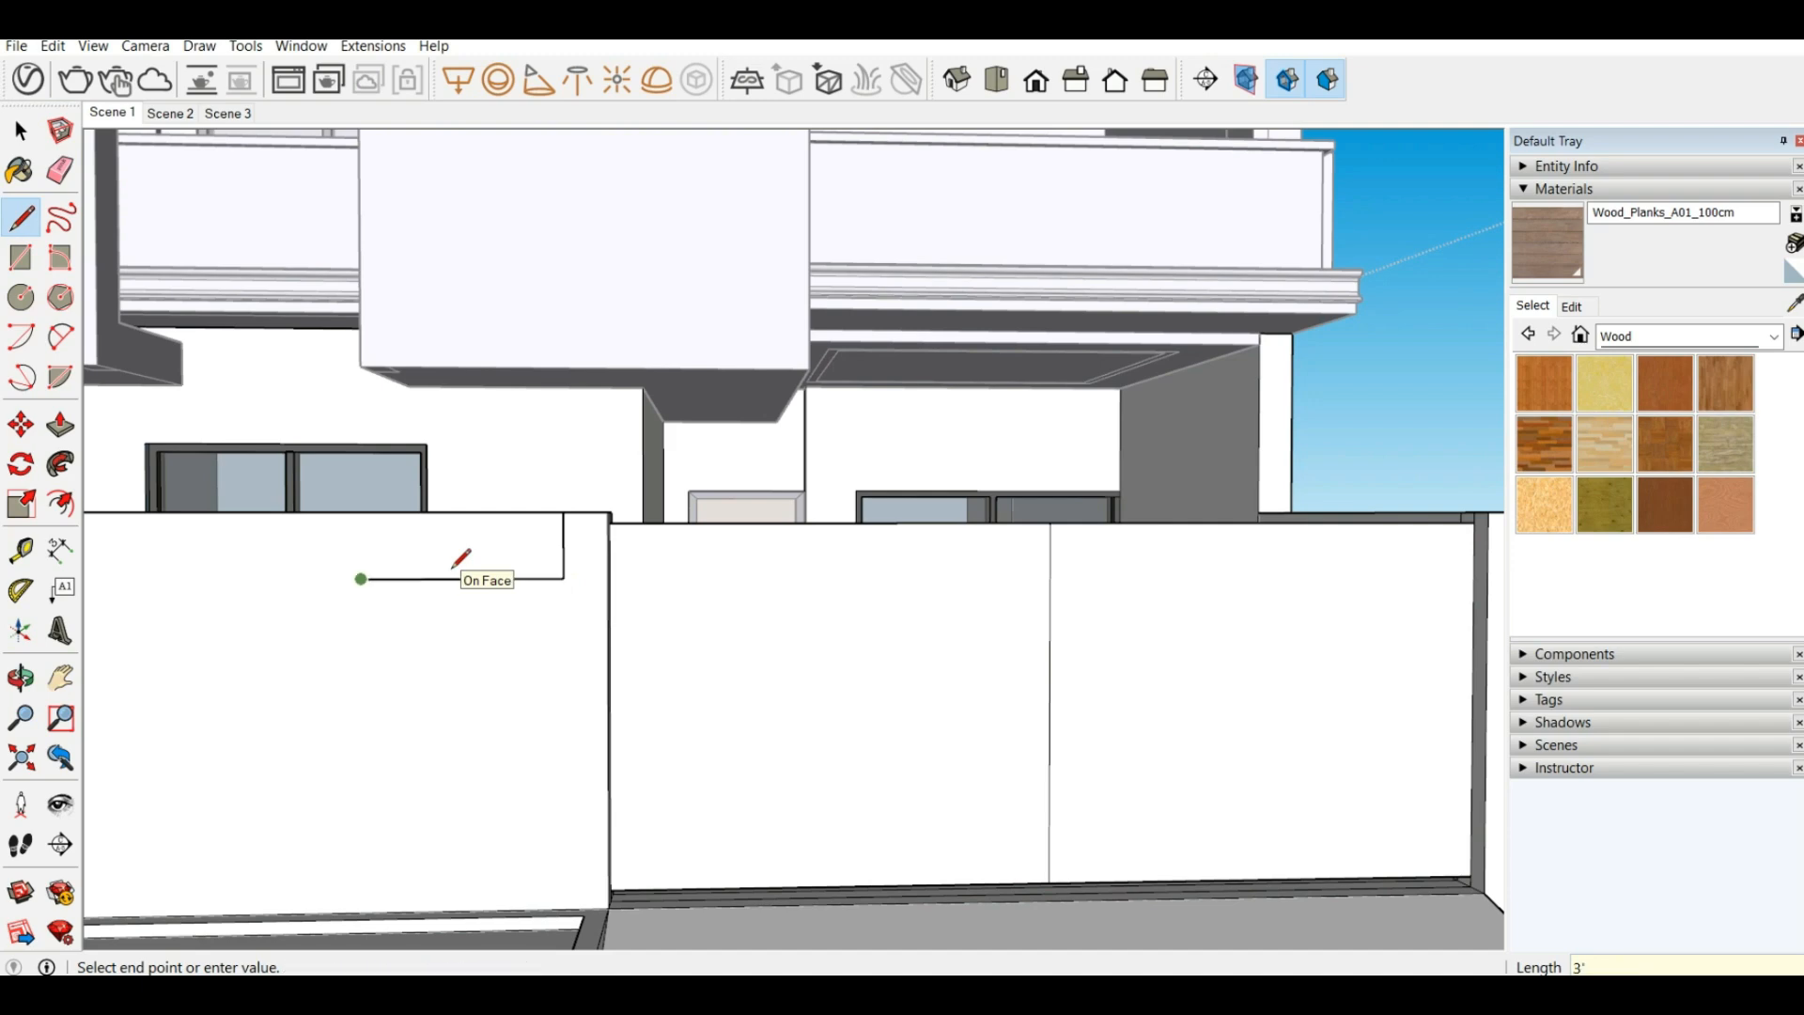
pyautogui.click(361, 578)
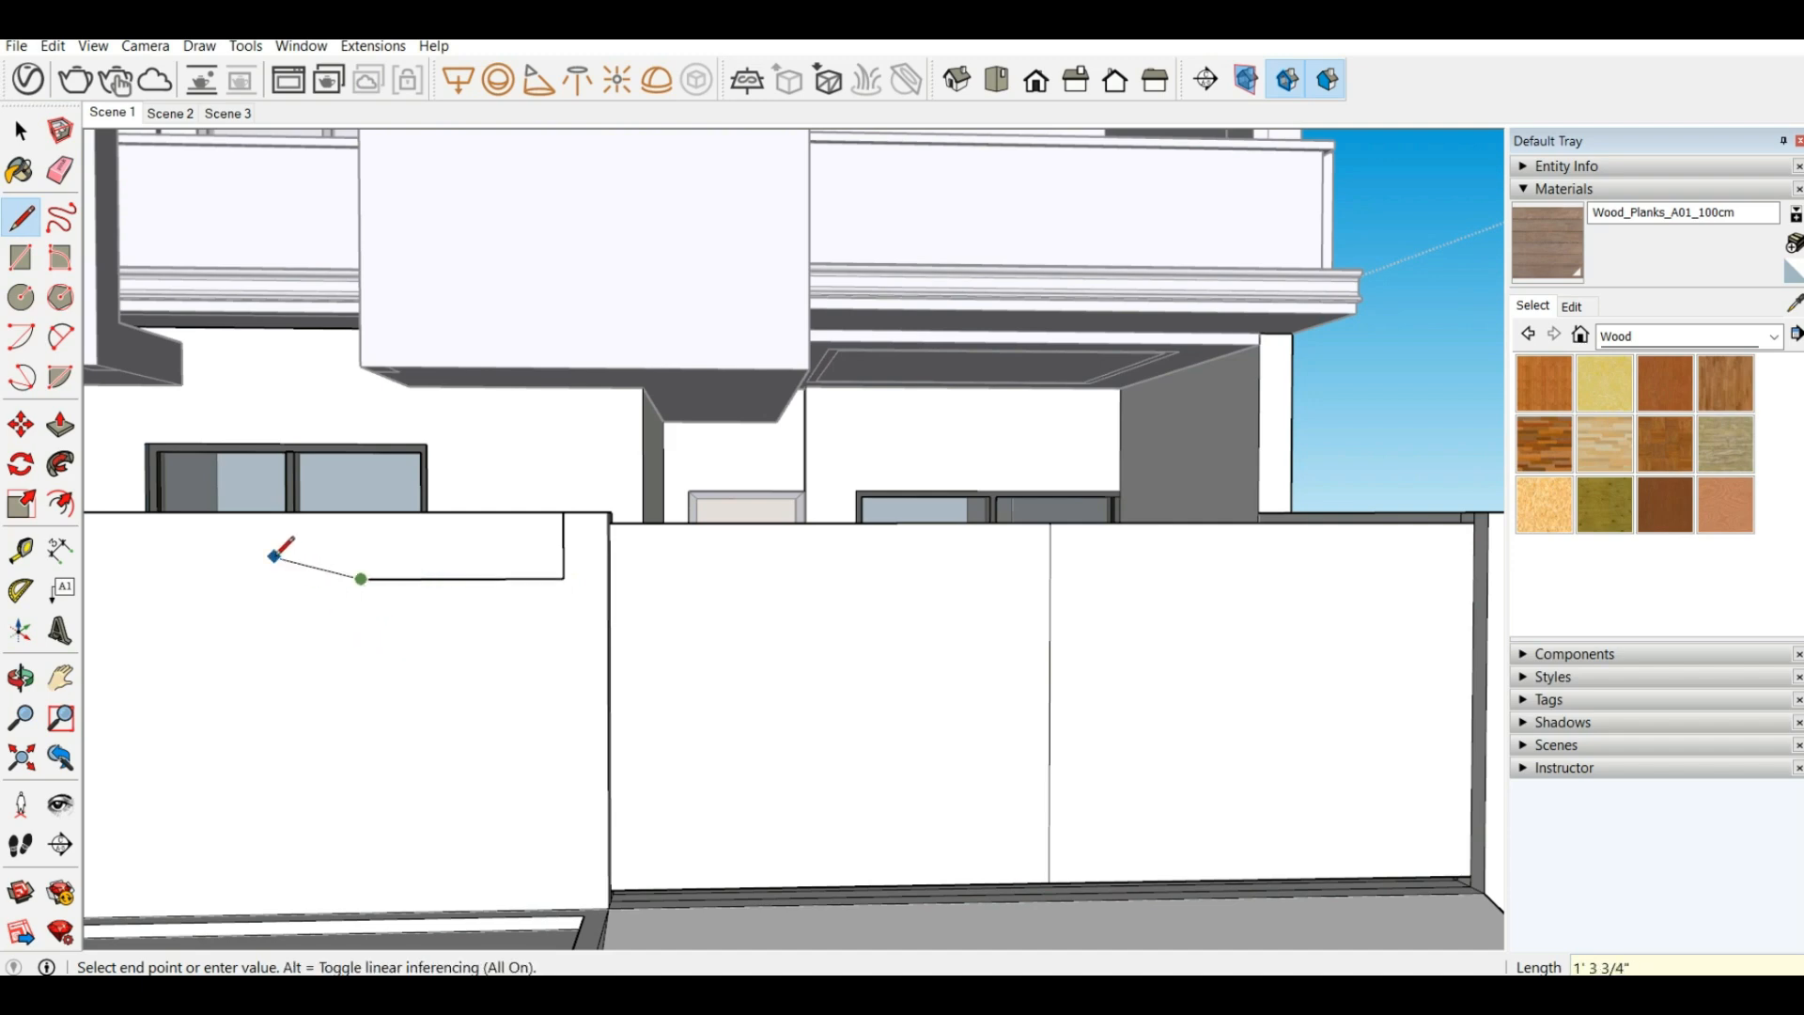
# Finish a strip outline on the wall: extend the line 1', go down 9" plus 3", and run both long sides to the wall's gate-side edge
pyautogui.write('1')
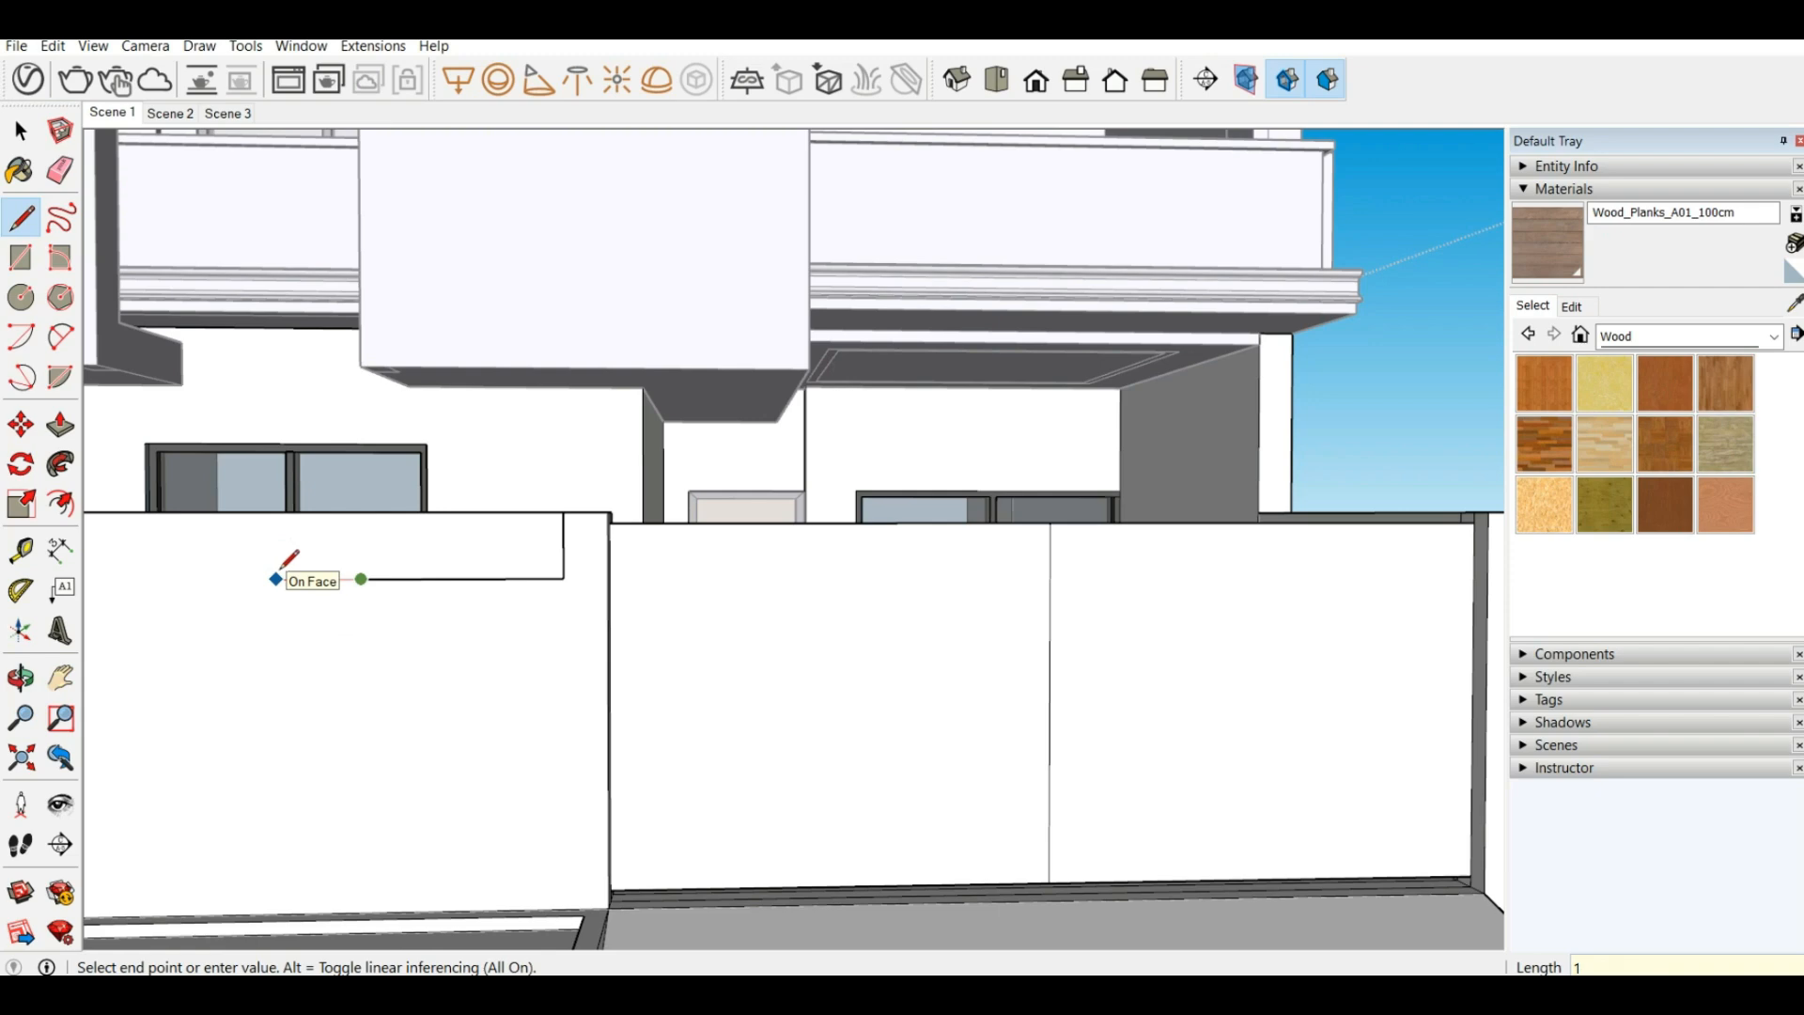
pyautogui.write("'")
pyautogui.press('Return')
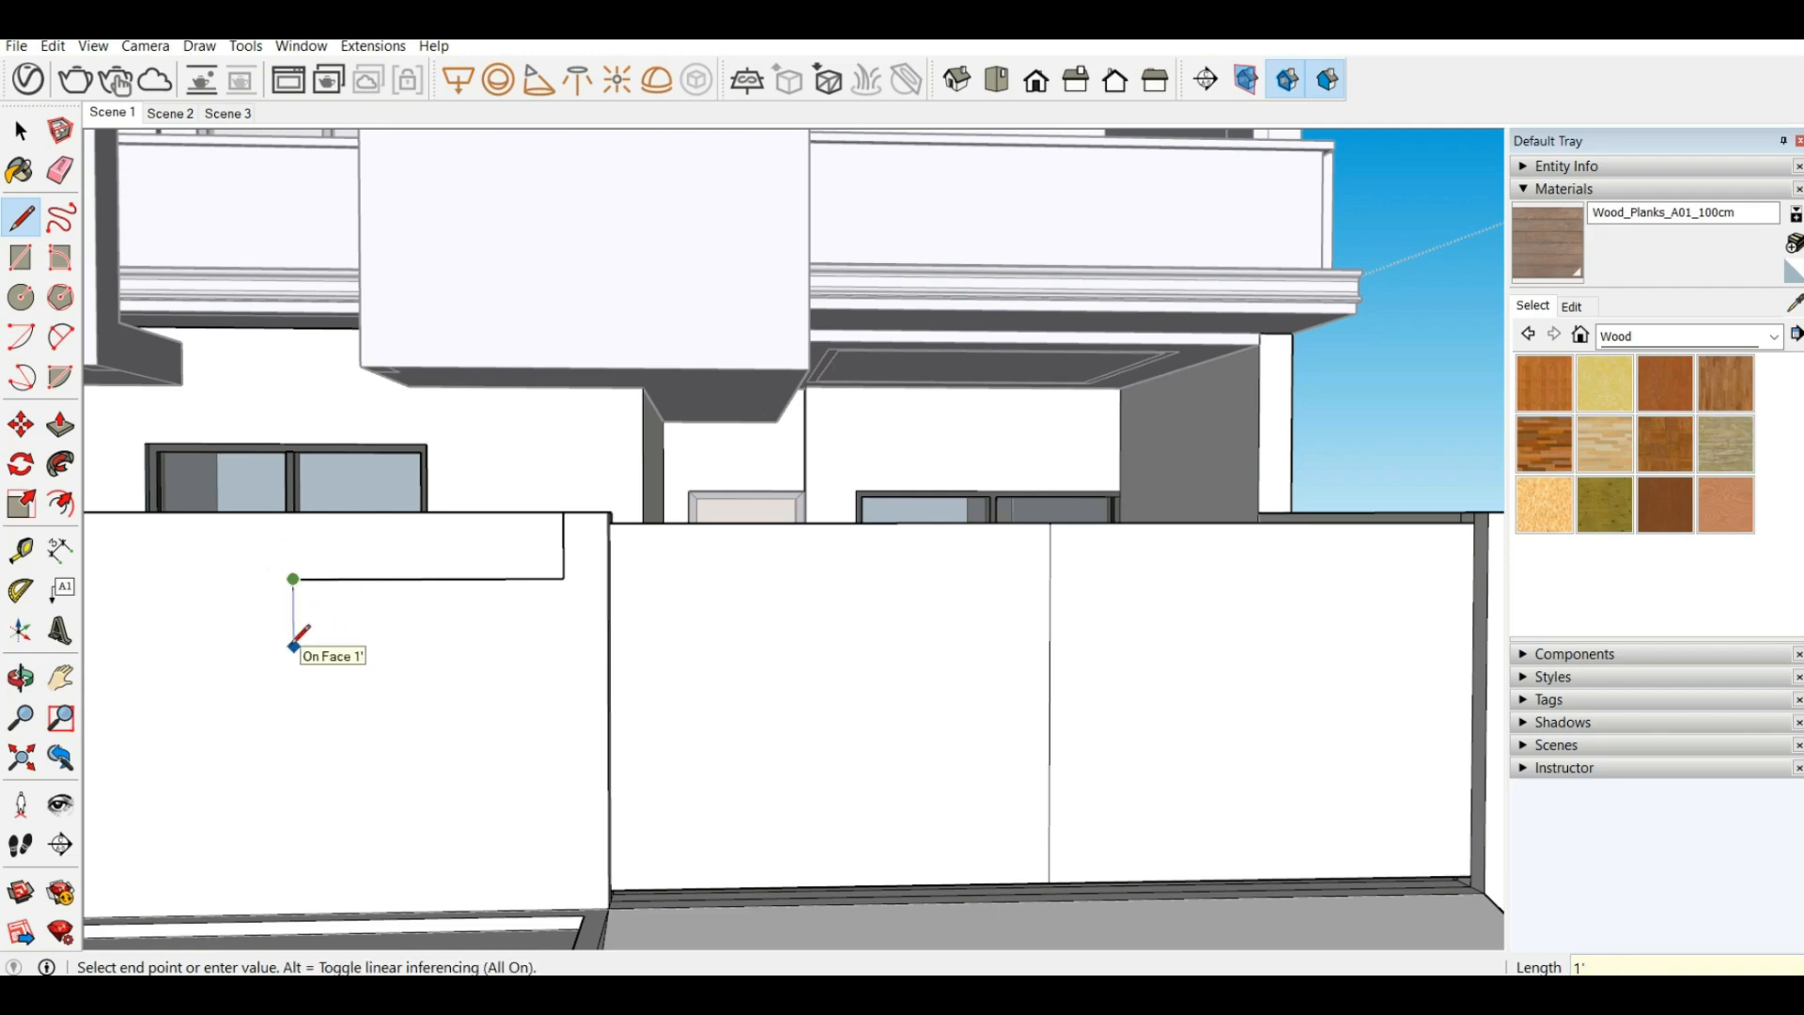
pyautogui.write('9"')
pyautogui.press('Return')
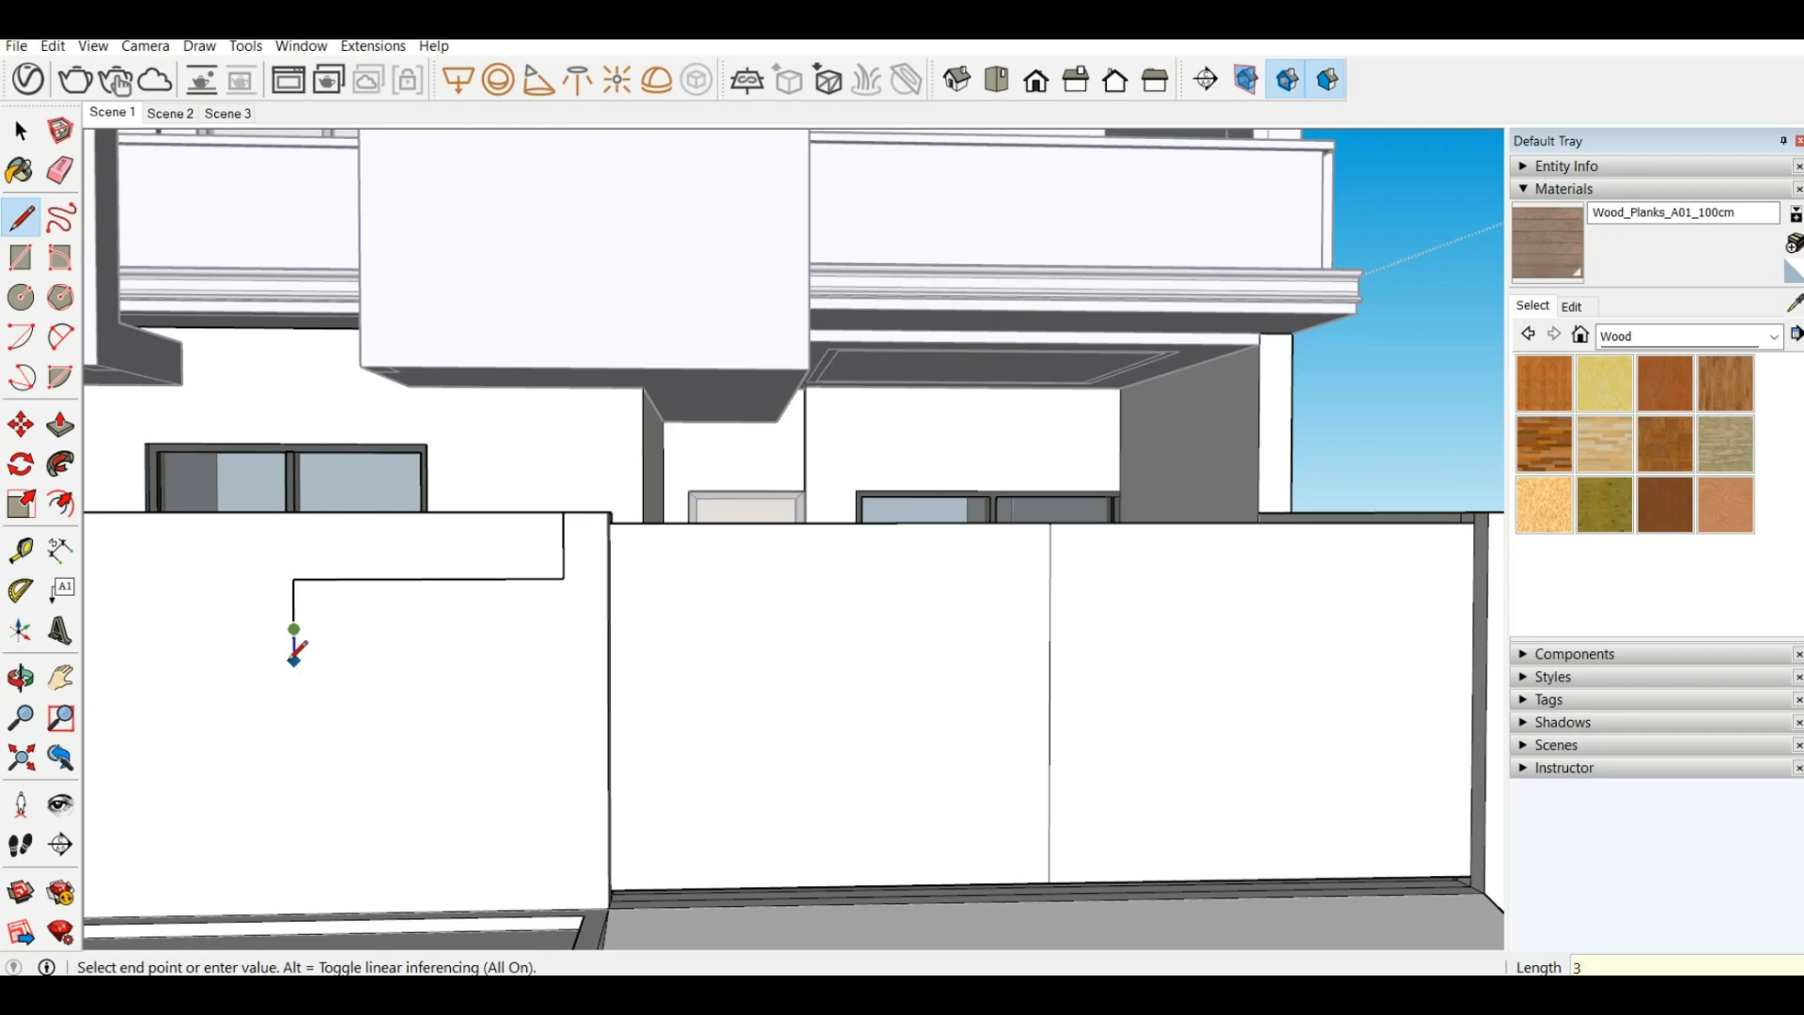
pyautogui.press('Return')
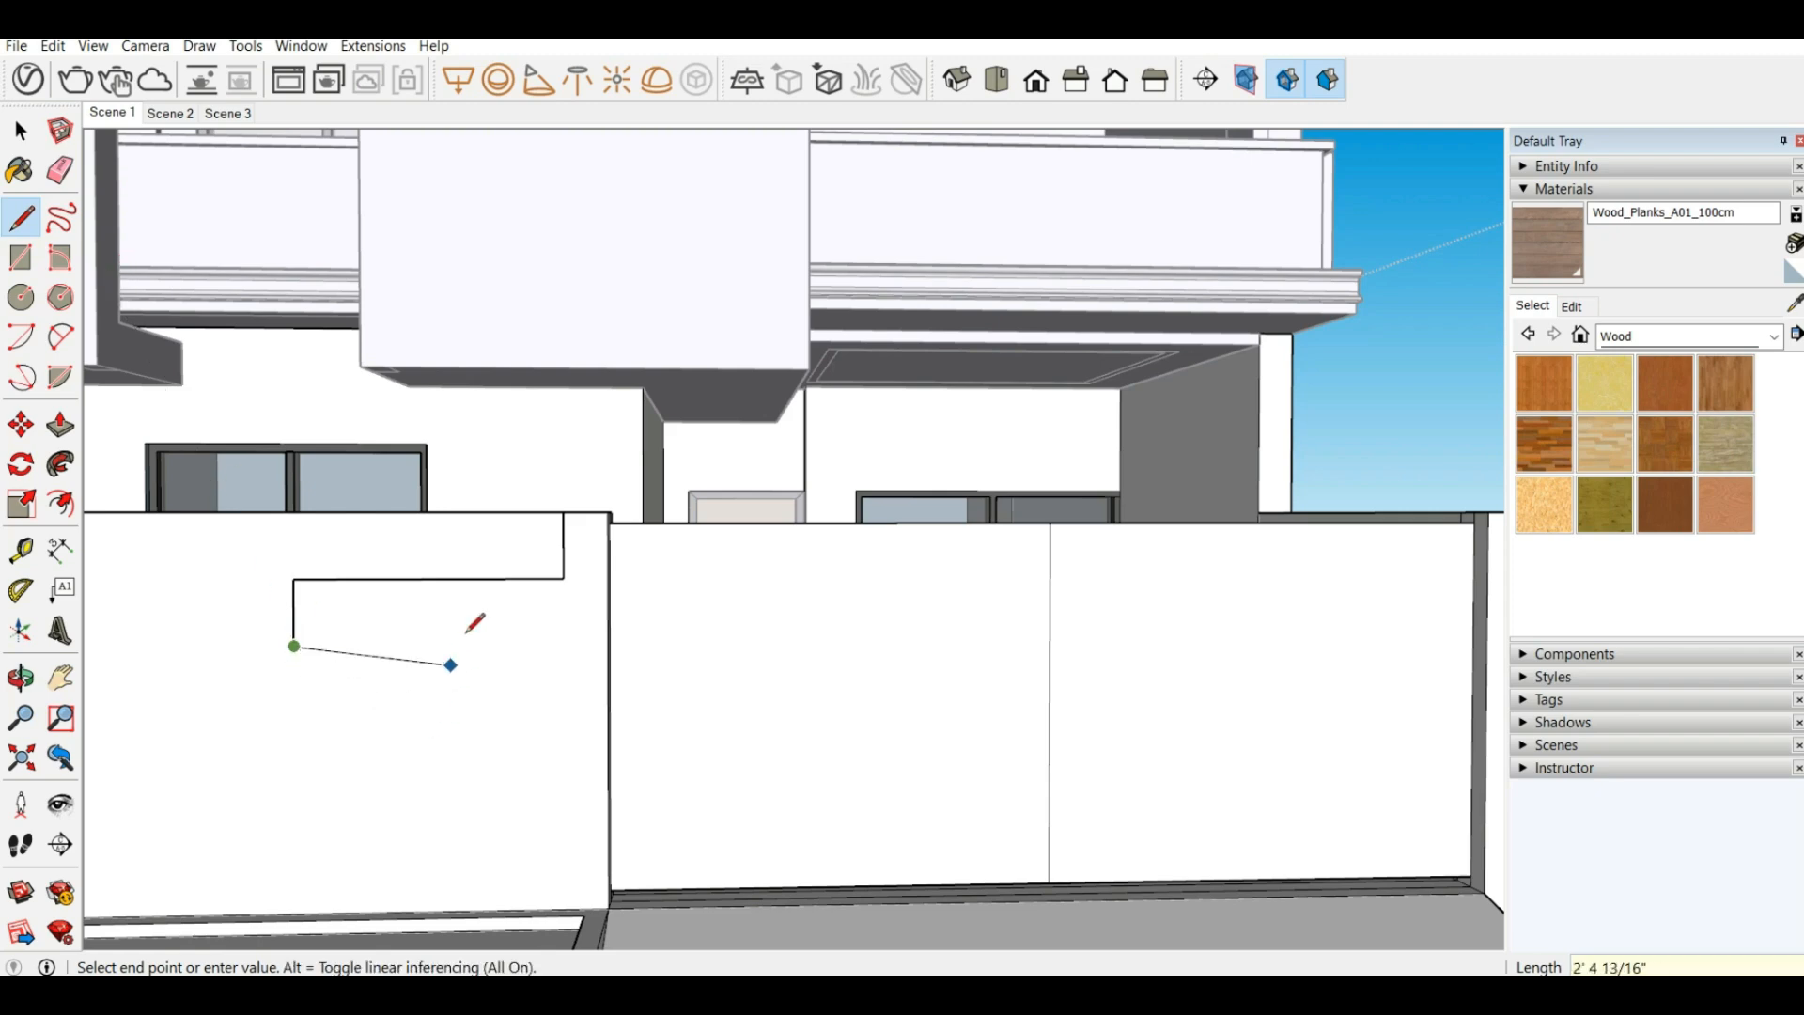
pyautogui.click(608, 645)
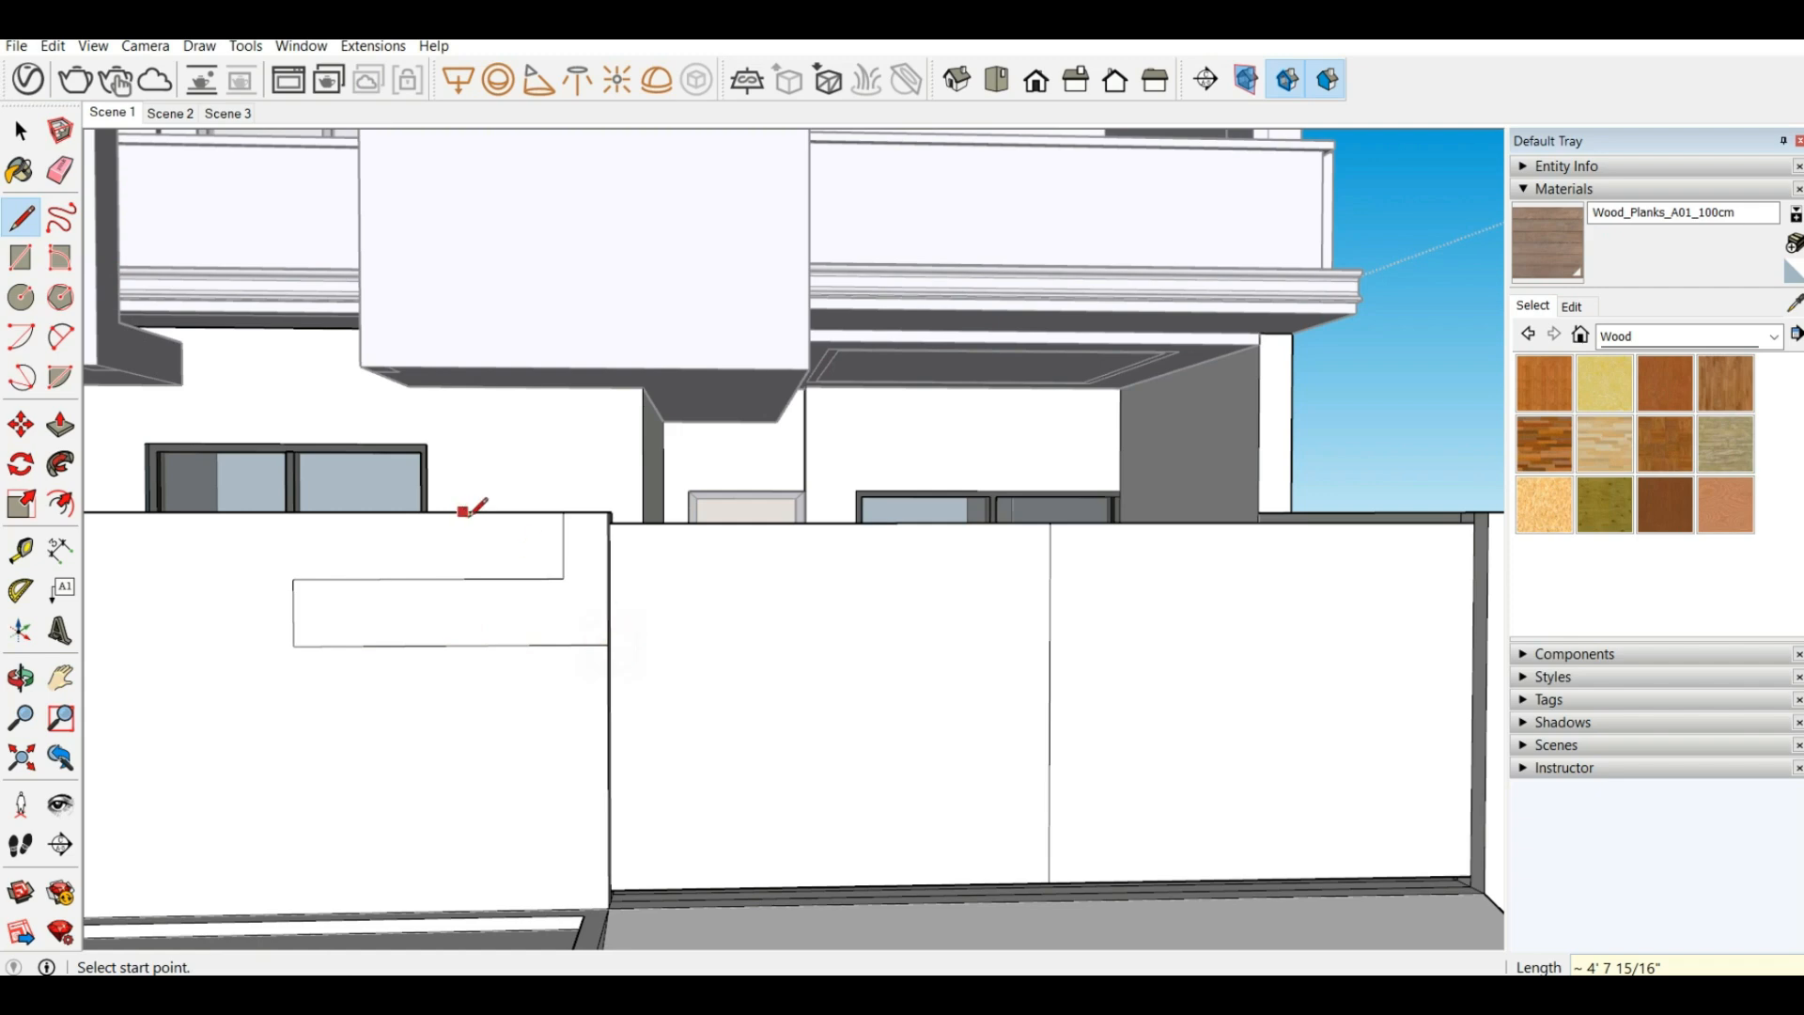
pyautogui.click(566, 577)
pyautogui.click(609, 578)
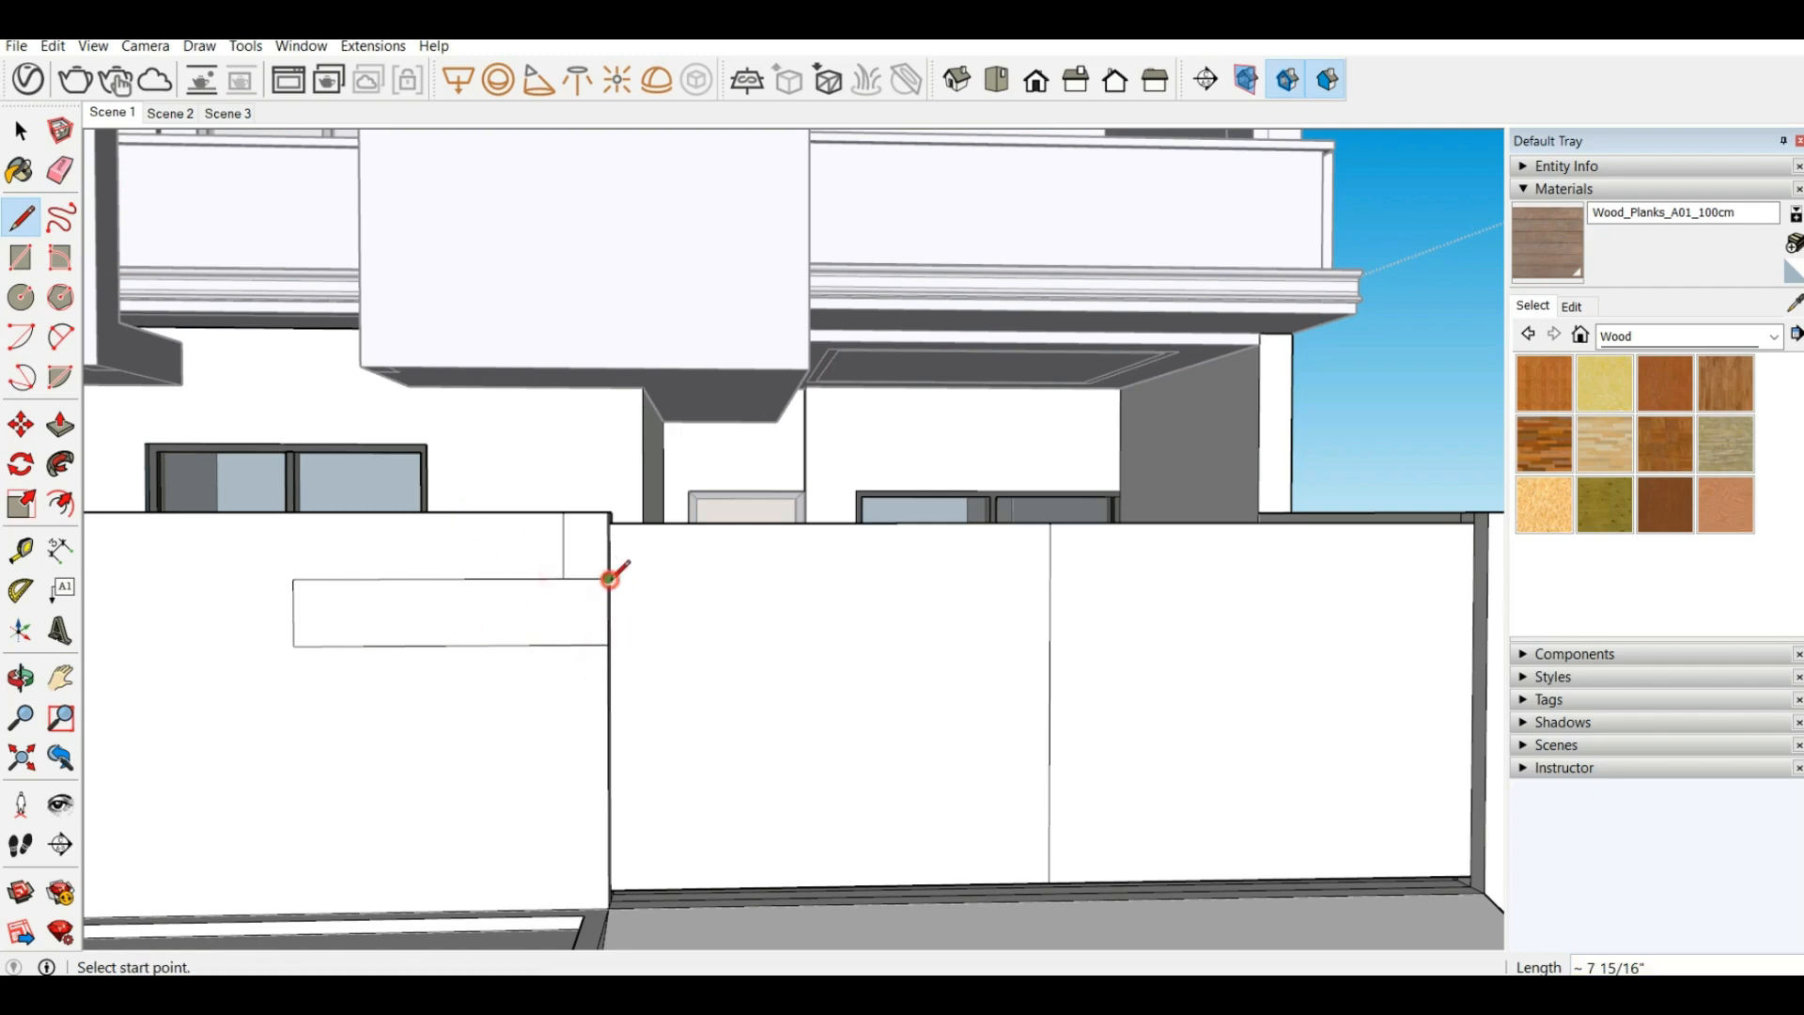
# Erase the short vertical line above the strip and push the strip about 1 5/8" into the boundary wall
pyautogui.click(61, 170)
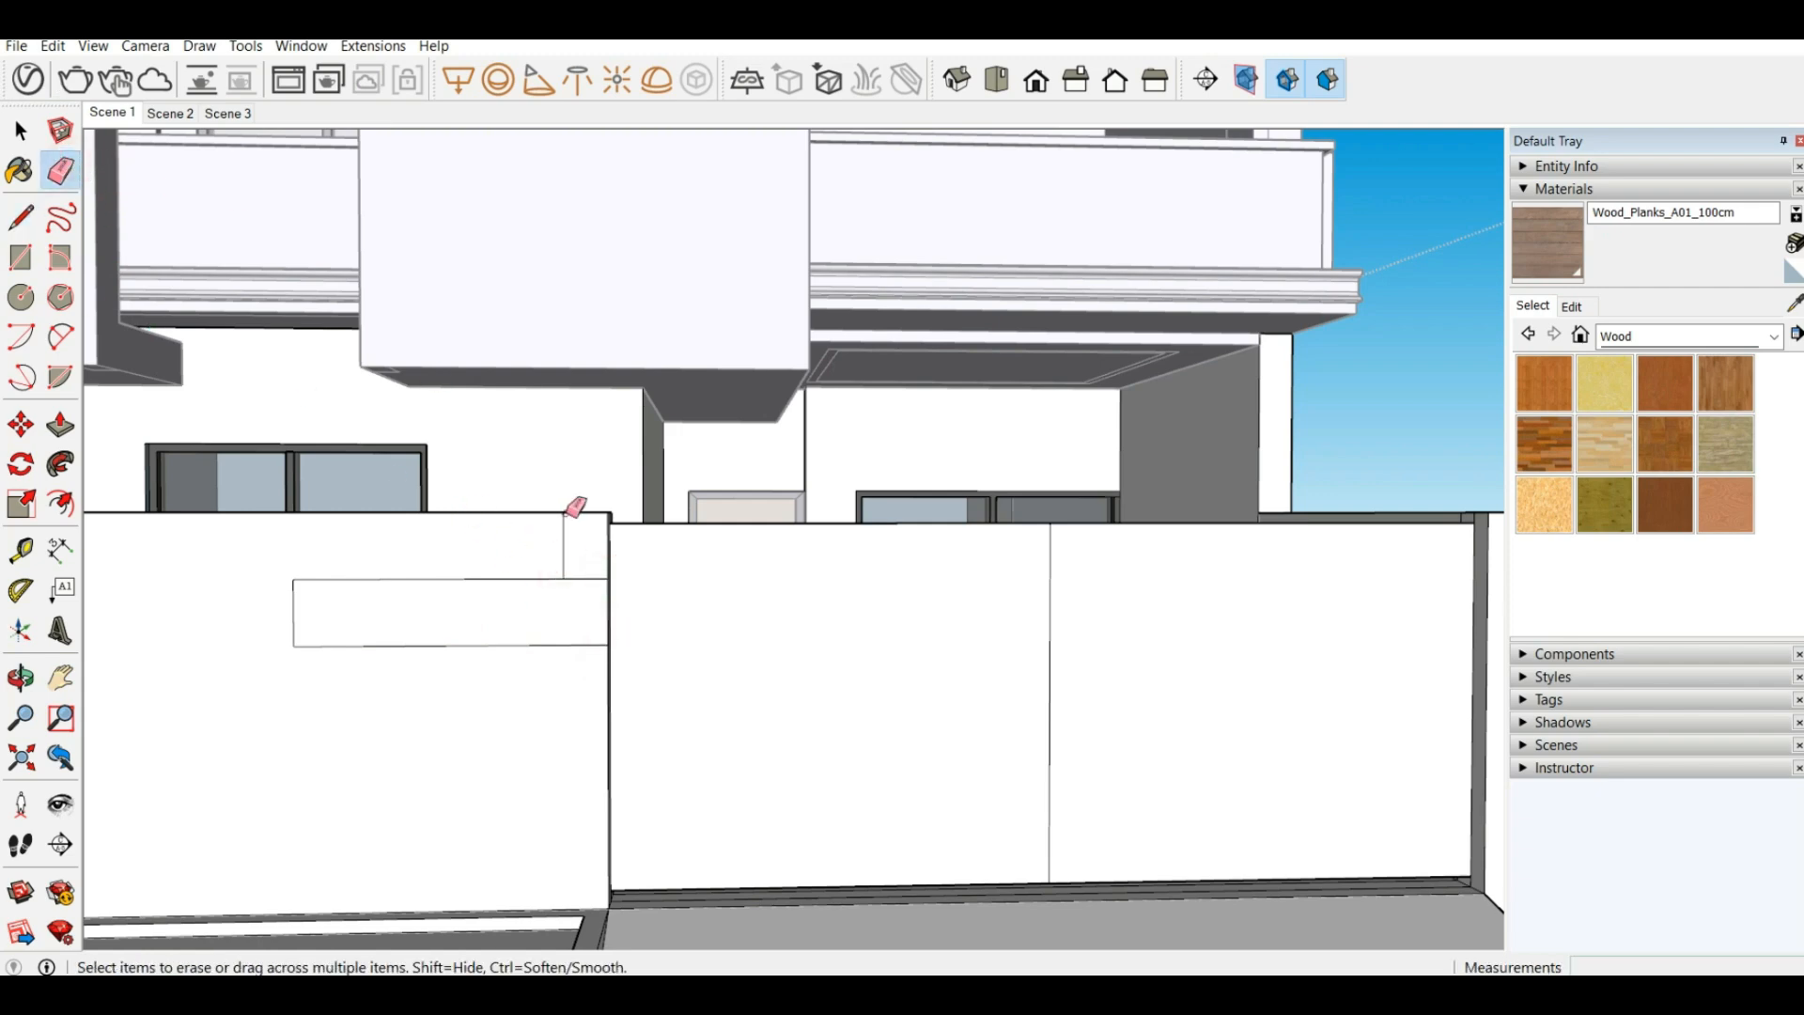
pyautogui.click(564, 538)
pyautogui.scroll(2, 564, 526)
pyautogui.moveTo(564, 523)
pyautogui.mouseDown(button='middle')
pyautogui.moveTo(563, 632)
pyautogui.moveTo(369, 596)
pyautogui.mouseUp(button='middle')
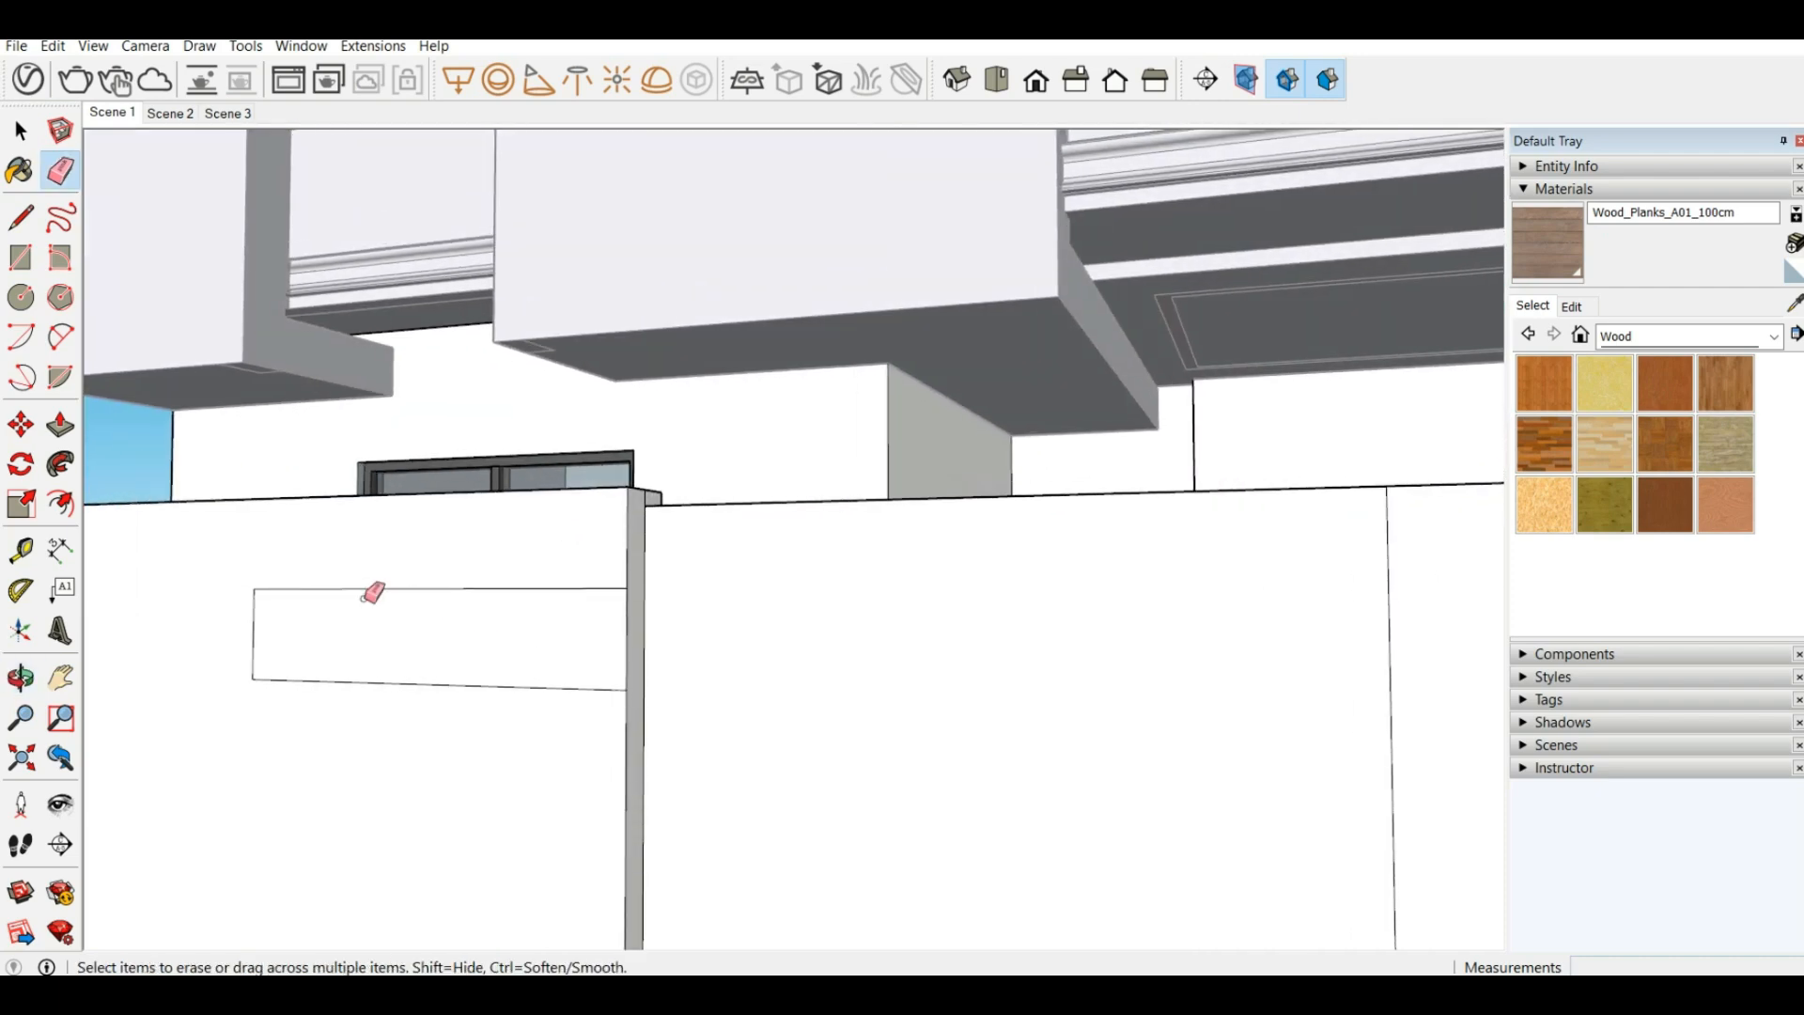
pyautogui.click(60, 425)
pyautogui.click(527, 667)
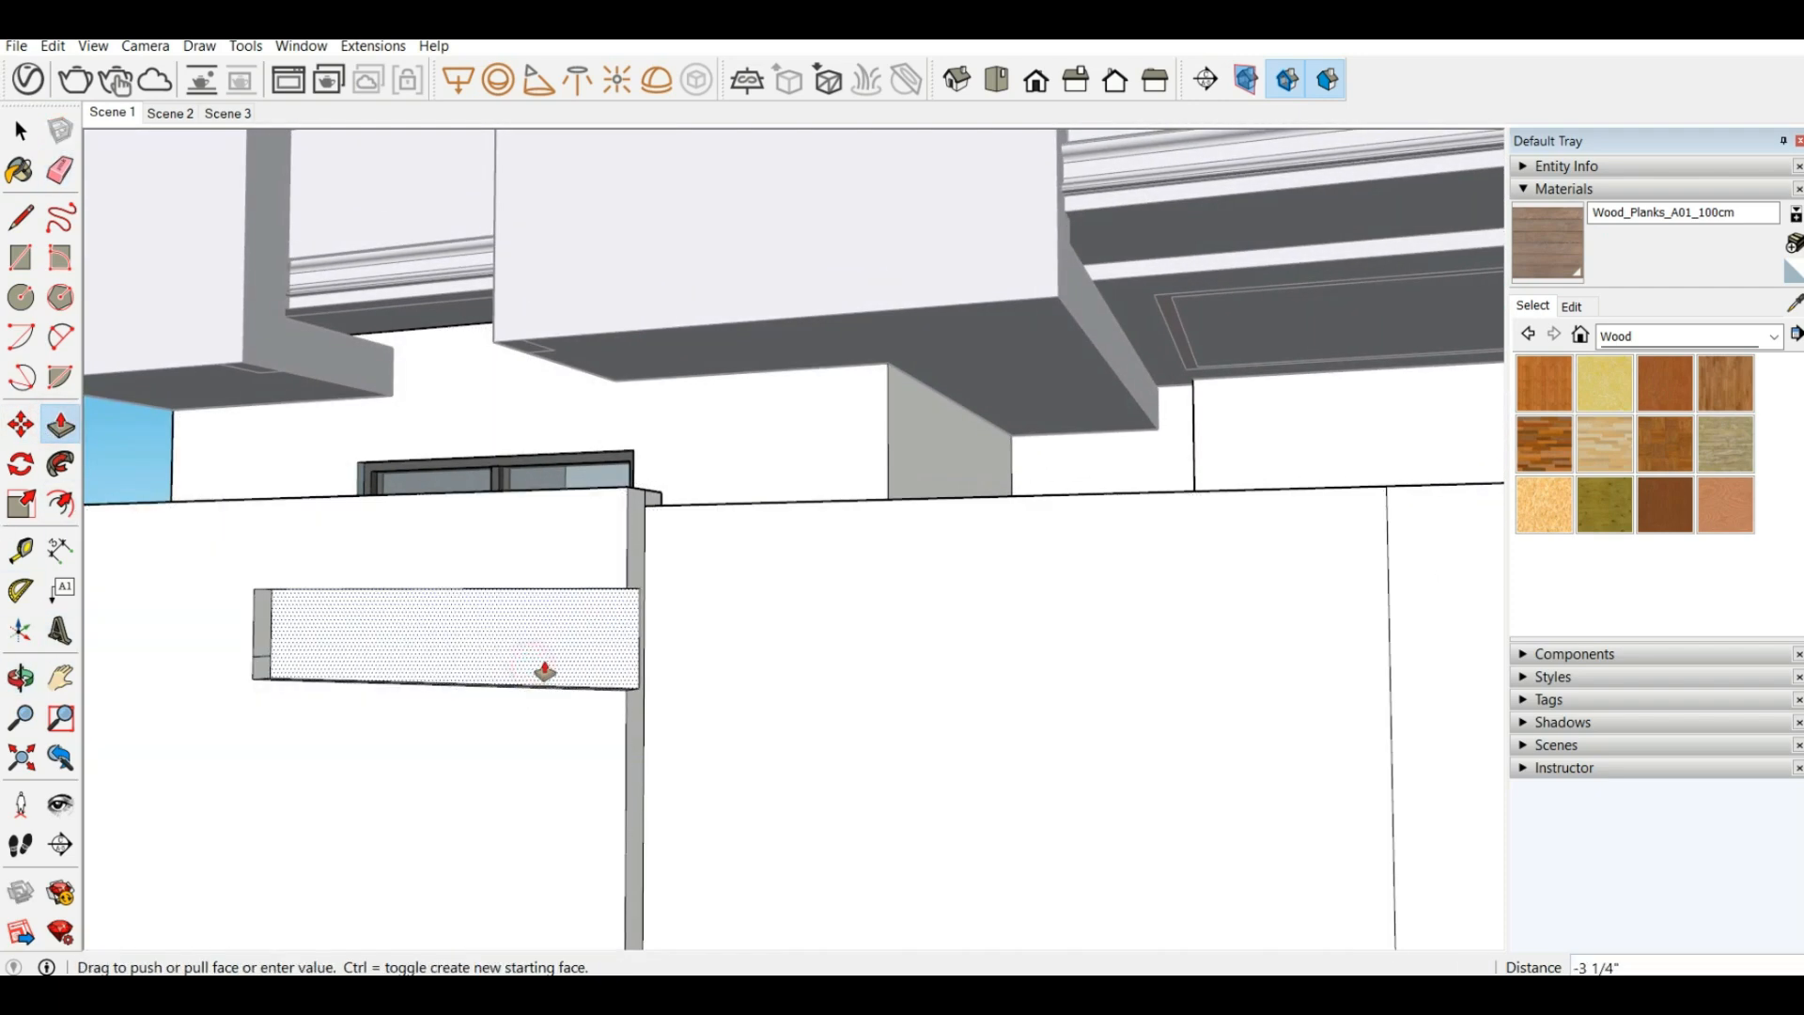
pyautogui.click(536, 667)
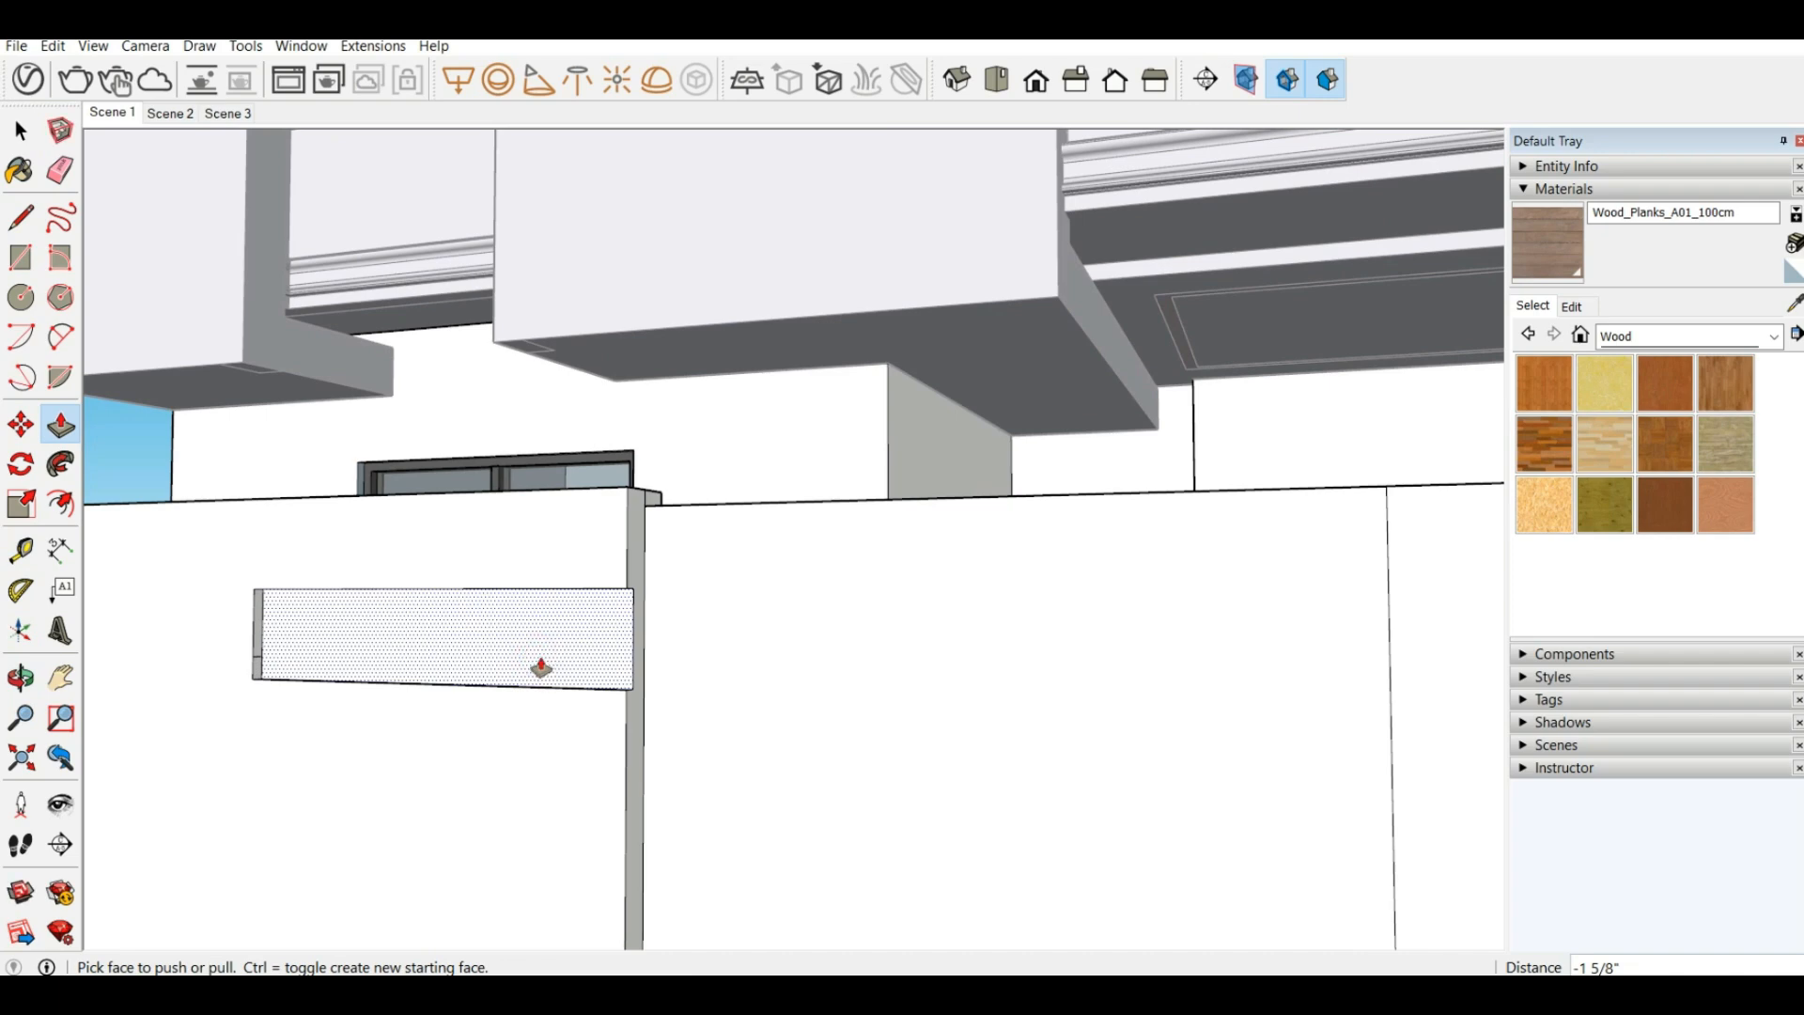
pyautogui.scroll(2, 529, 660)
pyautogui.scroll(-1, 688, 651)
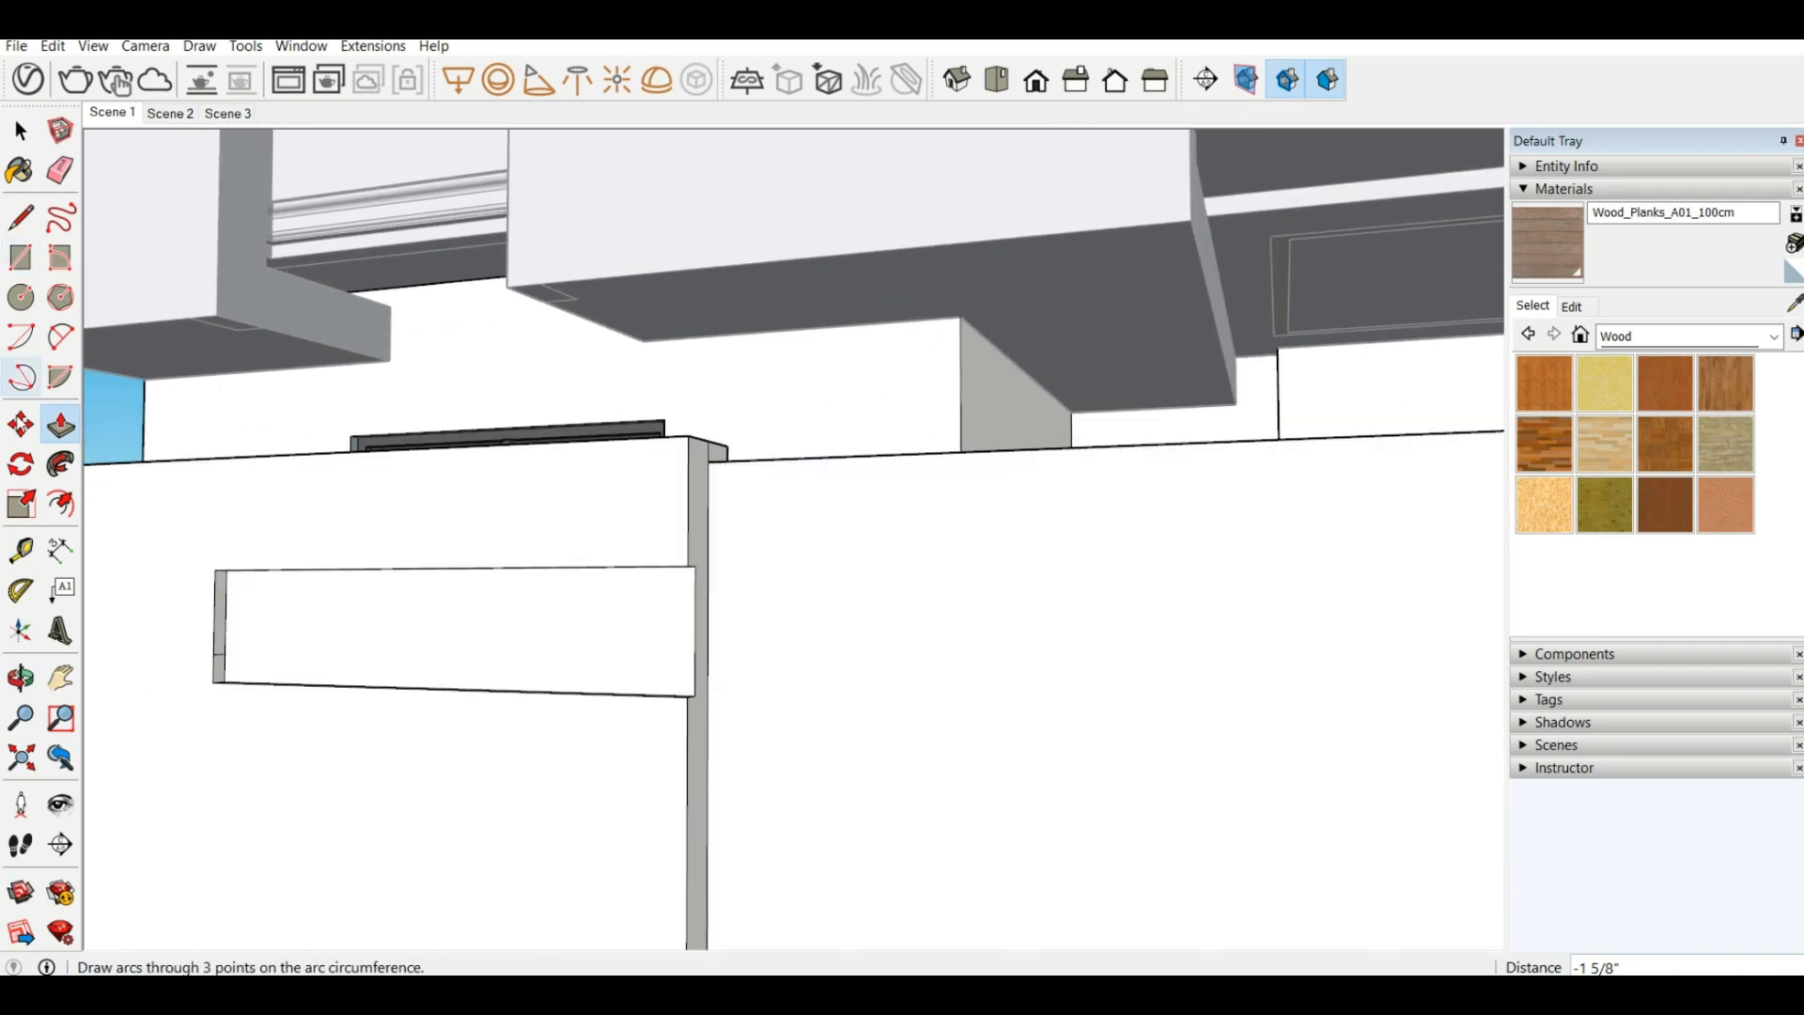
# Erase the stray edge on the end face of the recessed strip
pyautogui.click(61, 171)
pyautogui.scroll(3, 235, 639)
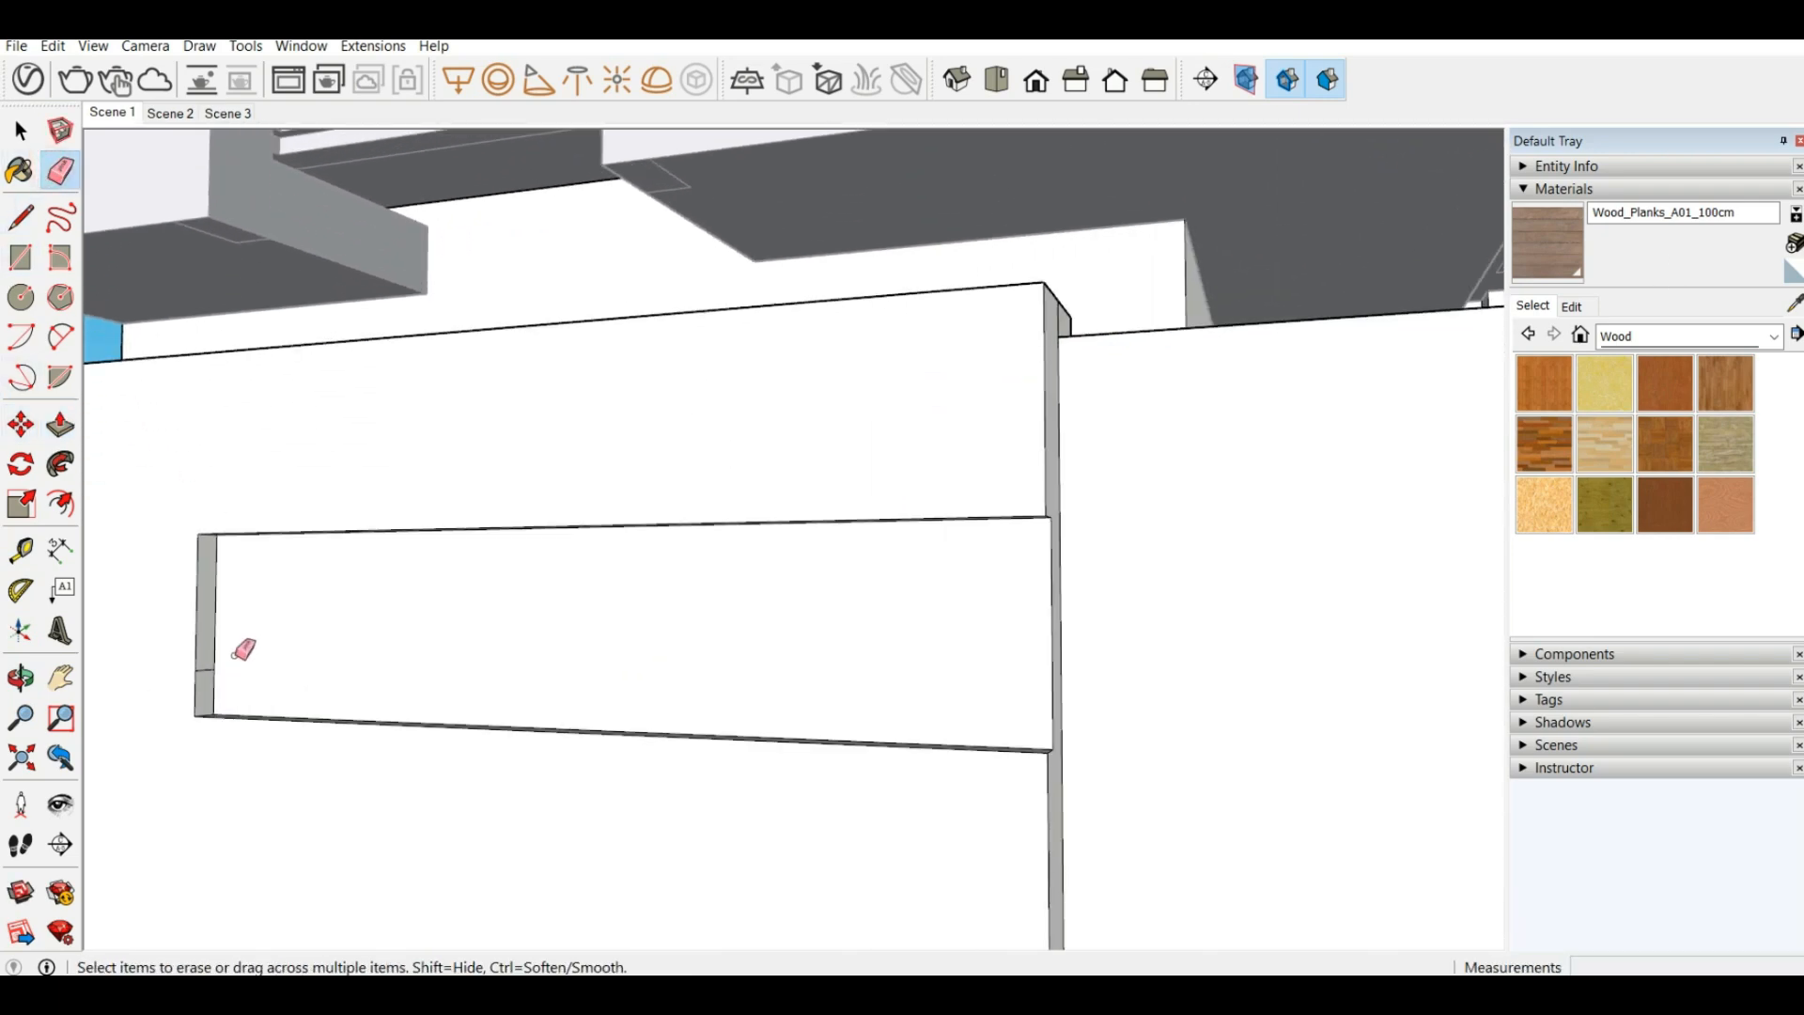
pyautogui.scroll(-3, 391, 624)
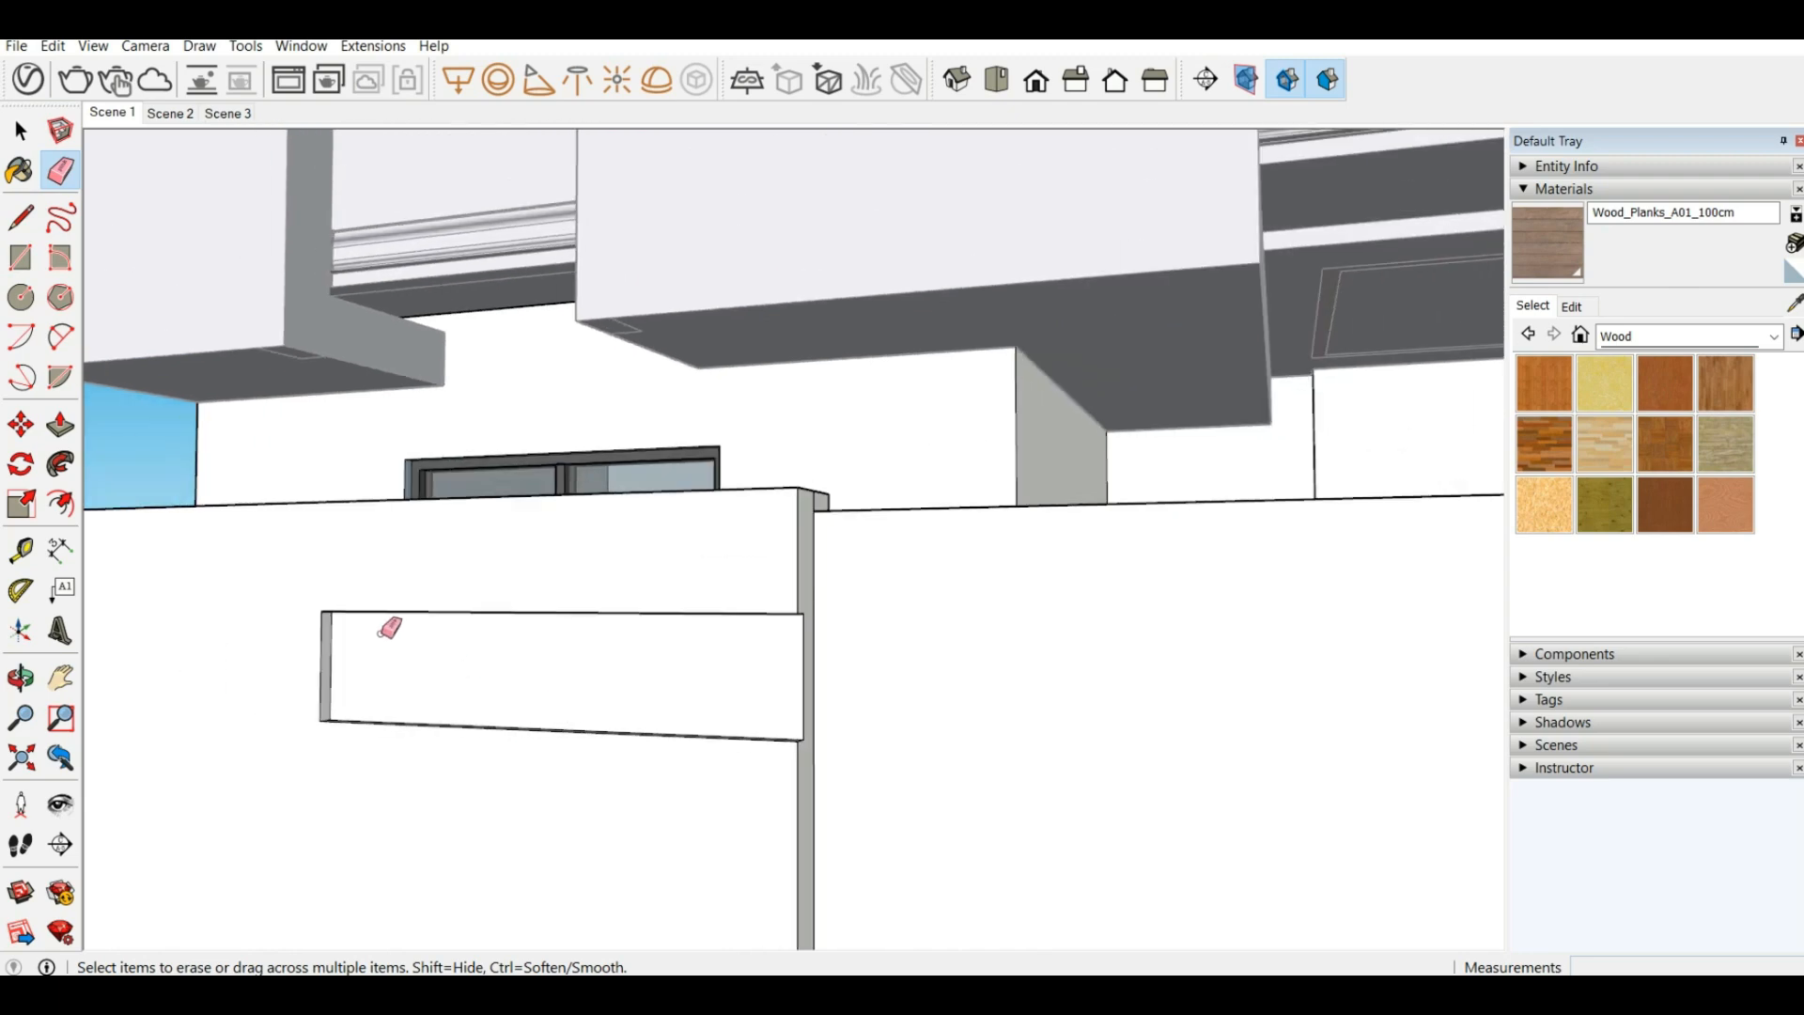
# Place the family name as 3D text in the wall recess, in Lucida Bright Regular, 10" high and extruded 1"
pyautogui.moveTo(391, 624)
pyautogui.mouseDown(button='middle')
pyautogui.moveTo(632, 632)
pyautogui.moveTo(763, 674)
pyautogui.moveTo(729, 664)
pyautogui.mouseUp(button='middle')
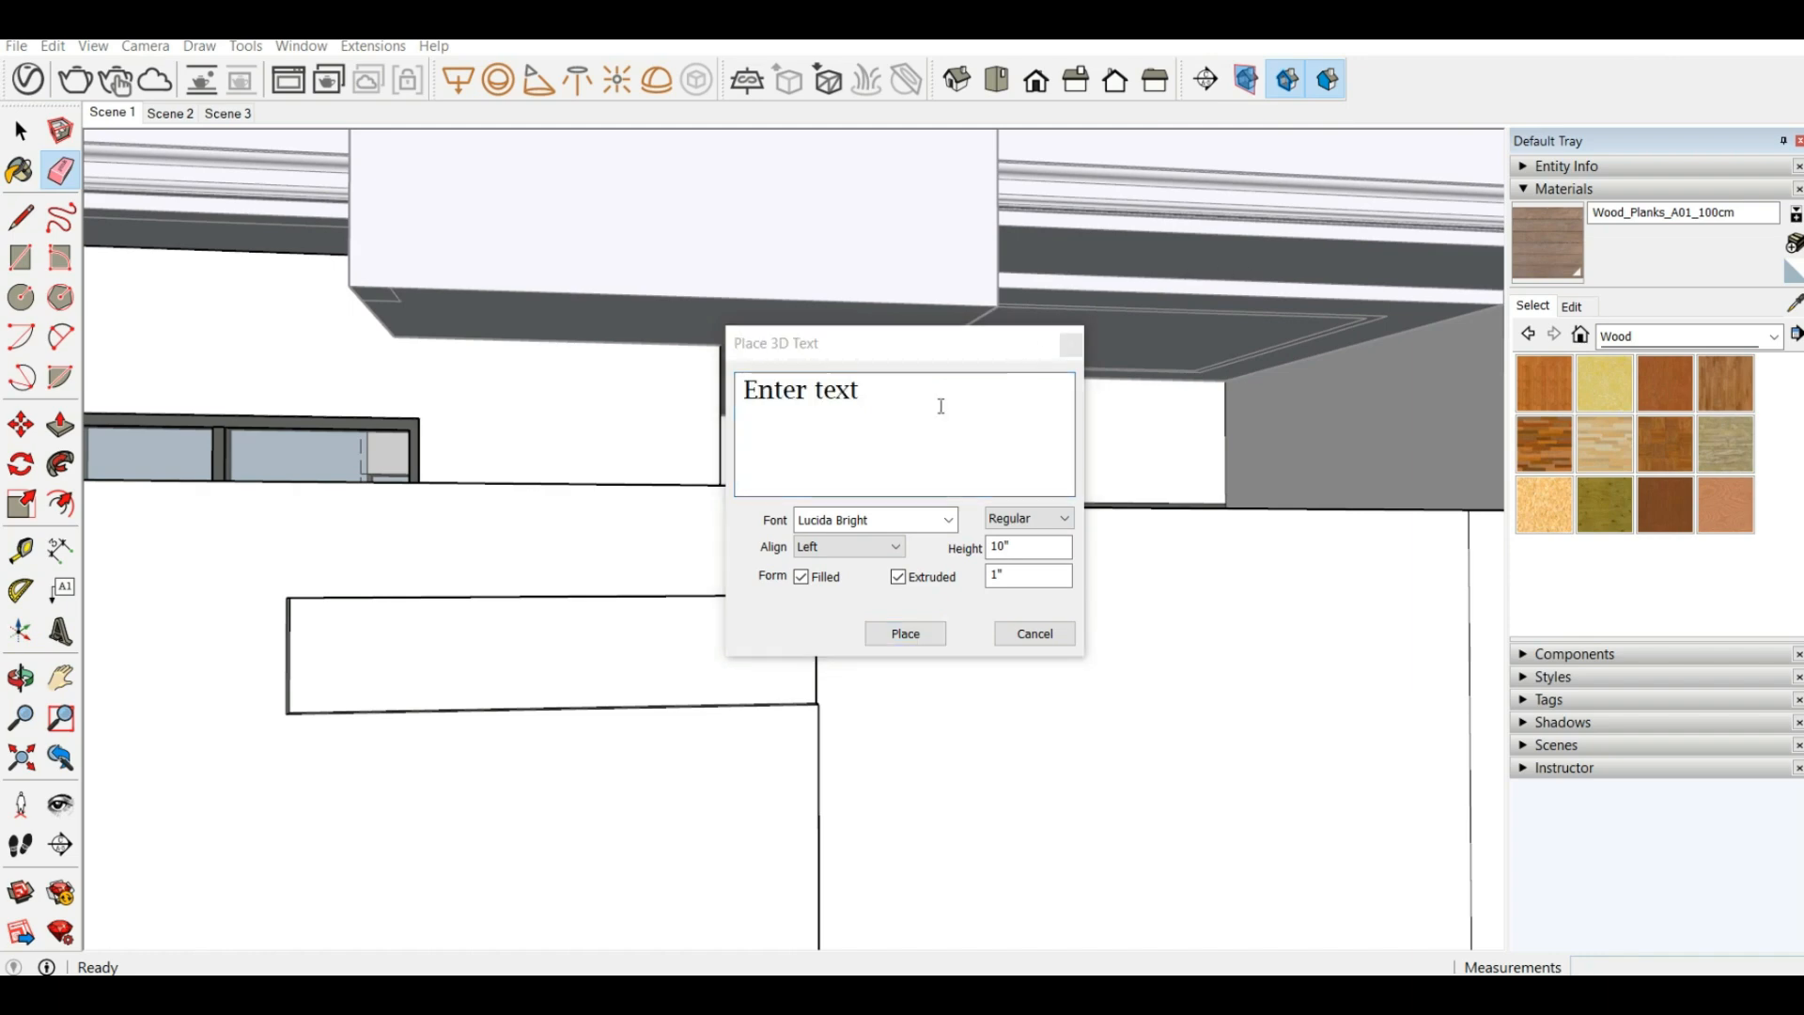
pyautogui.click(940, 405)
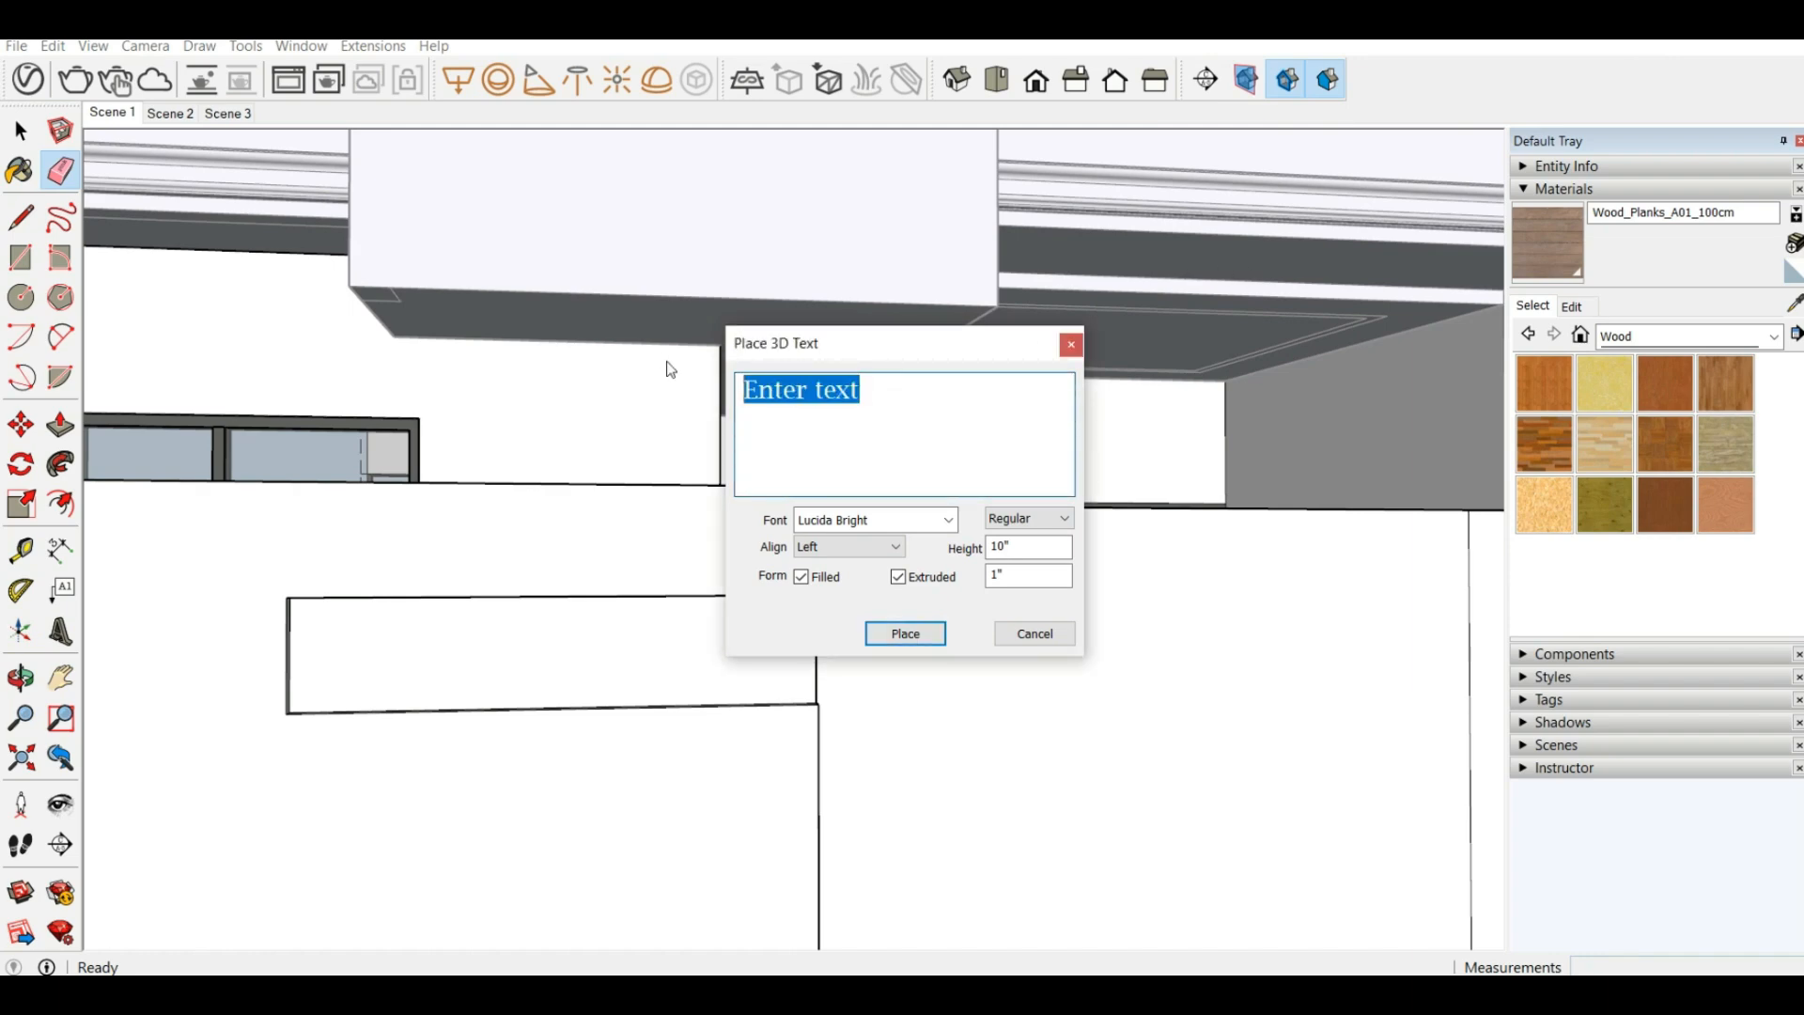
pyautogui.write('SODHIS')
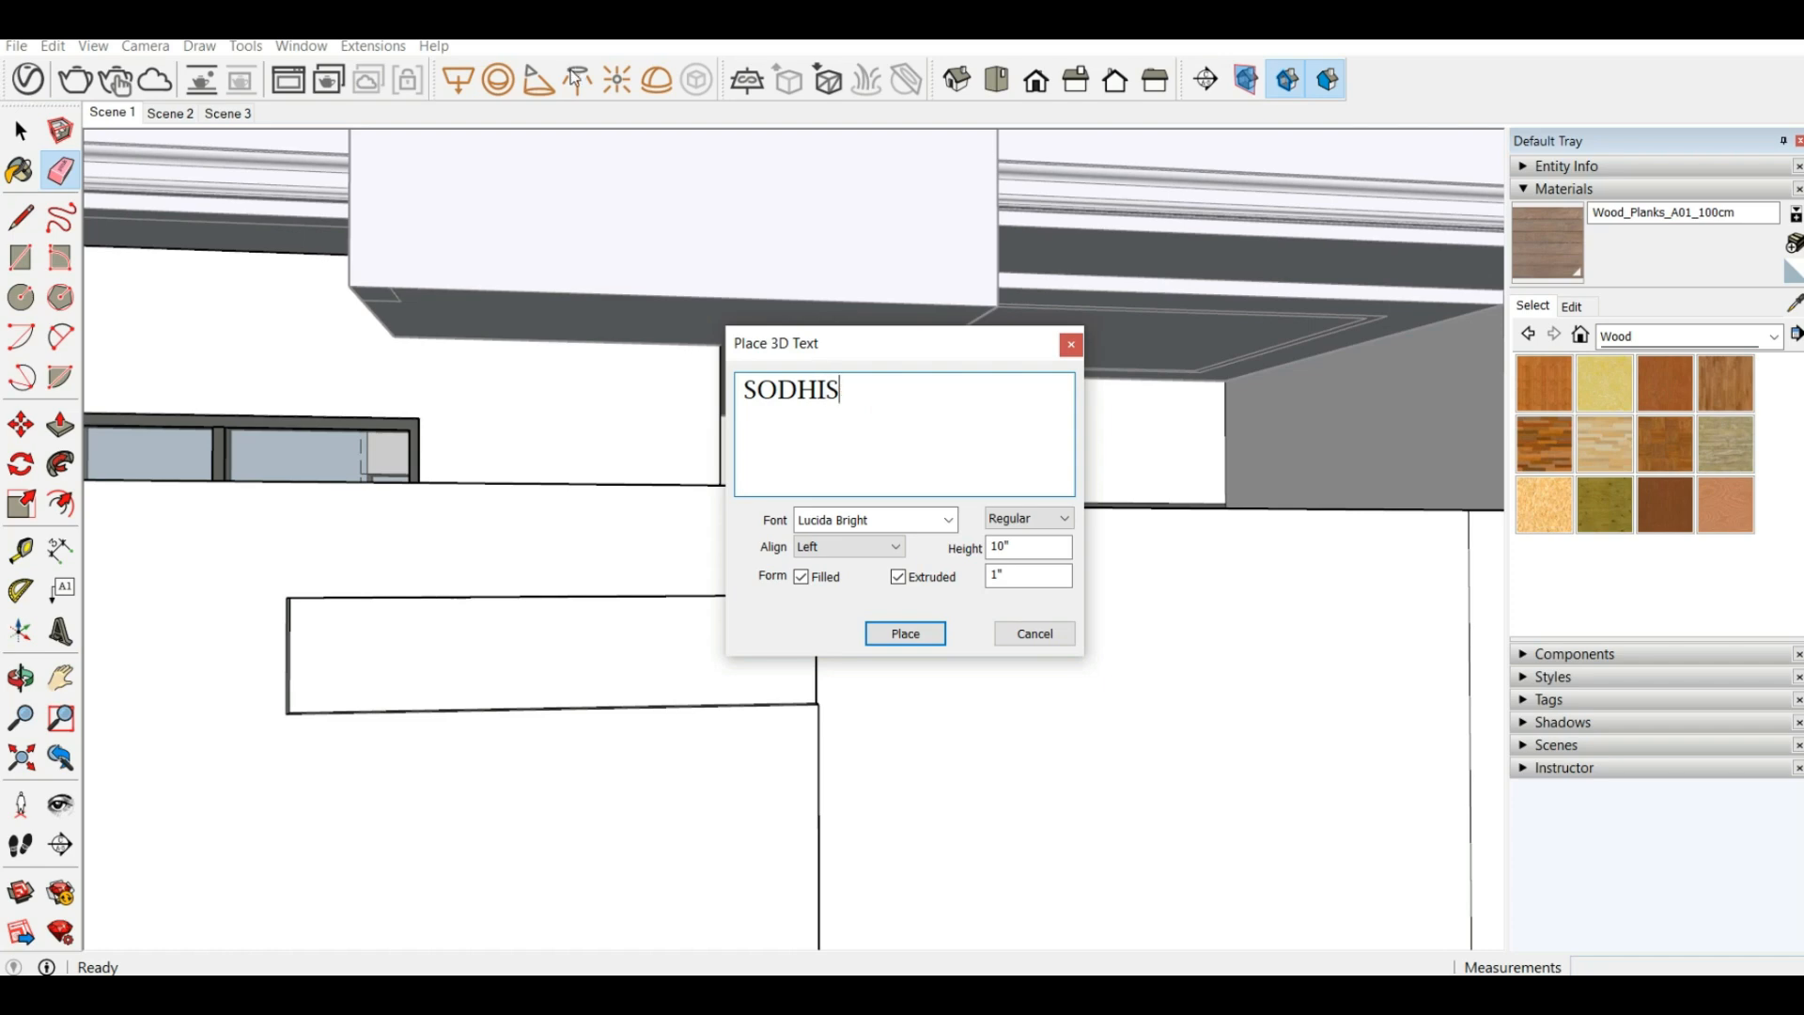
pyautogui.click(936, 647)
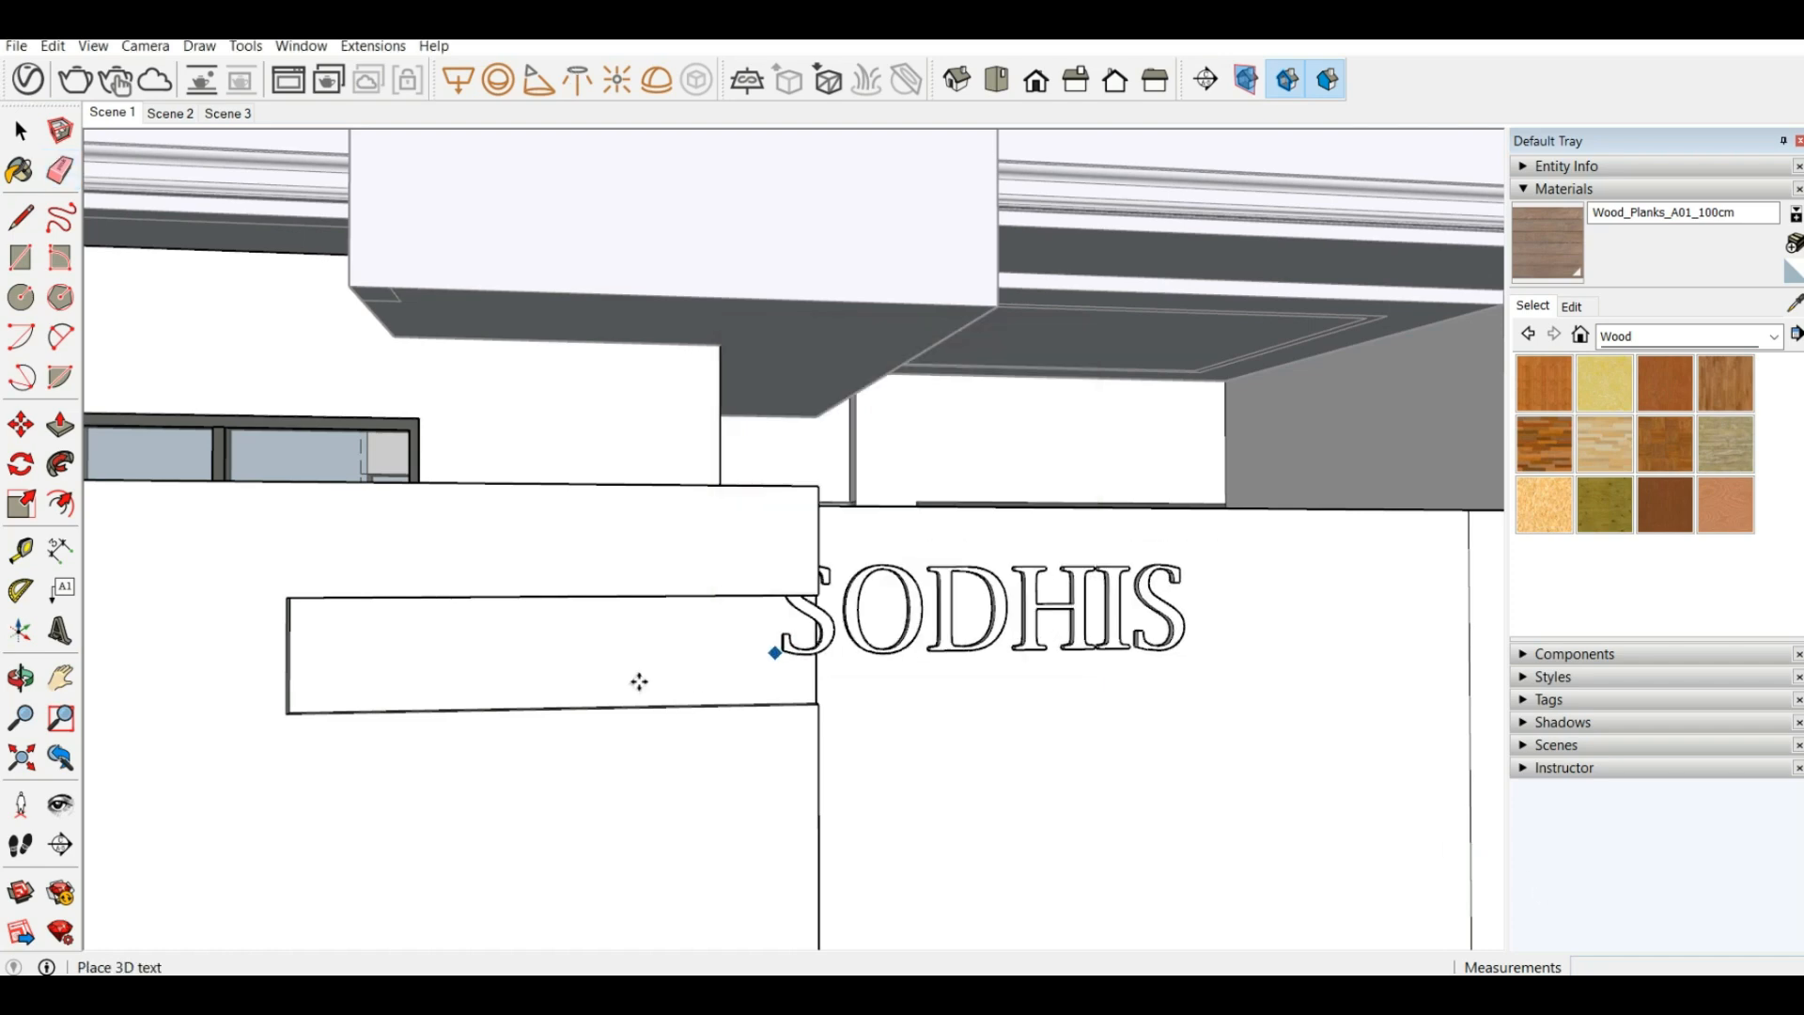
pyautogui.click(331, 700)
# Scale the thickness of the 3D name text in the recess along its depth axis
pyautogui.scroll(2, 501, 661)
pyautogui.moveTo(501, 661); pyautogui.dragTo(633, 743, button='middle')
pyautogui.scroll(-5, 633, 743)
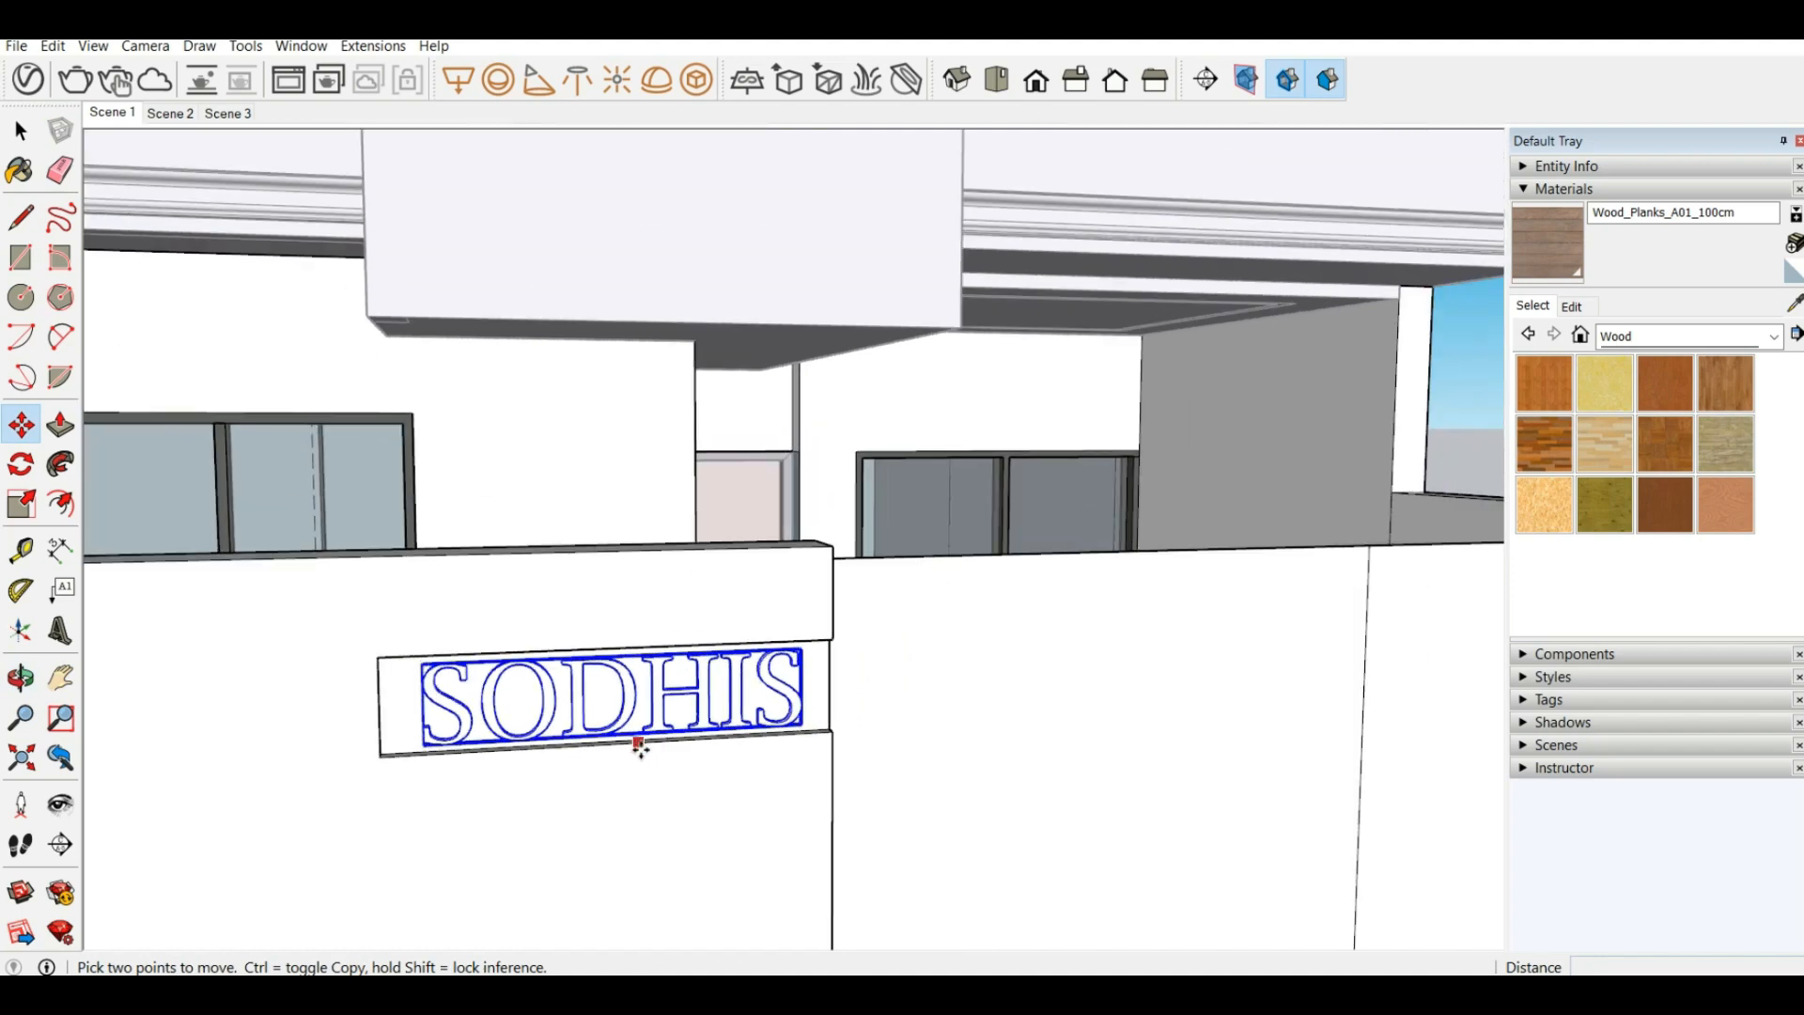
pyautogui.scroll(3, 688, 824)
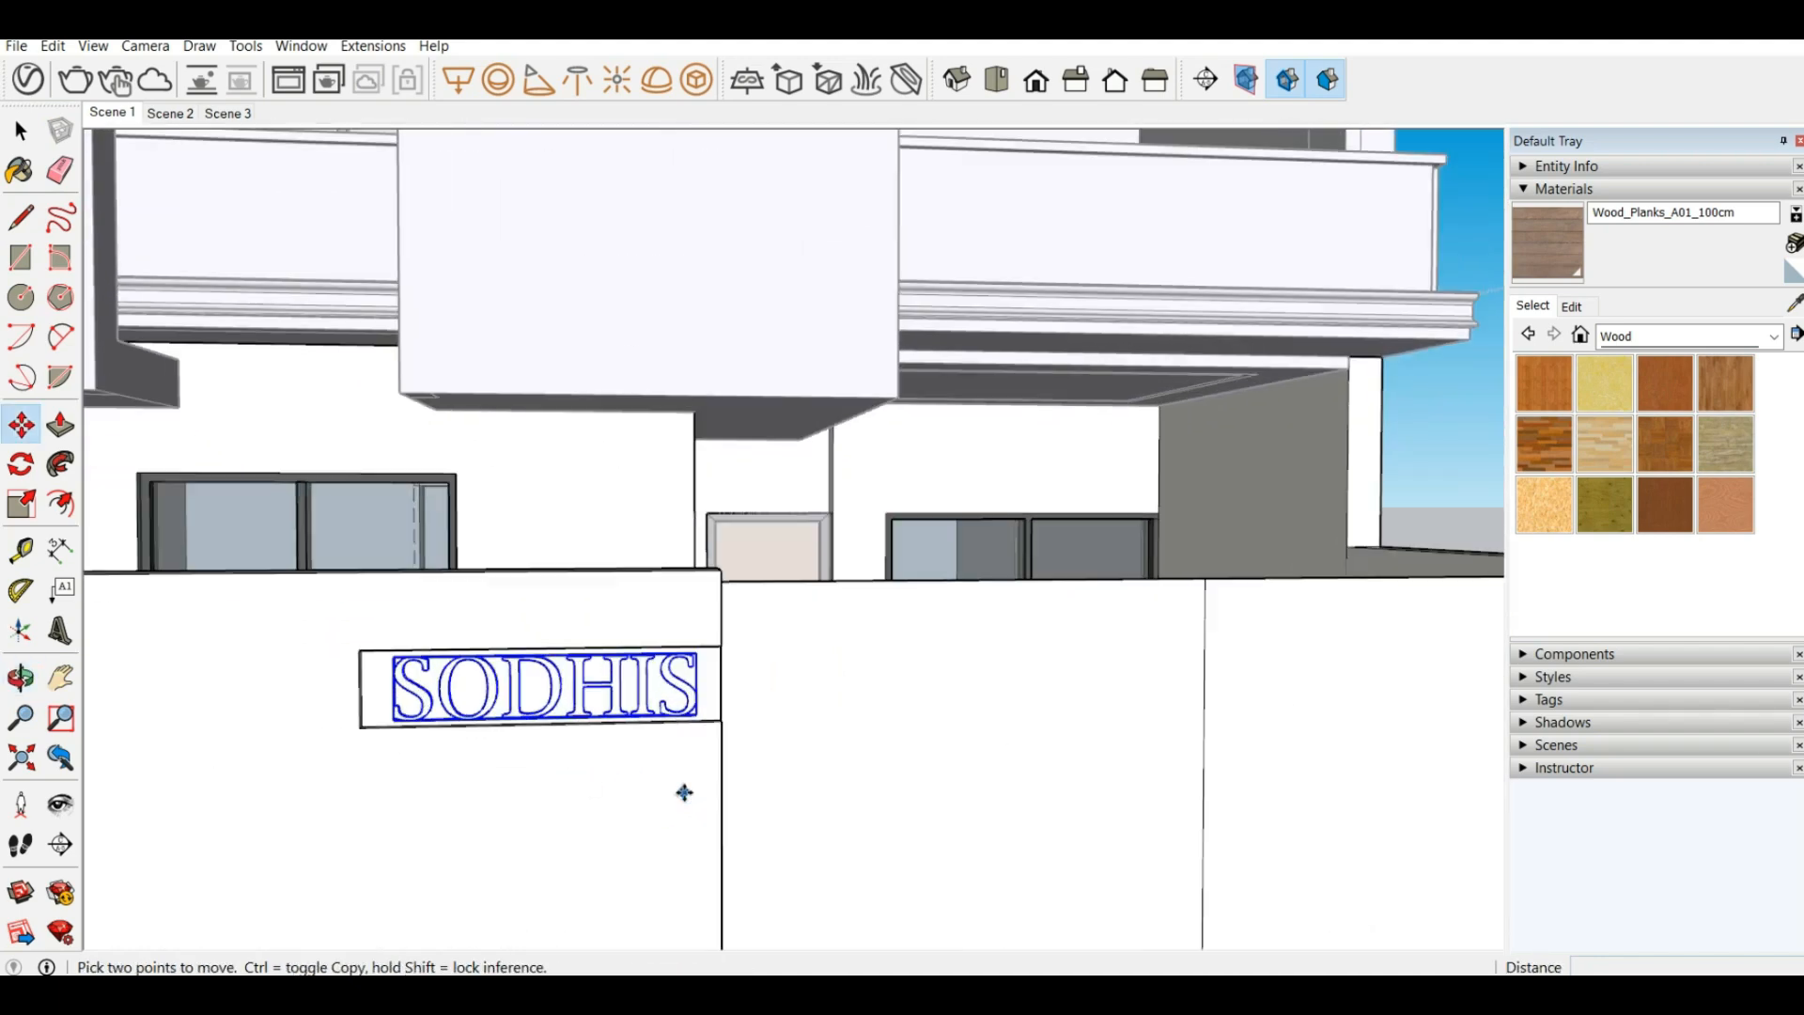
pyautogui.moveTo(612, 757); pyautogui.dragTo(791, 786, button='middle')
pyautogui.scroll(4, 642, 680)
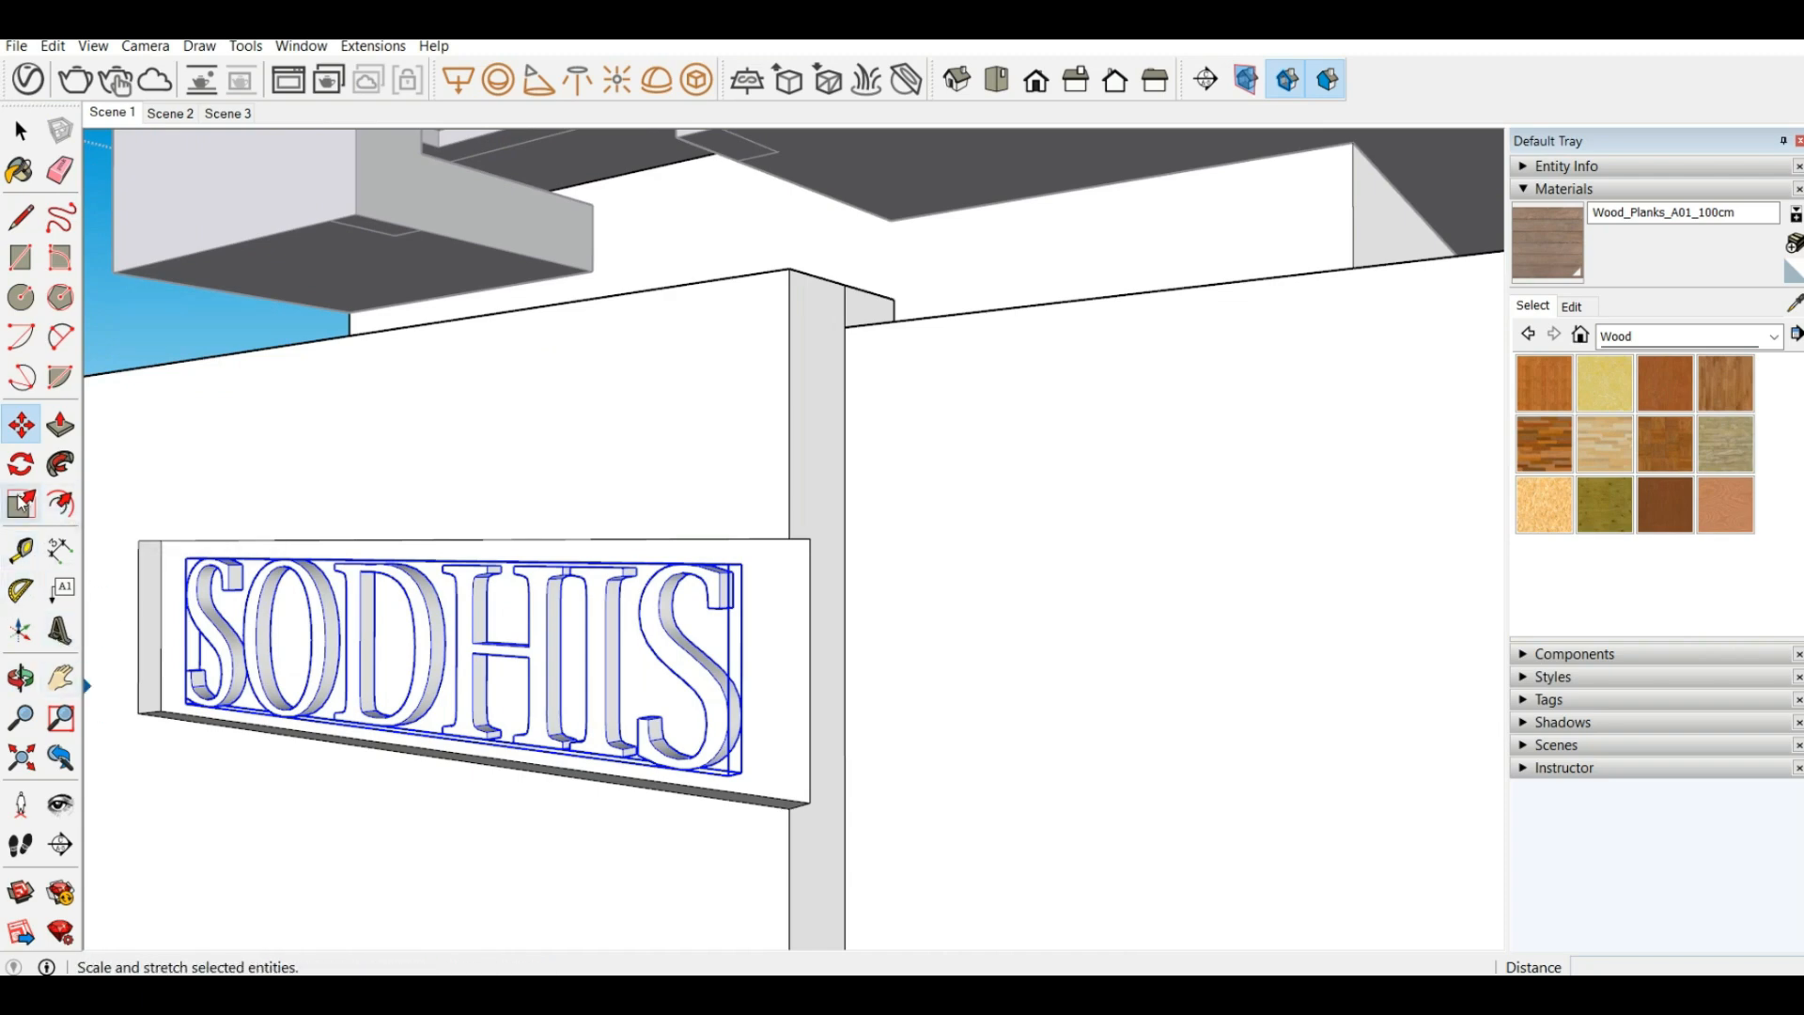
pyautogui.click(21, 505)
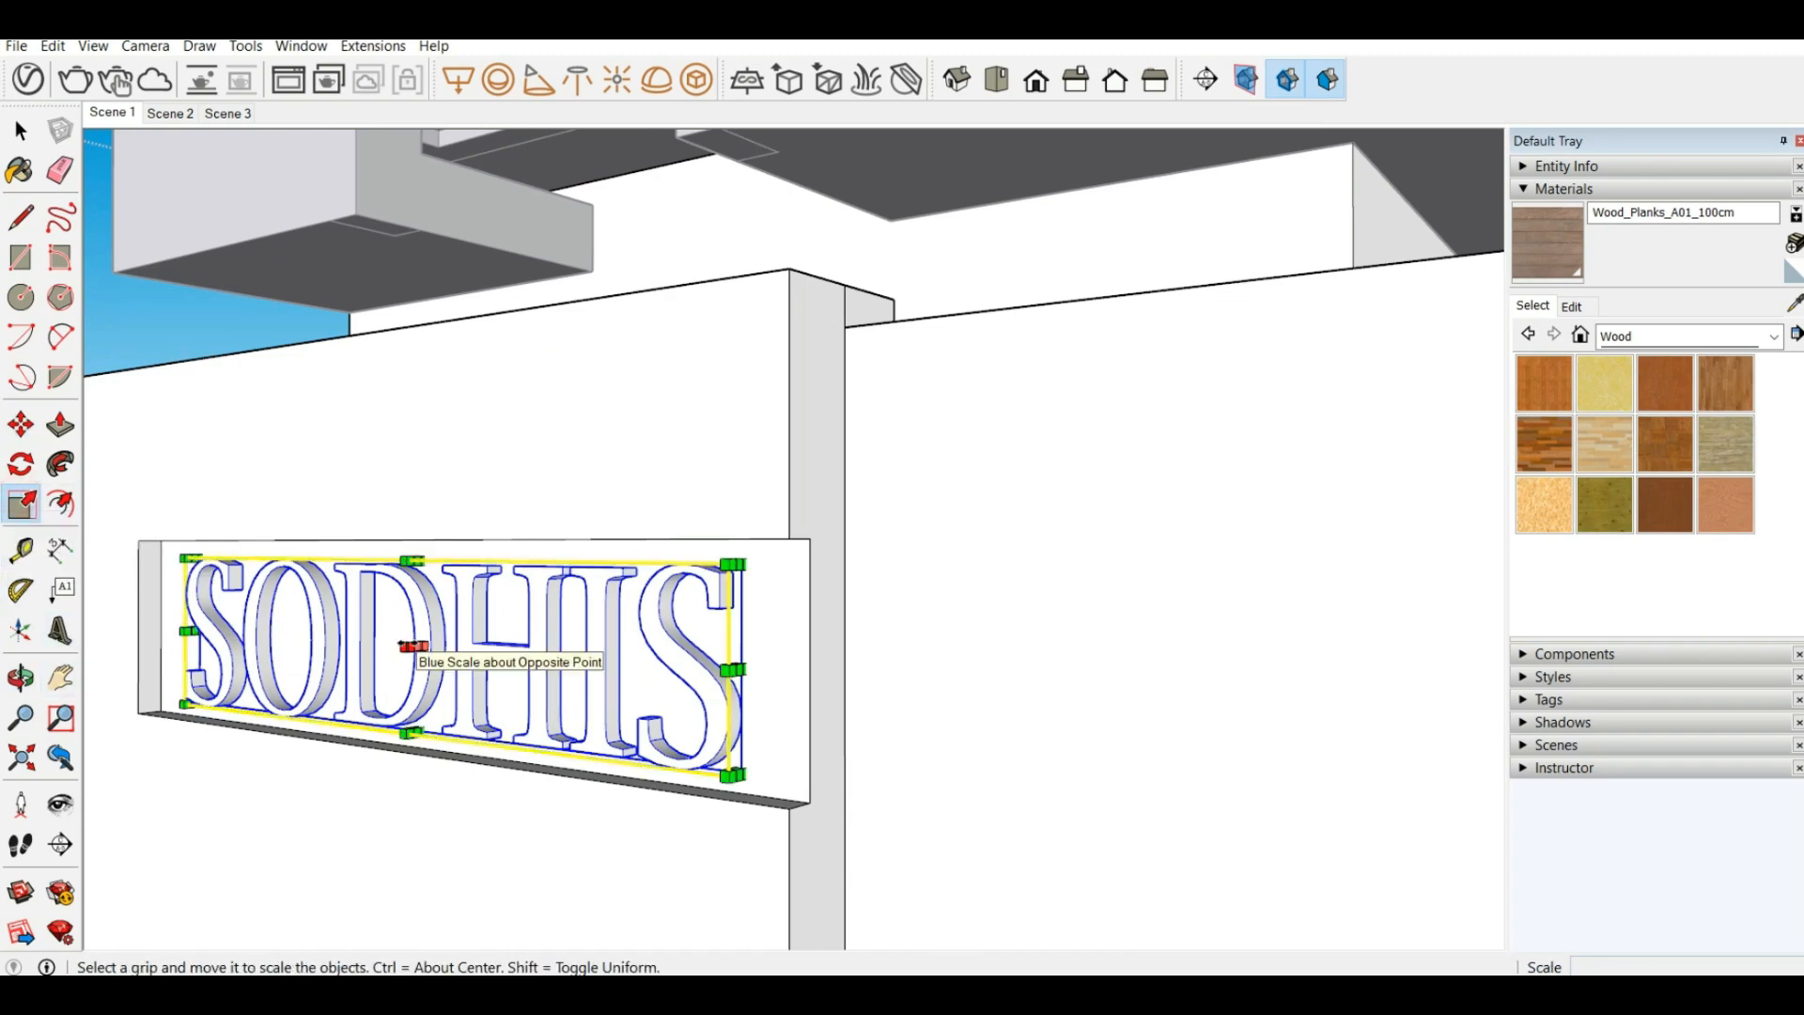
pyautogui.moveTo(414, 647); pyautogui.dragTo(486, 808)
pyautogui.scroll(-2, 454, 791)
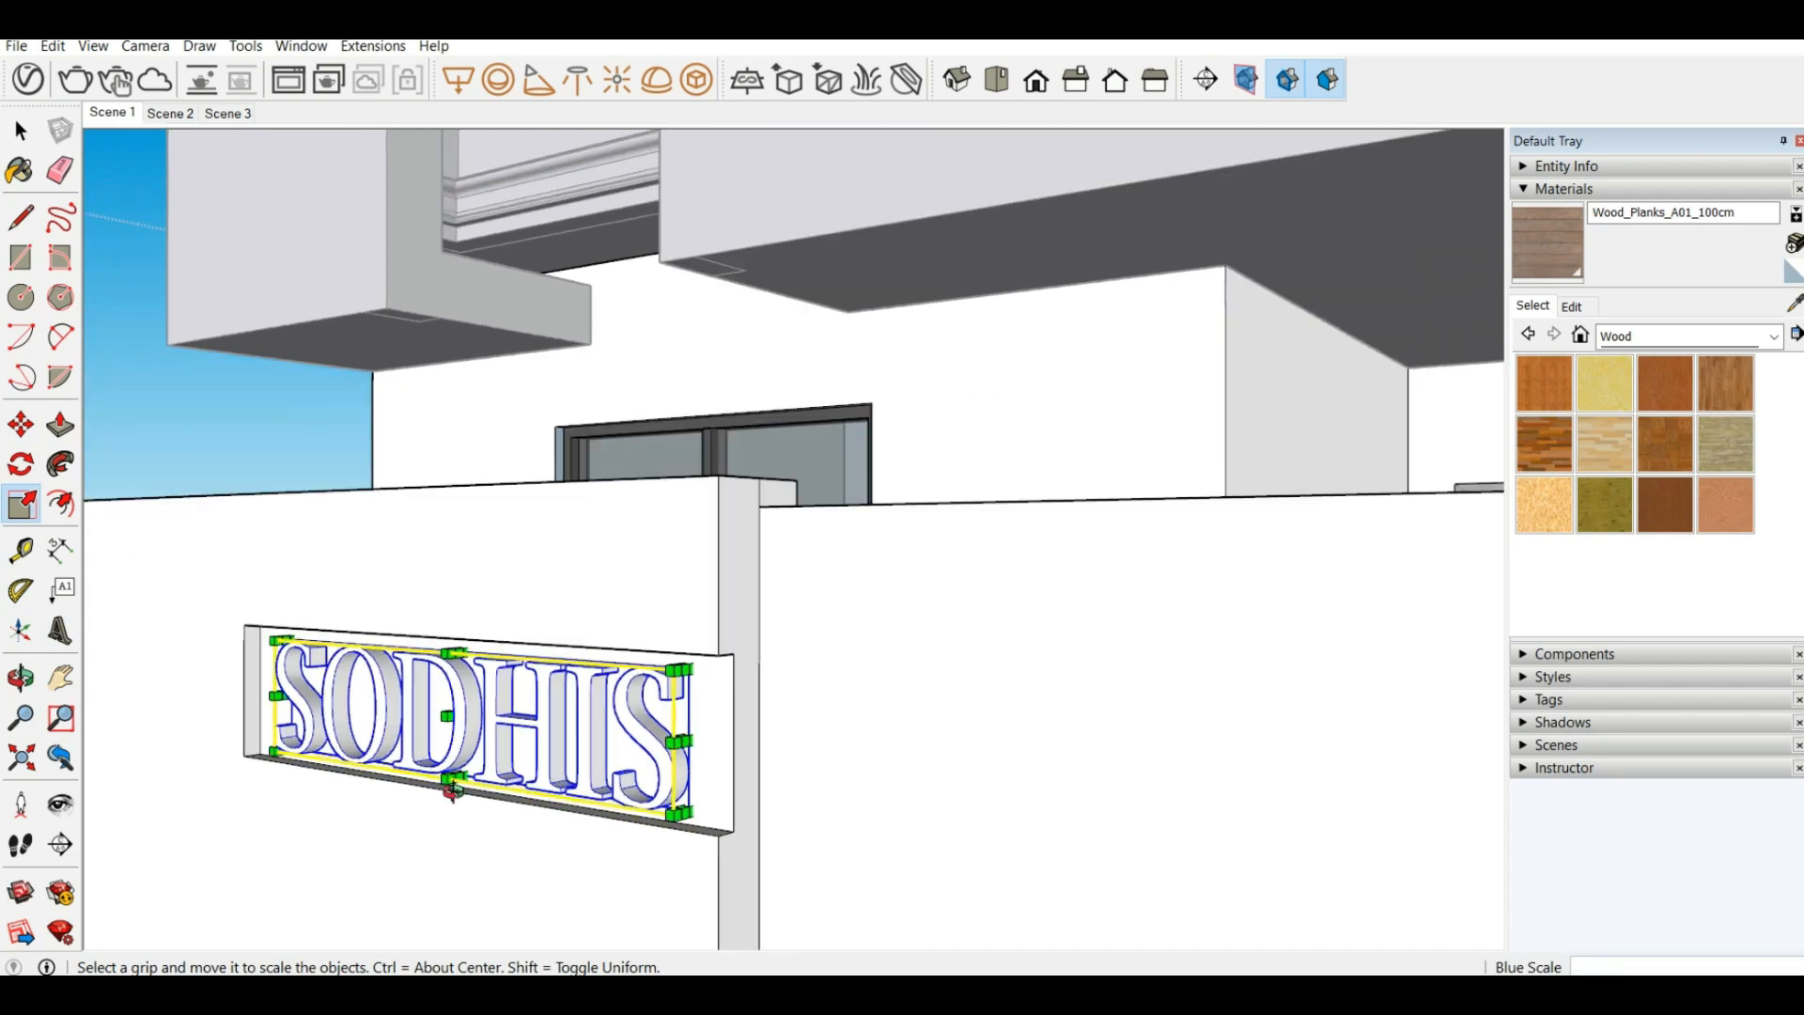
# Adjust the width of the 3D name text by scaling it from the end farthest from the gate
pyautogui.moveTo(451, 790); pyautogui.dragTo(740, 797, button='middle')
pyautogui.scroll(-3, 737, 797)
pyautogui.scroll(3, 601, 798)
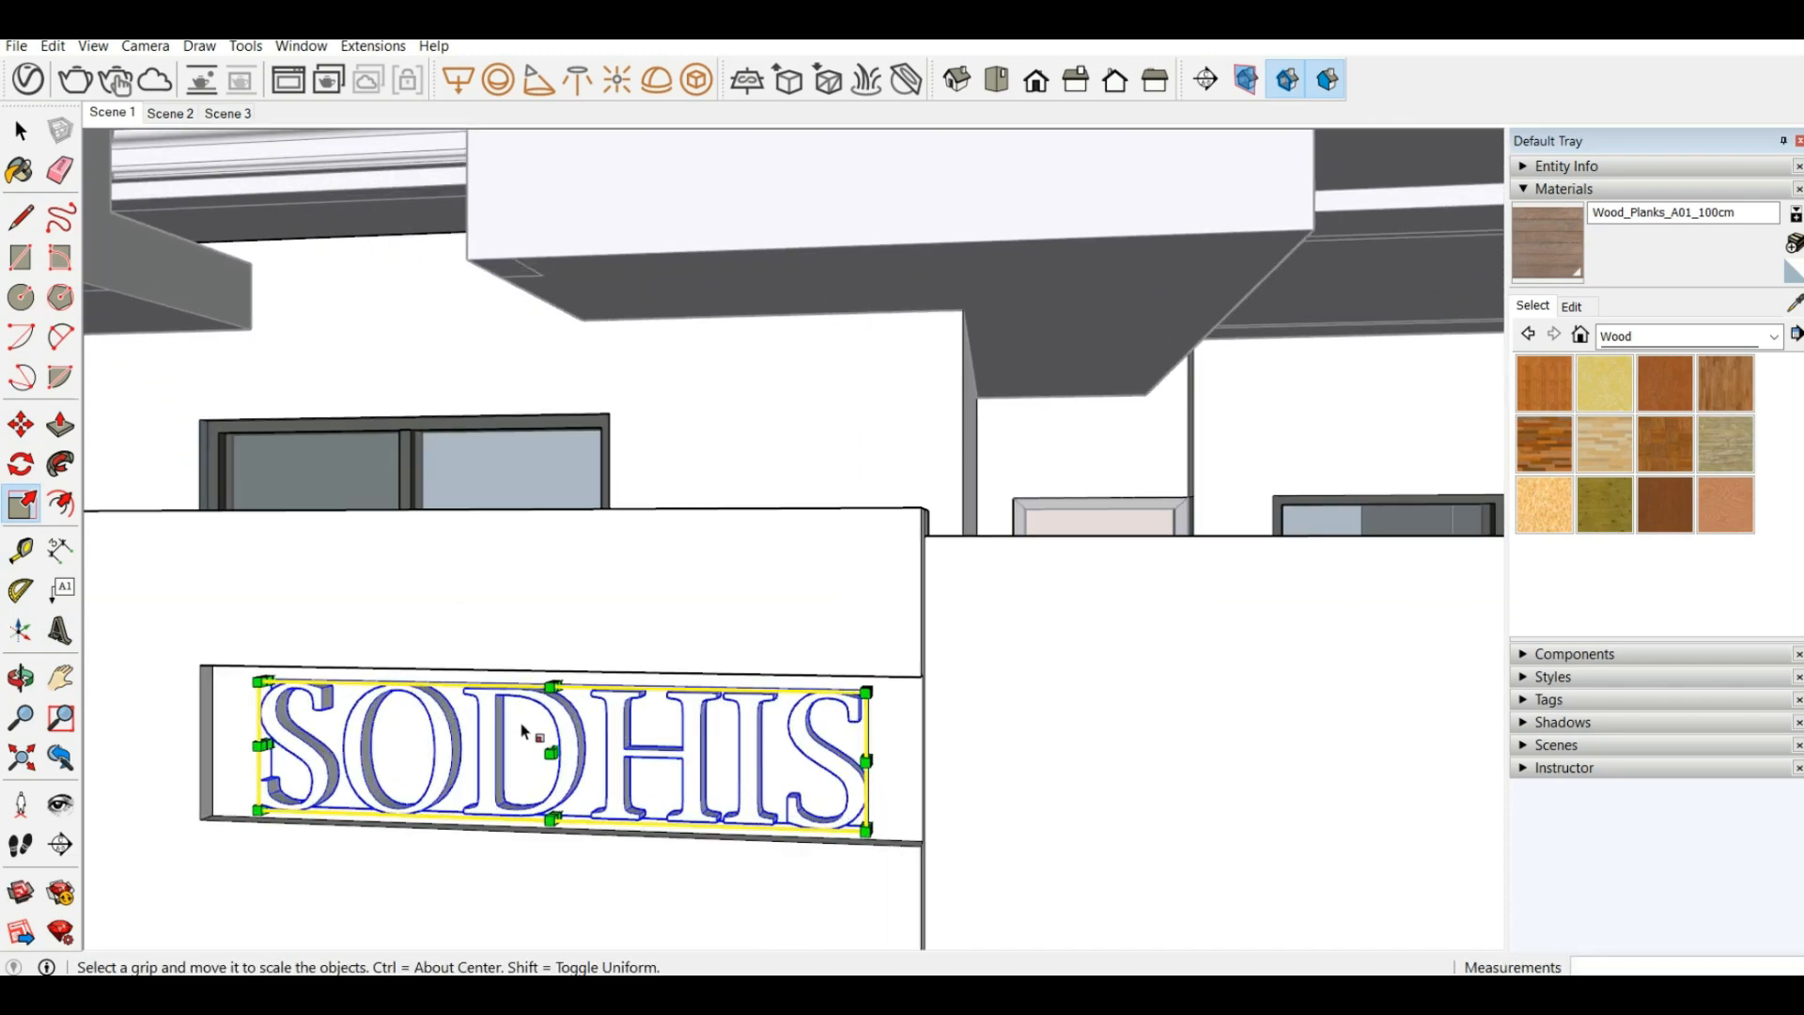
pyautogui.moveTo(524, 731)
pyautogui.mouseDown(button='middle')
pyautogui.moveTo(266, 749)
pyautogui.moveTo(331, 747)
pyautogui.mouseUp(button='middle')
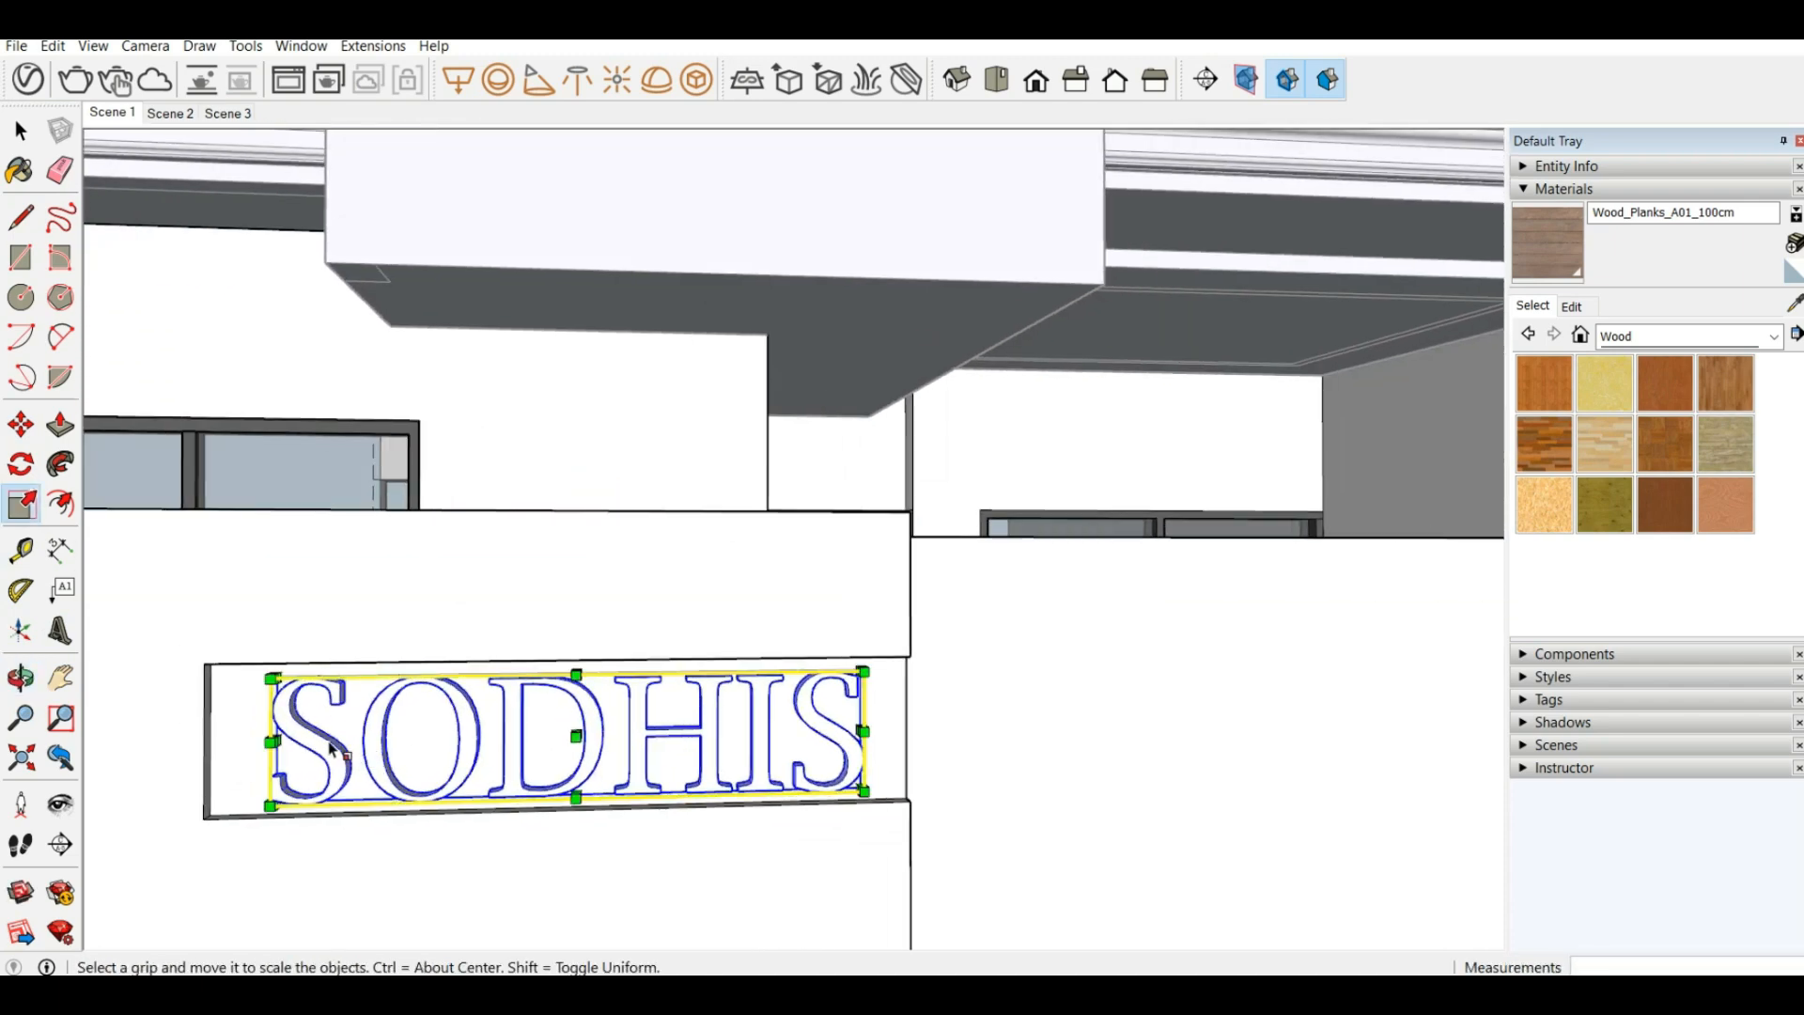
pyautogui.click(272, 741)
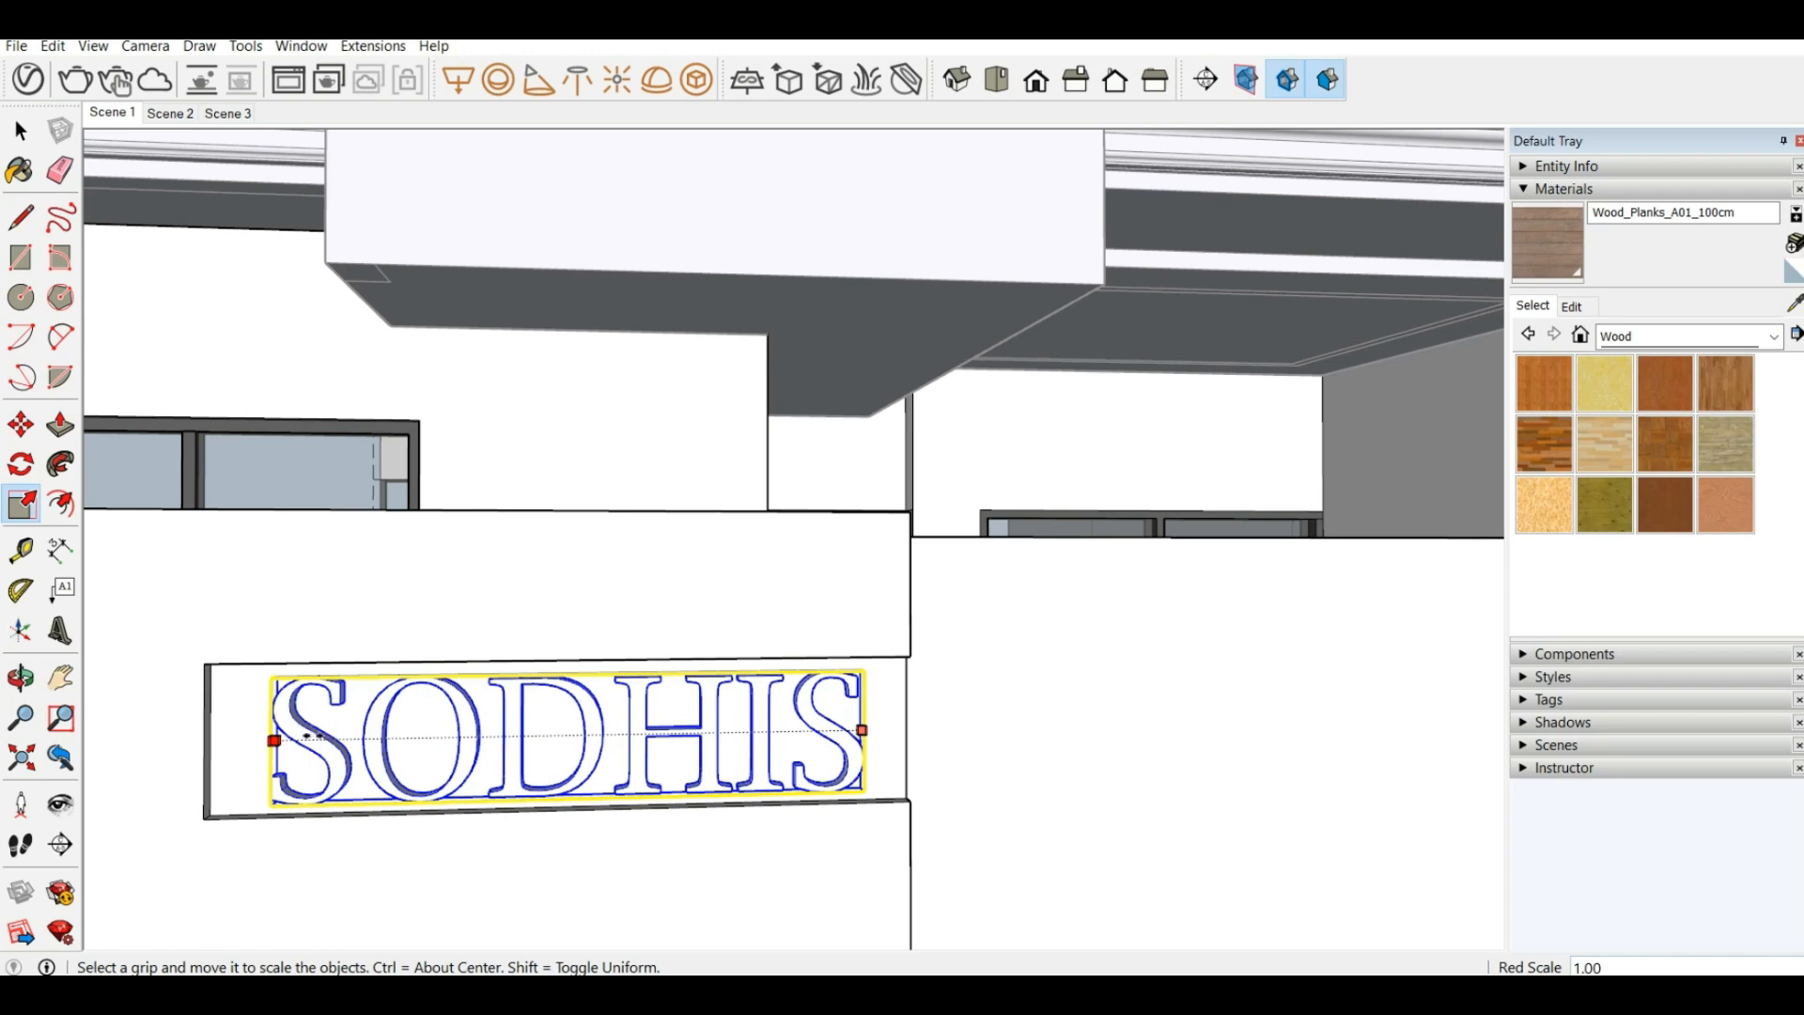
pyautogui.click(302, 734)
pyautogui.scroll(-5, 487, 836)
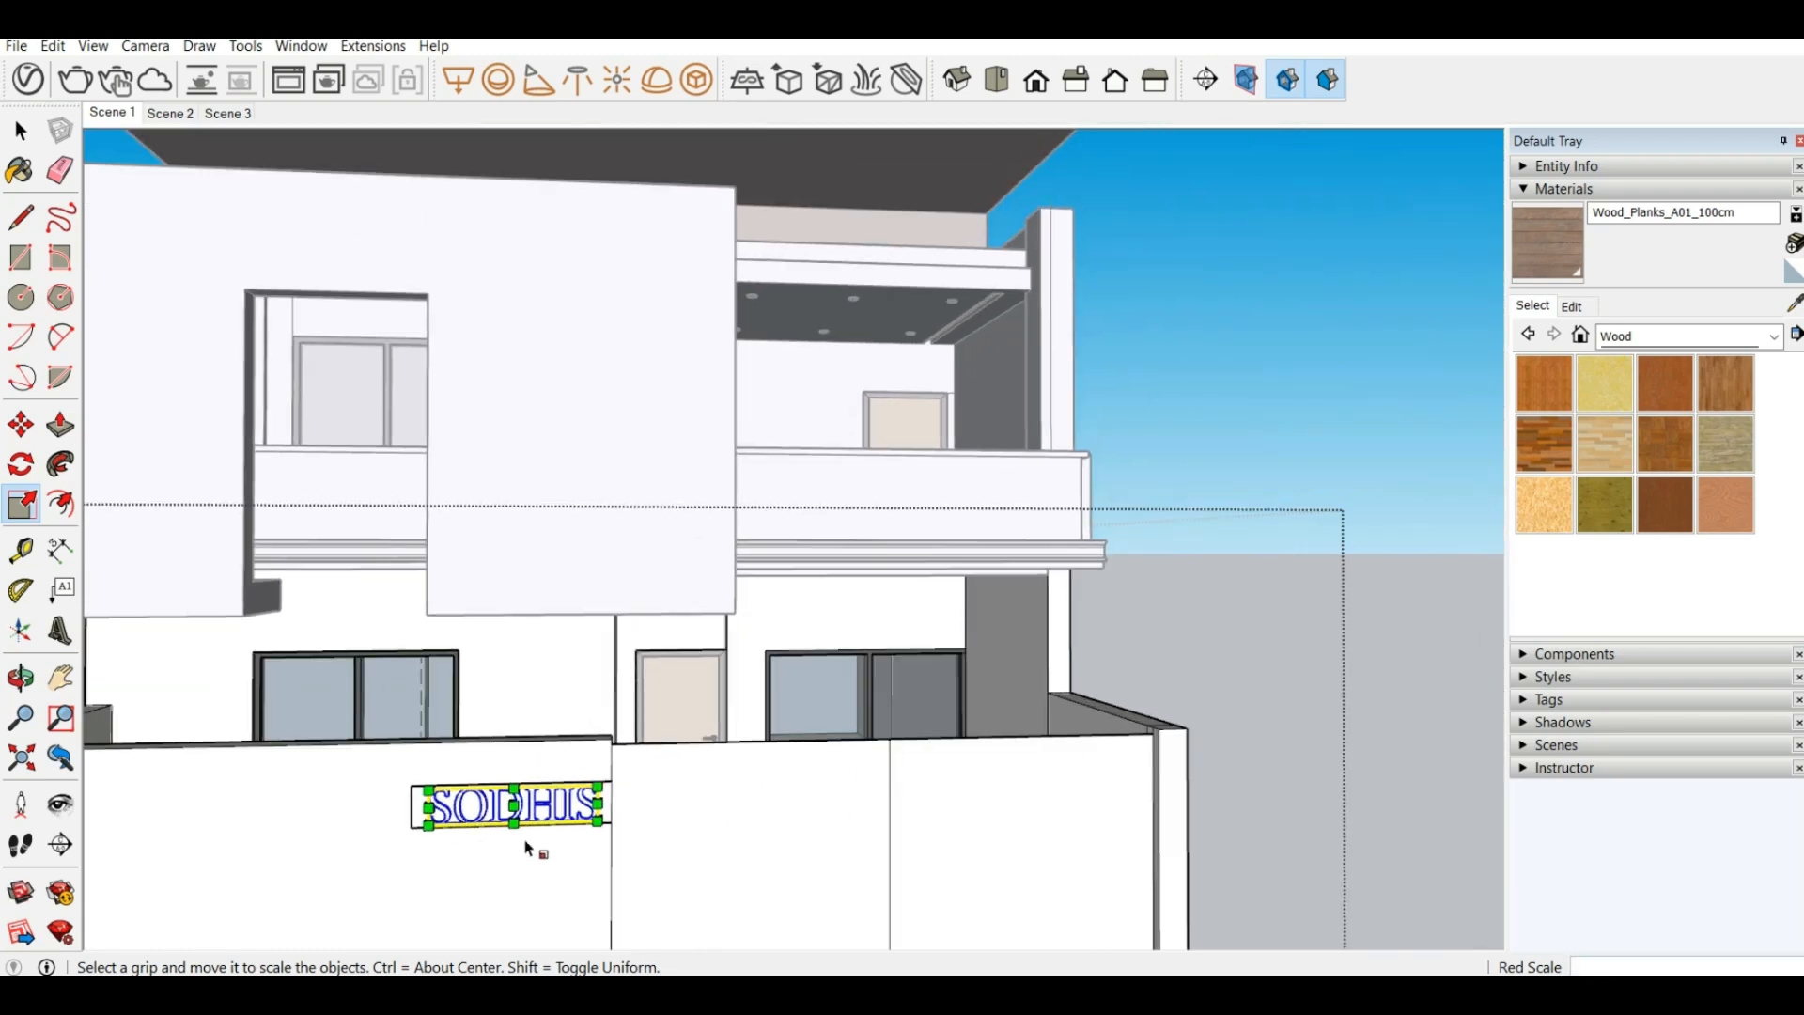
# Deselect the name text and close the boundary wall group
pyautogui.scroll(-7, 1152, 769)
pyautogui.moveTo(1135, 748); pyautogui.dragTo(1037, 722, button='middle')
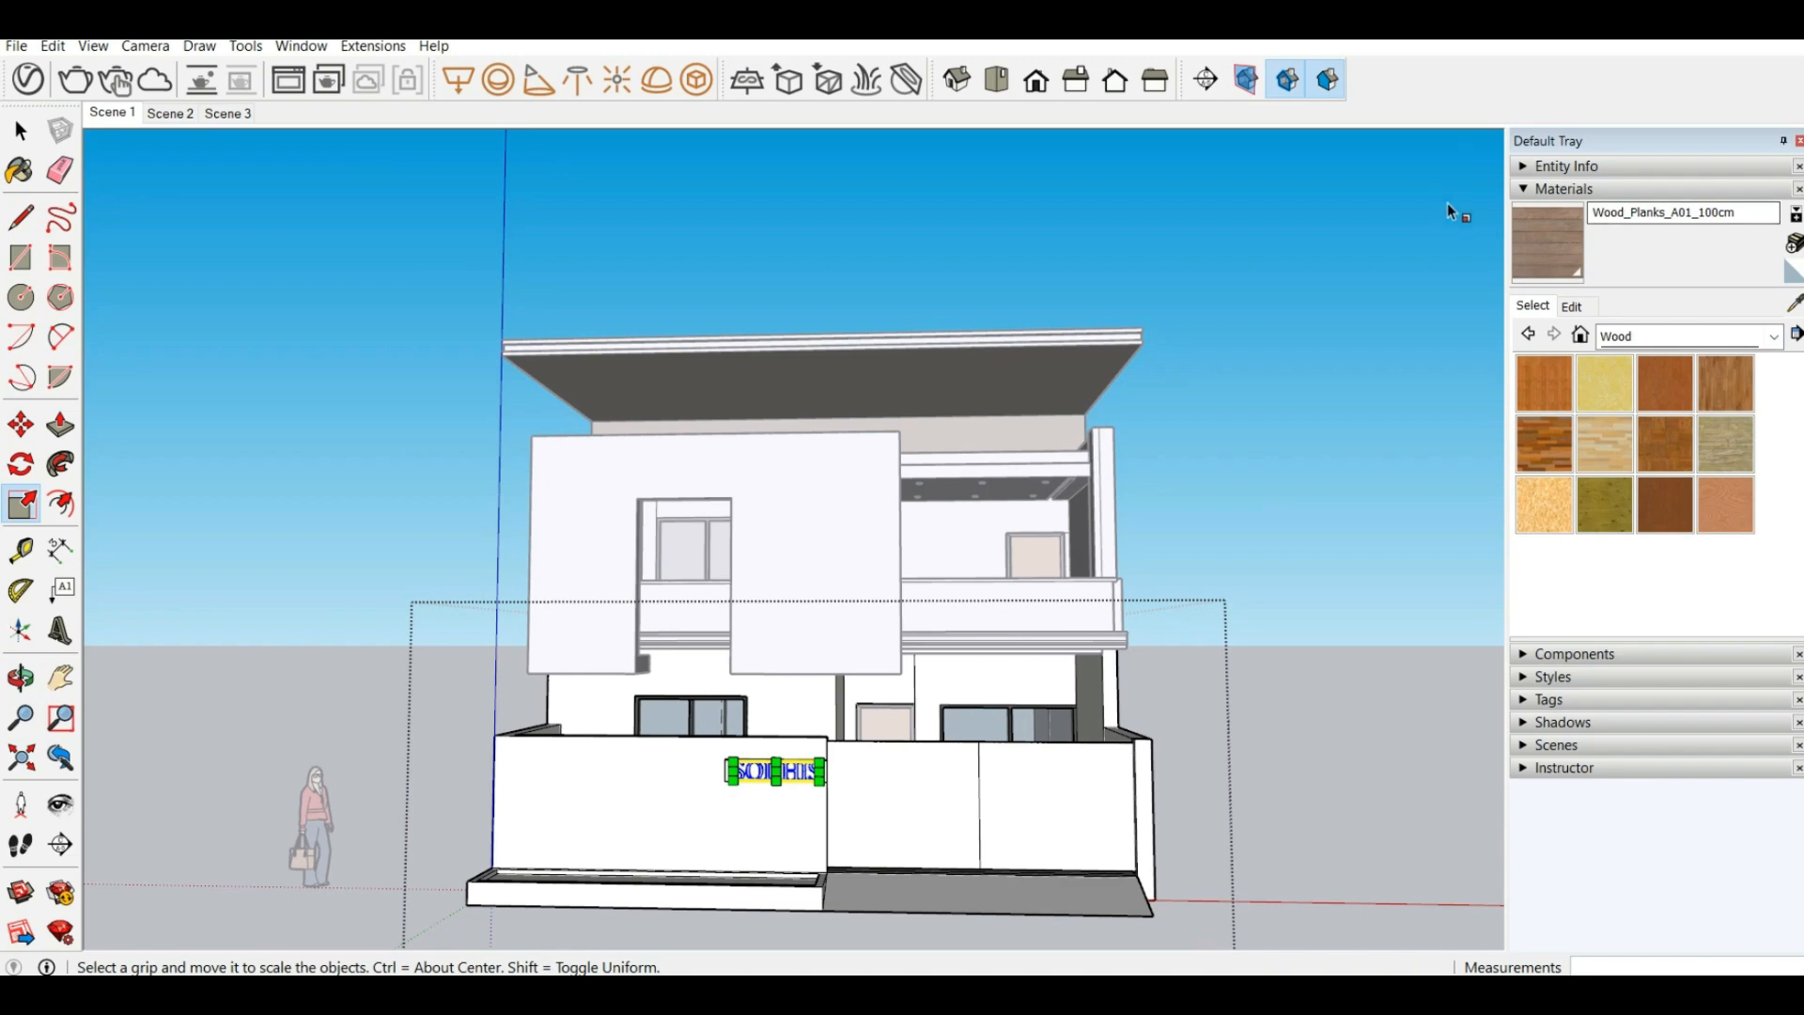
pyautogui.scroll(-3, 1147, 304)
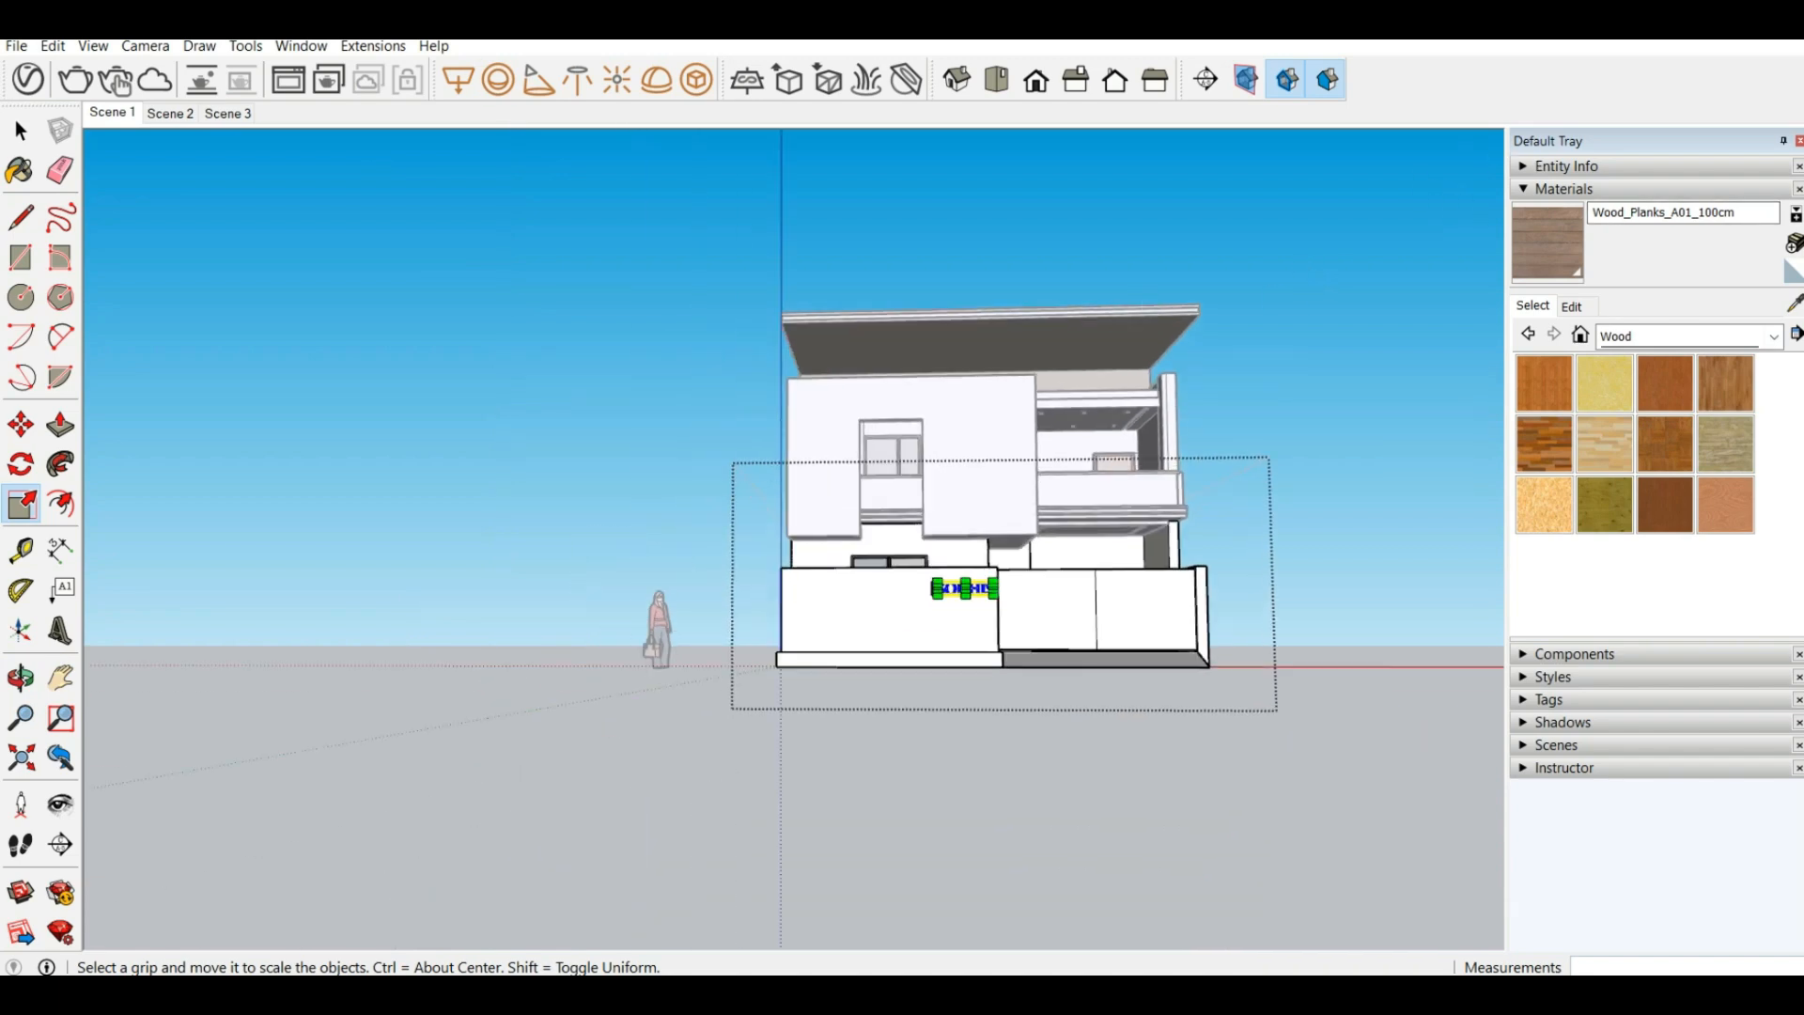
pyautogui.click(21, 131)
pyautogui.moveTo(654, 475); pyautogui.dragTo(624, 513, button='middle')
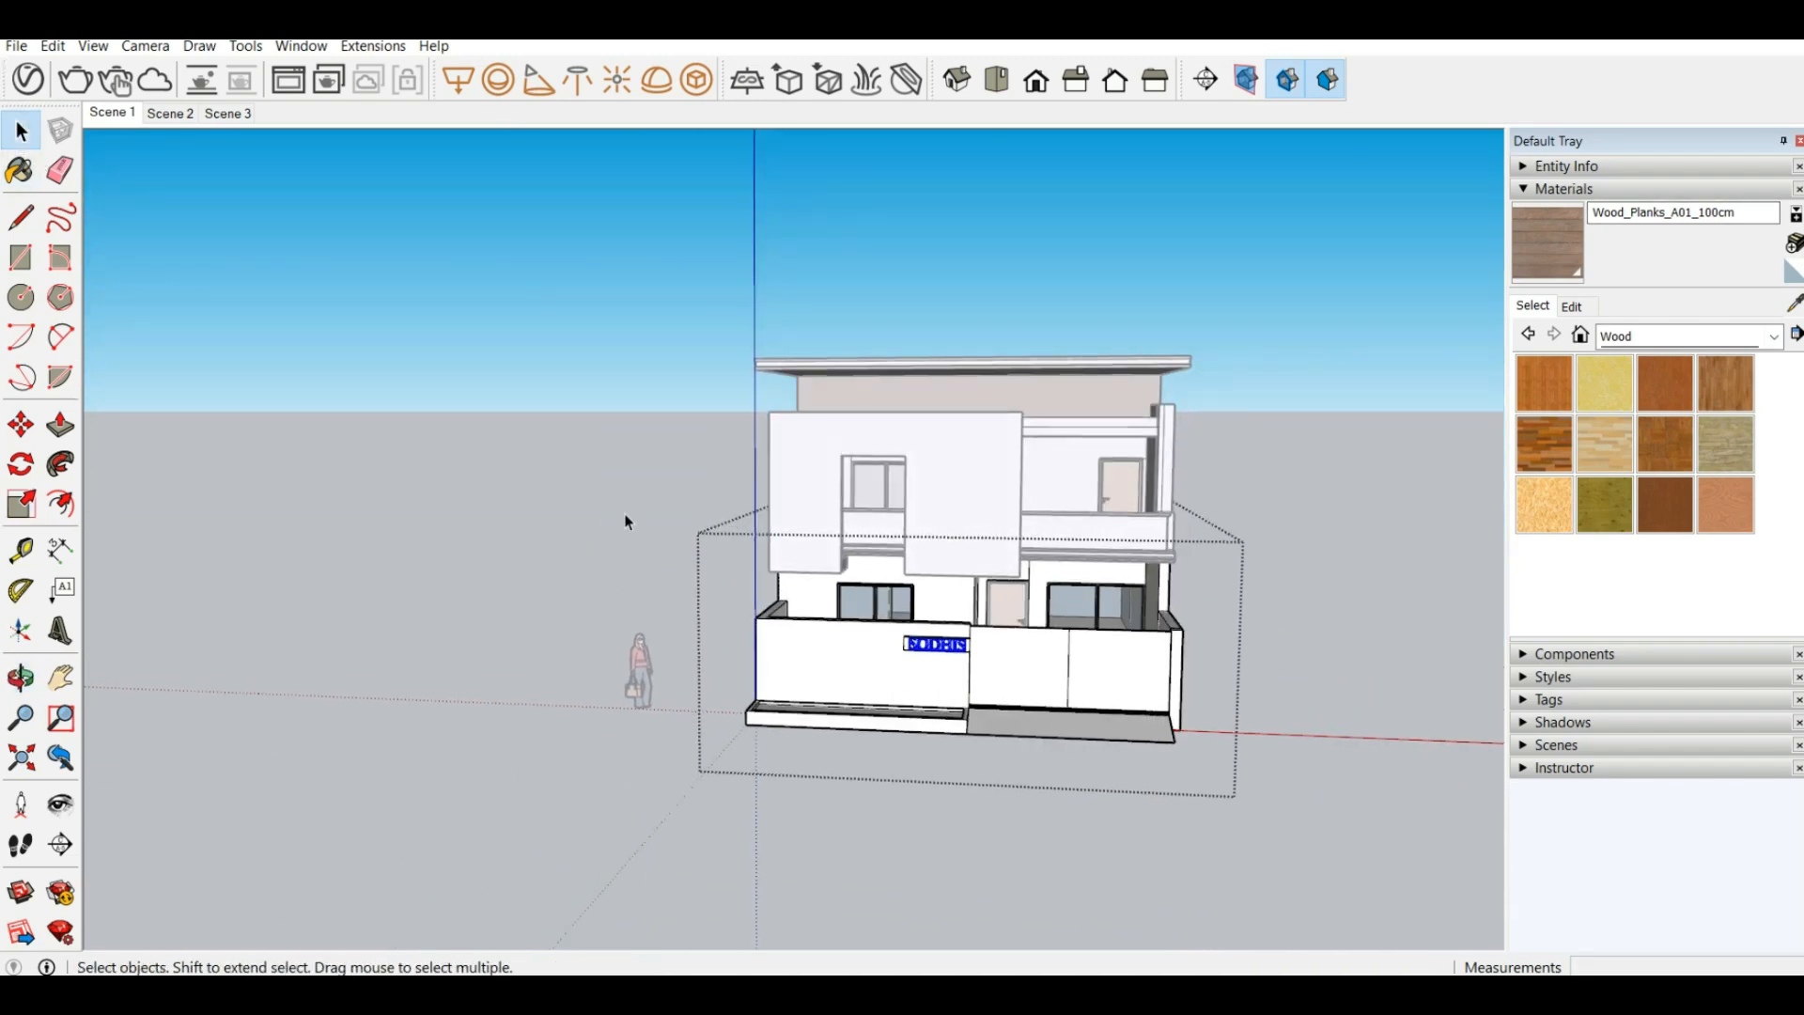
pyautogui.click(604, 410)
# Examine the house and the name text on the boundary wall from the front and from the gate-side corner
pyautogui.scroll(3, 1229, 493)
pyautogui.scroll(-2, 1233, 492)
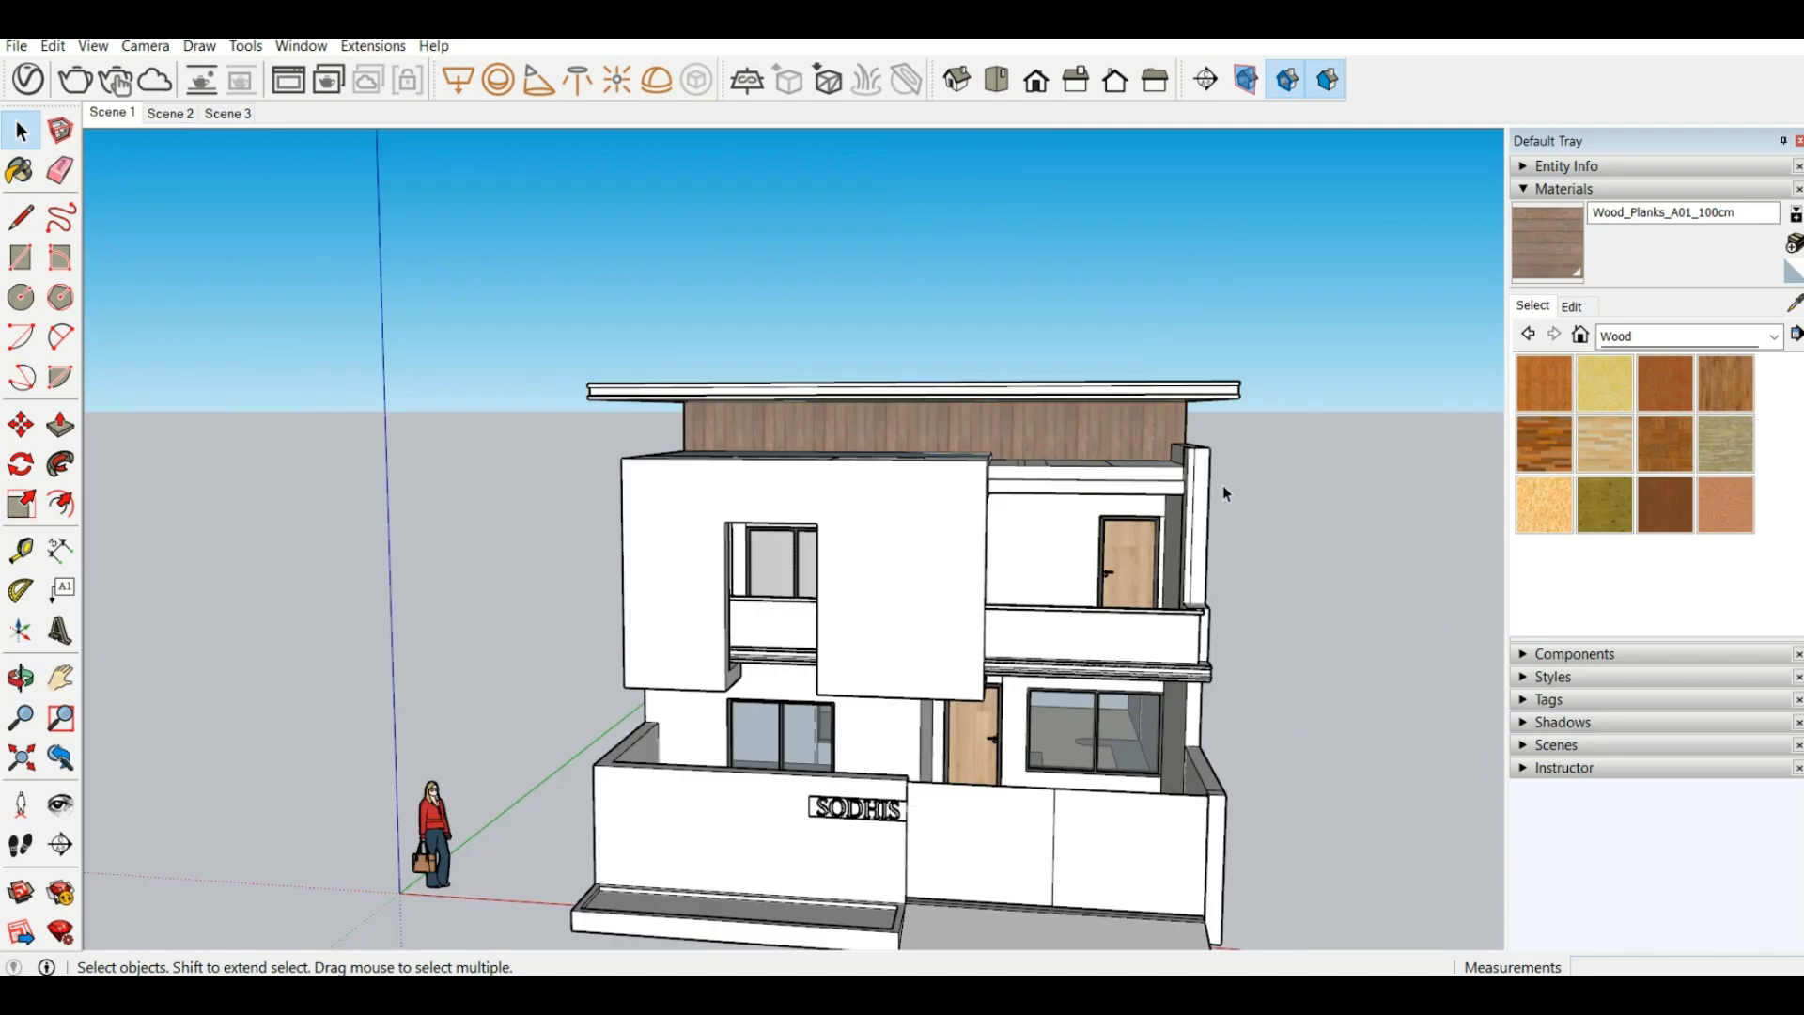
pyautogui.moveTo(1156, 490); pyautogui.dragTo(1116, 432, button='middle')
pyautogui.scroll(-3, 1221, 565)
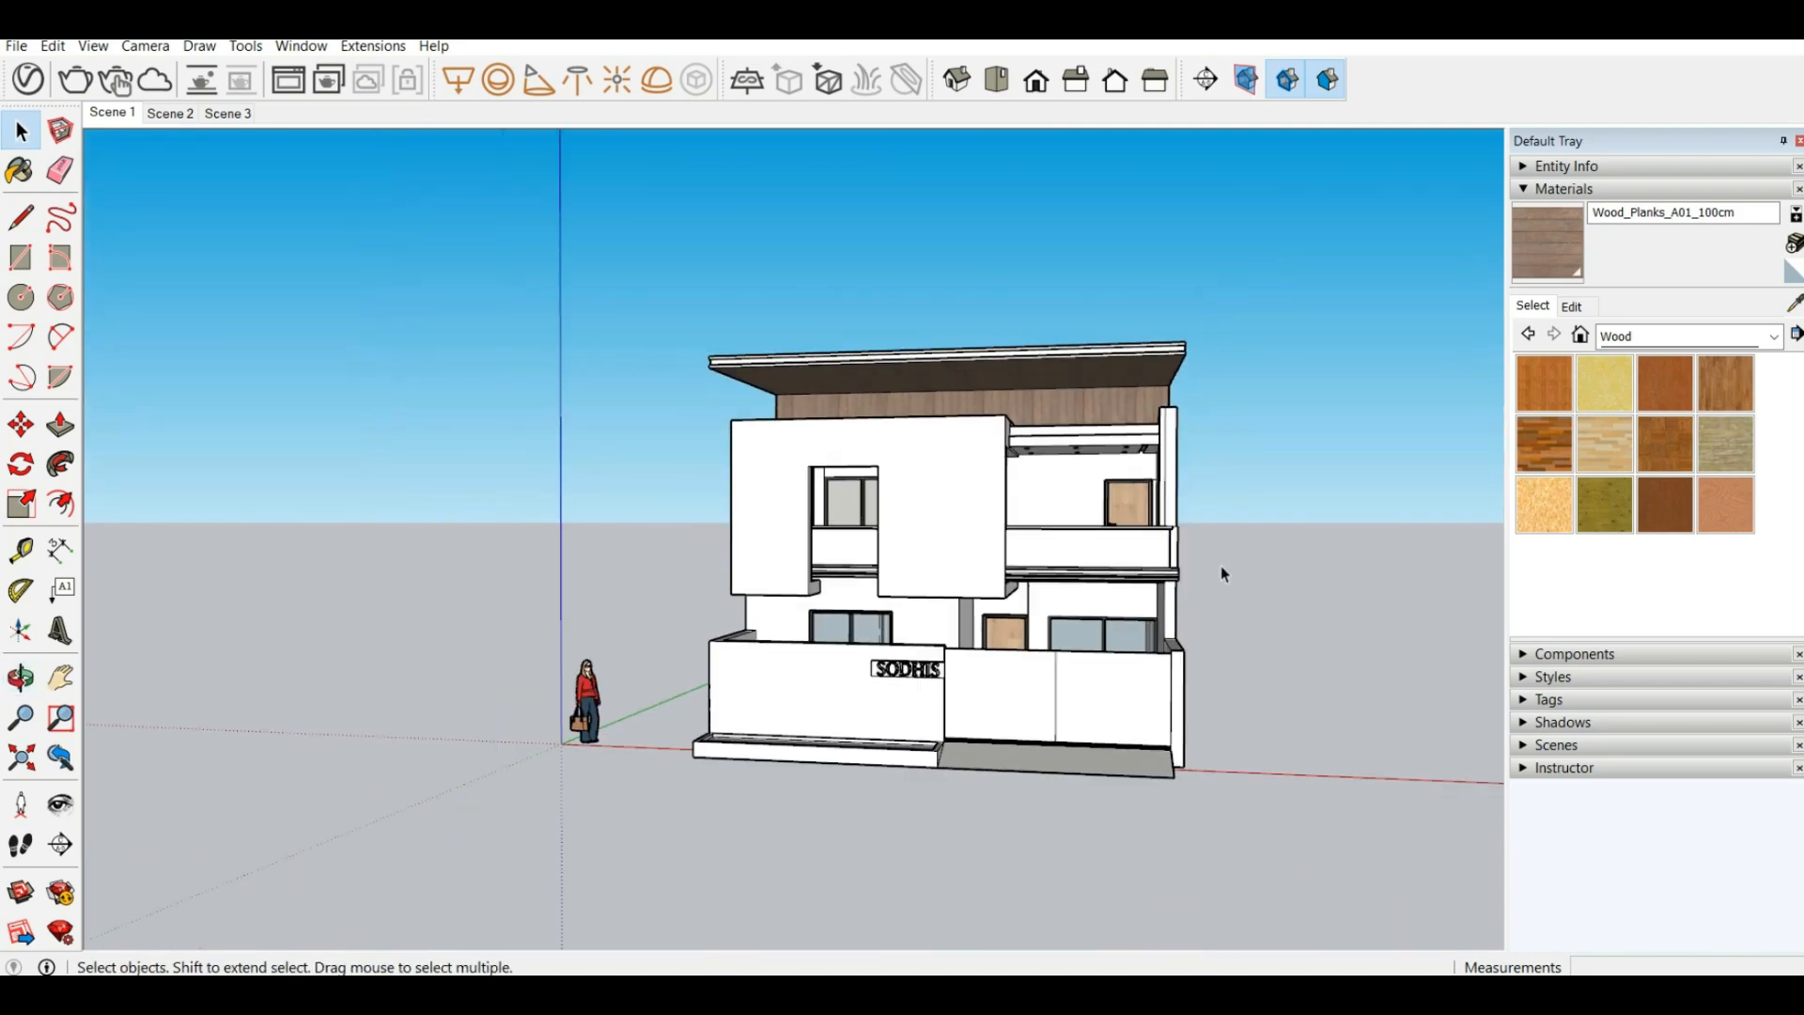
pyautogui.scroll(3, 1244, 613)
pyautogui.scroll(-2, 1182, 585)
pyautogui.moveTo(1182, 584); pyautogui.dragTo(994, 477, button='middle')
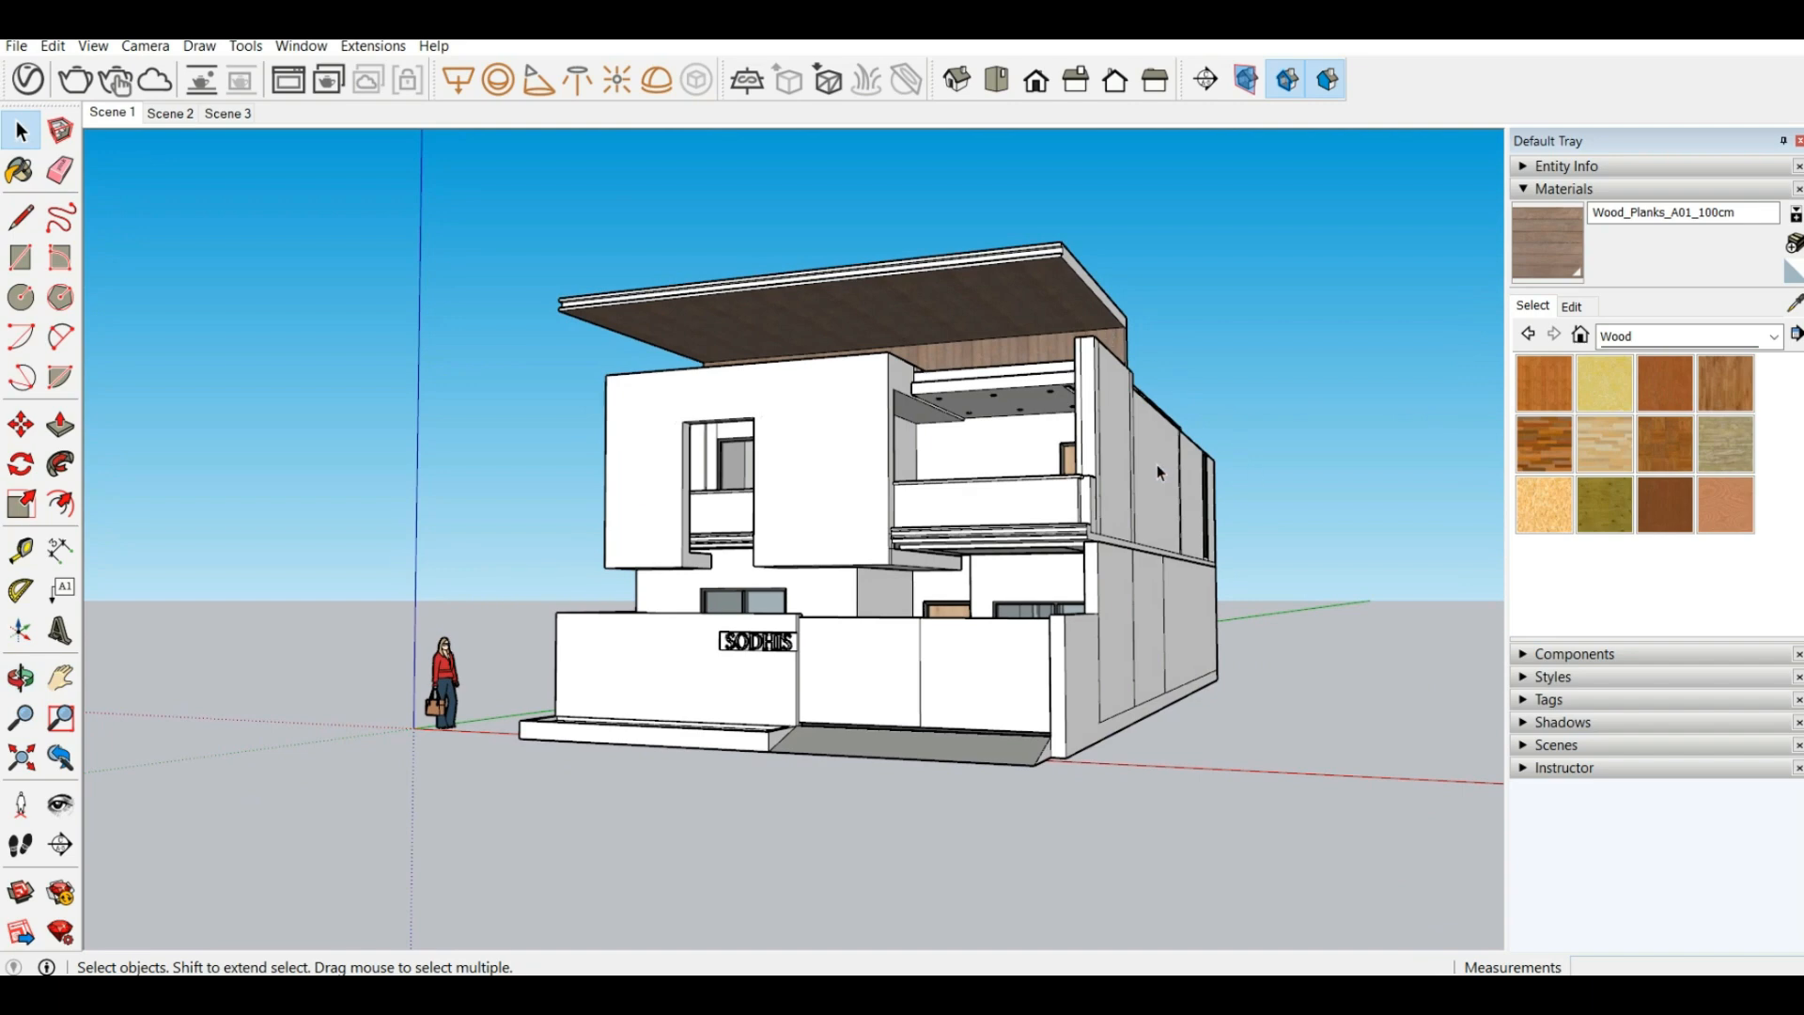
pyautogui.moveTo(1158, 465); pyautogui.dragTo(1267, 538, button='middle')
pyautogui.moveTo(1033, 462); pyautogui.dragTo(1060, 428, button='middle')
pyautogui.scroll(-2, 1130, 577)
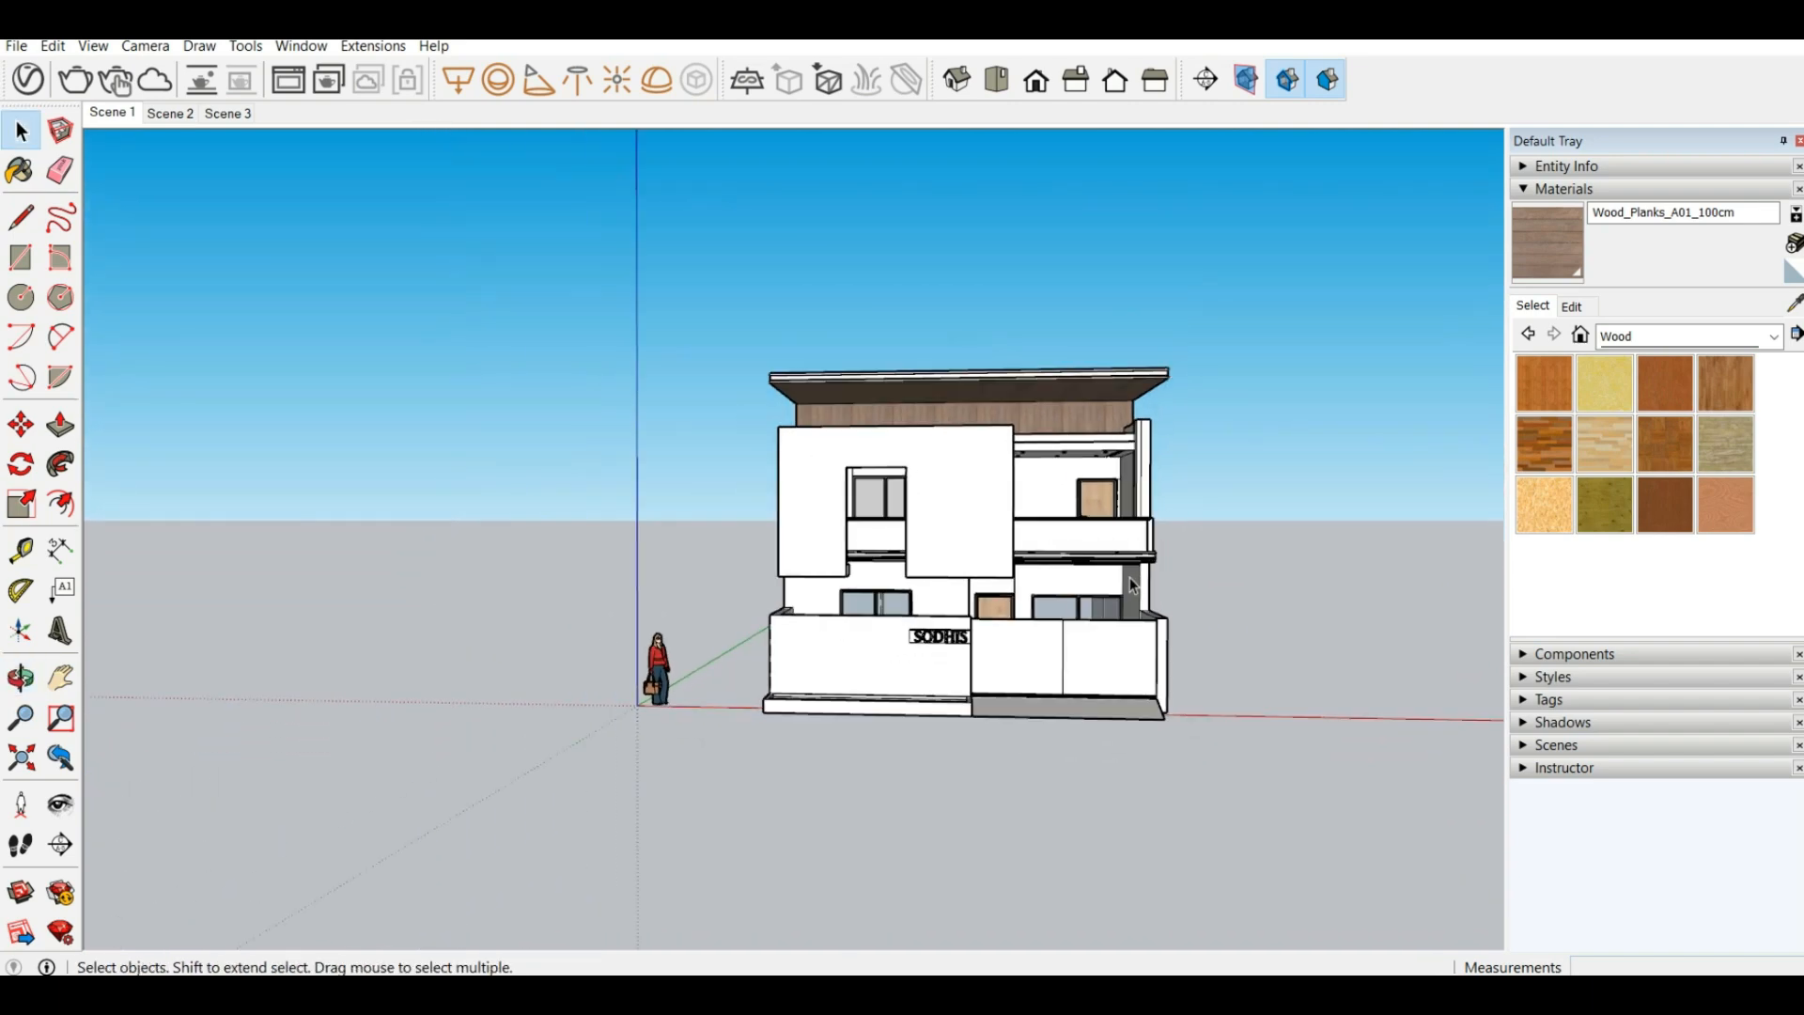
pyautogui.scroll(2, 1013, 454)
pyautogui.scroll(1, 1047, 497)
pyautogui.moveTo(1047, 498); pyautogui.dragTo(890, 437, button='middle')
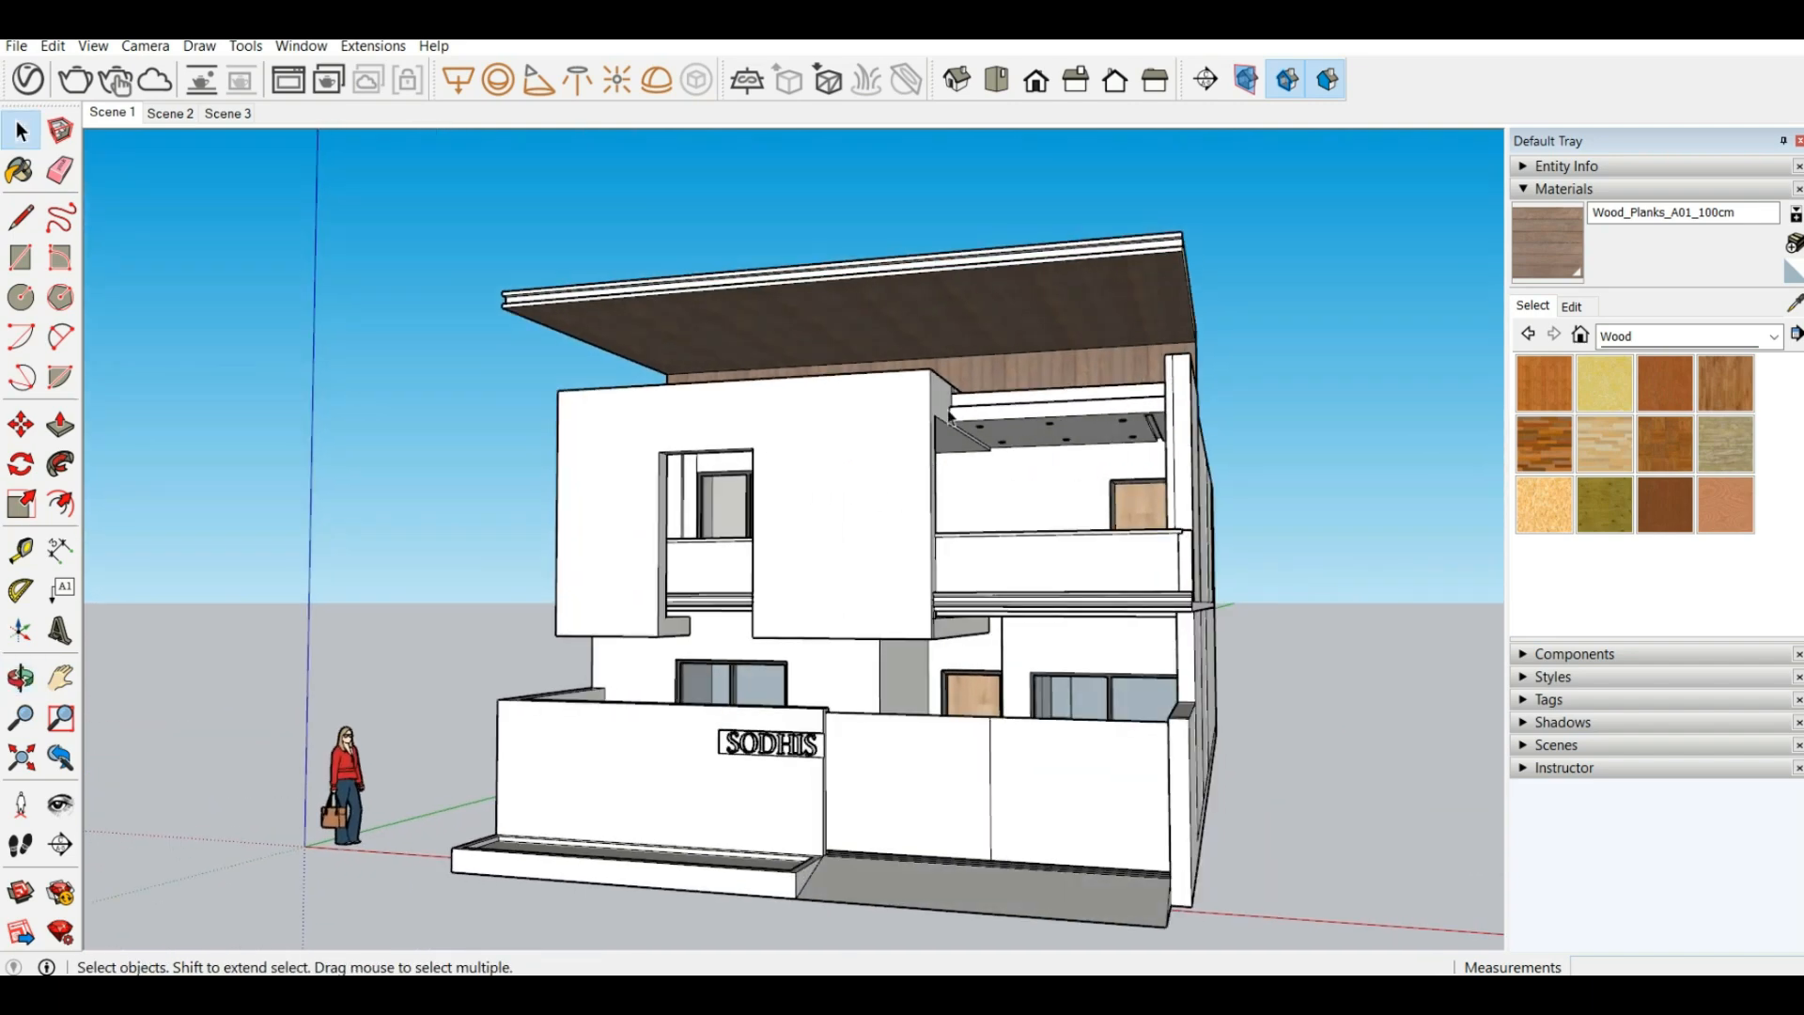